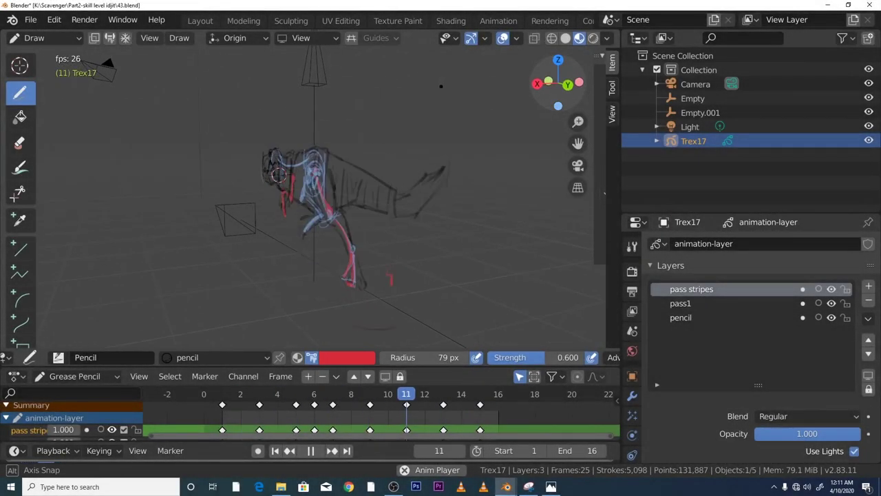
# Orbit the viewport around the existing T-rex sketch.
pyautogui.moveTo(278, 175); pyautogui.dragTo(234, 221, button='middle')
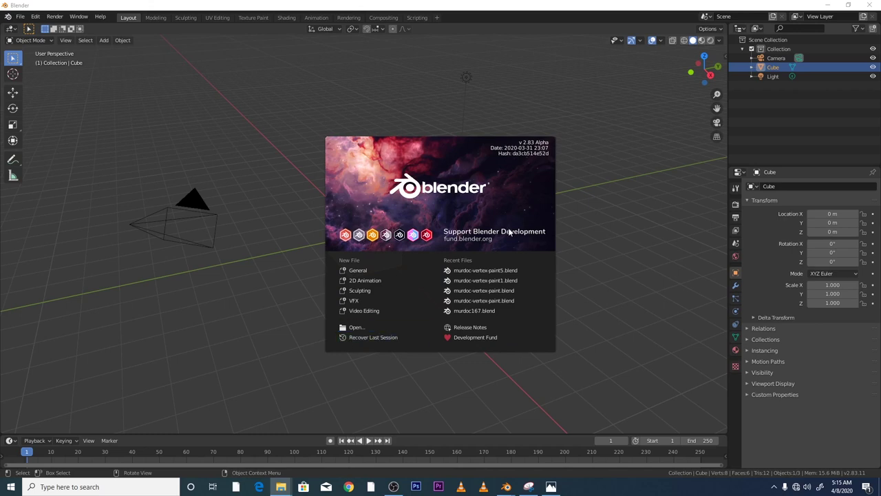
# Dismiss the splash, delete the default cube, and switch to Right Orthographic view.
pyautogui.click(367, 270)
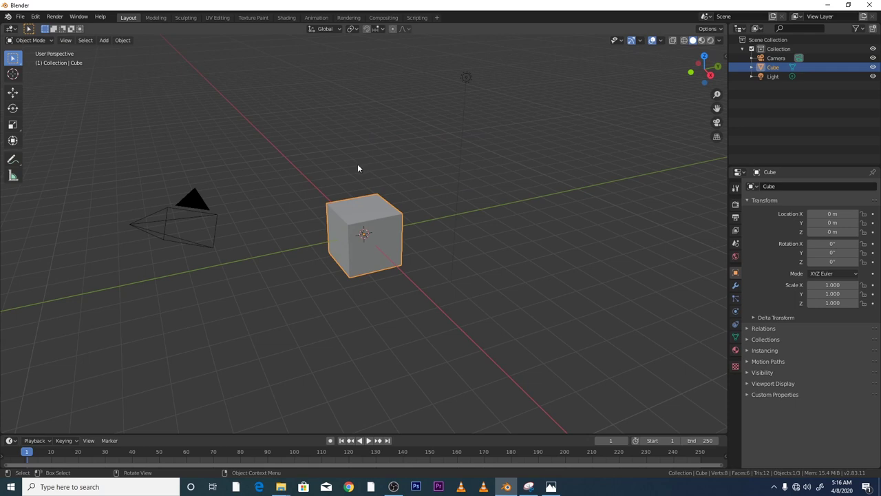
pyautogui.press('Delete')
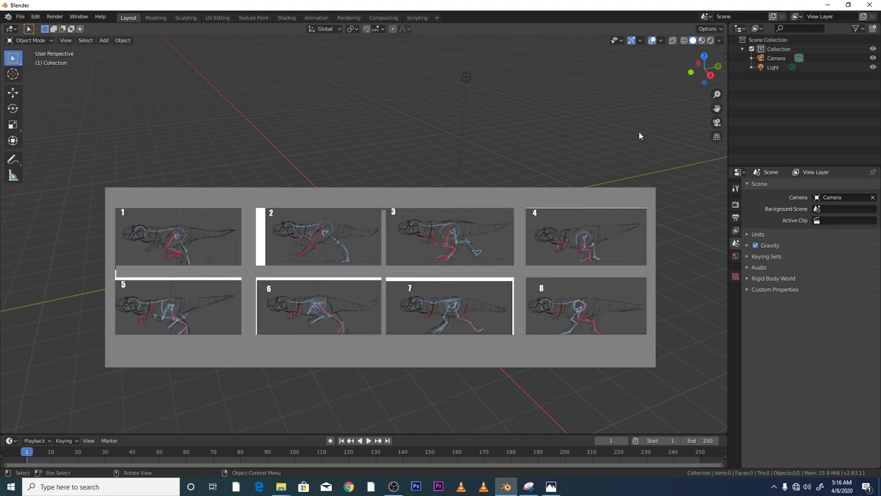
pyautogui.click(710, 79)
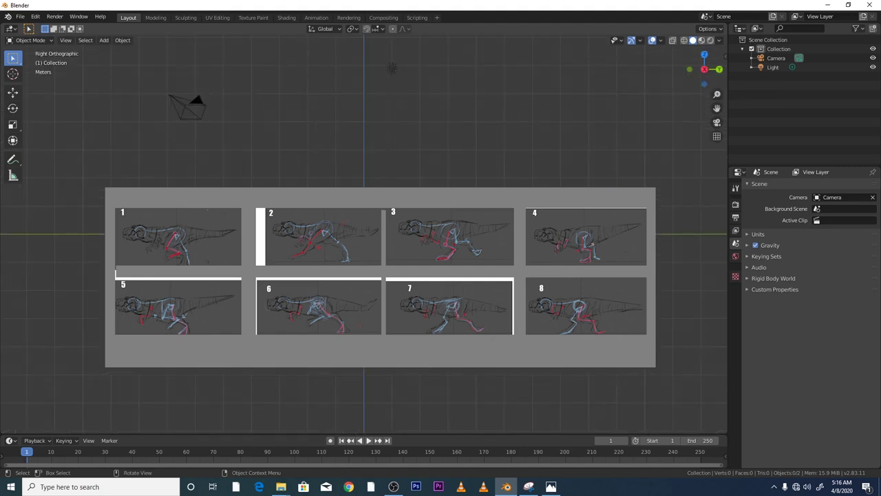
pyautogui.click(105, 41)
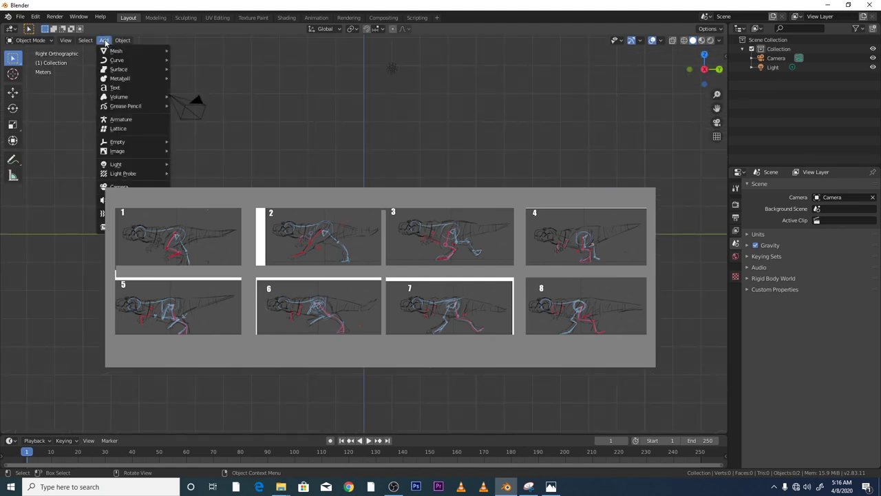
pyautogui.moveTo(159, 151)
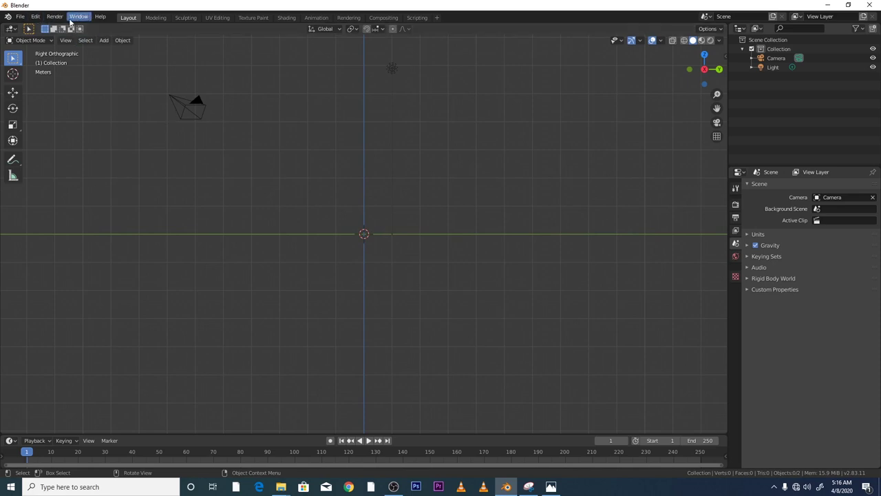
pyautogui.click(104, 40)
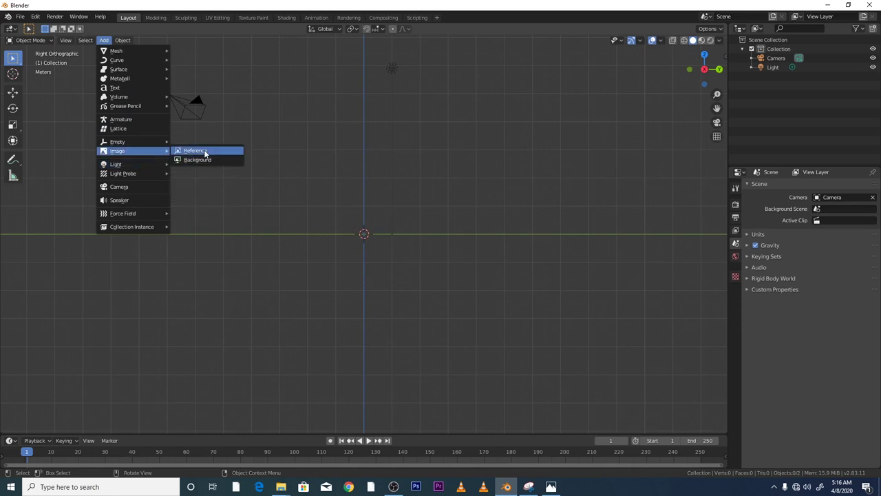
pyautogui.click(199, 150)
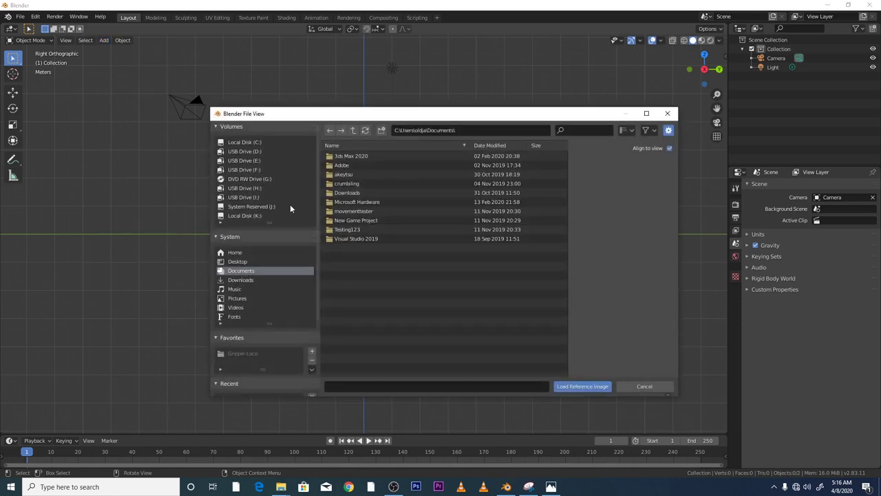
pyautogui.doubleClick(342, 211)
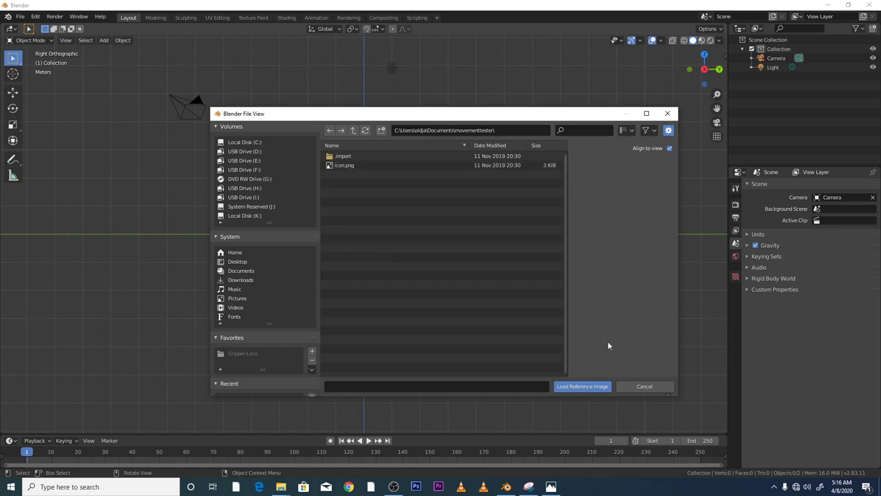
pyautogui.click(641, 386)
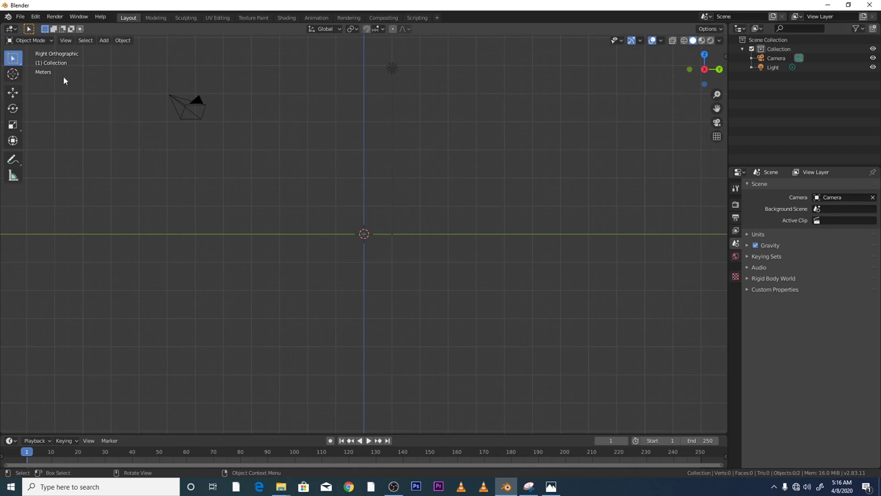
# Set the interface Resolution Scale to 1.56 in Preferences.
pyautogui.click(19, 17)
pyautogui.moveTo(36, 16)
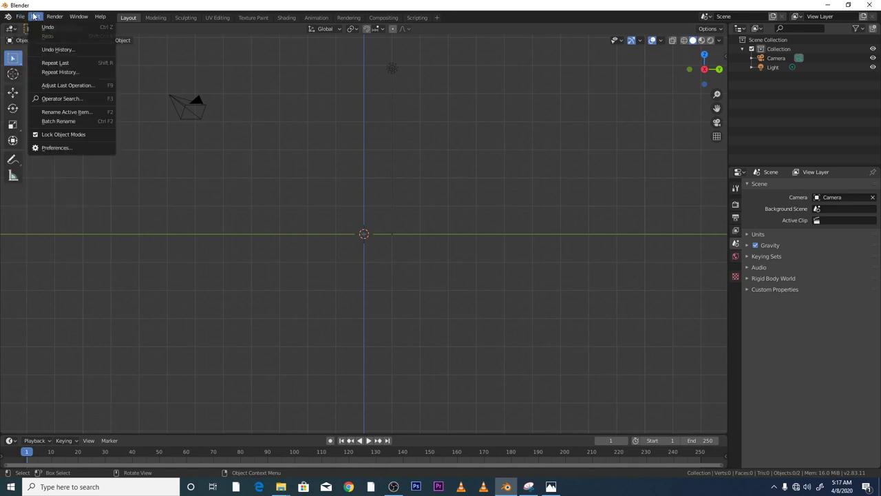
pyautogui.click(64, 148)
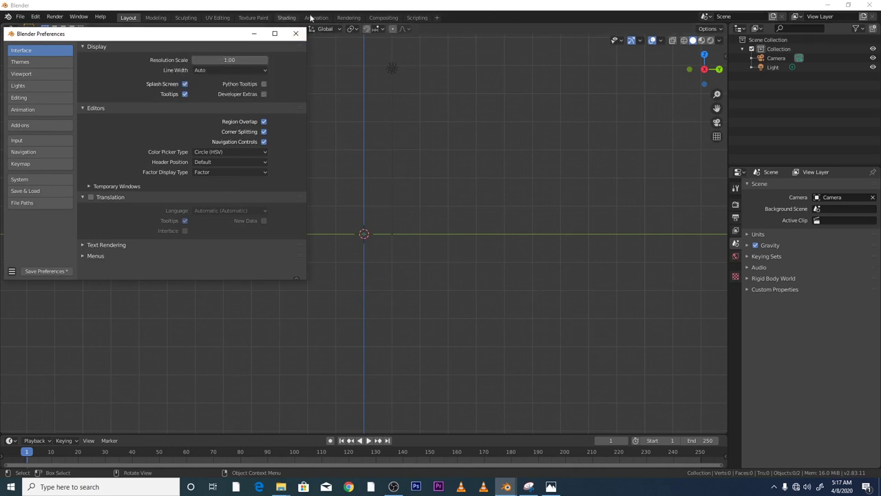
pyautogui.moveTo(203, 60); pyautogui.dragTo(229, 63)
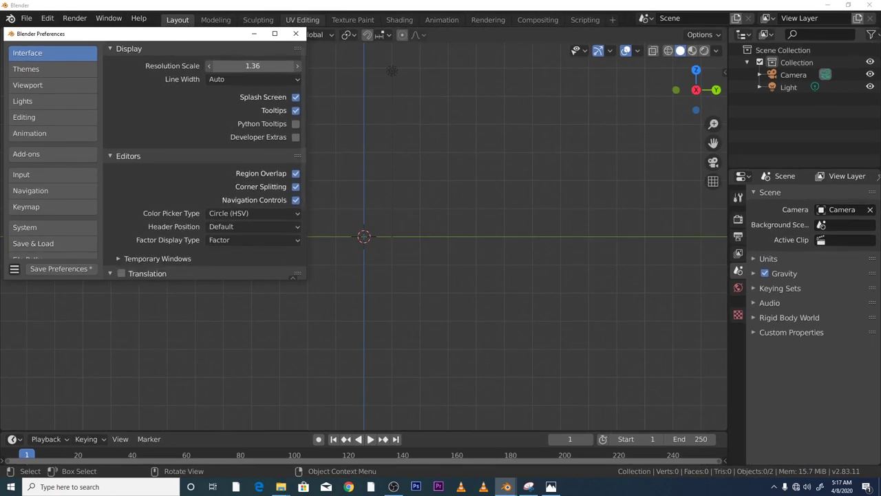
pyautogui.moveTo(230, 65); pyautogui.dragTo(222, 58)
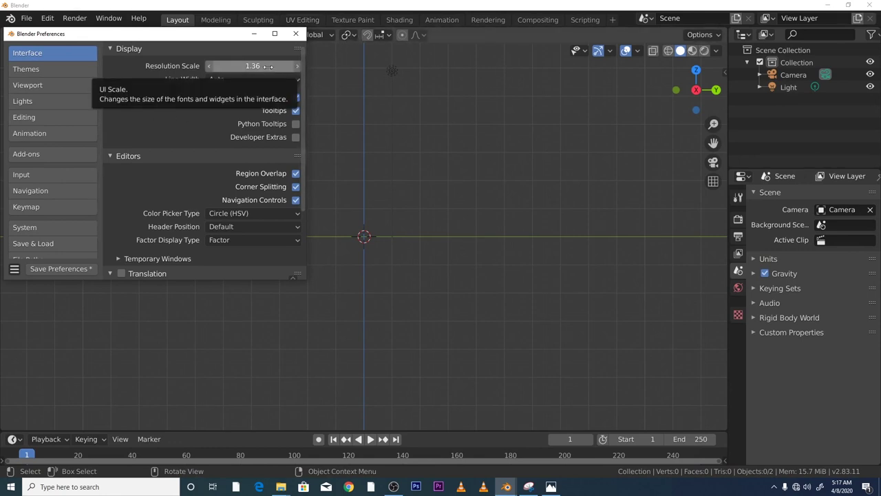
pyautogui.moveTo(268, 66); pyautogui.dragTo(252, 66)
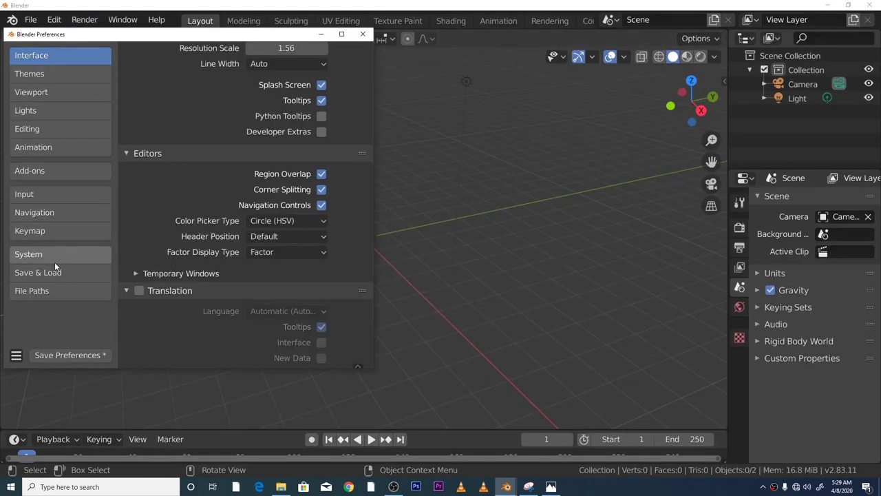
# Toggle the Keymap's Tab for Pie Menu setting and close Preferences.
pyautogui.click(56, 233)
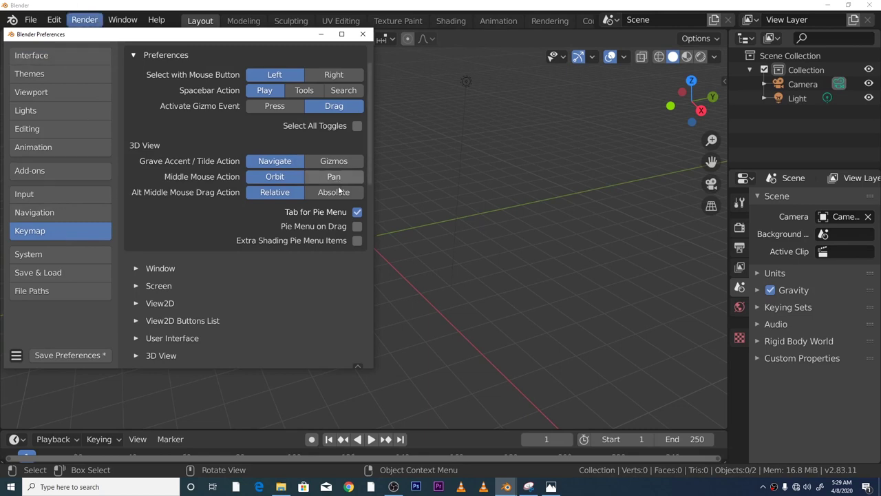
pyautogui.click(357, 212)
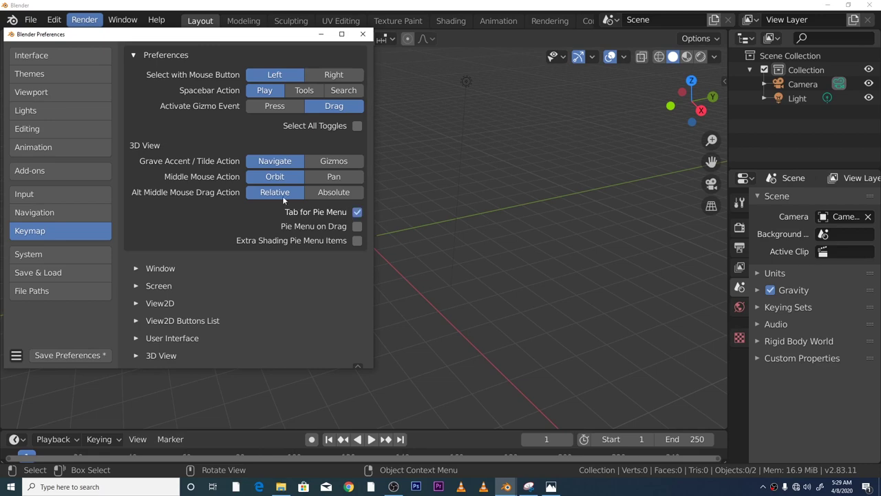
pyautogui.click(363, 34)
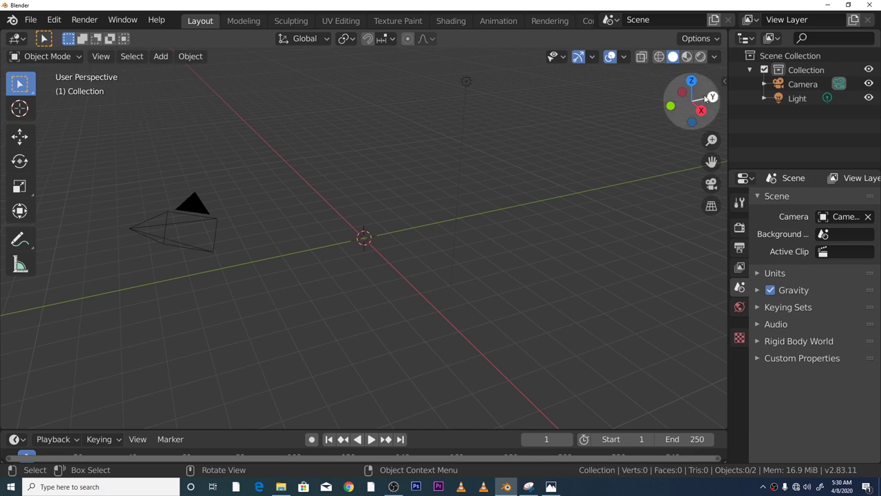
# In Right Orthographic view, cancel adding a reference image and heighten the timeline to show frame numbers.
pyautogui.click(701, 111)
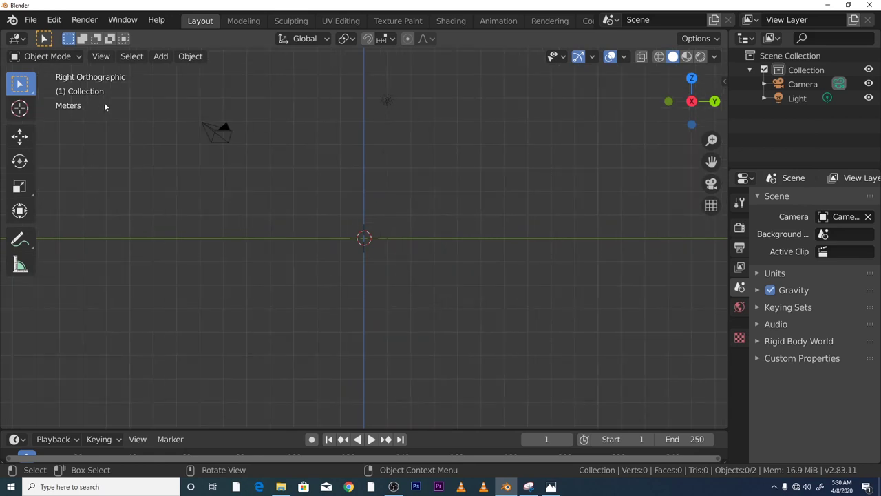
pyautogui.click(162, 58)
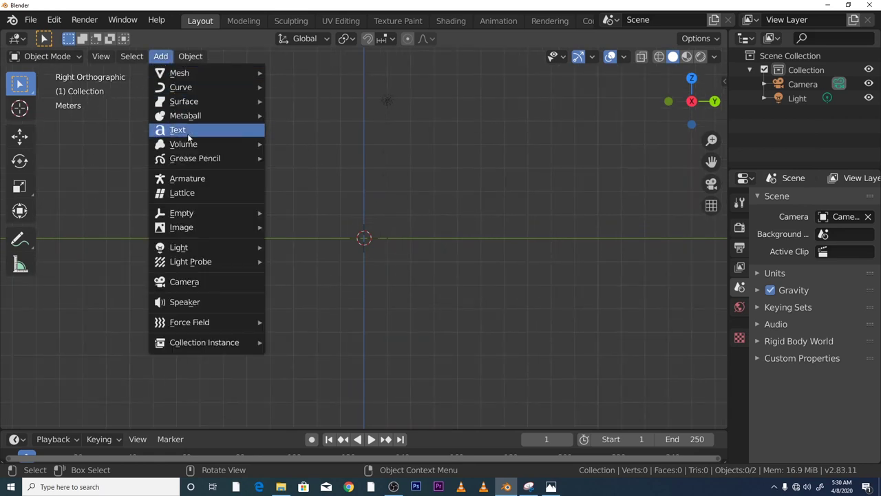
pyautogui.moveTo(198, 228)
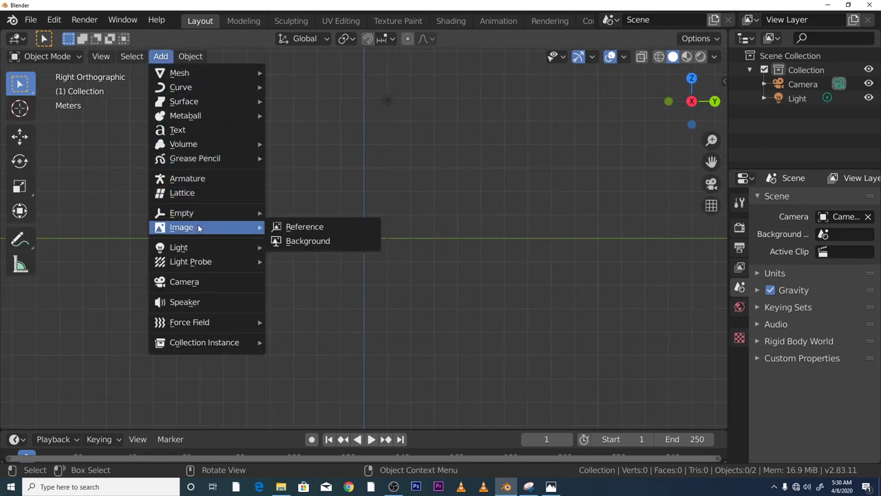
pyautogui.click(289, 227)
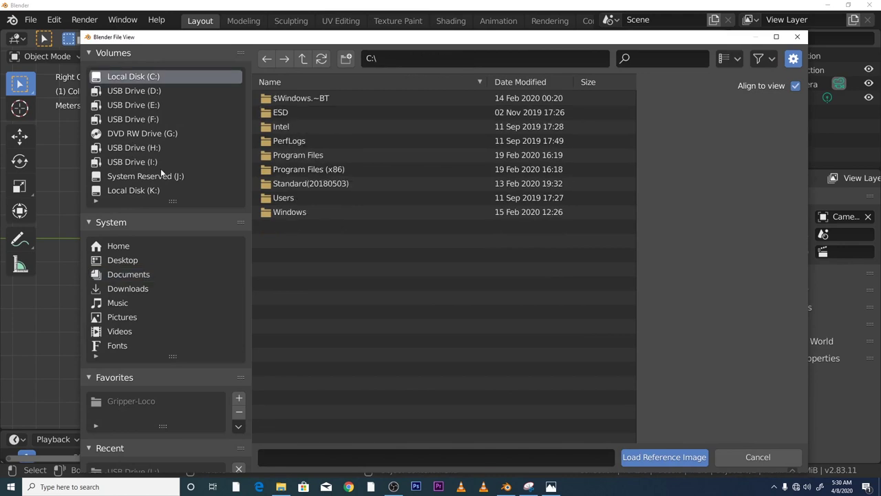
pyautogui.doubleClick(283, 169)
pyautogui.click(303, 212)
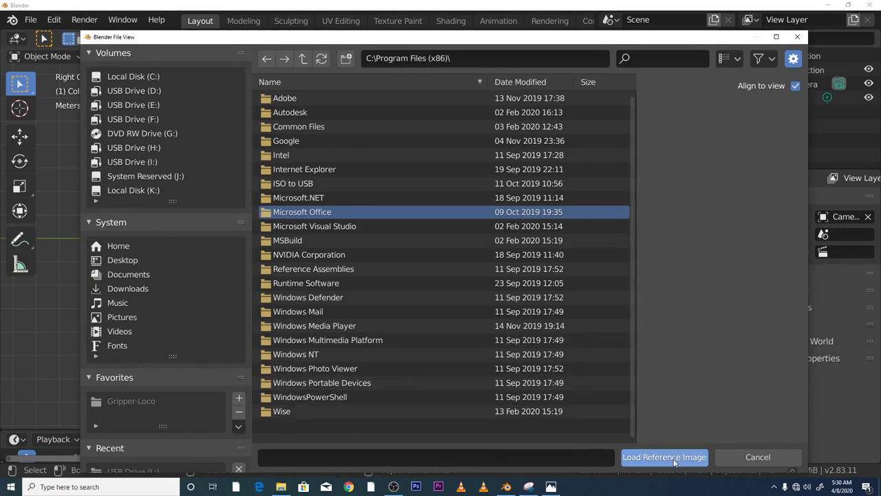
pyautogui.click(757, 455)
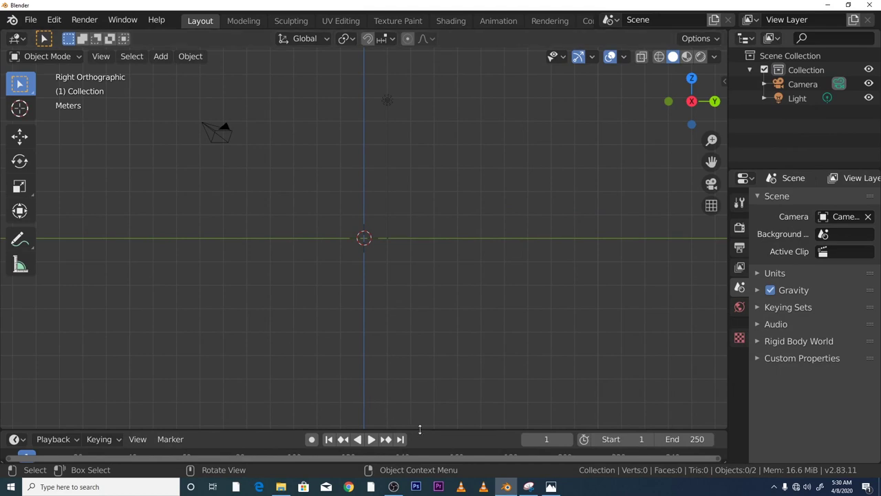
pyautogui.moveTo(419, 424)
pyautogui.mouseDown()
pyautogui.moveTo(425, 413)
pyautogui.moveTo(423, 421)
pyautogui.mouseUp()
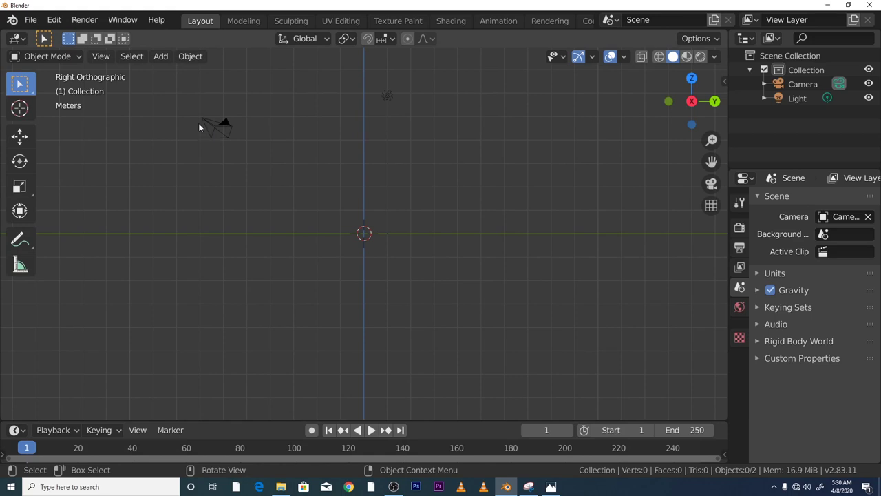
# Add a blank Grease Pencil object to the scene.
pyautogui.click(162, 58)
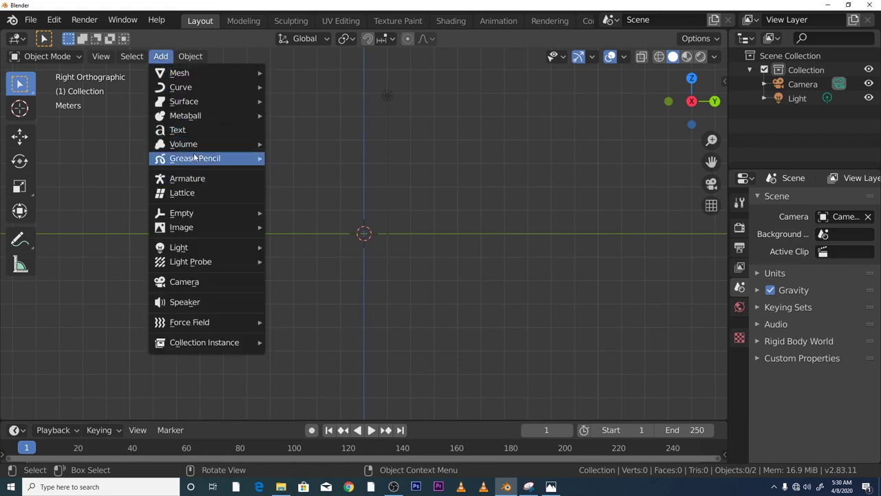
pyautogui.moveTo(214, 158)
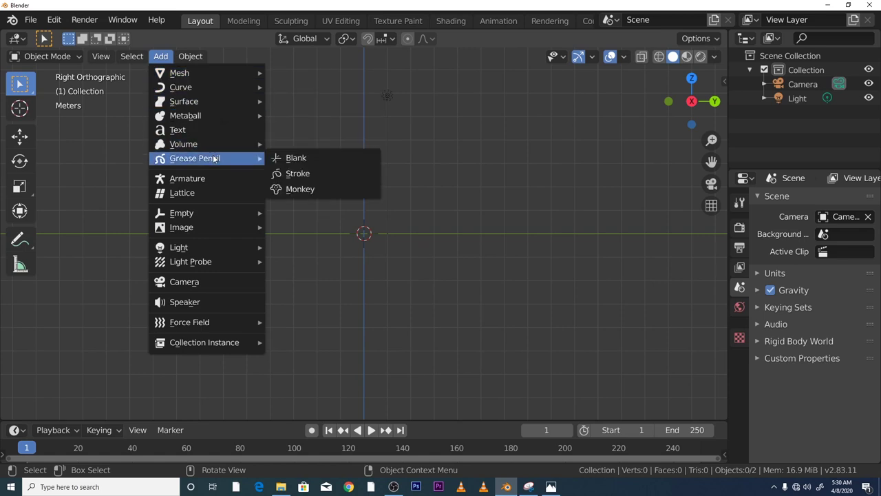
pyautogui.click(298, 159)
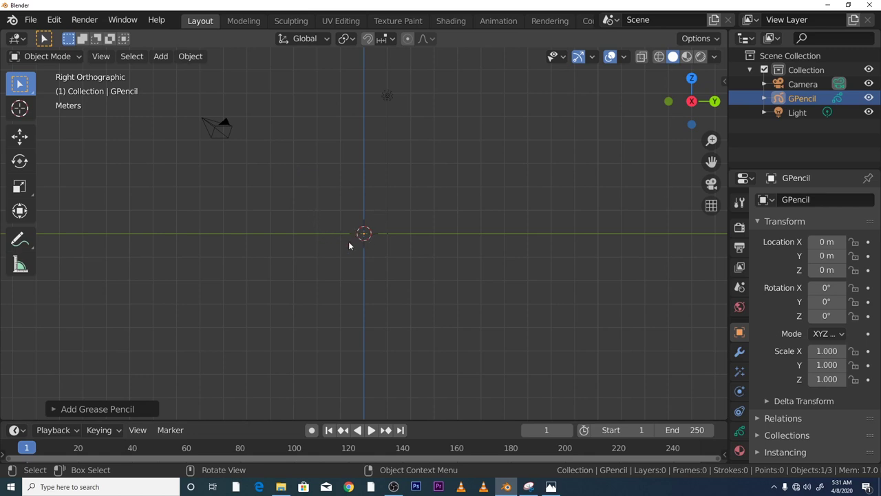
# Rename the Grease Pencil object to Trex17 in the Outliner.
pyautogui.doubleClick(803, 99)
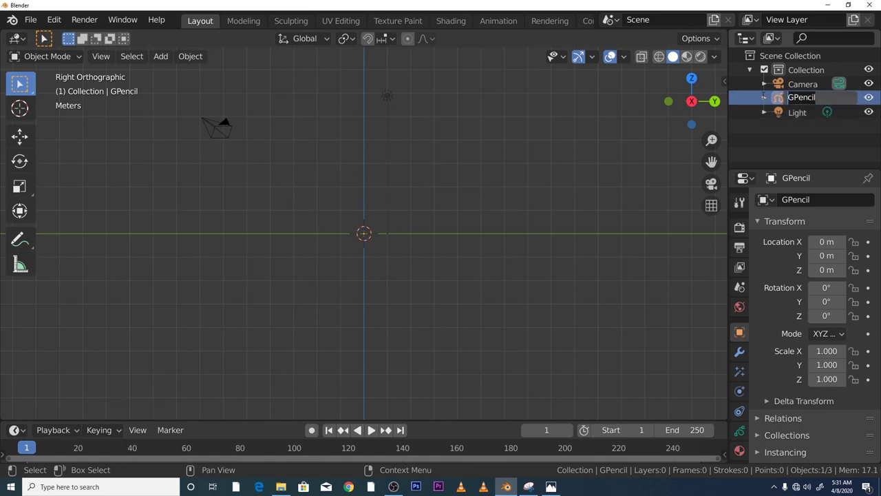
pyautogui.write('Tre')
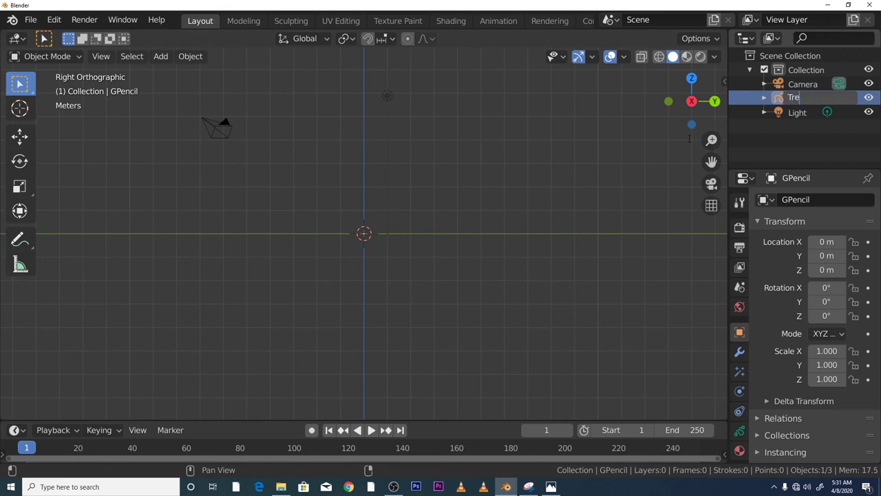
pyautogui.write('x17')
pyautogui.press('Return')
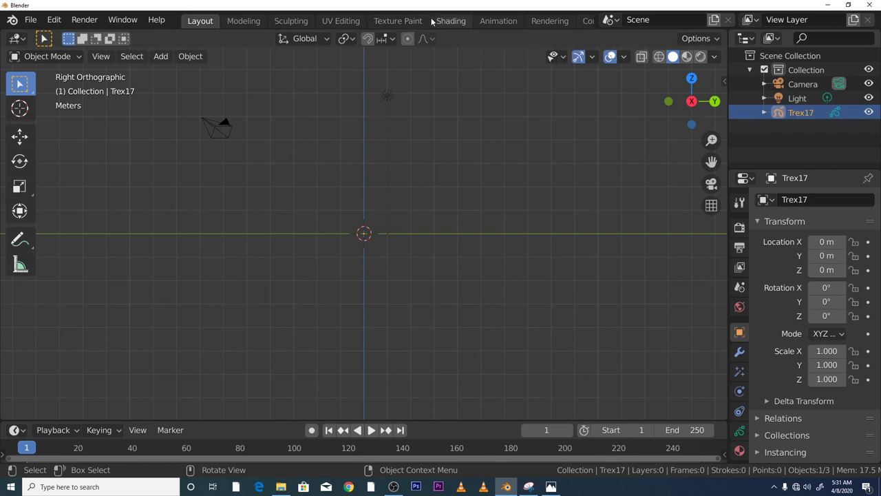
pyautogui.scroll(-4, 442, 22)
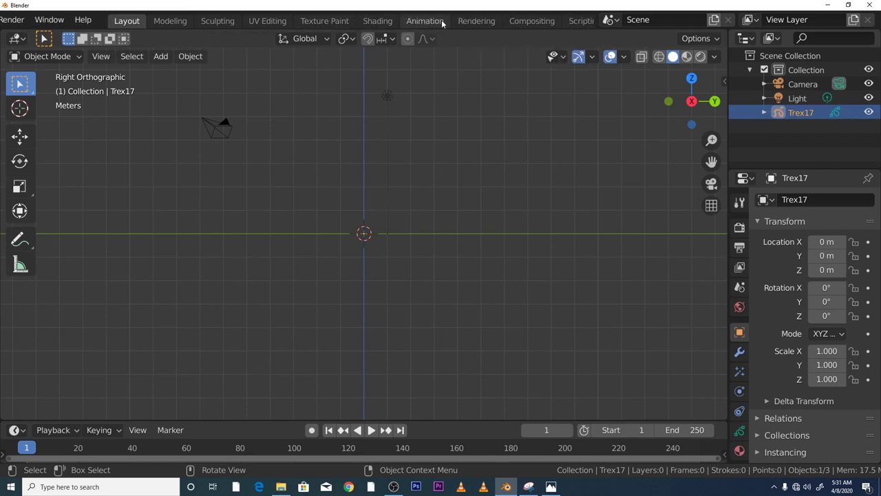
pyautogui.scroll(4, 442, 22)
pyautogui.scroll(-5, 442, 22)
pyautogui.scroll(5, 442, 23)
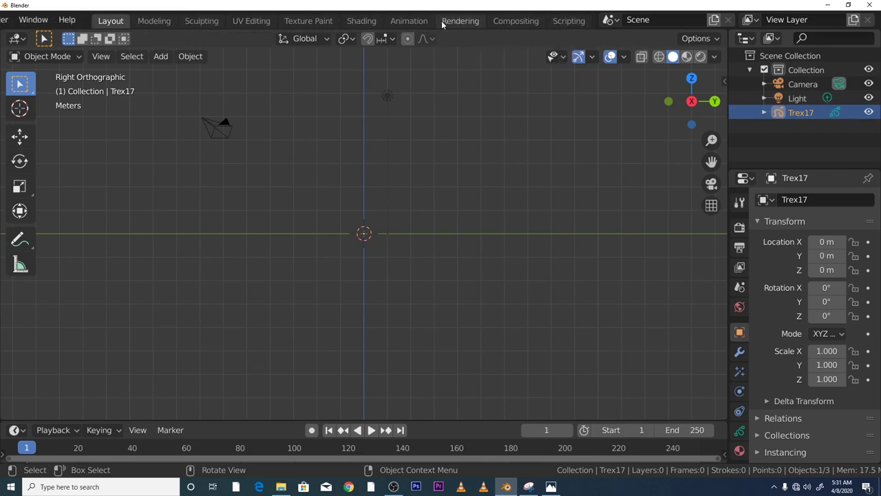
pyautogui.scroll(-5, 442, 23)
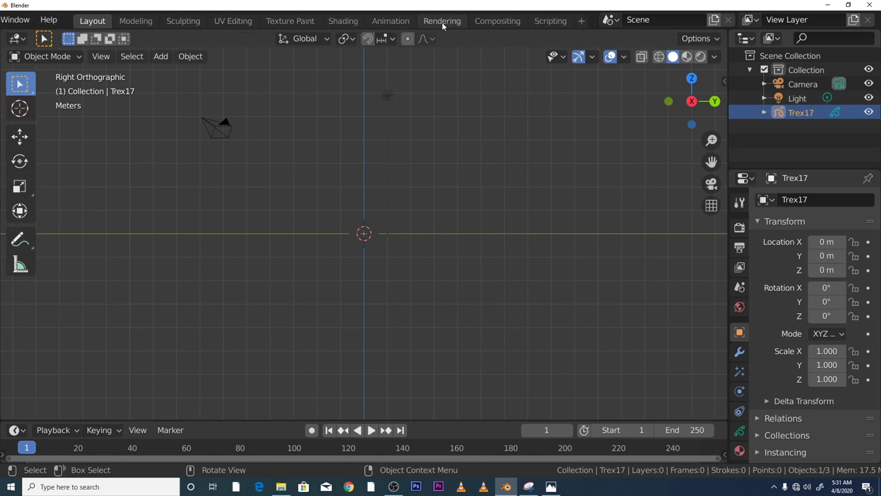
pyautogui.scroll(4, 442, 23)
pyautogui.scroll(-4, 442, 23)
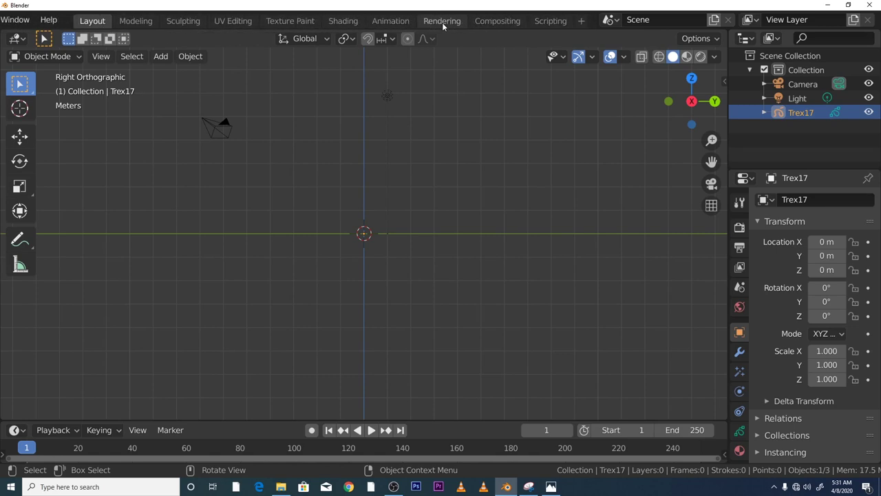
# Add a 2D Animation workspace, view from the right, and widen the outliner and properties column.
pyautogui.click(581, 23)
pyautogui.moveTo(569, 62)
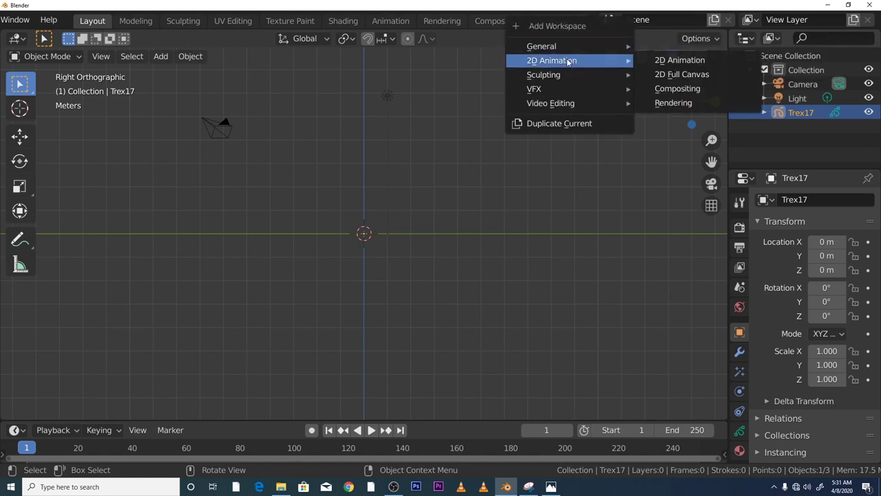
pyautogui.click(660, 61)
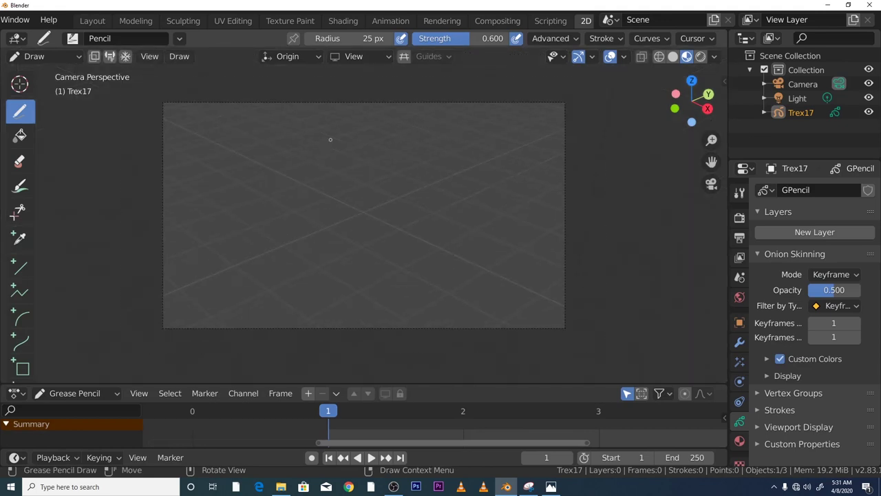
pyautogui.scroll(1, 330, 139)
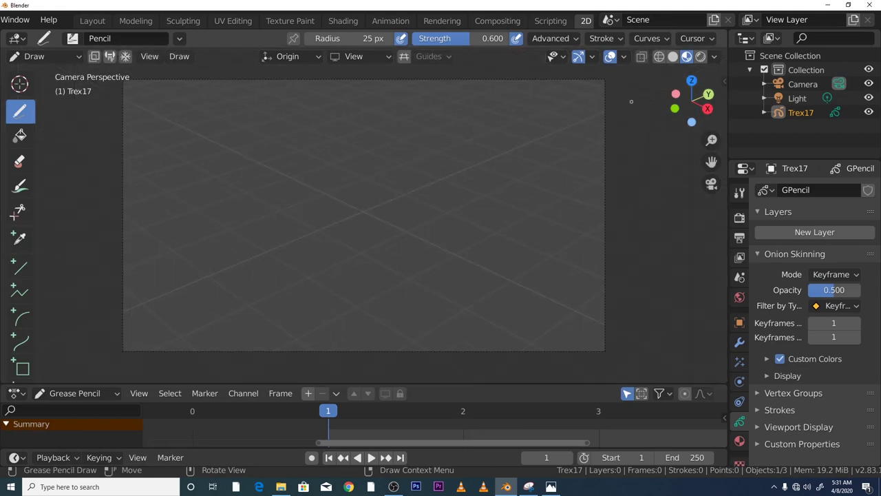
pyautogui.click(708, 109)
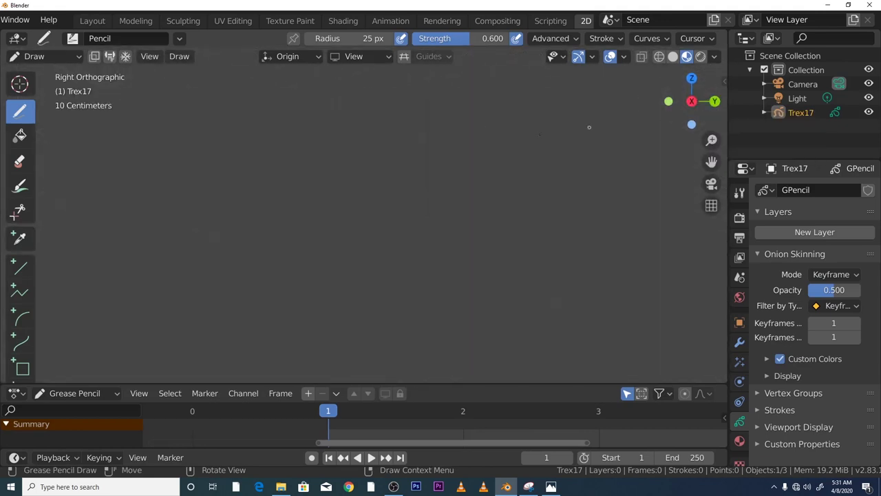
pyautogui.scroll(-2, 172, 75)
pyautogui.scroll(2, 515, 144)
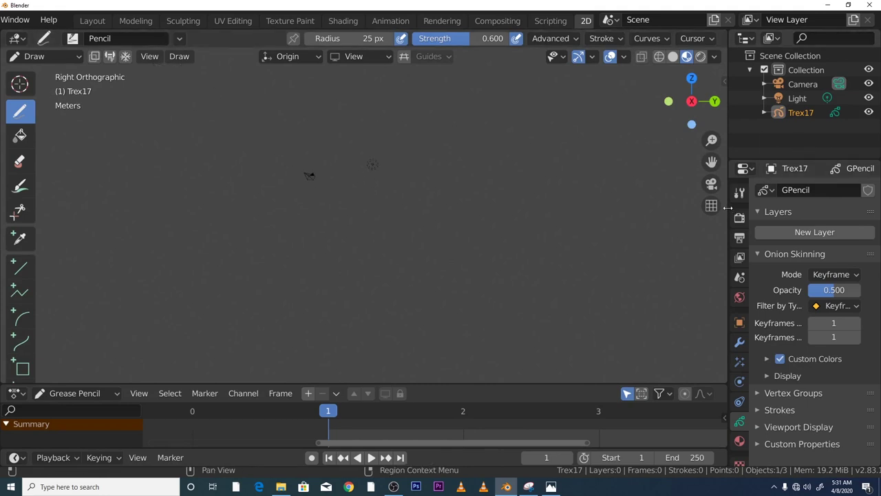
pyautogui.moveTo(729, 207); pyautogui.dragTo(621, 207)
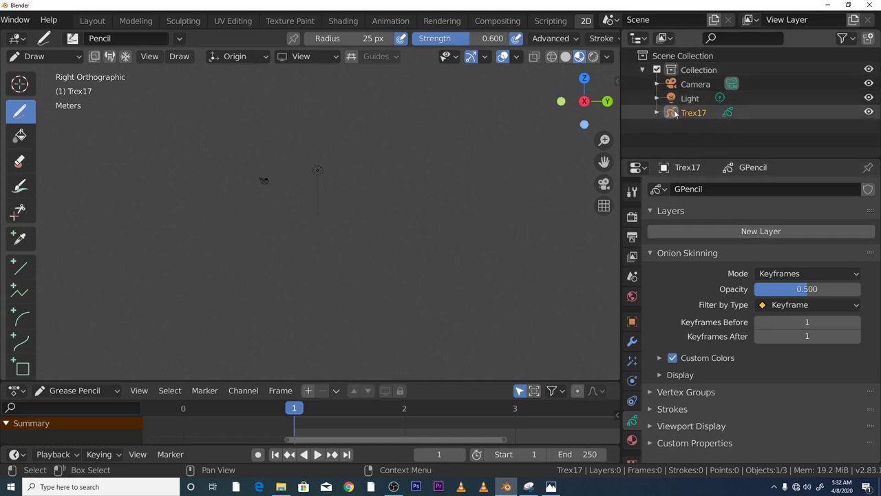
# Rename the Grease Pencil data from GPencil to animation-layer, correcting a typo.
pyautogui.click(695, 189)
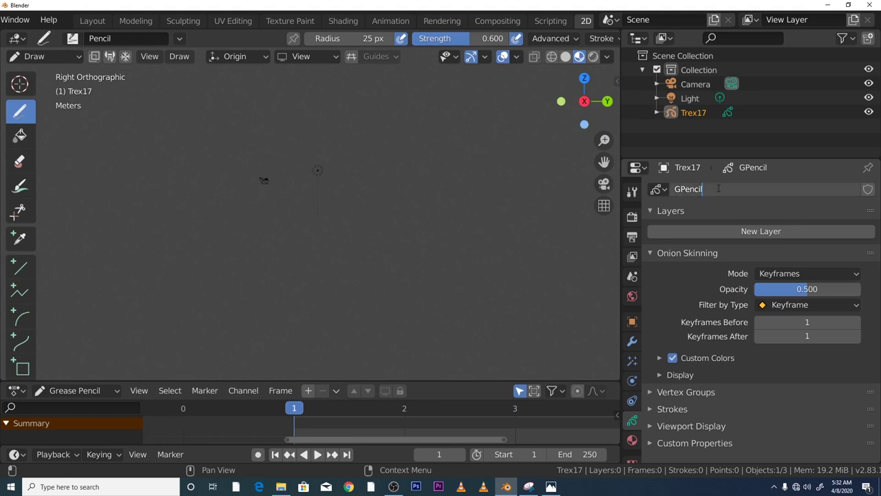
pyautogui.write('animati')
pyautogui.write('on-laye')
pyautogui.write('tr')
pyautogui.press('BackSpace')
pyautogui.press('BackSpace')
pyautogui.write('r')
pyautogui.press('Return')
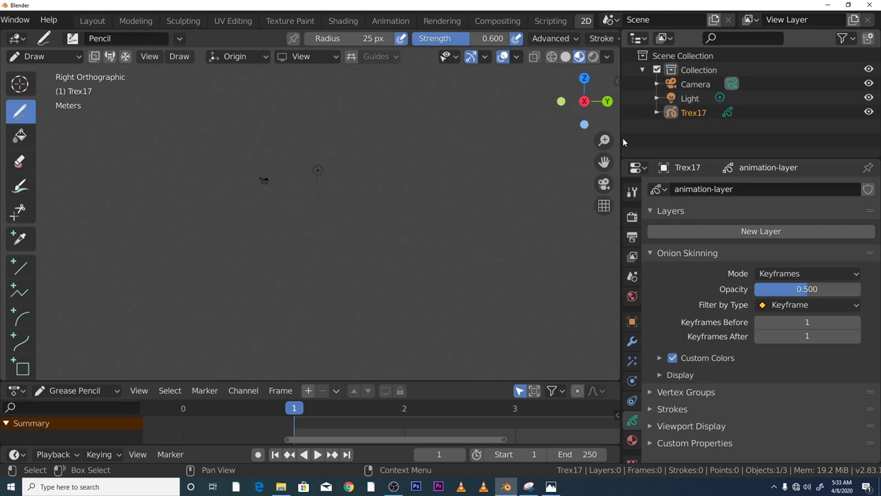
# Create a new Grease Pencil layer and rename GP_Layer to pencil.
pyautogui.click(721, 232)
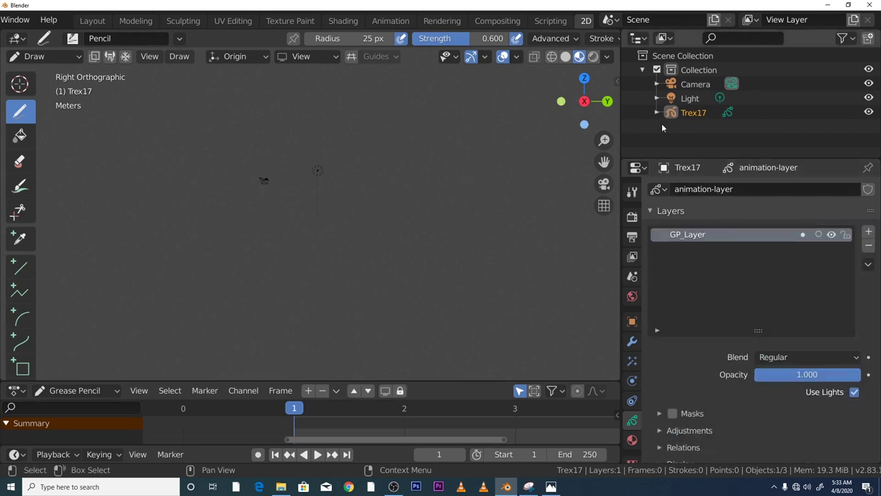
pyautogui.doubleClick(717, 235)
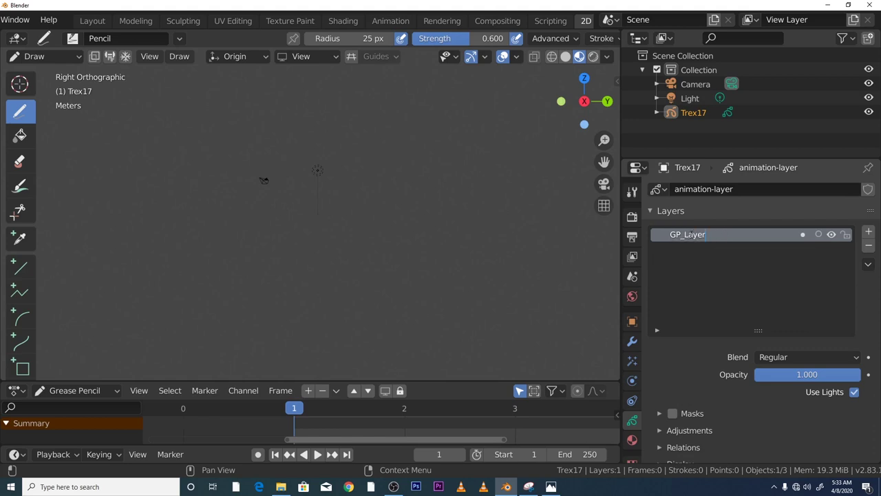
pyautogui.press('BackSpace')
pyautogui.write('pencil')
pyautogui.press('Return')
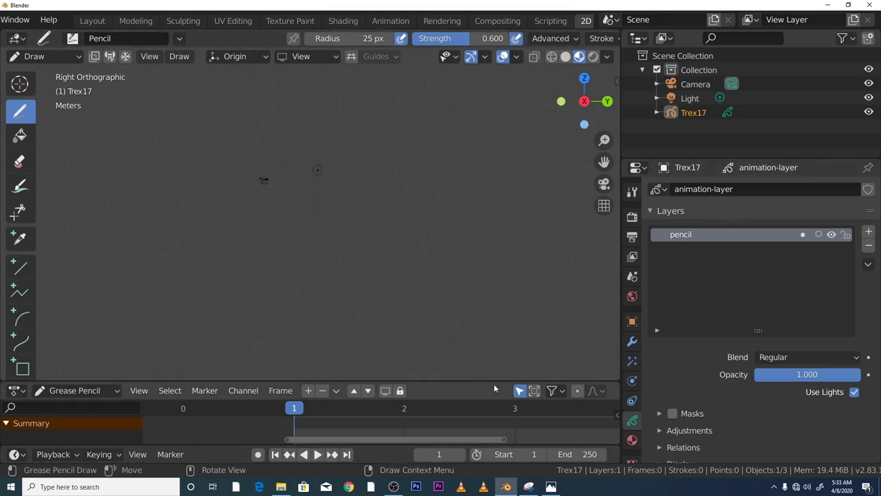
pyautogui.scroll(-3, 694, 377)
pyautogui.scroll(-3, 694, 377)
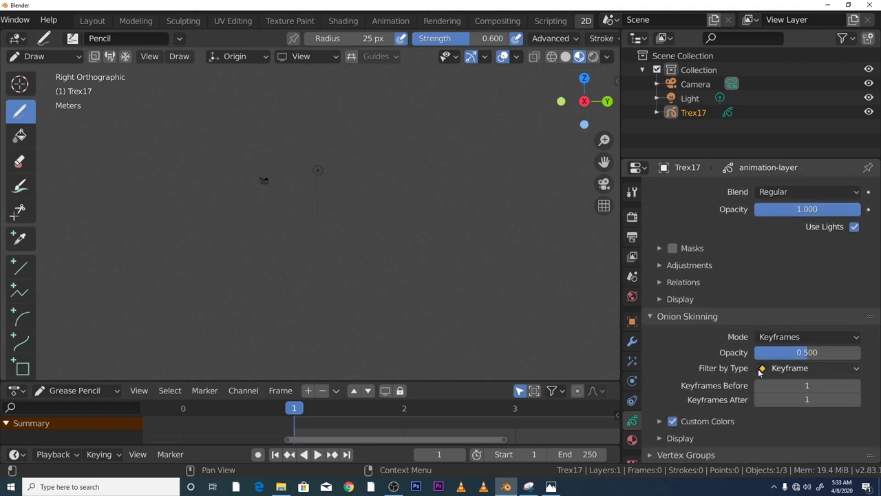
pyautogui.scroll(-1, 674, 373)
pyautogui.scroll(1, 674, 374)
# Set onion skinning to All Types with 0 keyframes after, and enlarge the timeline.
pyautogui.click(835, 369)
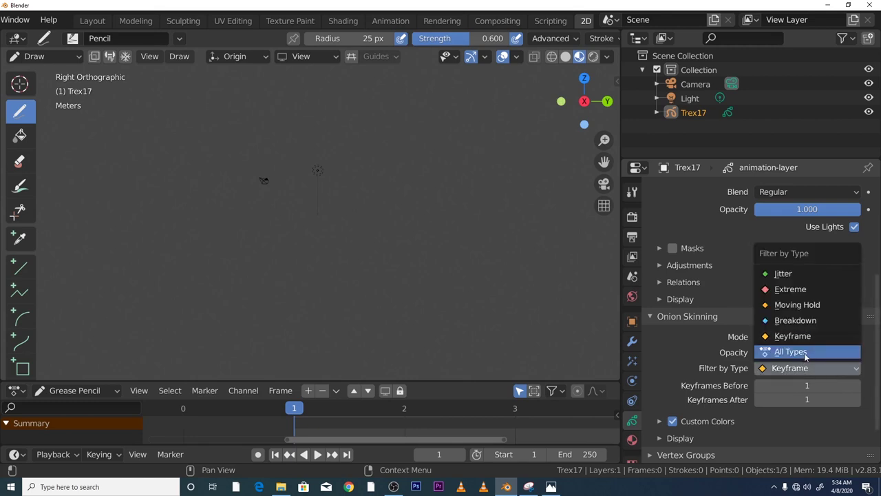
pyautogui.click(806, 353)
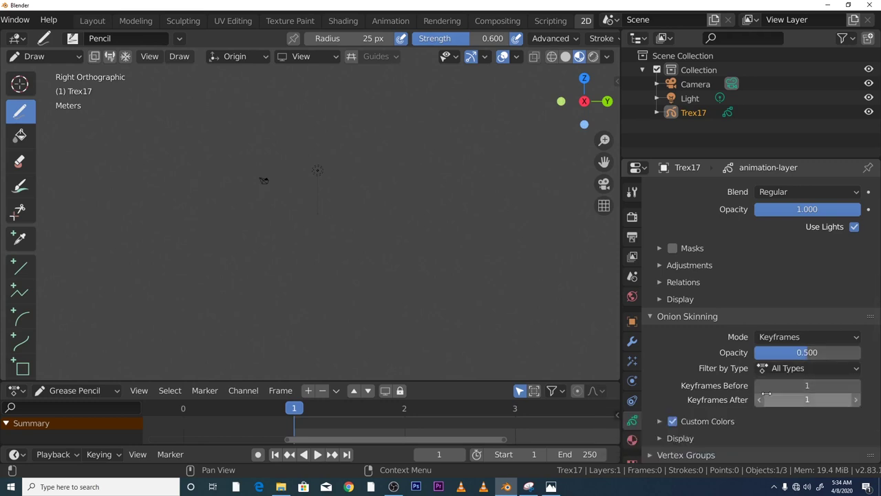
pyautogui.moveTo(808, 399); pyautogui.dragTo(792, 400)
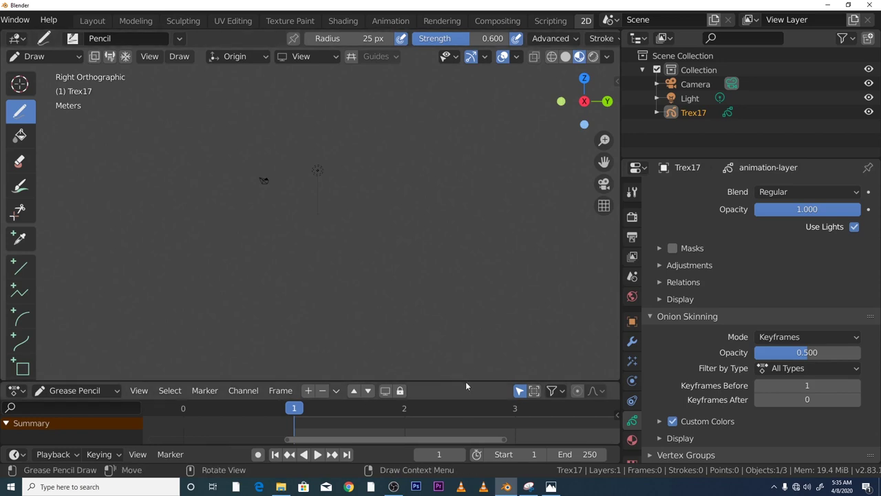
pyautogui.moveTo(468, 381); pyautogui.dragTo(475, 325)
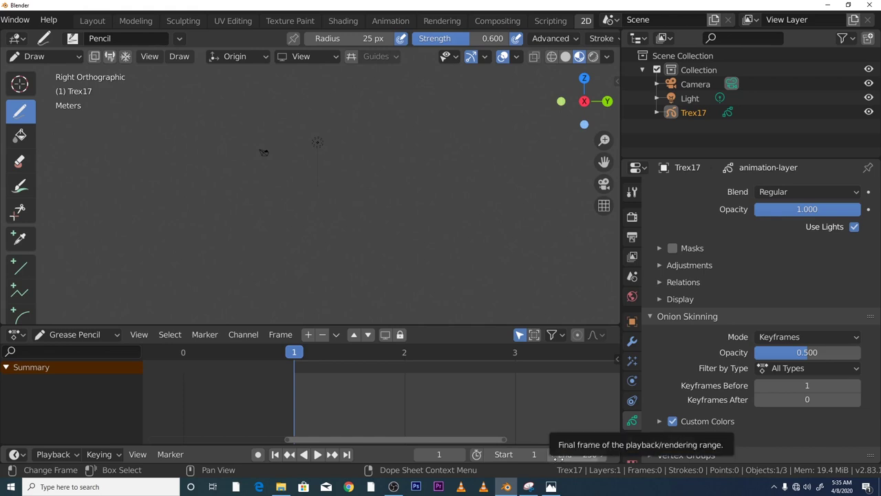
# Change the scene's end frame from 250 to 8.
pyautogui.click(574, 456)
pyautogui.click(577, 455)
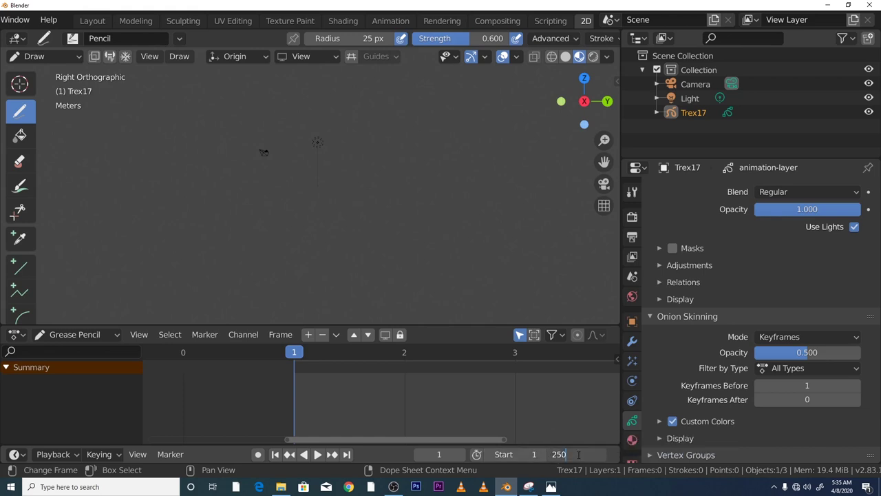
pyautogui.moveTo(579, 454); pyautogui.dragTo(544, 454)
pyautogui.write('8')
pyautogui.press('Return')
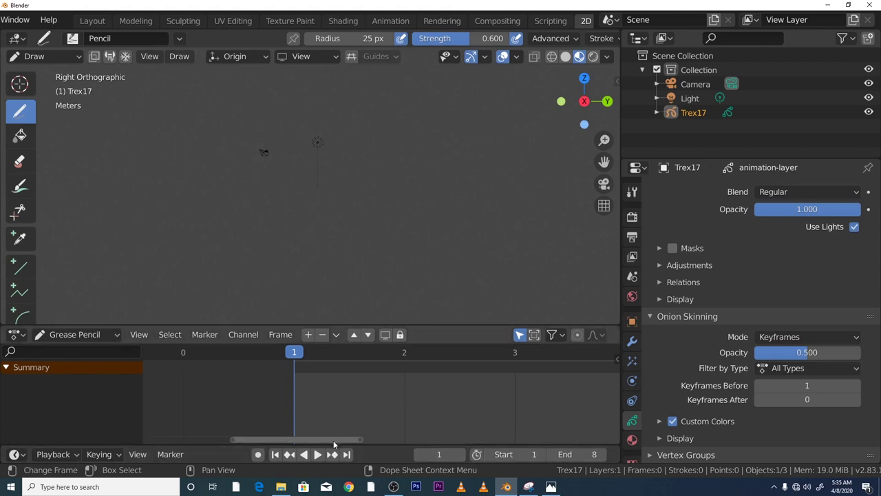
# Fit the dope sheet to the frame range and move the playhead to frame 8.
pyautogui.moveTo(333, 441); pyautogui.dragTo(413, 441)
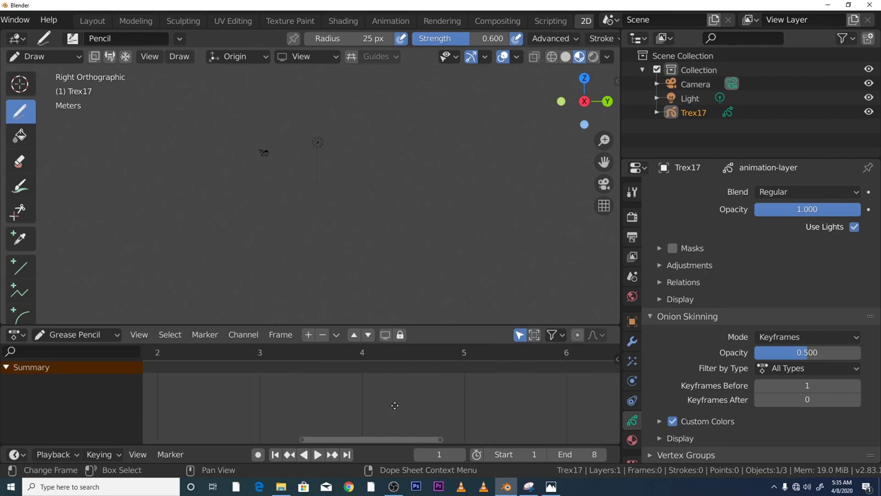
pyautogui.moveTo(393, 407)
pyautogui.mouseDown(button='middle')
pyautogui.moveTo(294, 398)
pyautogui.moveTo(399, 399)
pyautogui.mouseUp(button='middle')
pyautogui.press('Home')
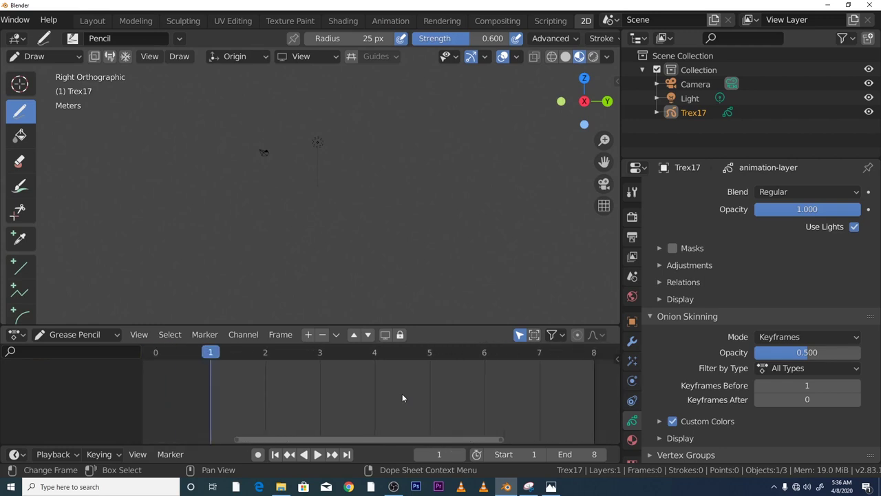
pyautogui.scroll(-1, 402, 393)
pyautogui.scroll(5, 402, 394)
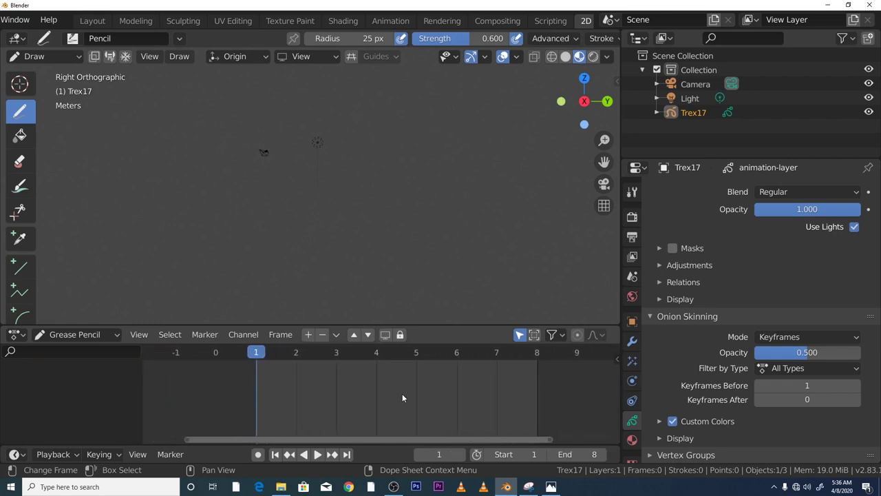
pyautogui.scroll(-6, 402, 408)
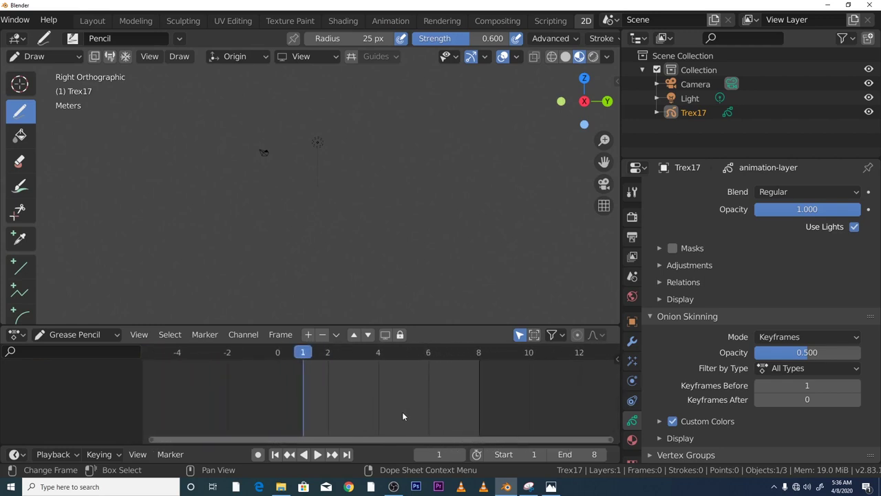
pyautogui.scroll(4, 402, 412)
pyautogui.scroll(-5, 402, 412)
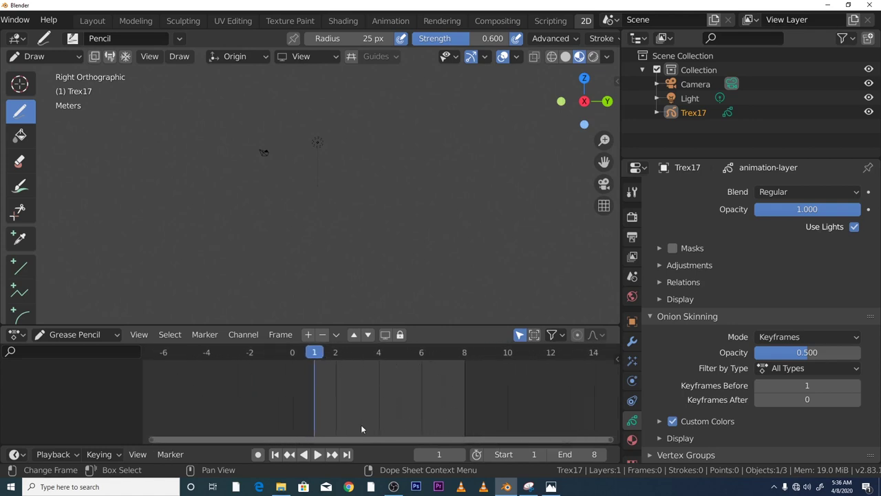
pyautogui.moveTo(309, 352); pyautogui.dragTo(461, 372)
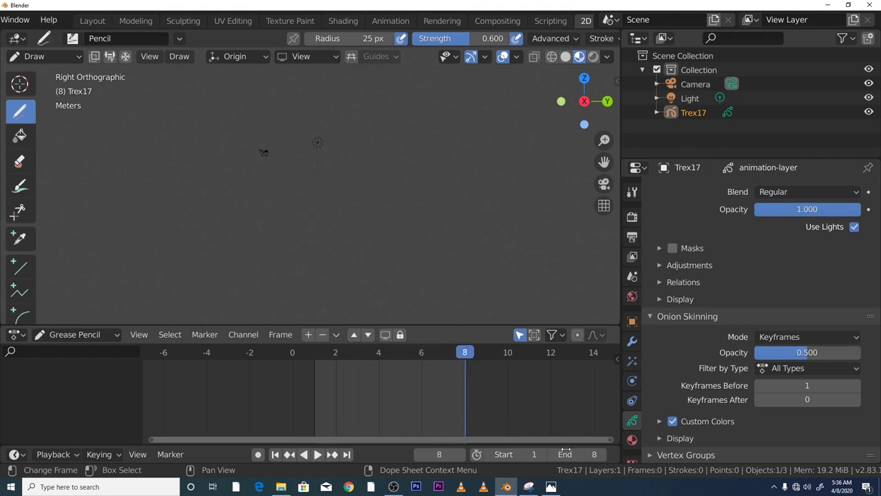
pyautogui.click(578, 454)
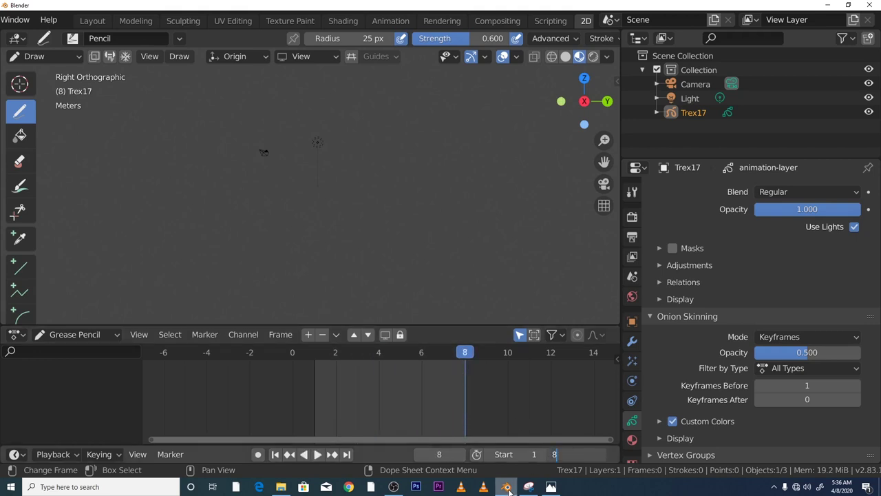
pyautogui.press('BackSpace')
pyautogui.write('50')
pyautogui.press('Return')
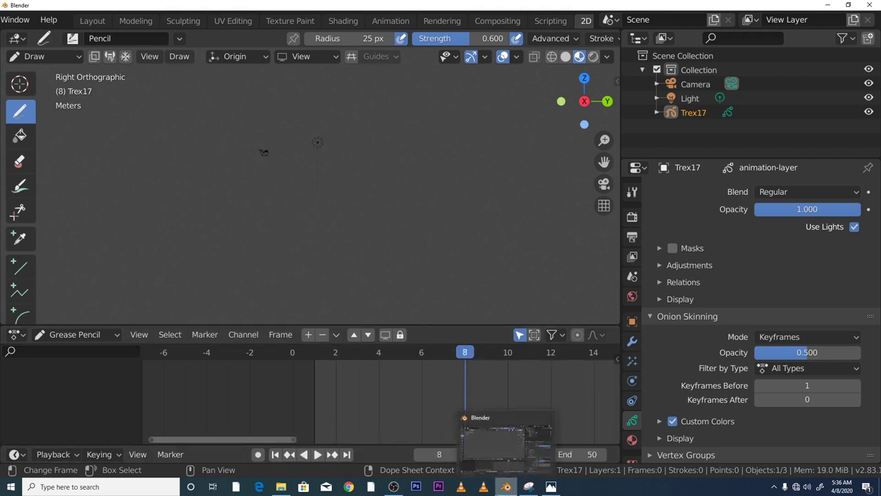
pyautogui.scroll(-3, 401, 377)
pyautogui.scroll(-7, 400, 383)
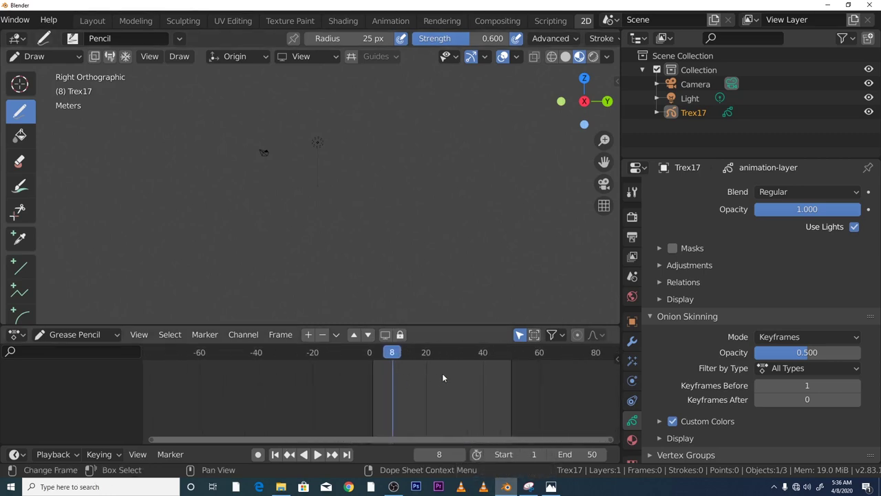
pyautogui.scroll(2, 442, 377)
pyautogui.click(584, 455)
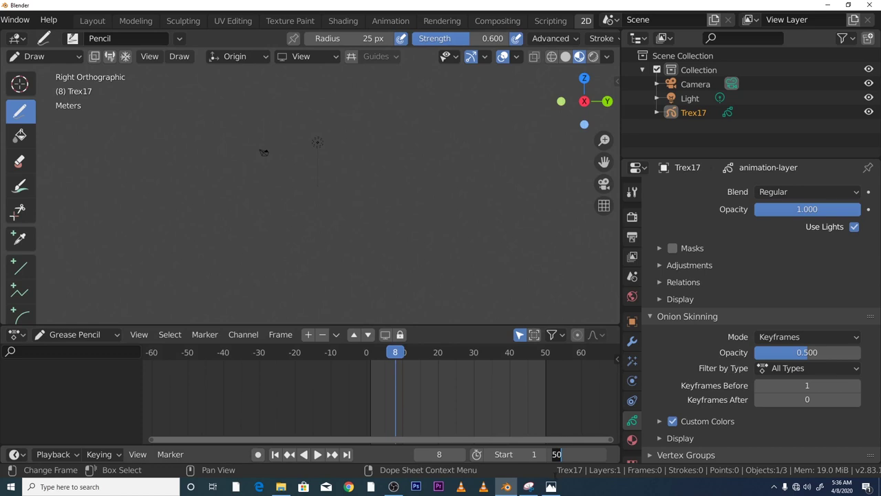
pyautogui.moveTo(551, 486)
pyautogui.write('8')
pyautogui.press('Return')
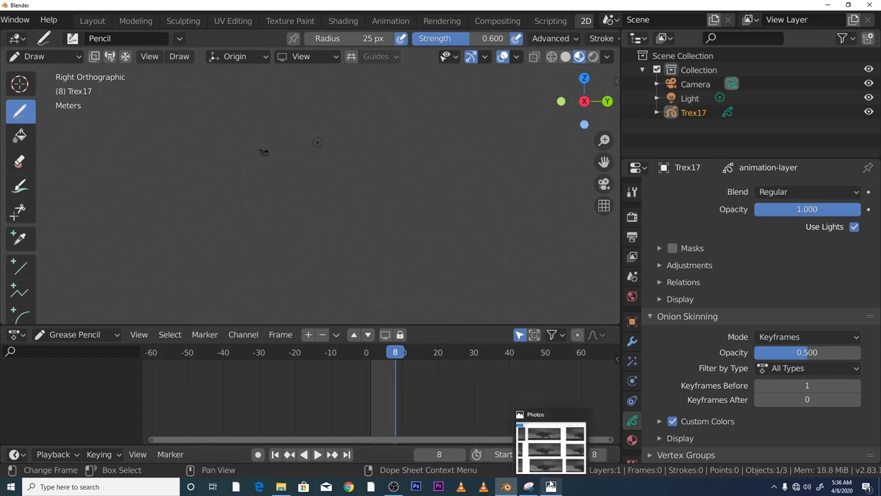
pyautogui.scroll(6, 435, 399)
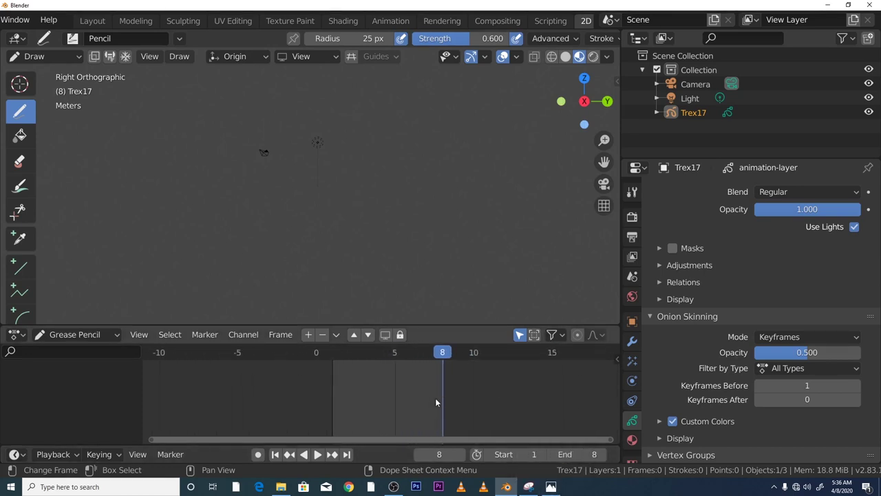
pyautogui.scroll(5, 435, 403)
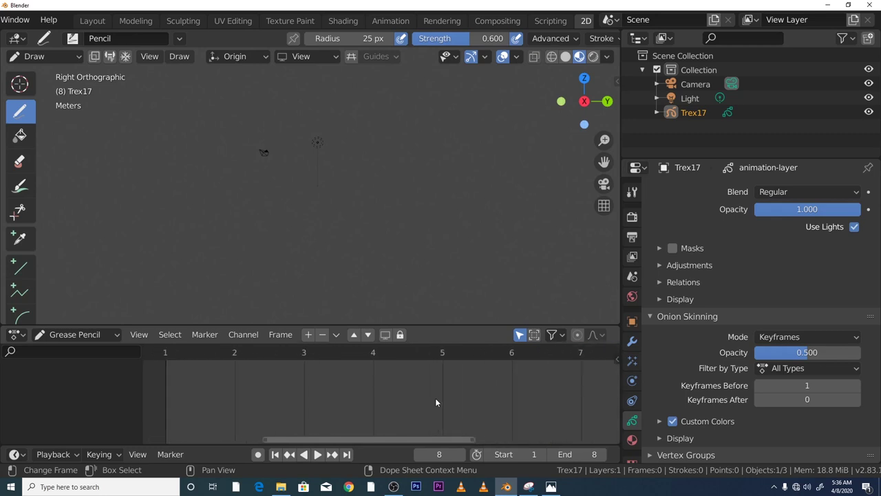
pyautogui.scroll(-2, 435, 403)
pyautogui.scroll(3, 436, 403)
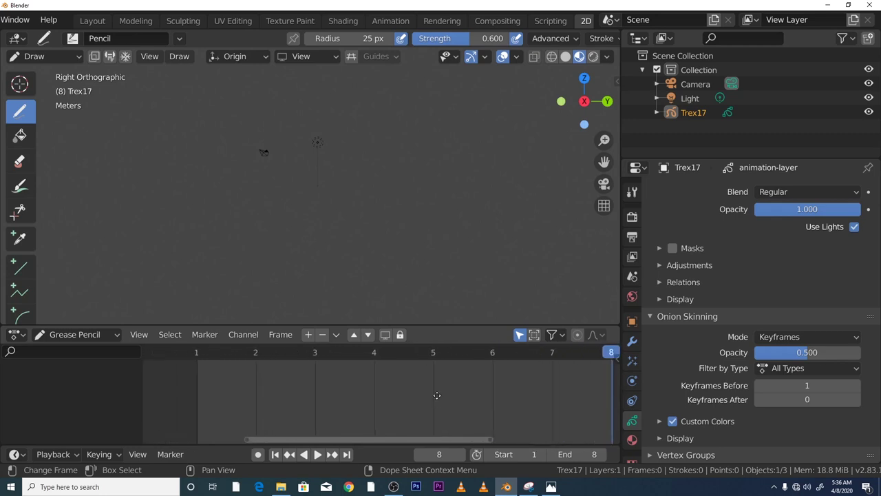
pyautogui.scroll(2, 405, 391)
pyautogui.scroll(-3, 403, 393)
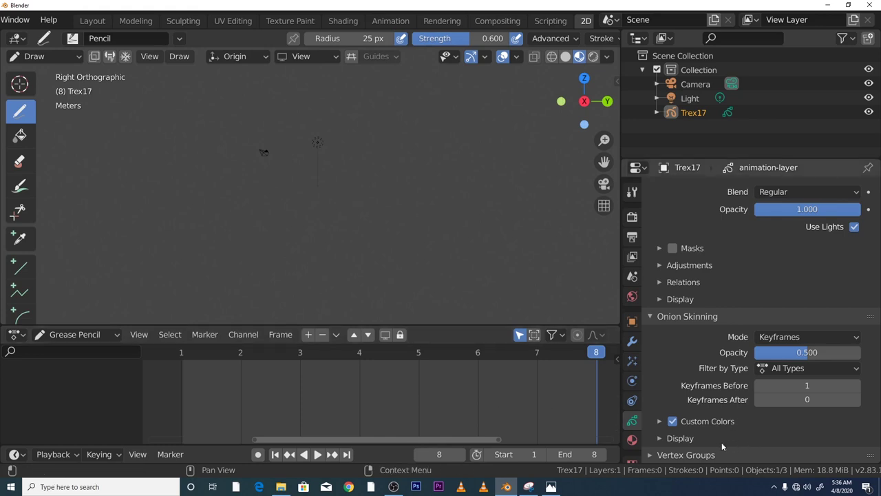
pyautogui.scroll(3, 690, 304)
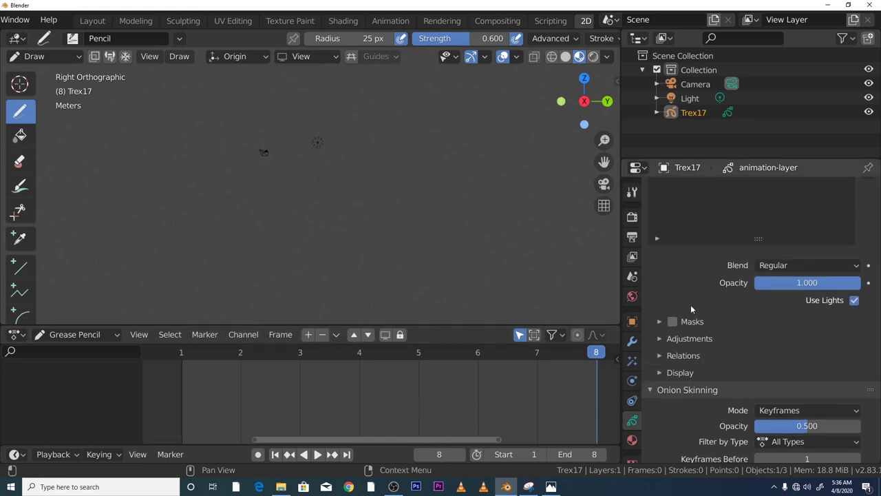
pyautogui.scroll(3, 691, 306)
pyautogui.scroll(-7, 691, 308)
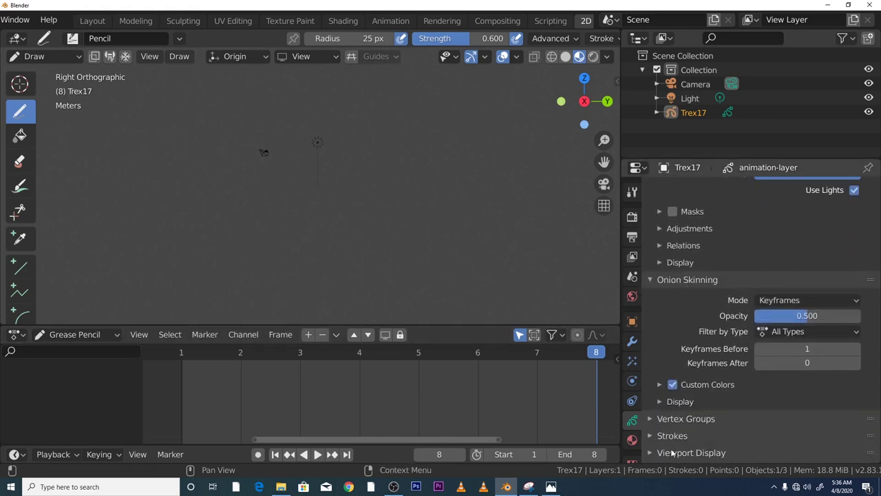
# Add a new material to Trex17 and rename it from Material.001 to 'pencil'.
pyautogui.click(632, 441)
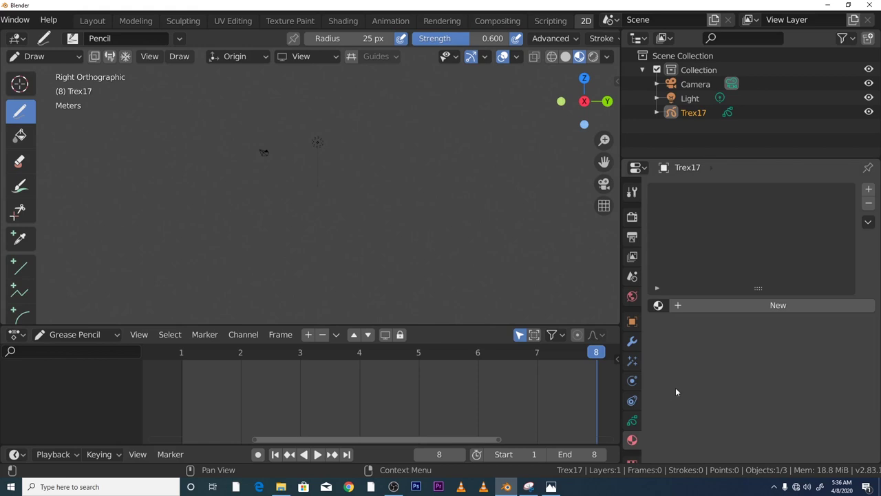
pyautogui.click(715, 309)
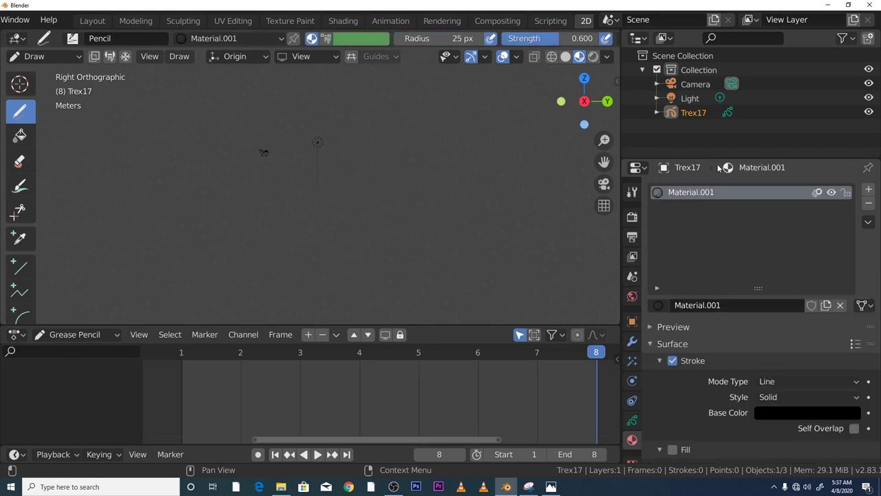
pyautogui.doubleClick(724, 194)
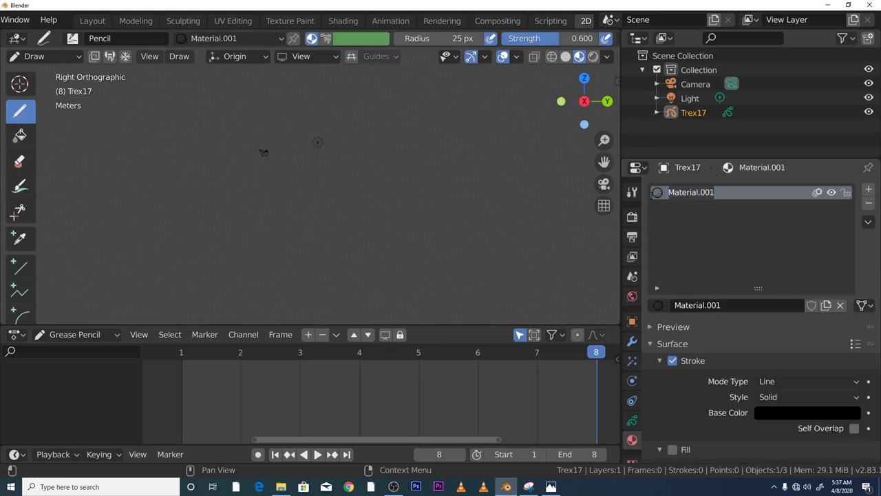
pyautogui.write('pencil')
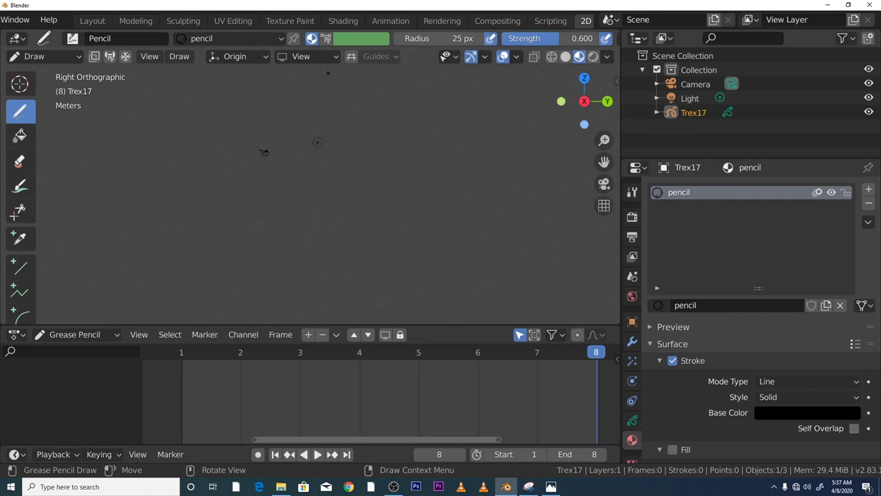
# Switch the brush to Vertex Color and replace the default palette with a new one named 'pencil'.
pyautogui.click(325, 41)
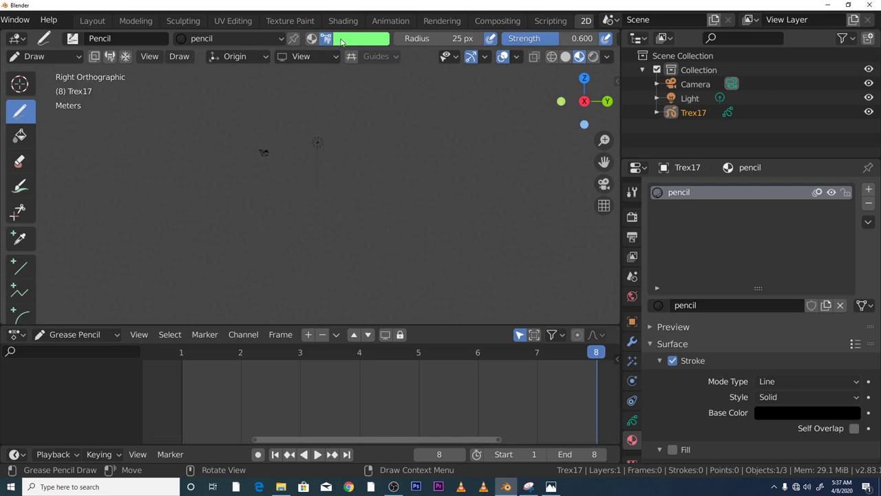
pyautogui.click(350, 43)
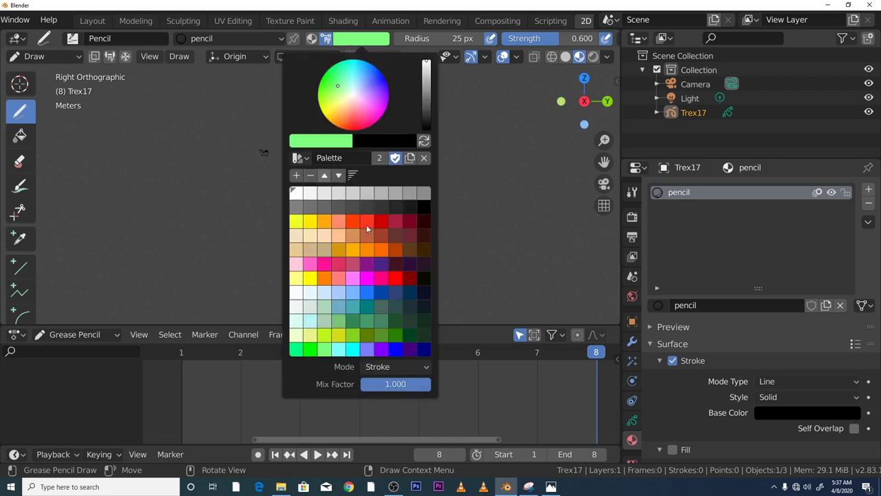
pyautogui.click(424, 158)
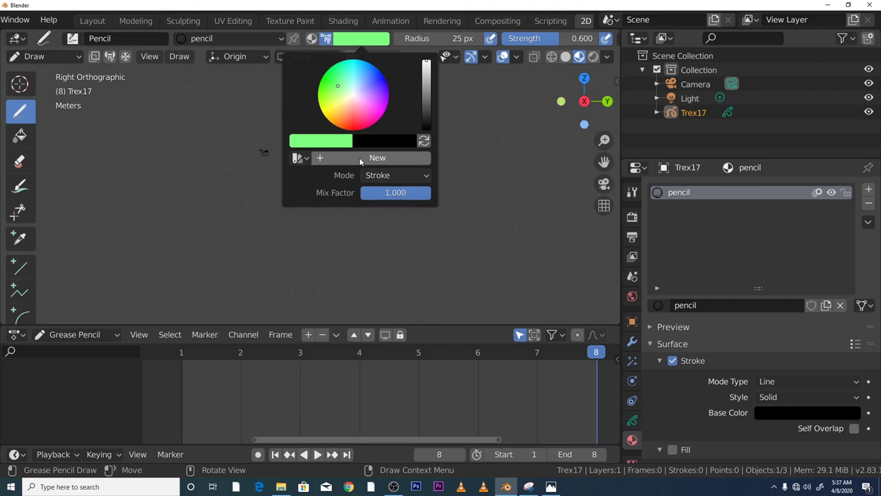
pyautogui.click(359, 158)
pyautogui.click(359, 158)
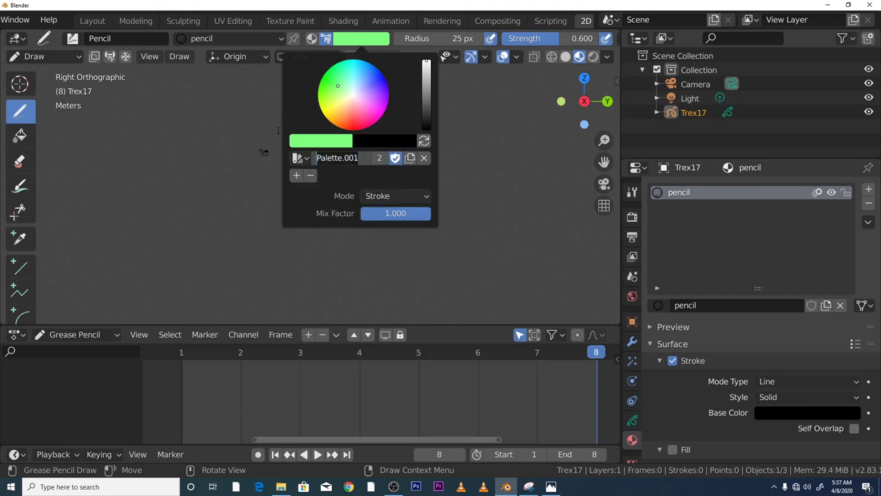
pyautogui.write('pen')
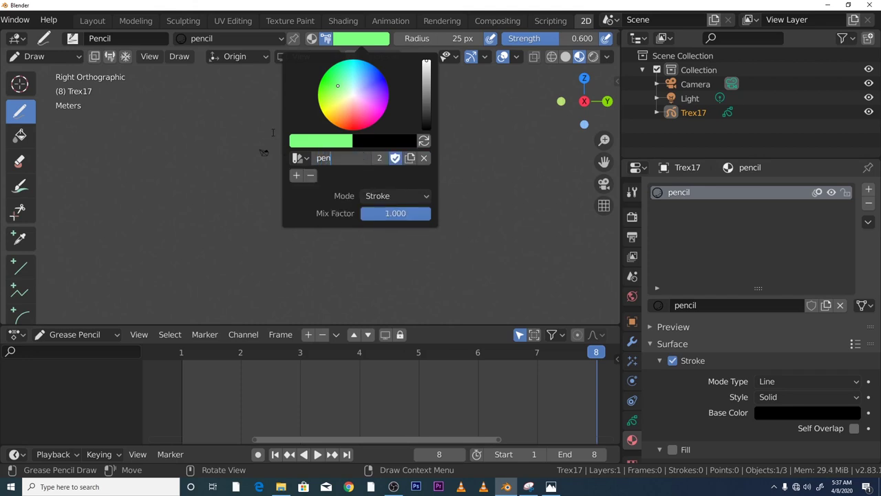
pyautogui.write('cil')
pyautogui.click(344, 85)
# Add a light blue swatch and a dark greyish-blue swatch to the pencil palette.
pyautogui.moveTo(344, 86); pyautogui.dragTo(363, 80)
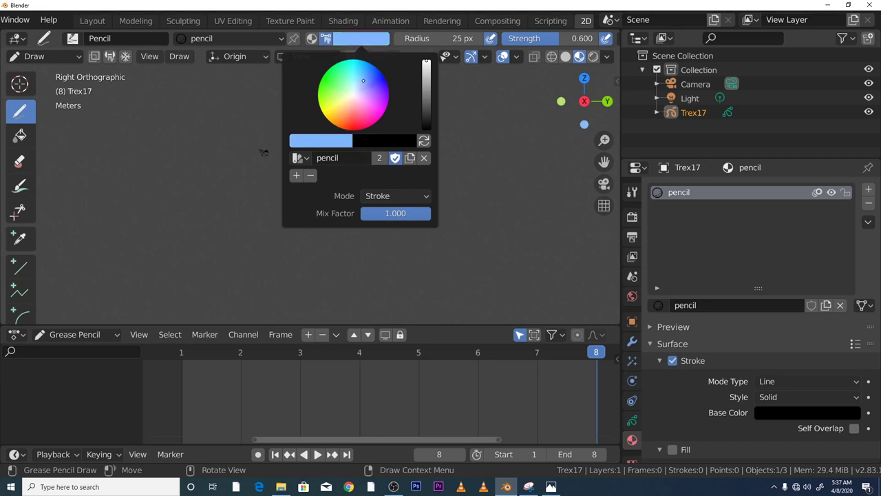
pyautogui.click(297, 175)
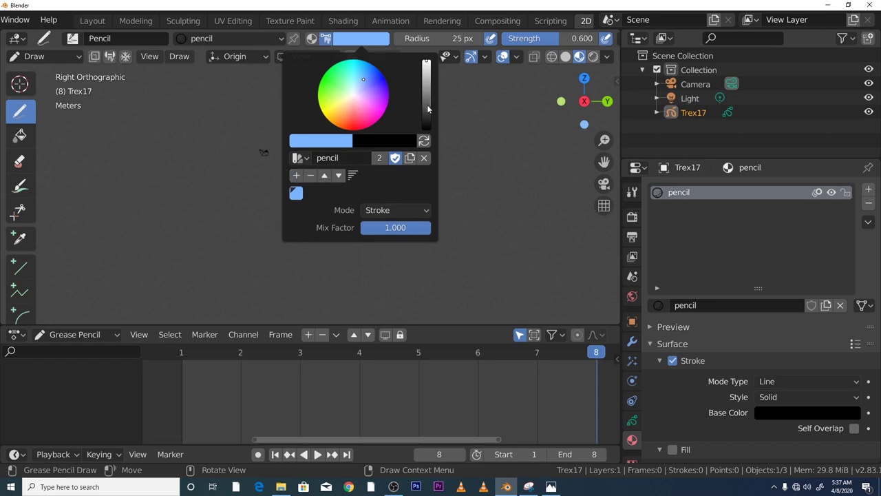
pyautogui.moveTo(427, 105); pyautogui.dragTo(427, 109)
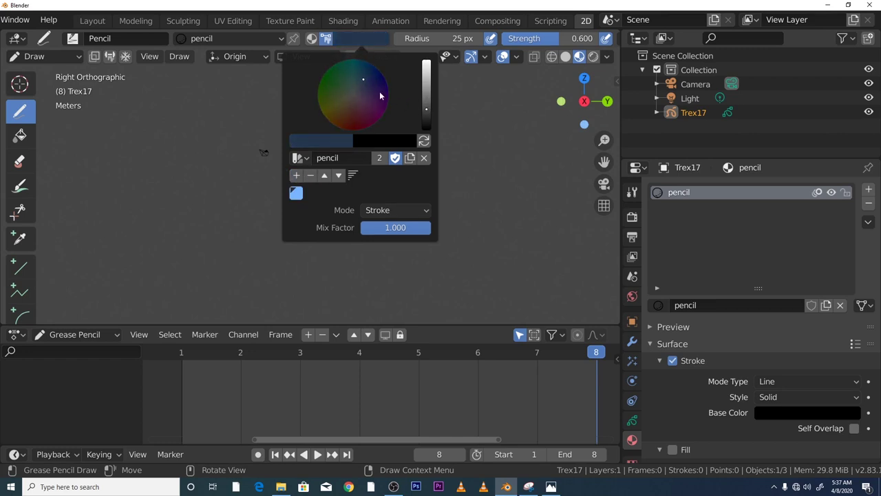
pyautogui.click(358, 93)
pyautogui.moveTo(343, 91); pyautogui.dragTo(360, 91)
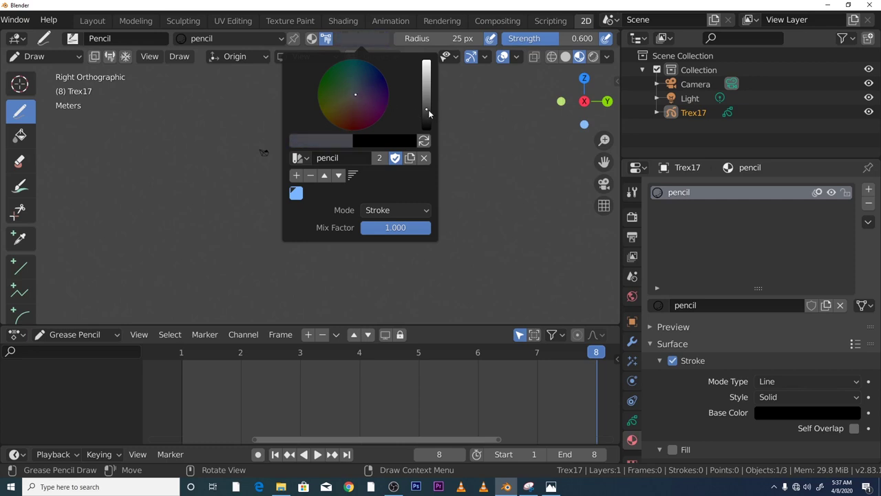
pyautogui.moveTo(427, 109); pyautogui.dragTo(427, 117)
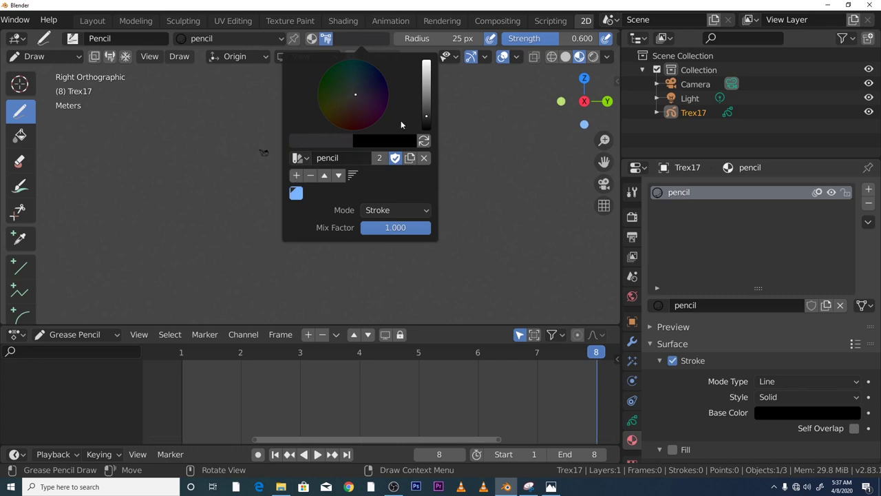
pyautogui.click(296, 175)
# Set the brush colour to red and add it as a swatch to the palette.
pyautogui.moveTo(354, 113); pyautogui.dragTo(354, 126)
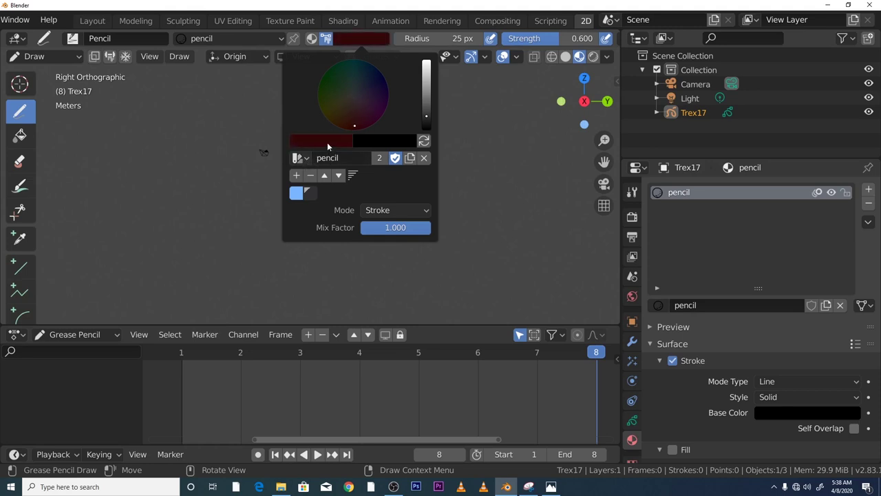
pyautogui.moveTo(427, 114); pyautogui.dragTo(426, 69)
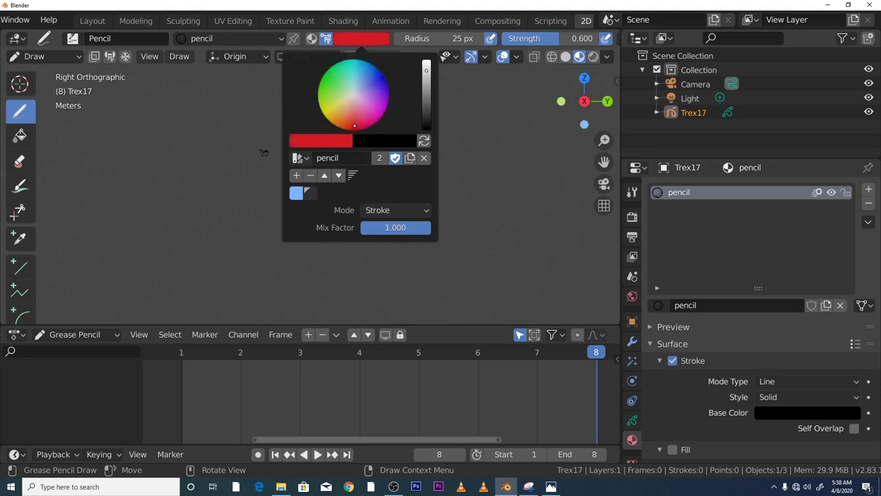
pyautogui.click(356, 126)
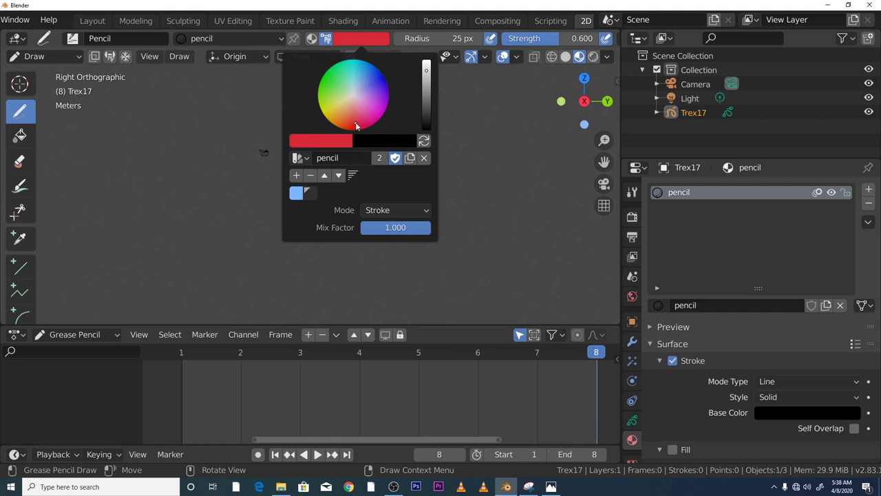
pyautogui.click(296, 175)
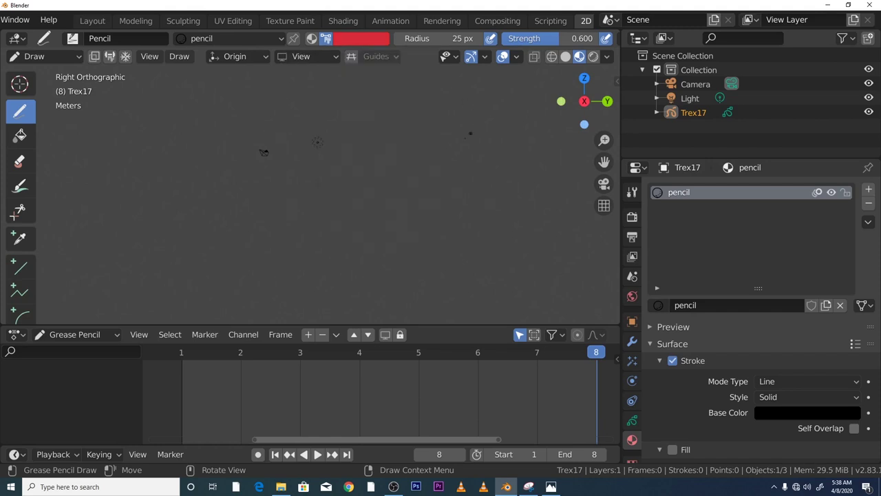
# Save the current setup with File > Defaults > Save Startup File, then bring OBS Studio forward.
pyautogui.click(366, 38)
pyautogui.scroll(3, 224, 22)
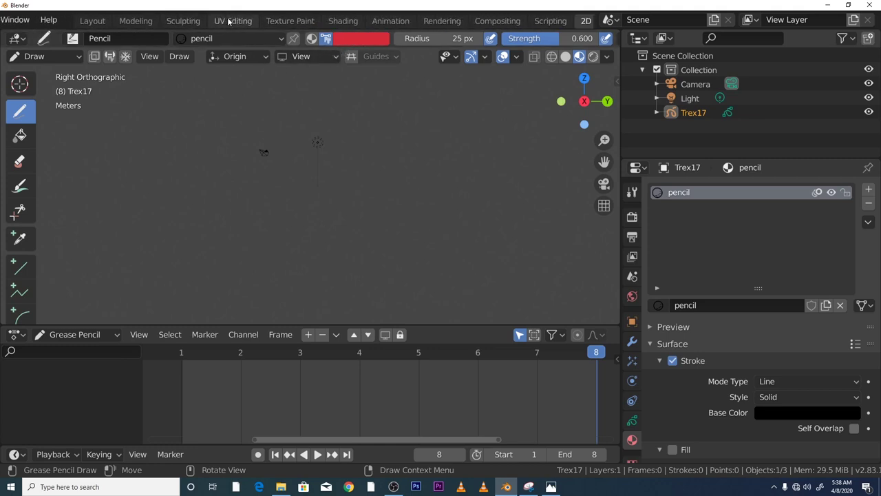
pyautogui.scroll(3, 224, 22)
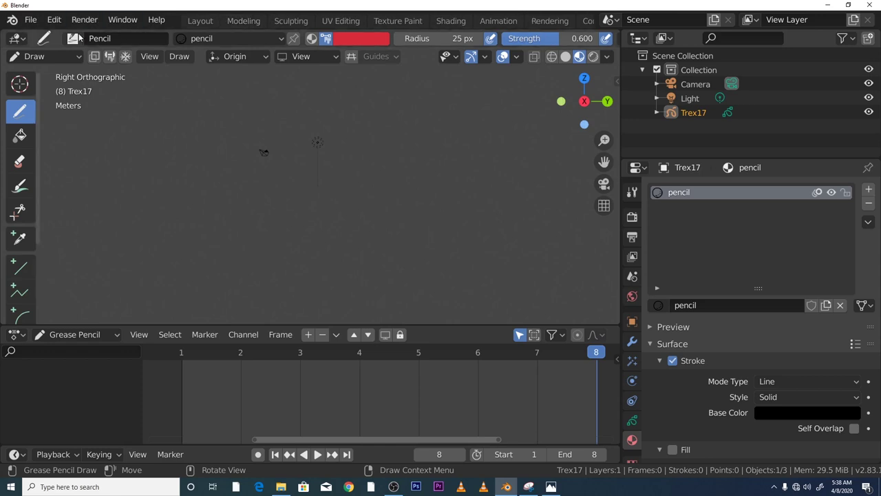
pyautogui.click(31, 21)
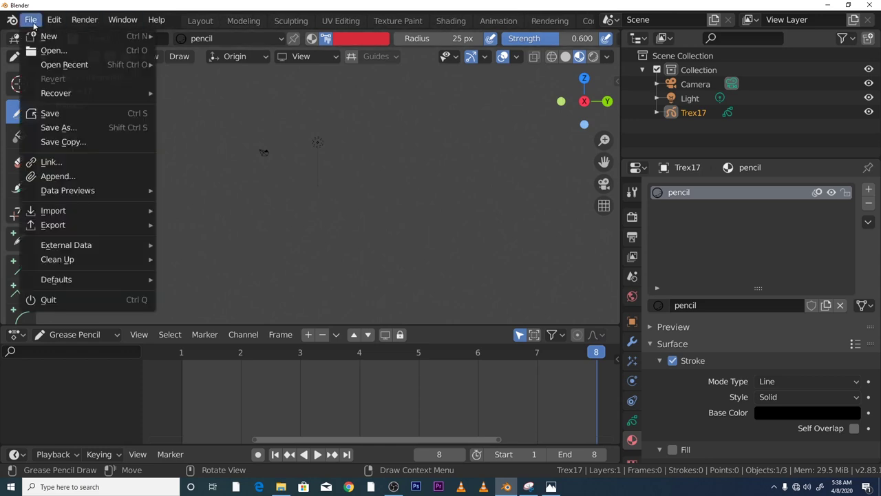
pyautogui.moveTo(128, 275)
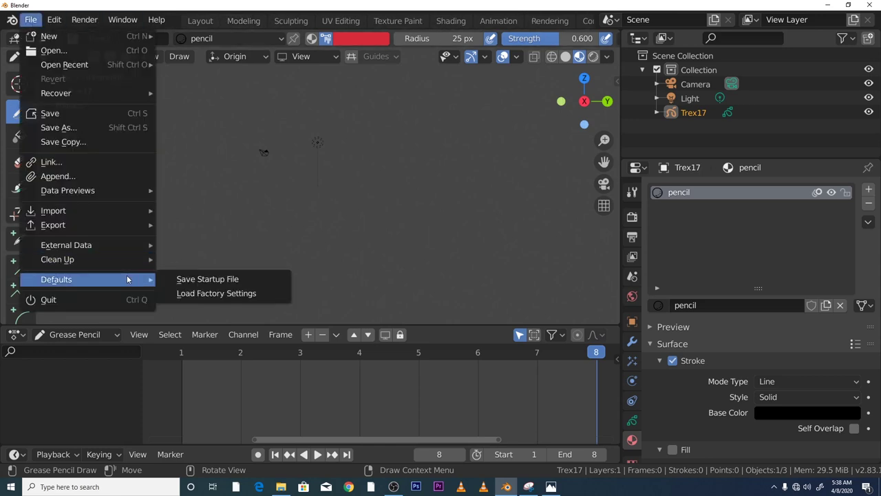
pyautogui.click(197, 280)
pyautogui.click(197, 277)
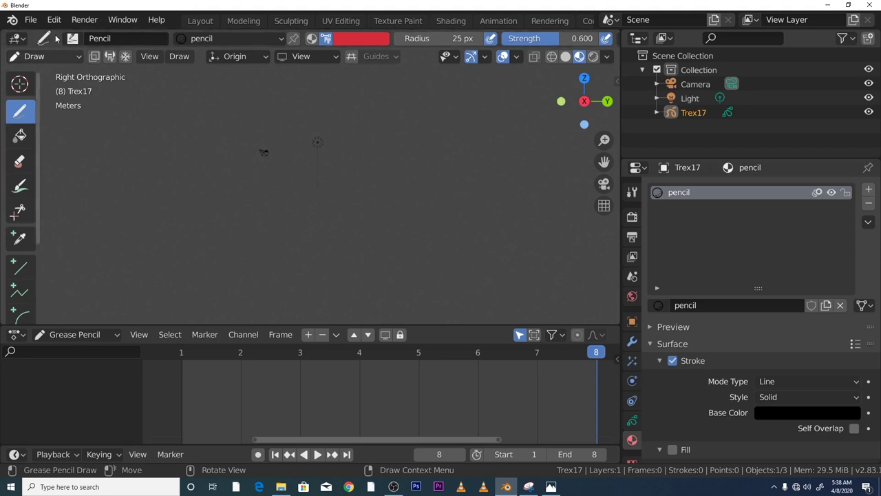
pyautogui.click(394, 487)
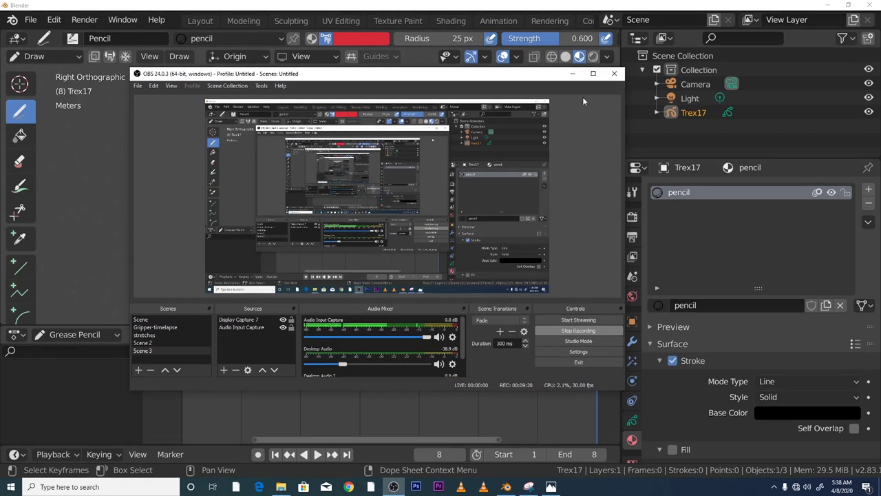
# Return to Blender and enlarge the 3D viewport by shrinking the dope sheet.
pyautogui.click(573, 73)
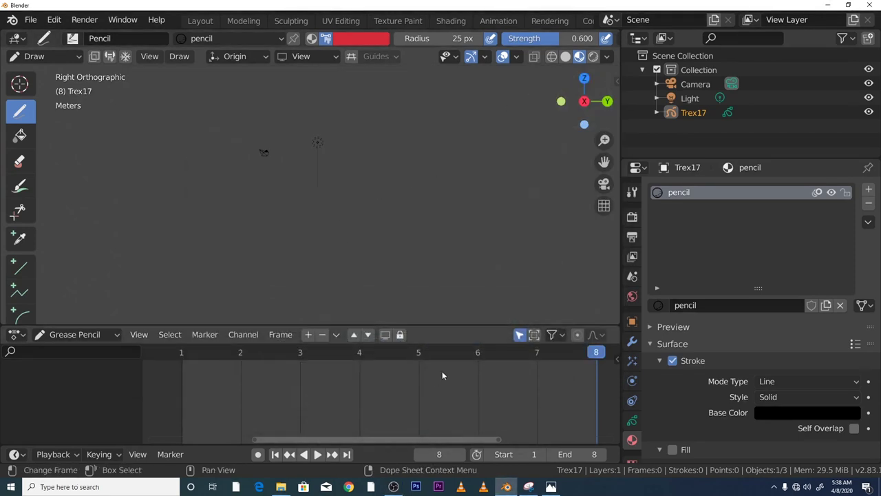
pyautogui.moveTo(463, 325); pyautogui.dragTo(466, 370)
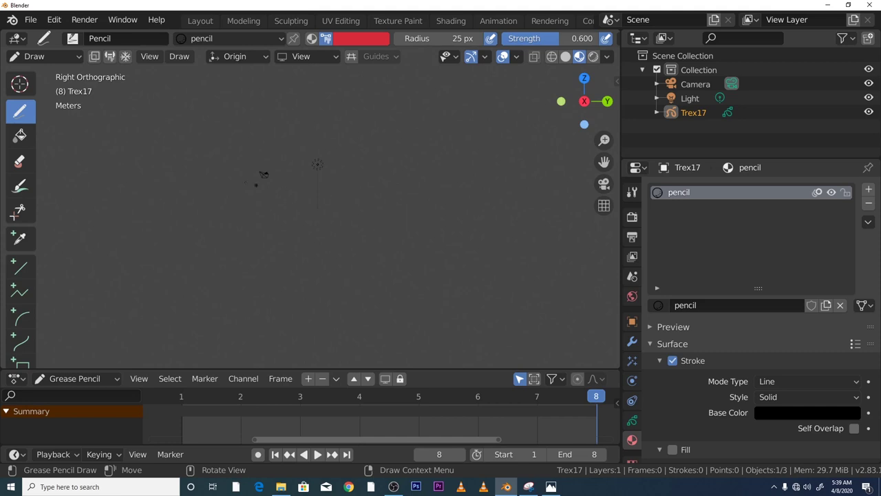
# Switch Trex17 from Draw to Object Mode and browse Add > Empty toward Single Arrow.
pyautogui.click(64, 57)
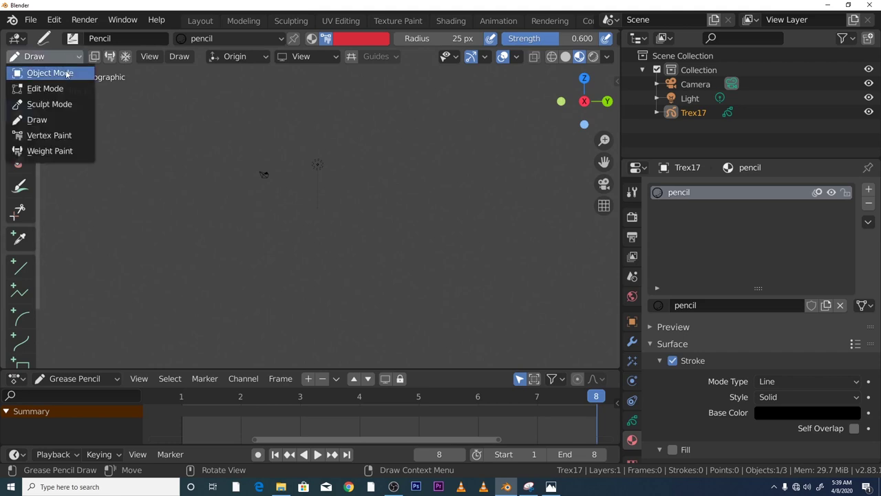
pyautogui.click(61, 73)
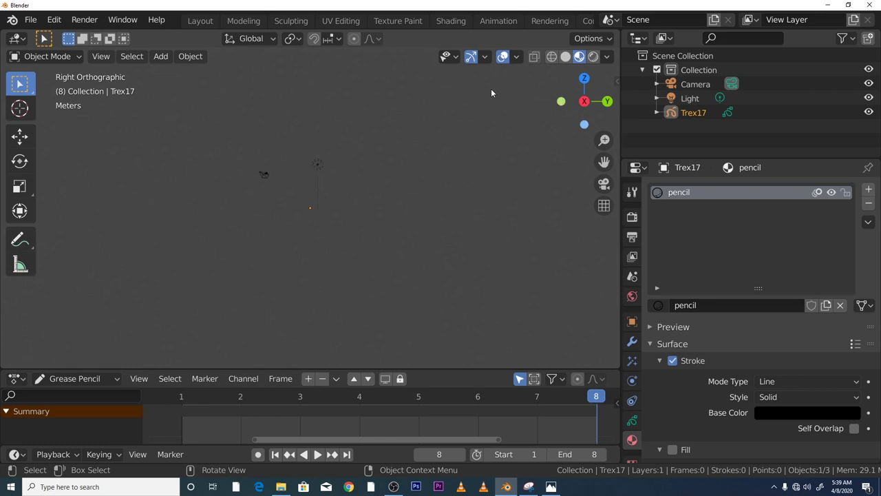
pyautogui.click(160, 55)
pyautogui.moveTo(190, 56)
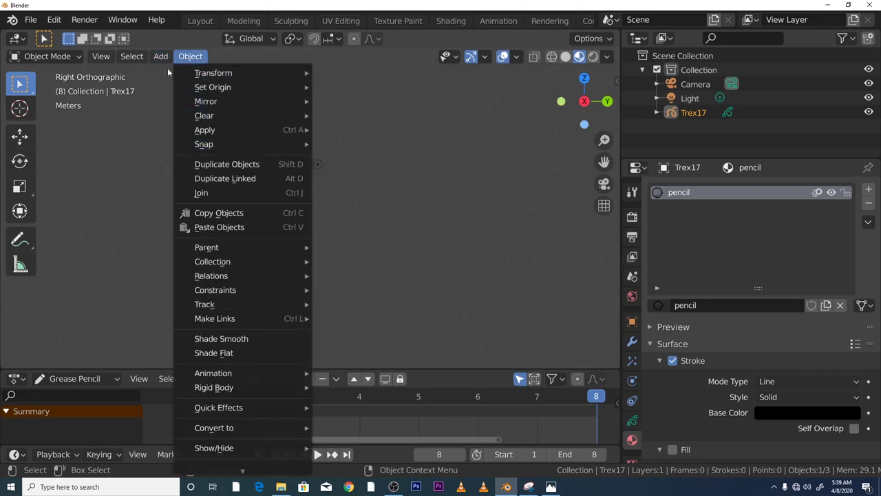
pyautogui.moveTo(160, 56)
pyautogui.moveTo(205, 219)
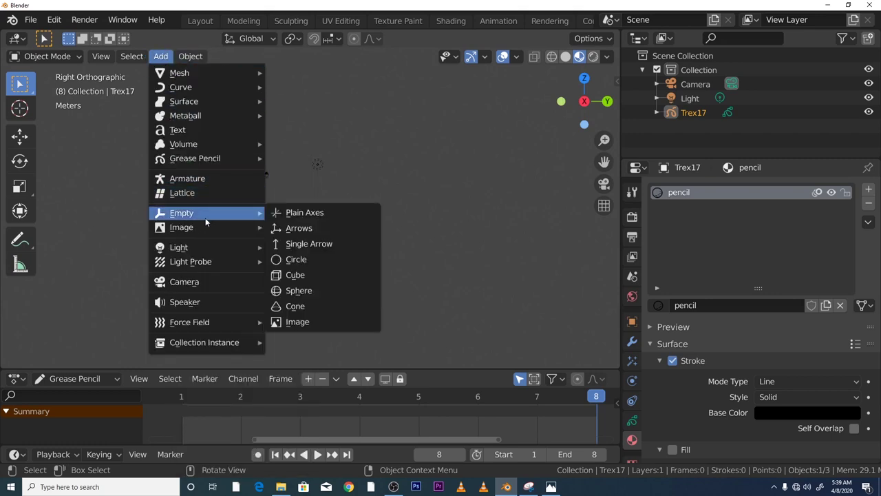
# Add a single-arrow Empty and scale it up in two passes.
pyautogui.click(281, 244)
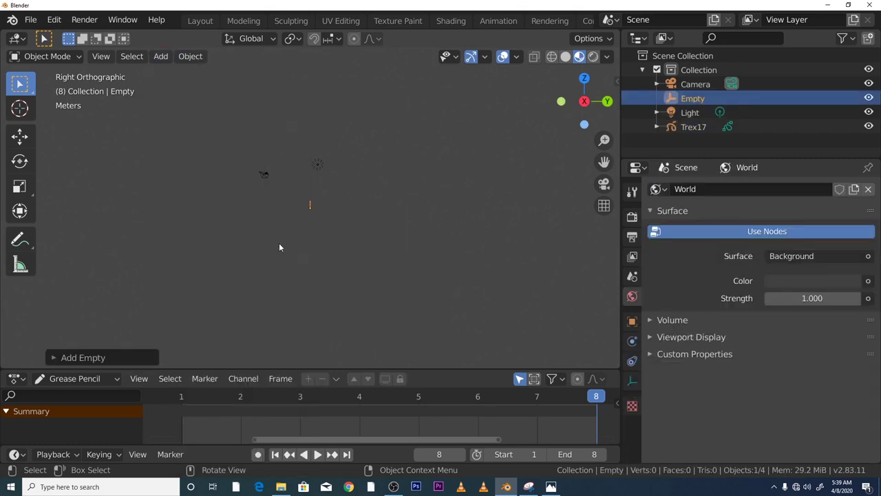
pyautogui.scroll(12, 306, 238)
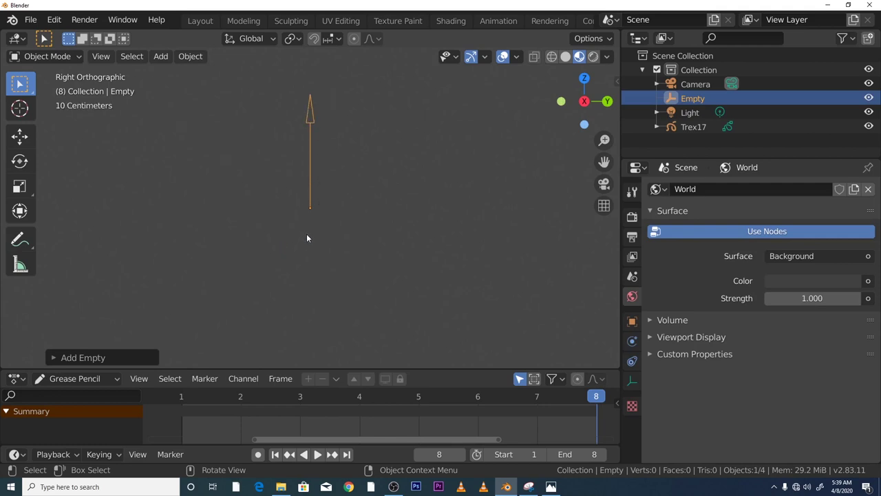
pyautogui.scroll(-5, 307, 237)
pyautogui.press('s')
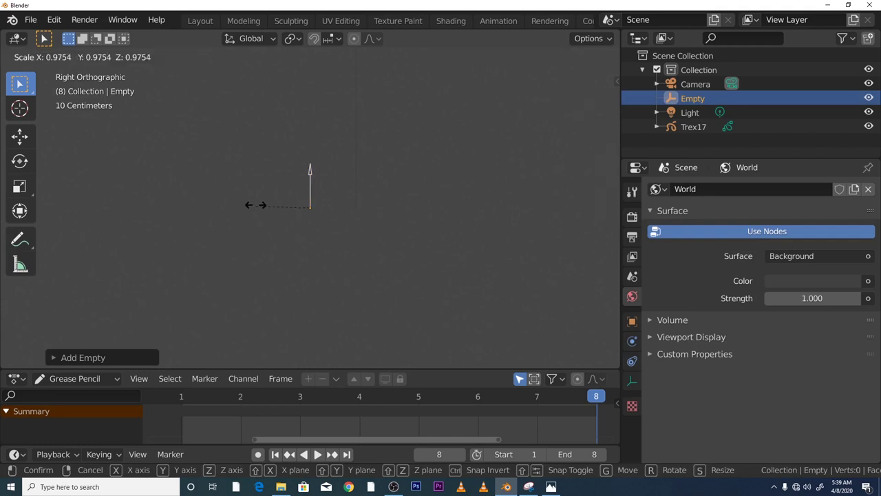
pyautogui.click(115, 169)
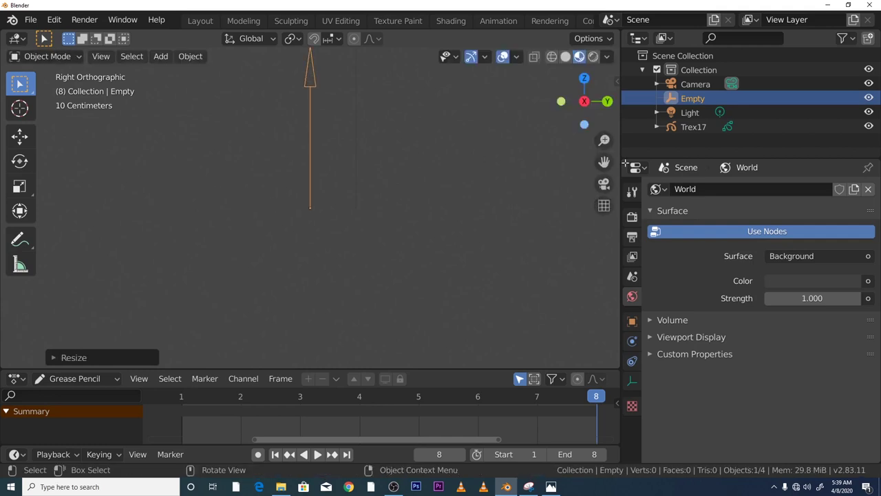
pyautogui.moveTo(604, 161); pyautogui.dragTo(600, 199)
pyautogui.scroll(-3, 523, 161)
pyautogui.press('s')
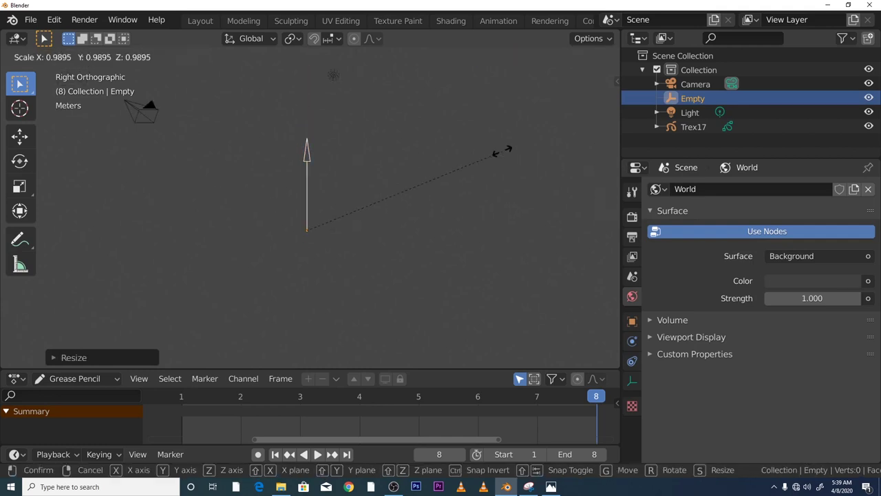
pyautogui.click(4, 155)
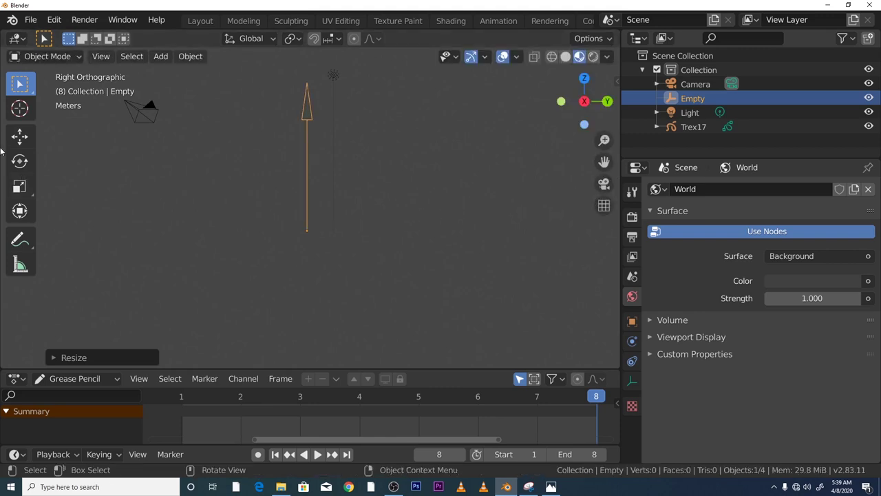
# Lower the Empty about 1.077 m along Z and enlarge it to roughly 1.07.
pyautogui.click(19, 136)
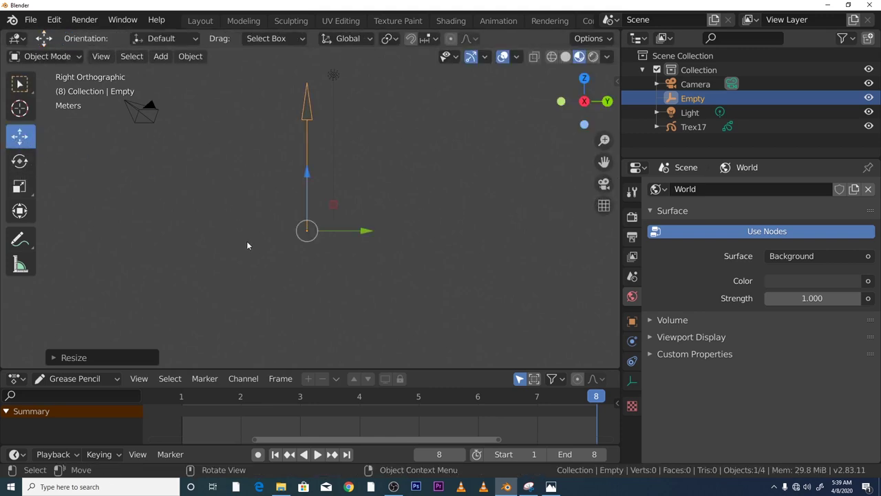
pyautogui.moveTo(307, 176); pyautogui.dragTo(308, 264)
pyautogui.press('s')
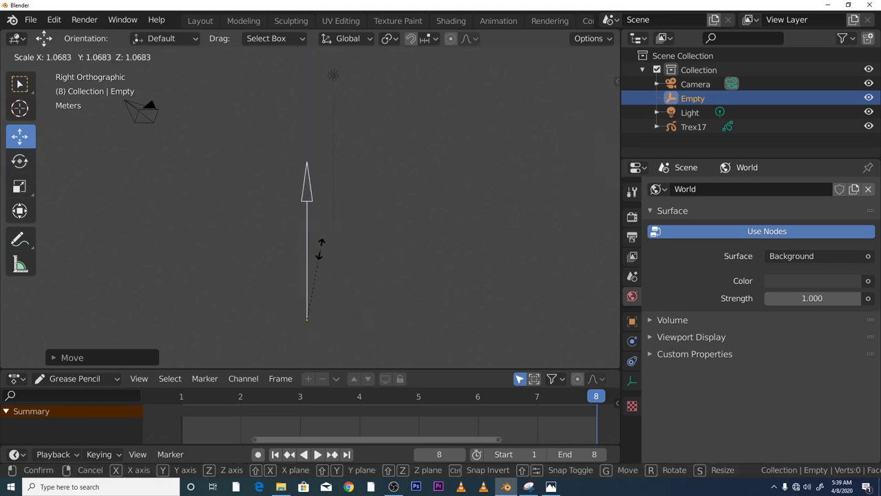
pyautogui.click(348, 236)
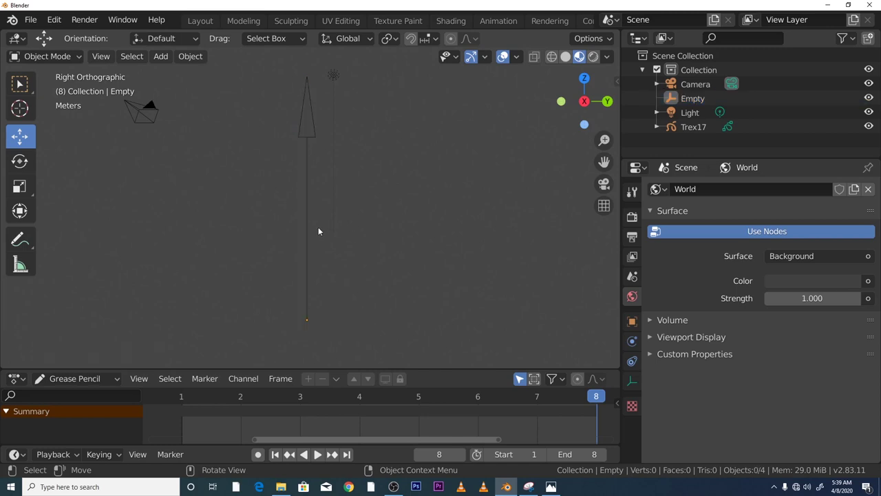
pyautogui.click(315, 148)
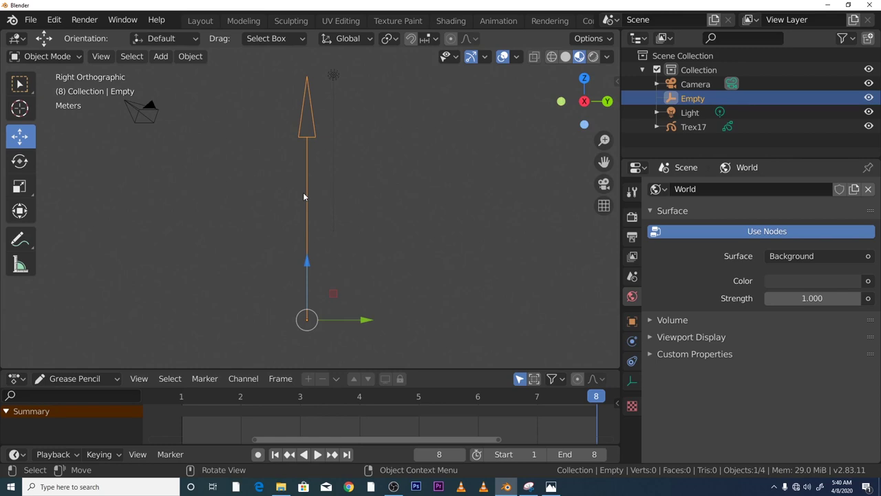
# Duplicate the Empty as Empty.001, place it to the right, and rotate it horizontal.
pyautogui.rightClick(304, 197)
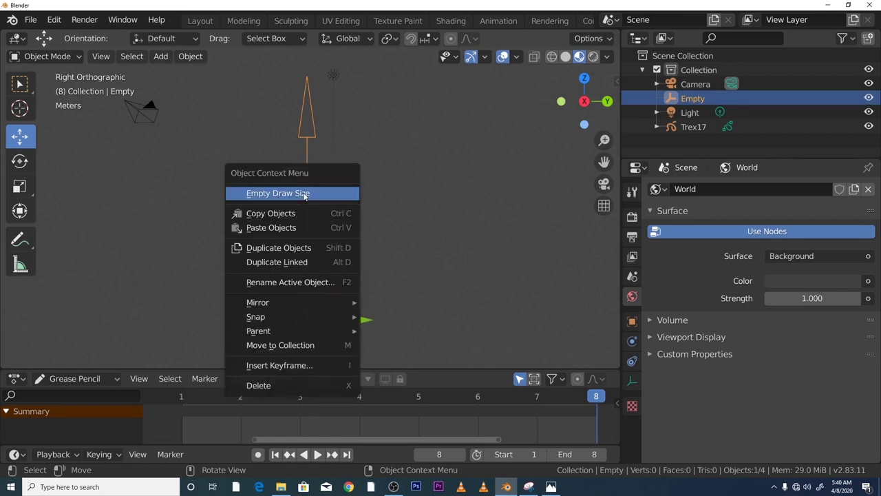
pyautogui.click(308, 247)
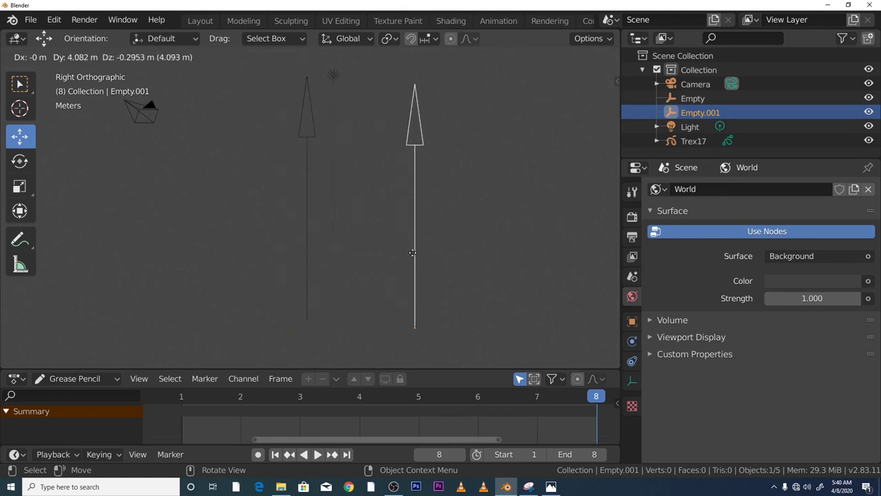
pyautogui.click(410, 262)
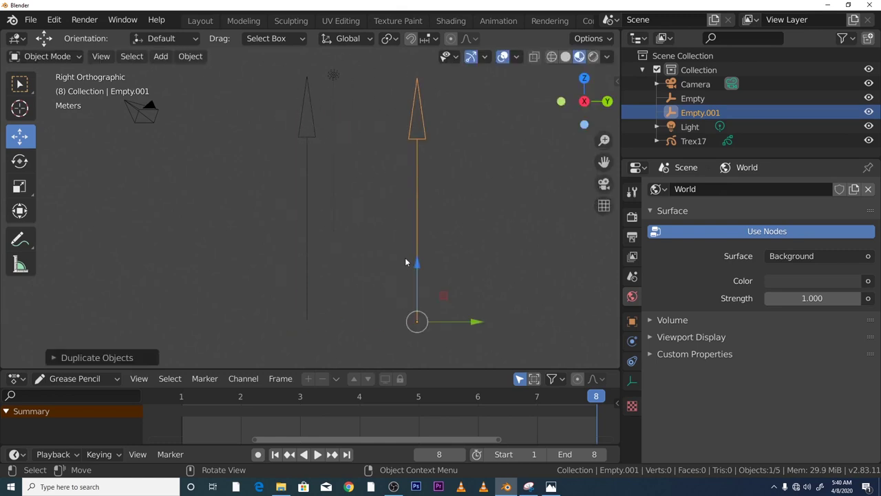
pyautogui.click(20, 161)
pyautogui.moveTo(470, 315); pyautogui.dragTo(443, 276)
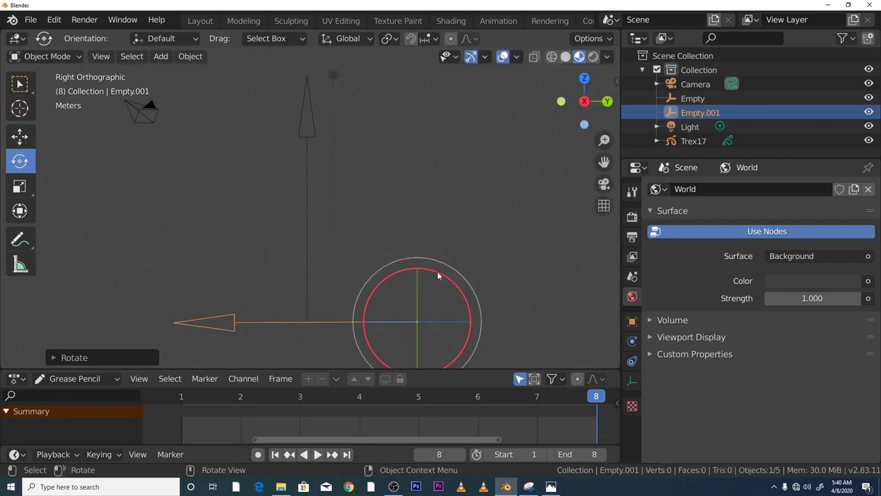
# Lengthen Empty.001, move it right and up, and scale it to about 1.37.
pyautogui.press('s')
pyautogui.click(485, 268)
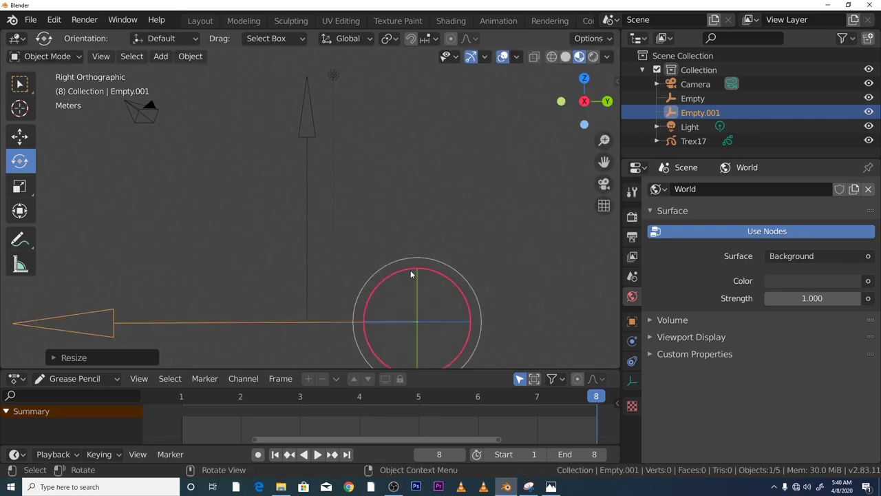
pyautogui.press('s')
pyautogui.click(471, 279)
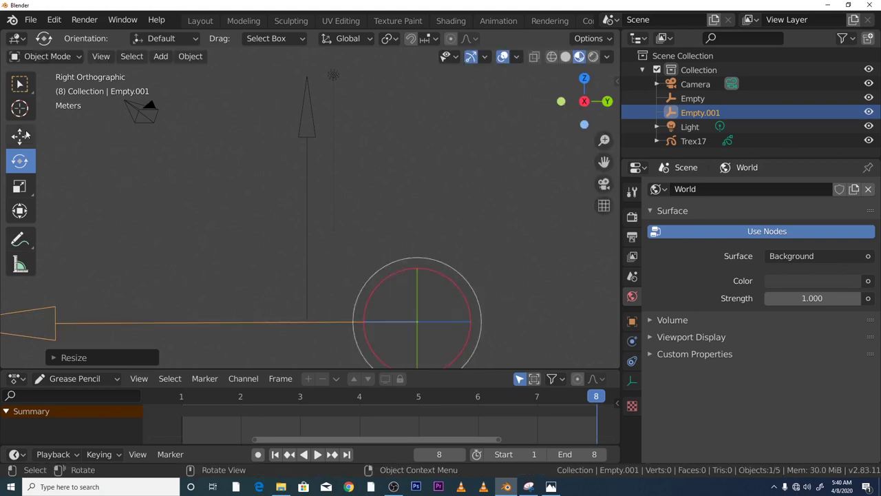
pyautogui.hotkey('shift', 'space')
pyautogui.press('g')
pyautogui.moveTo(442, 298); pyautogui.dragTo(575, 274)
pyautogui.press('s')
pyautogui.click(454, 280)
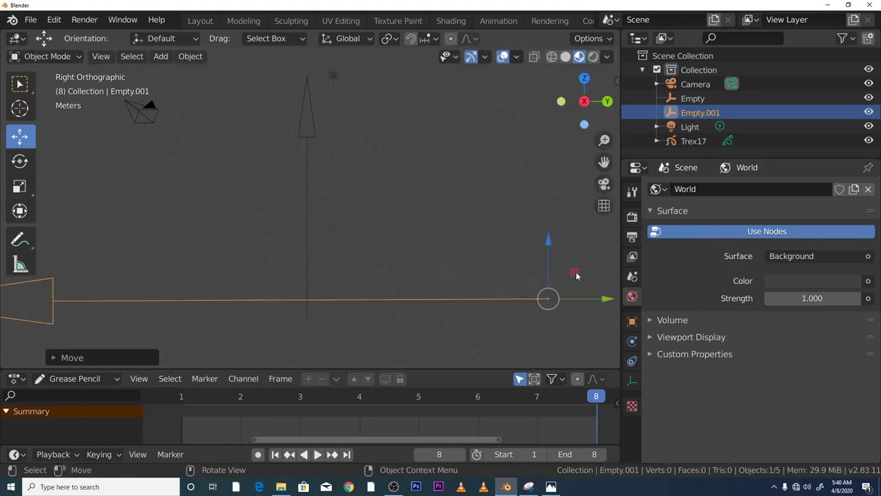
# Shift the view slightly and bring up the File menu.
pyautogui.scroll(-3, 543, 279)
pyautogui.scroll(3, 512, 281)
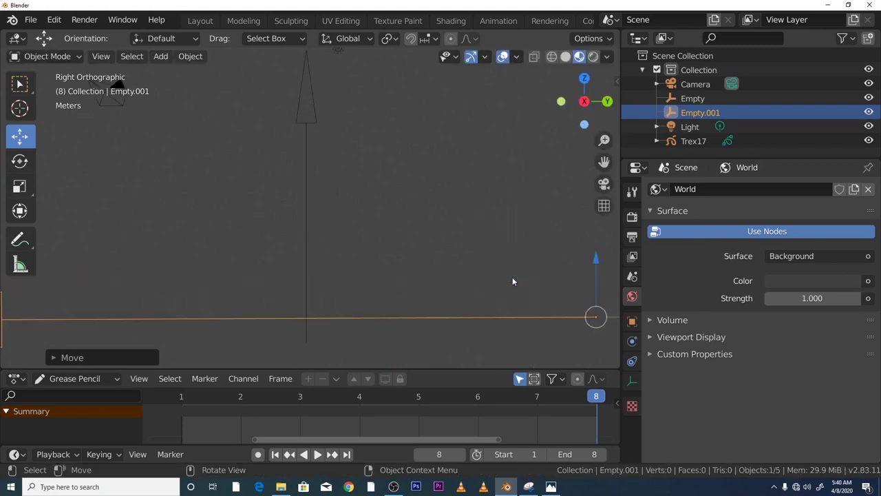
pyautogui.scroll(-1, 512, 281)
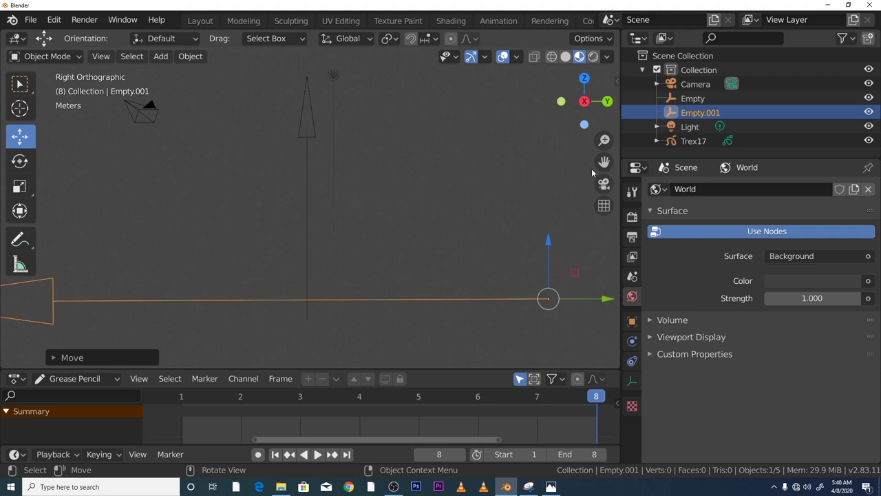
pyautogui.moveTo(604, 161); pyautogui.dragTo(605, 163)
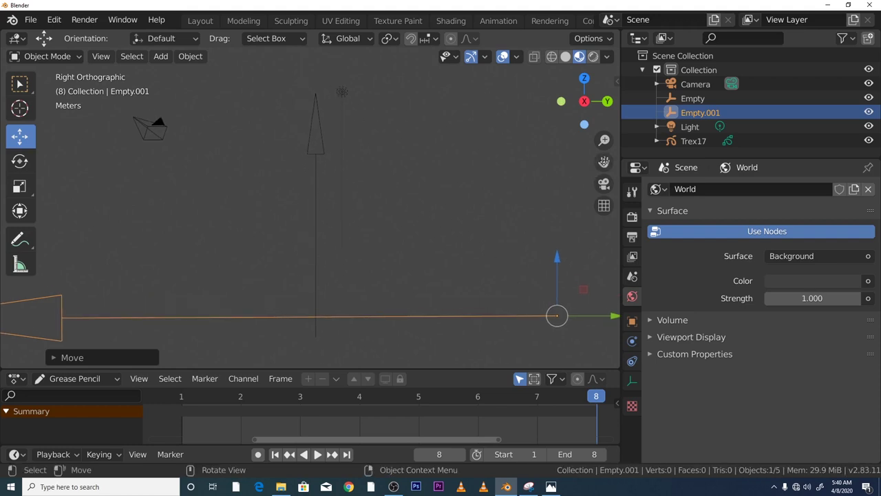
pyautogui.click(31, 19)
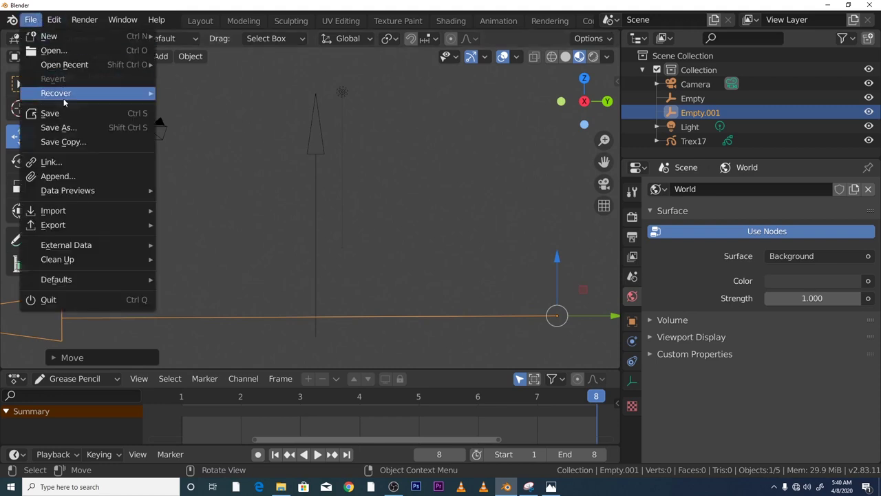
# Start Save As and navigate to K:\Scavenger\Part2-skill level idjit.
pyautogui.click(33, 20)
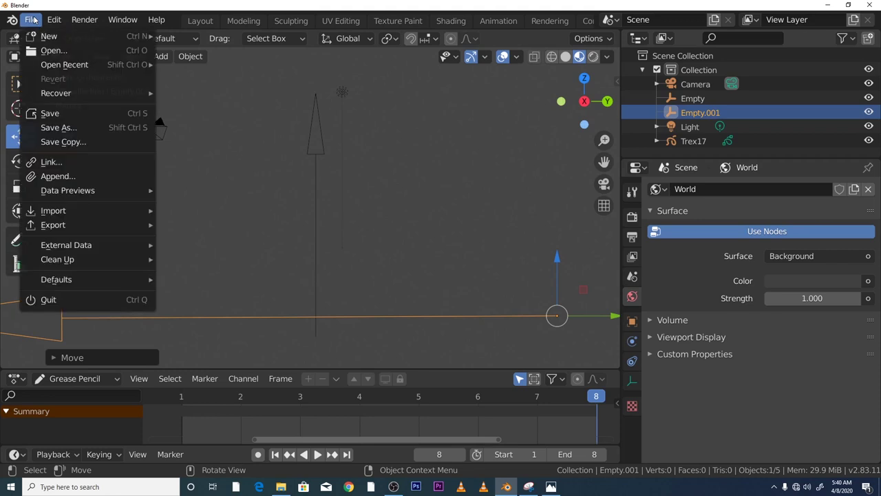
pyautogui.moveTo(137, 279)
pyautogui.click(194, 279)
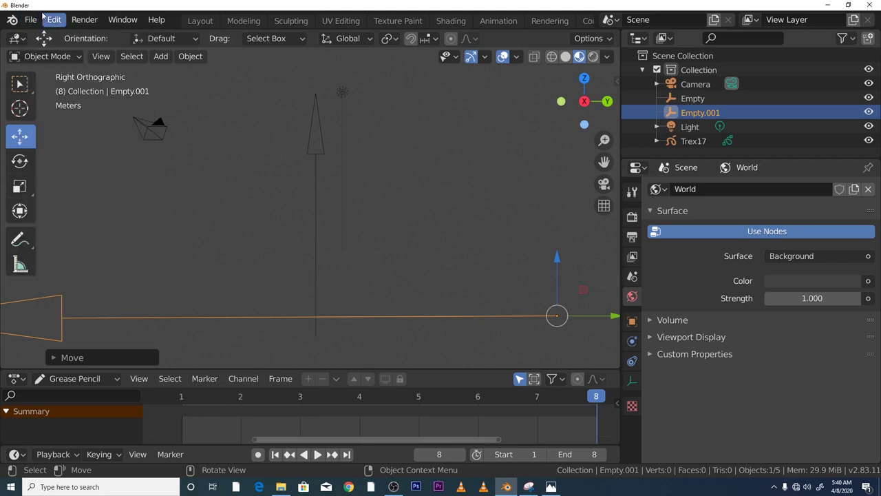
pyautogui.click(31, 20)
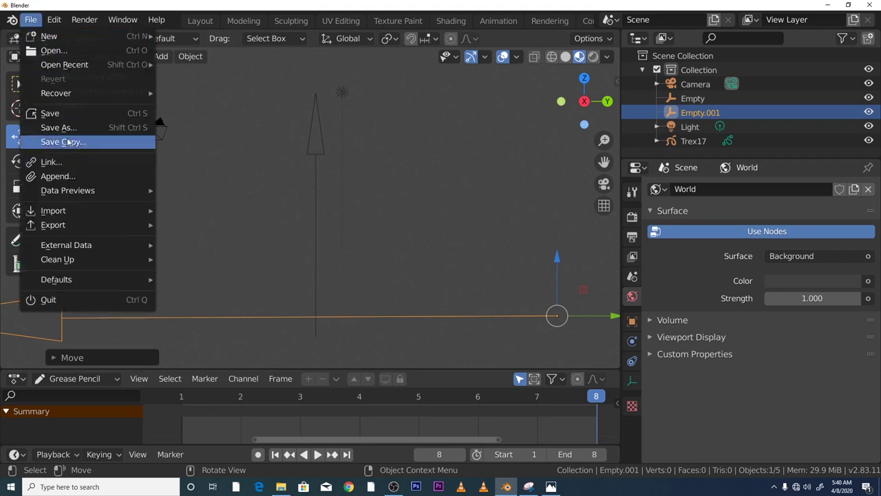
pyautogui.click(32, 20)
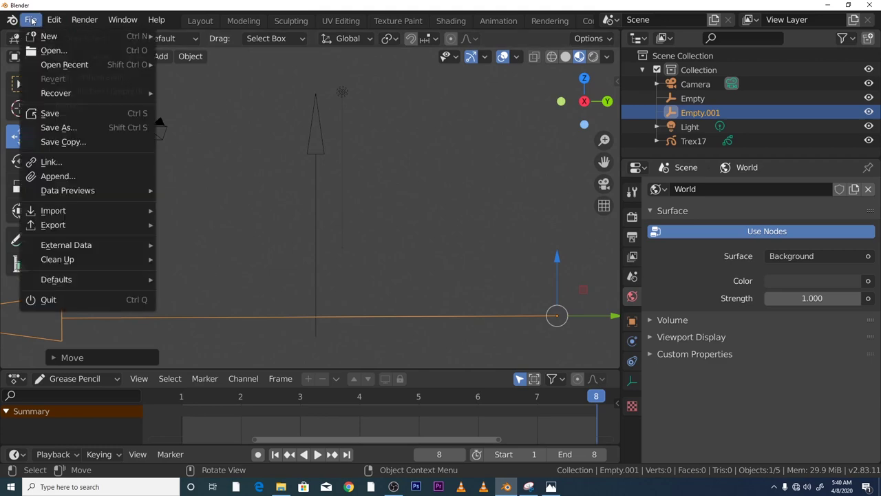
pyautogui.click(69, 128)
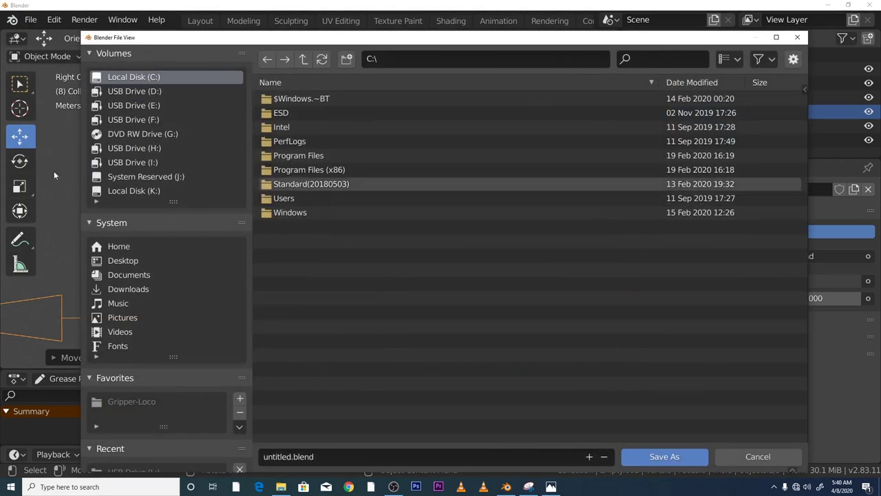
pyautogui.click(136, 192)
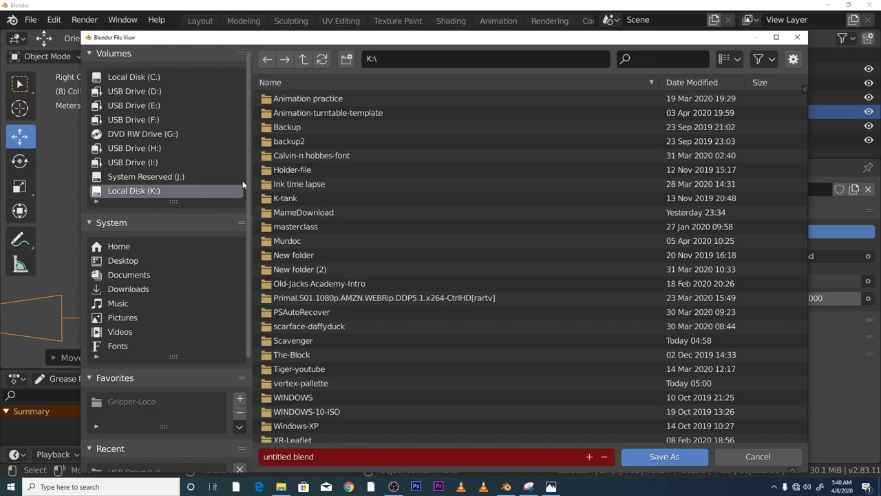
pyautogui.click(287, 341)
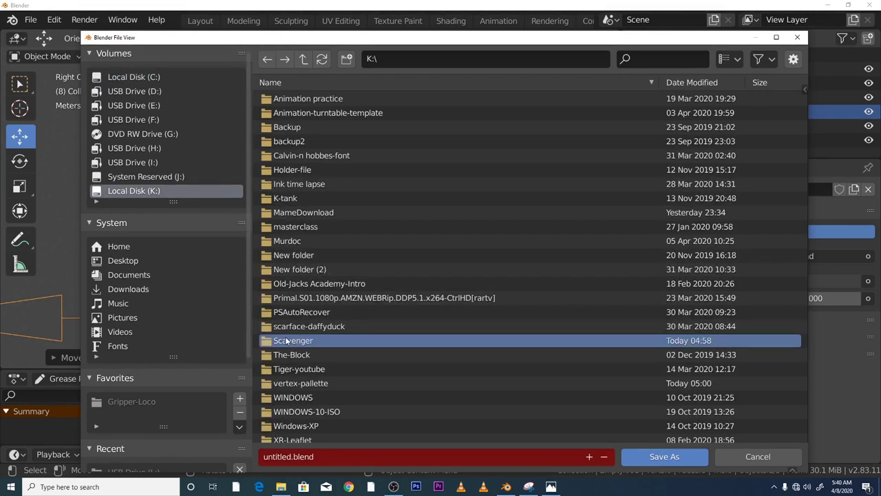
pyautogui.doubleClick(283, 341)
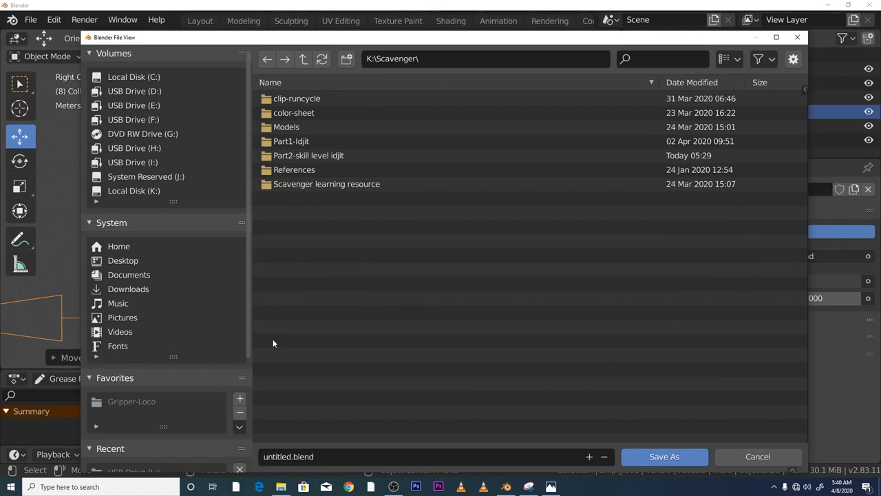
pyautogui.doubleClick(294, 156)
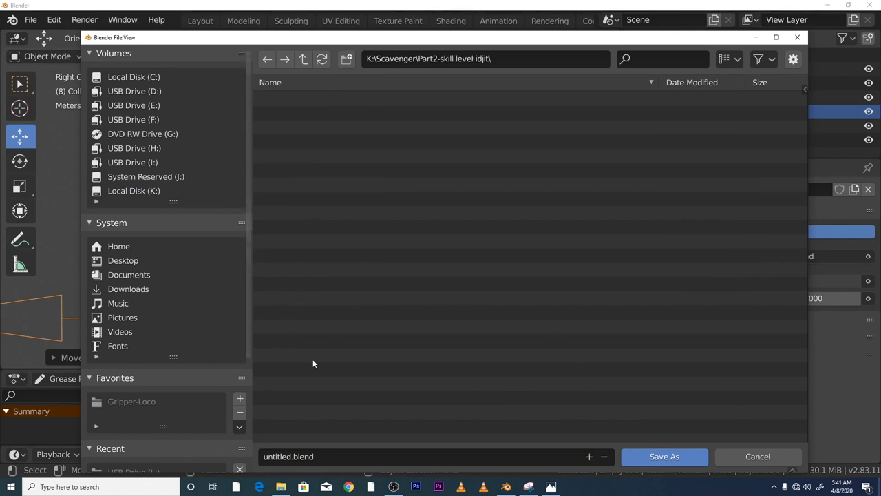
# Name the file part2.blend and save it there.
pyautogui.click(337, 457)
pyautogui.press('Home')
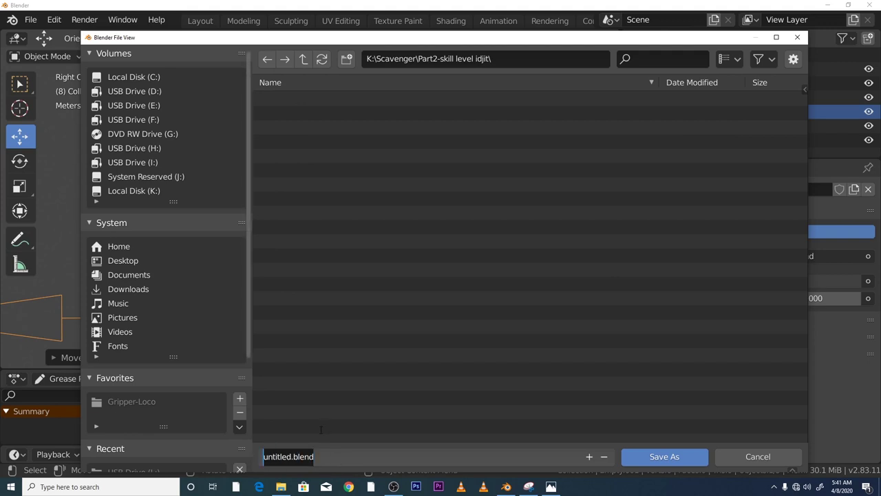
pyautogui.press('BackSpace')
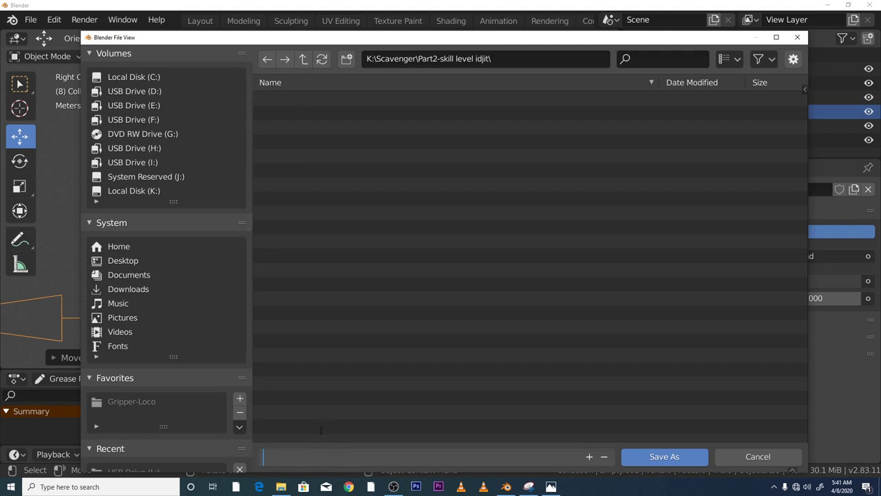
pyautogui.write('part1')
pyautogui.press('BackSpace')
pyautogui.write('2')
pyautogui.press('Return')
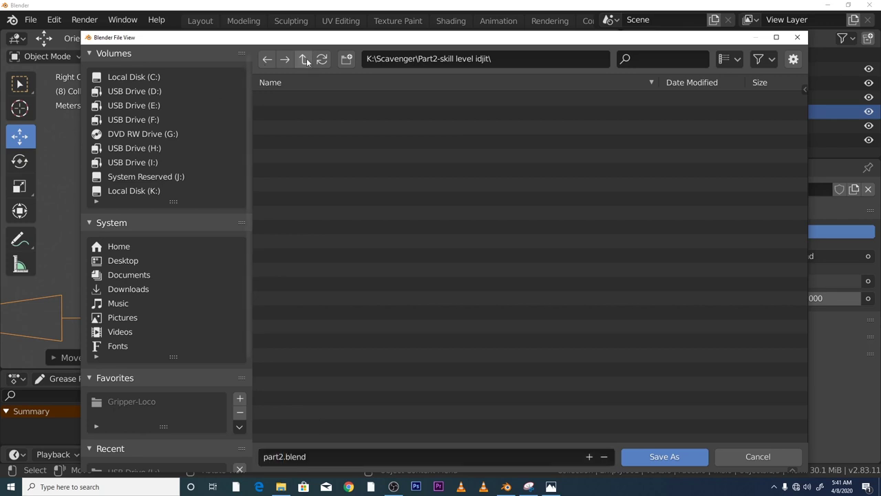
pyautogui.click(655, 460)
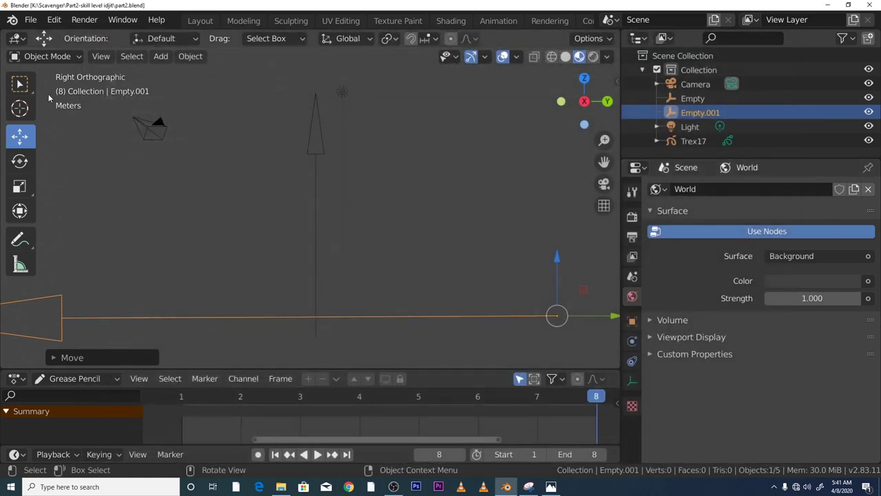
# Save As again into Part2-skill level idjit, overwriting part2.blend.
pyautogui.click(30, 19)
pyautogui.click(69, 128)
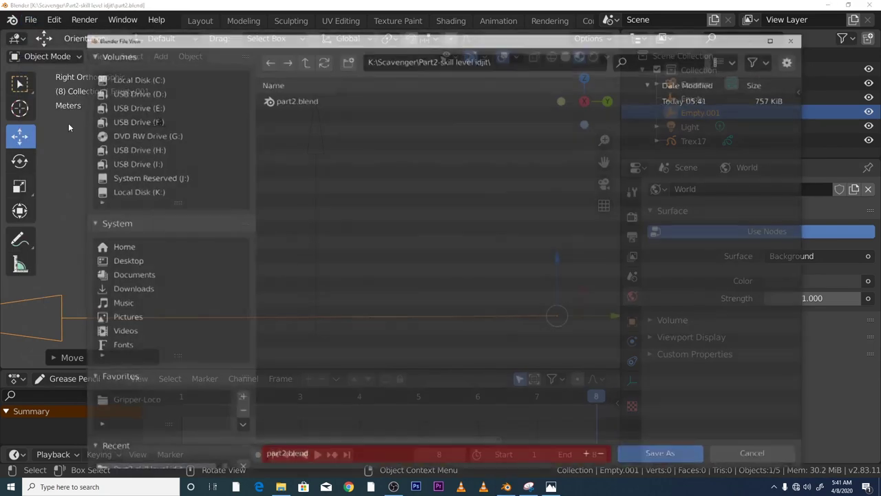
pyautogui.click(303, 60)
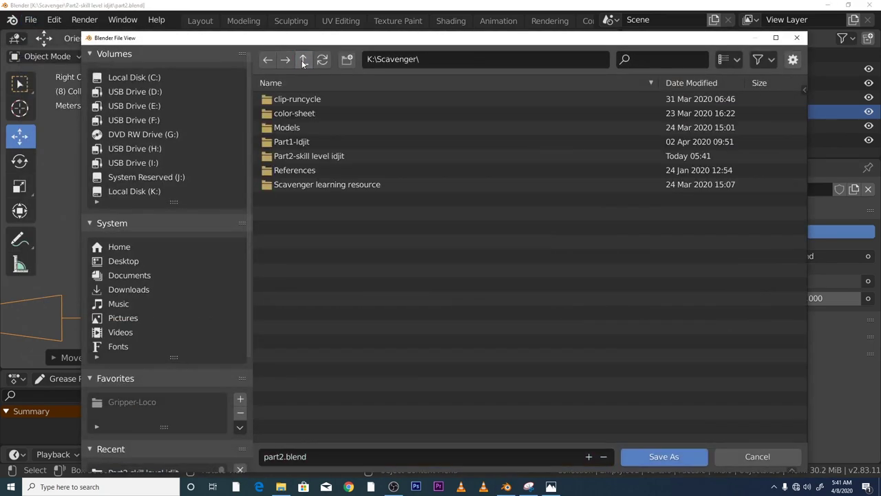
pyautogui.doubleClick(302, 156)
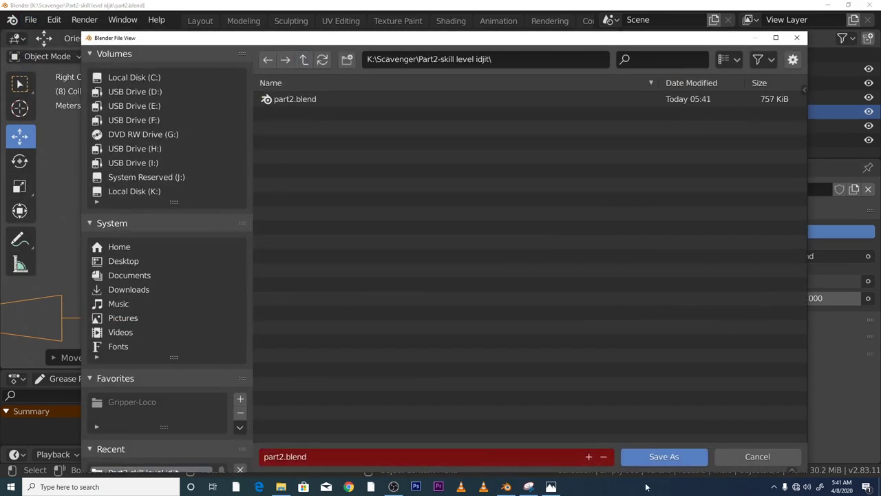
pyautogui.click(655, 459)
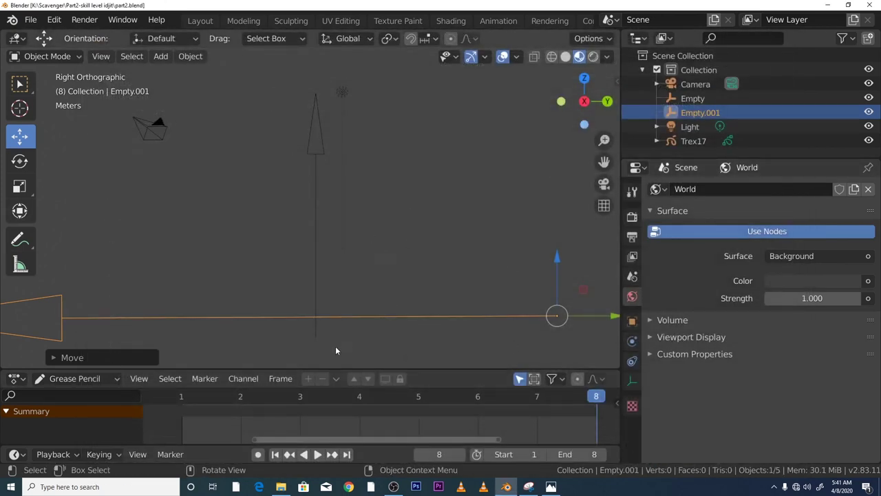
# Click through the Empties in the viewport, ending with the vertical Empty selected.
pyautogui.click(292, 377)
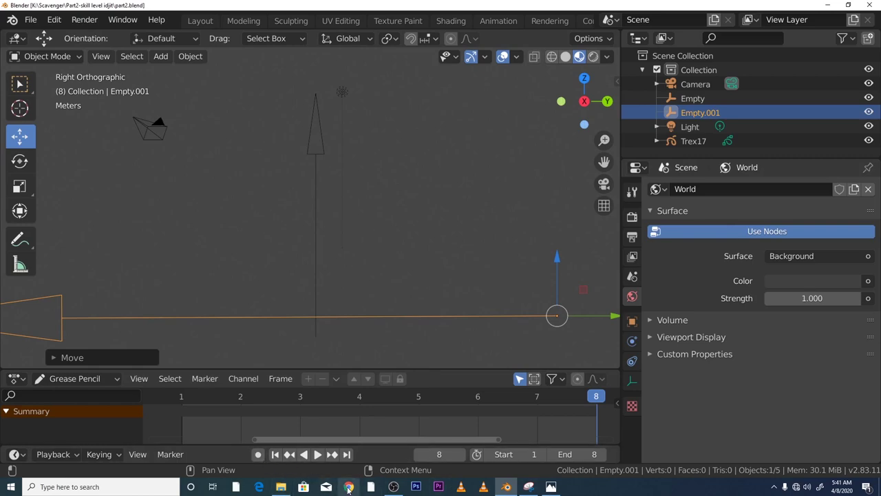
pyautogui.click(393, 486)
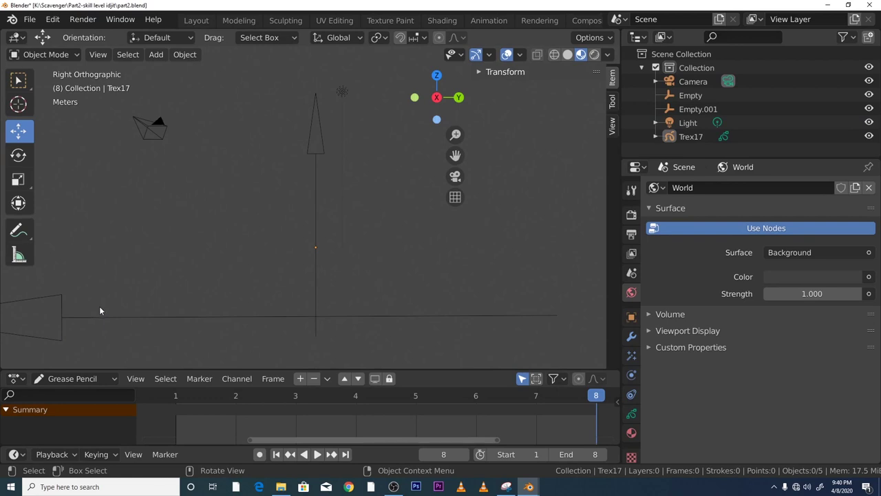
pyautogui.click(314, 297)
pyautogui.click(276, 317)
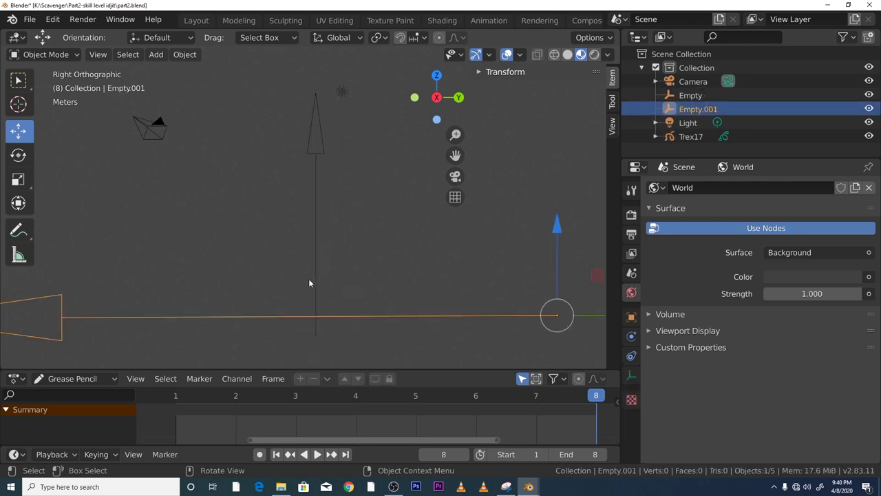
pyautogui.click(309, 278)
pyautogui.click(316, 290)
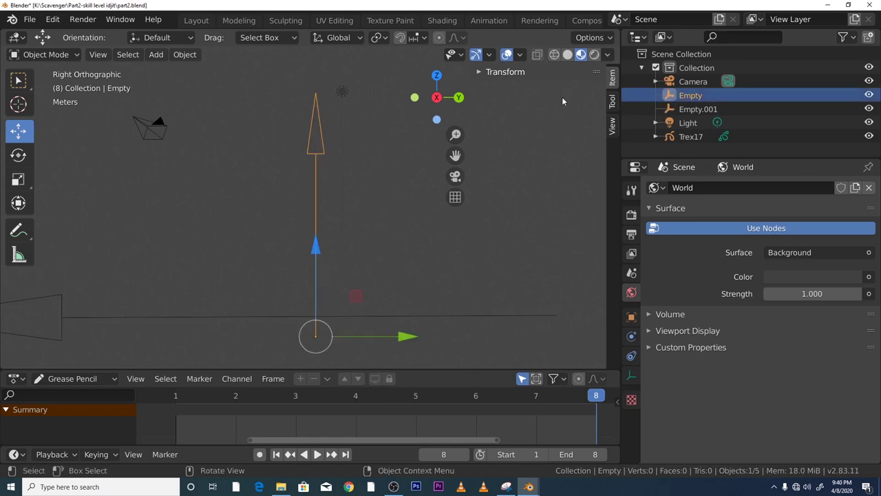
# Lock location, rotation and scale on Empty and Empty.001, then select Trex17.
pyautogui.click(479, 71)
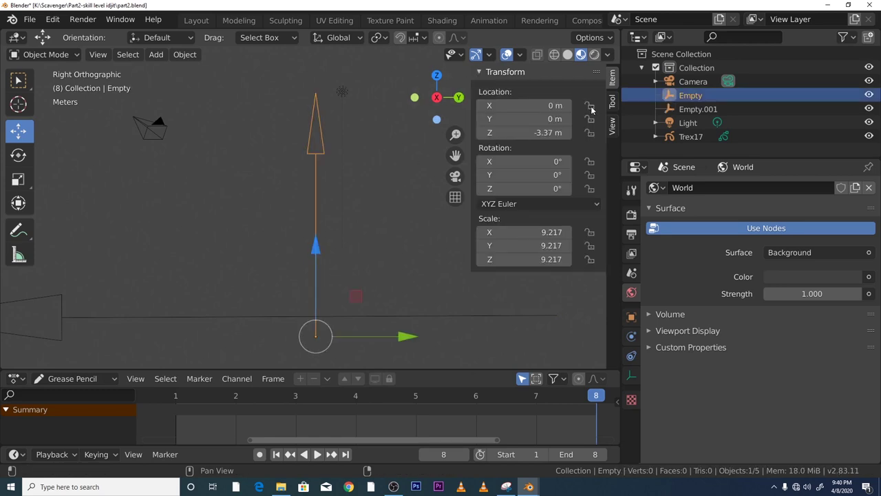
pyautogui.moveTo(590, 105); pyautogui.dragTo(590, 201)
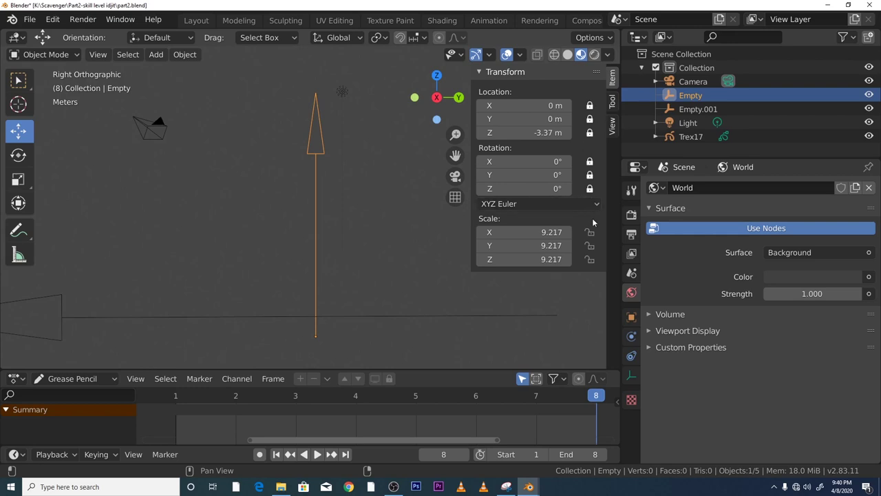
pyautogui.moveTo(590, 232); pyautogui.dragTo(591, 275)
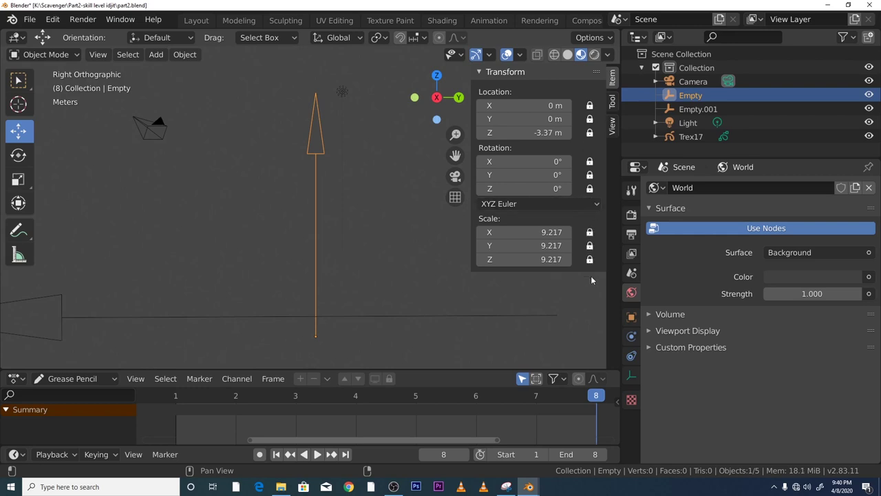
pyautogui.click(431, 318)
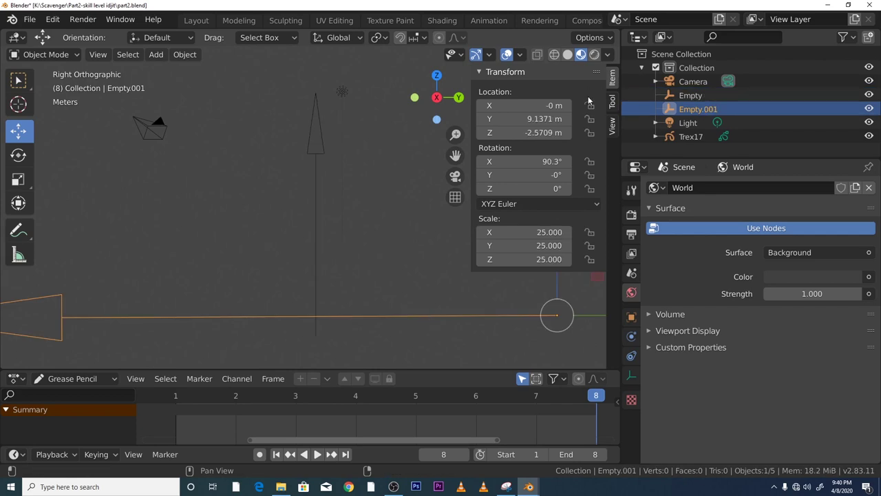
pyautogui.moveTo(590, 104); pyautogui.dragTo(586, 271)
pyautogui.click(357, 205)
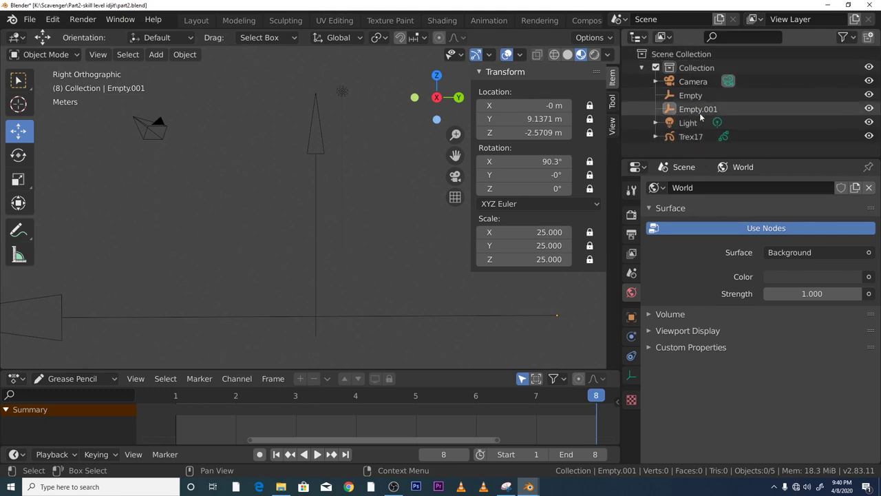
pyautogui.click(691, 136)
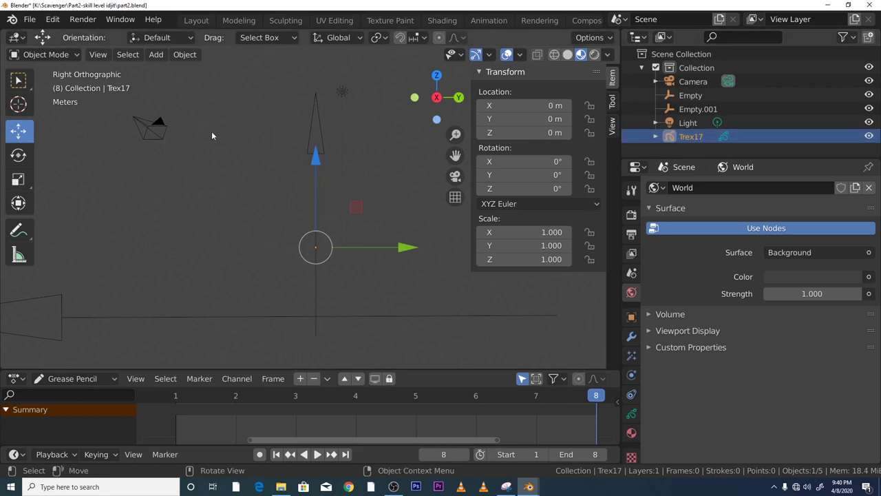
# Switch Trex17 from the mode dropdown into Draw mode with the Pencil brush.
pyautogui.click(48, 55)
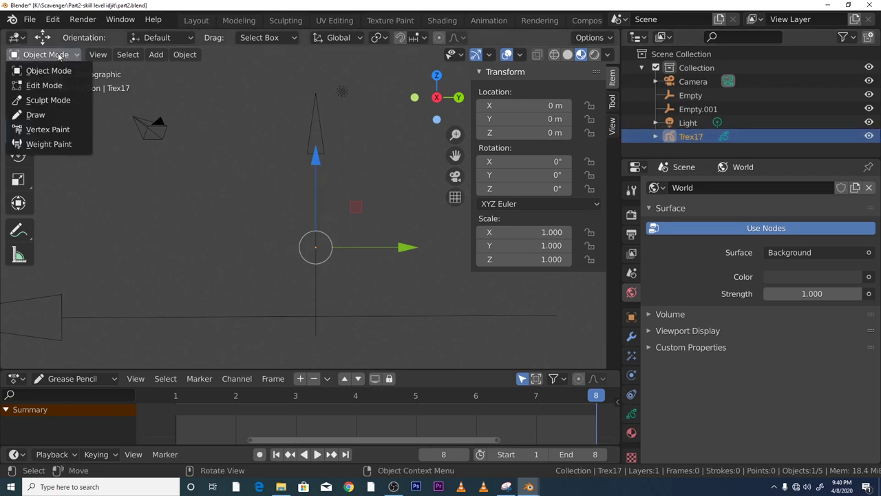
pyautogui.click(57, 114)
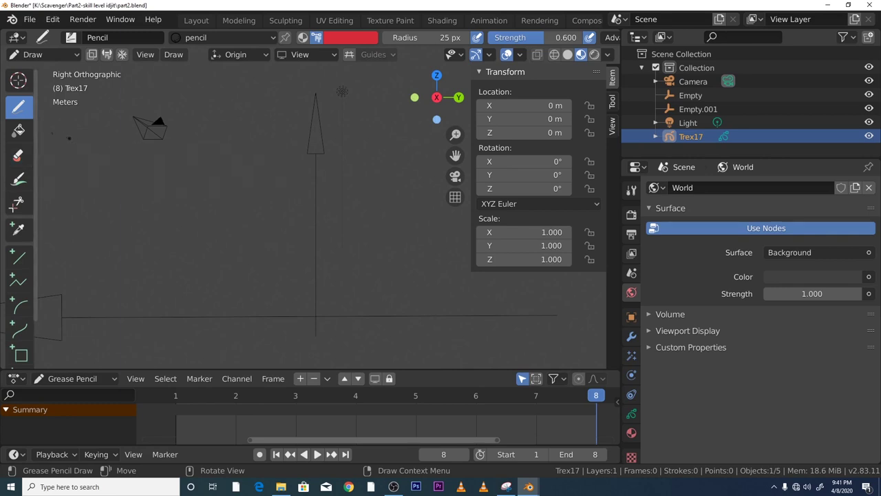
# Add the Draw tool to Quick Favorites after first removing it.
pyautogui.rightClick(24, 111)
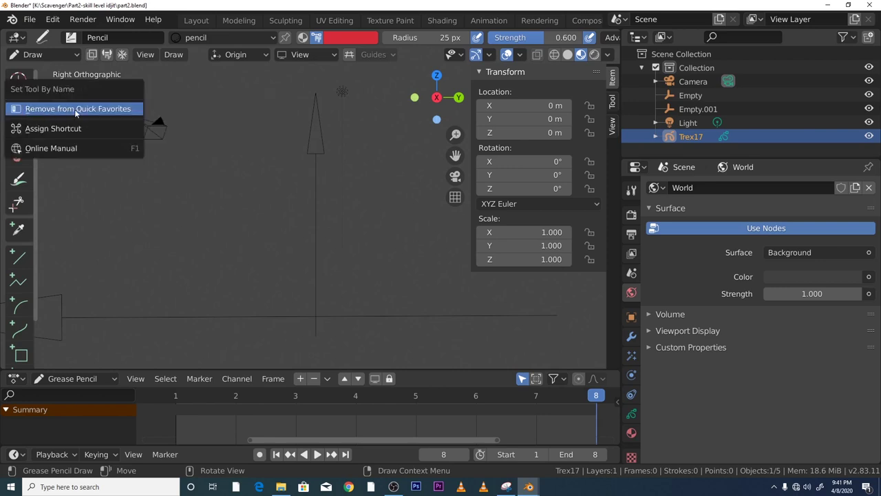
pyautogui.click(50, 111)
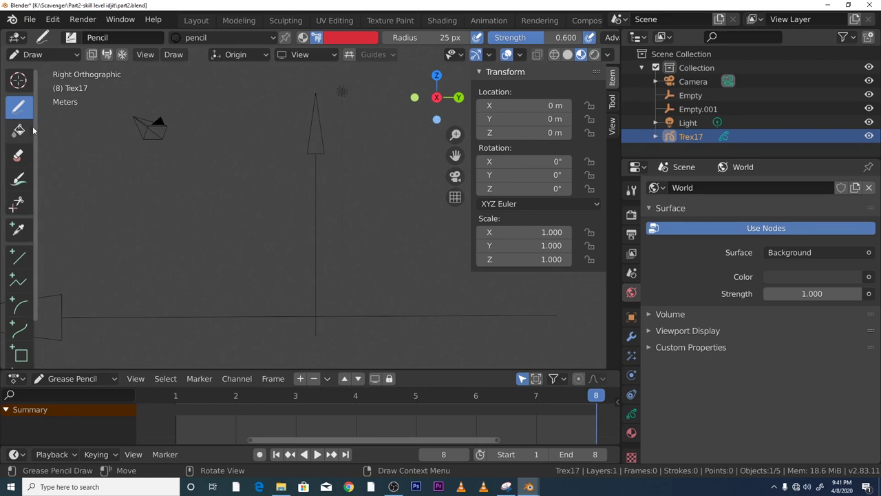
pyautogui.rightClick(18, 111)
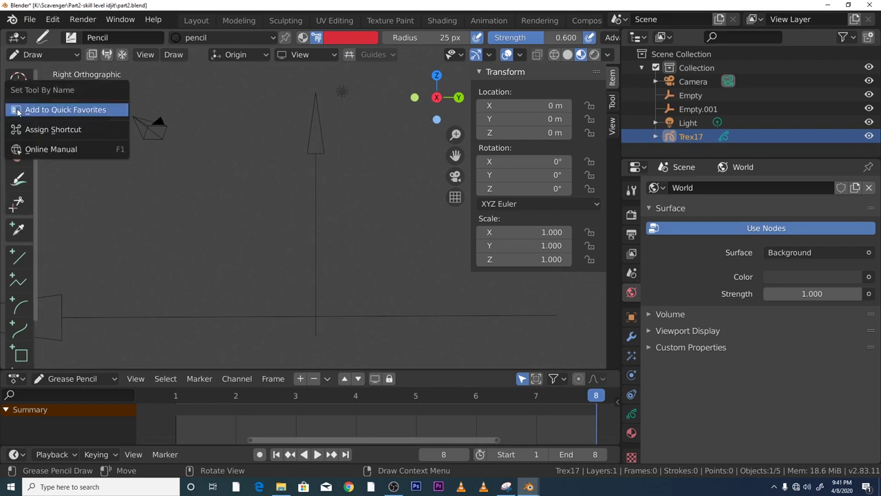
pyautogui.click(50, 111)
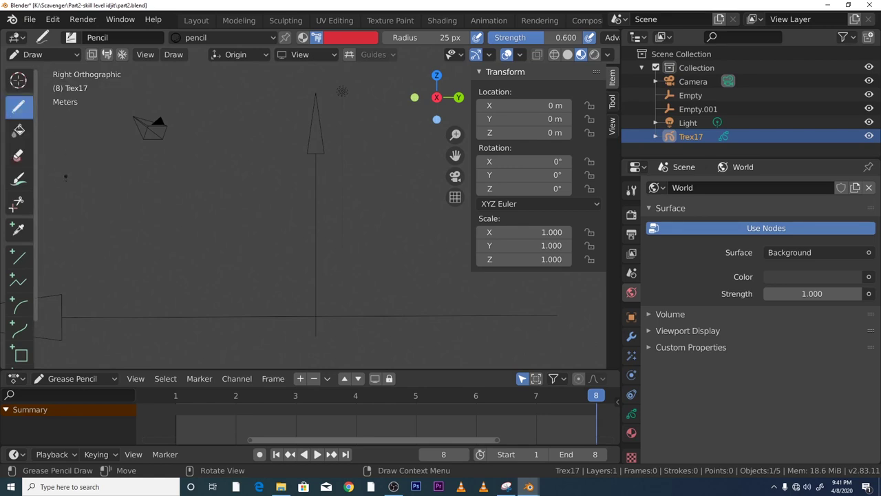
# Make the Eraser the active tool and add it to Quick Favorites.
pyautogui.click(18, 155)
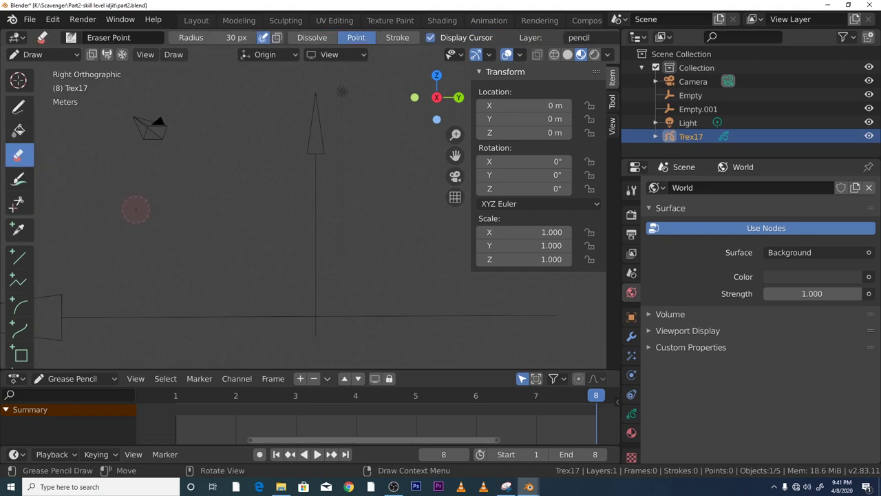
pyautogui.rightClick(21, 155)
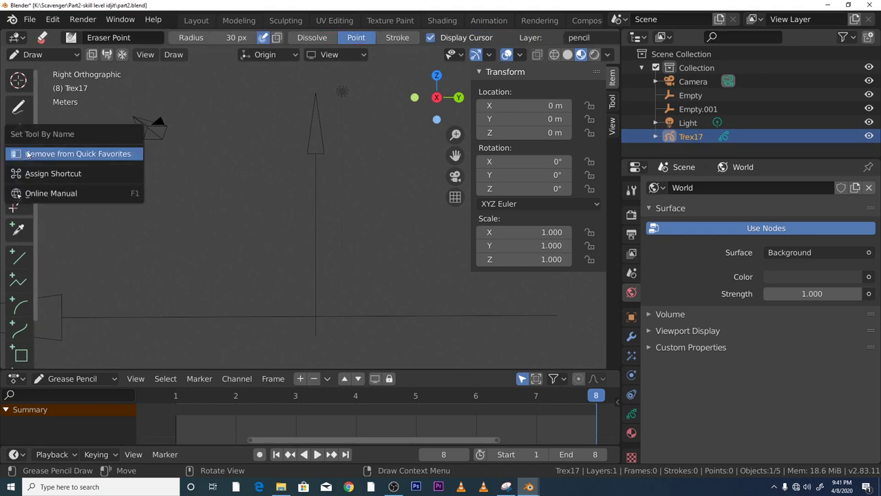
pyautogui.click(28, 155)
pyautogui.rightClick(24, 158)
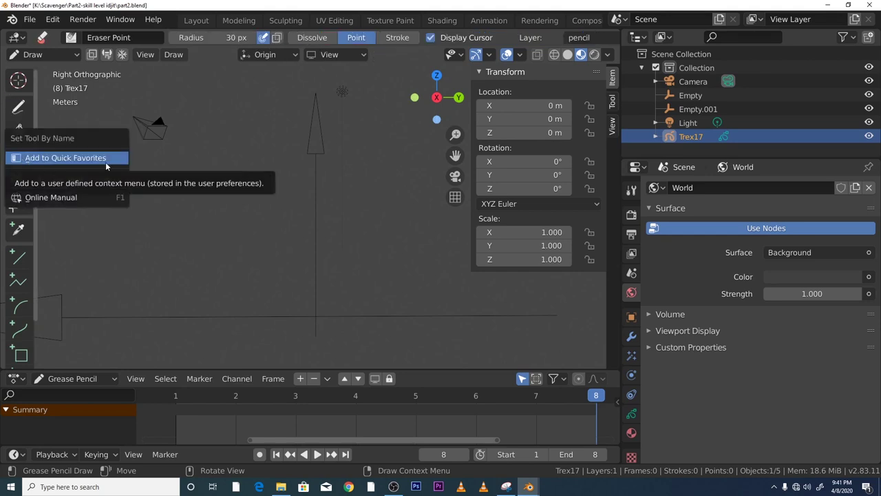
pyautogui.click(105, 160)
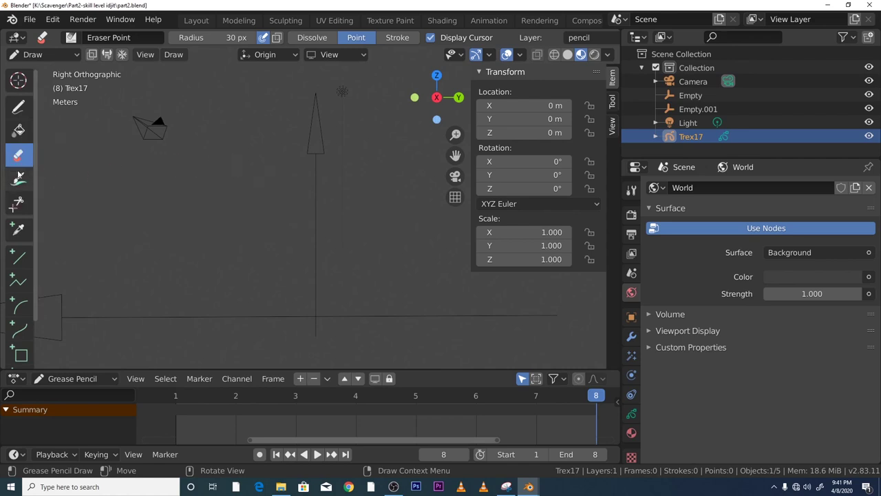
pyautogui.rightClick(19, 157)
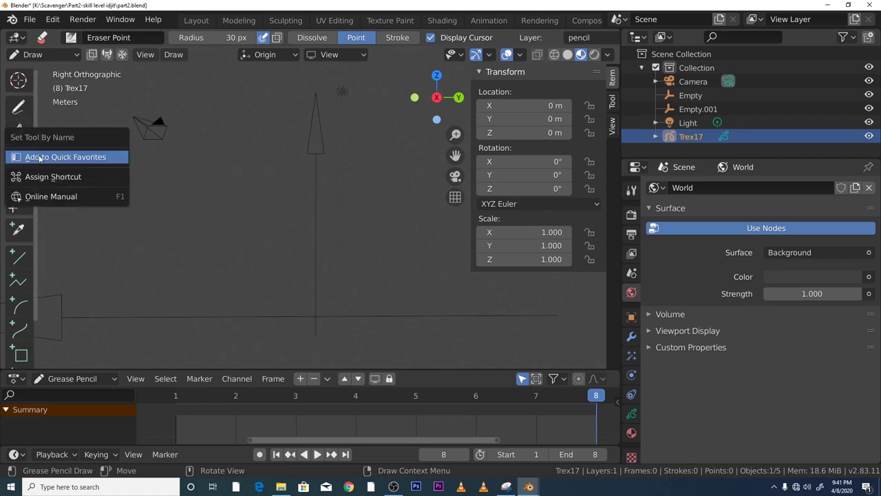
pyautogui.click(44, 157)
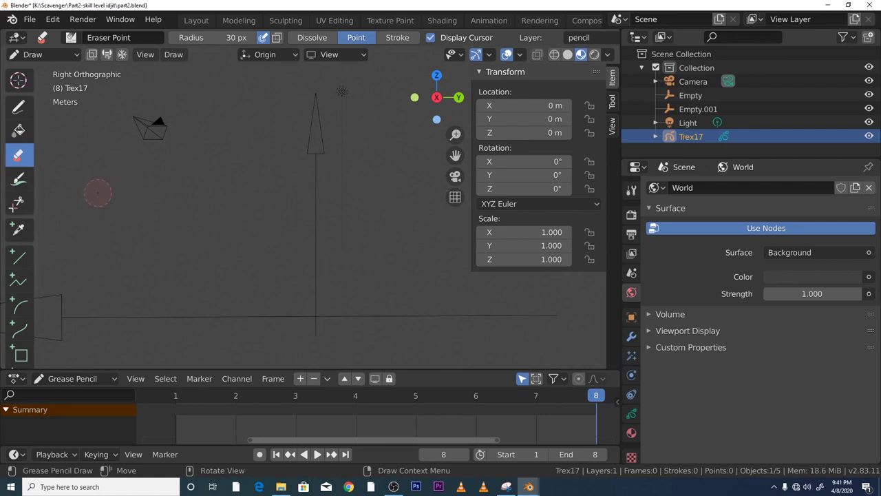
# Draw a curved test stroke on frame 8, creating a keyframe, then erase it.
pyautogui.press('d')
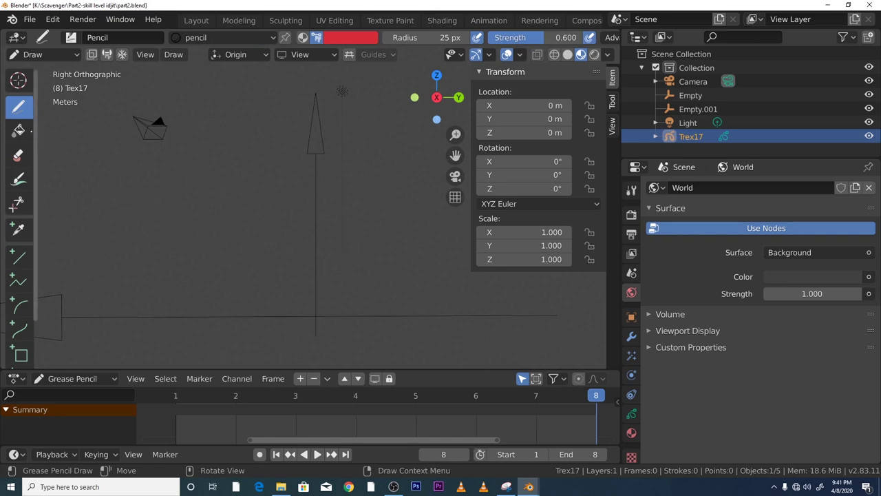
pyautogui.click(140, 208)
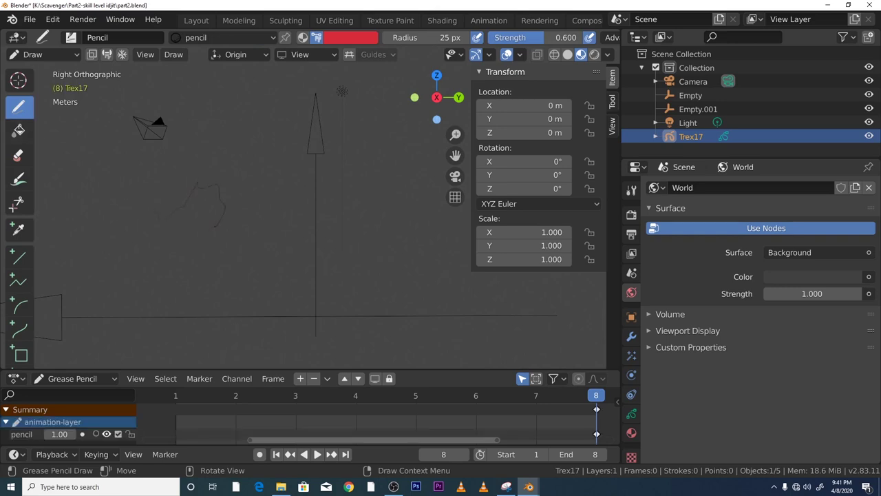
pyautogui.moveTo(197, 183); pyautogui.dragTo(207, 259)
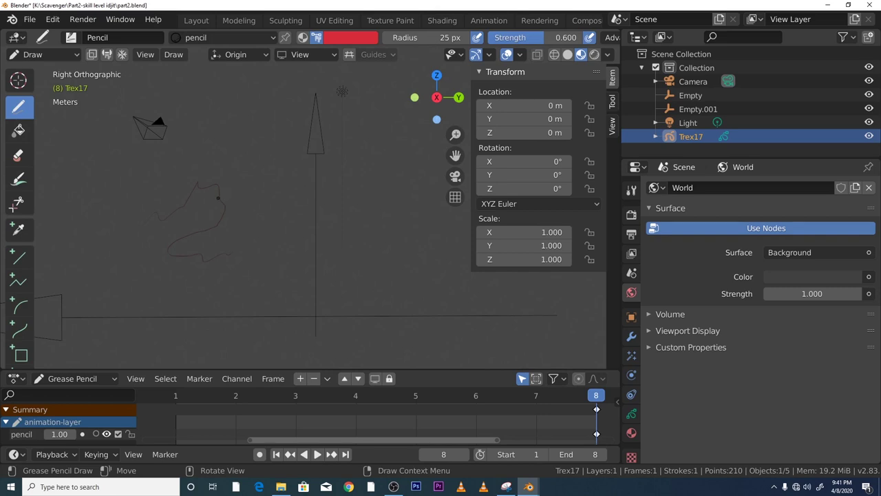
pyautogui.click(18, 154)
pyautogui.moveTo(220, 216); pyautogui.dragTo(234, 205)
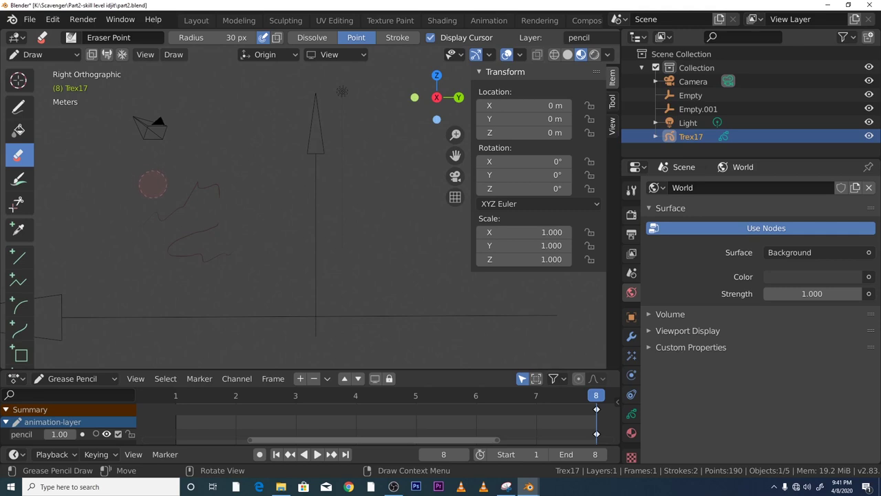
pyautogui.press('q')
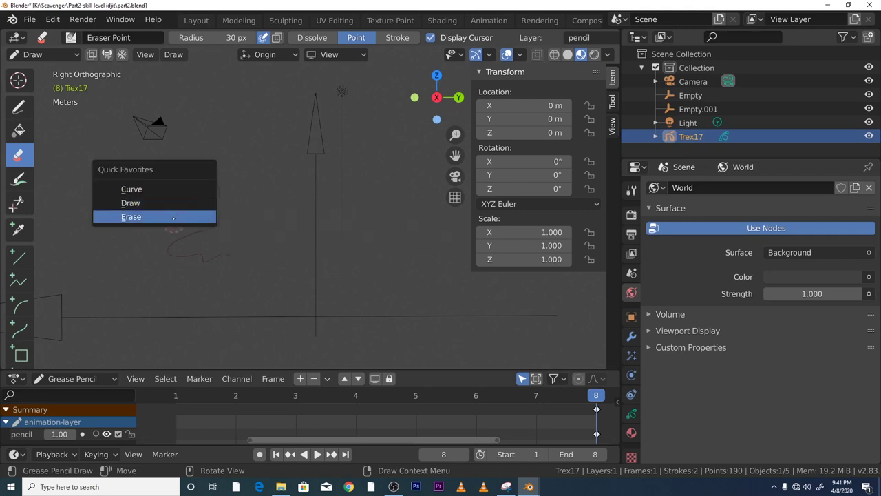
pyautogui.click(173, 218)
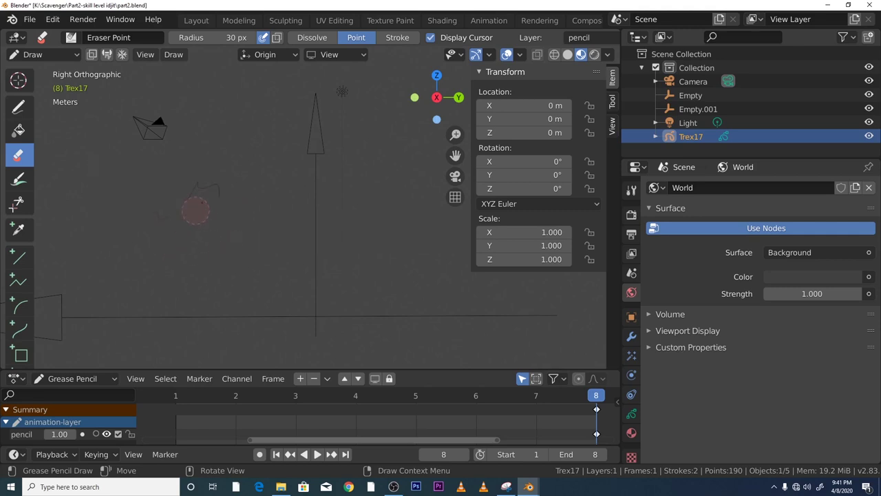
pyautogui.moveTo(195, 211); pyautogui.dragTo(173, 222)
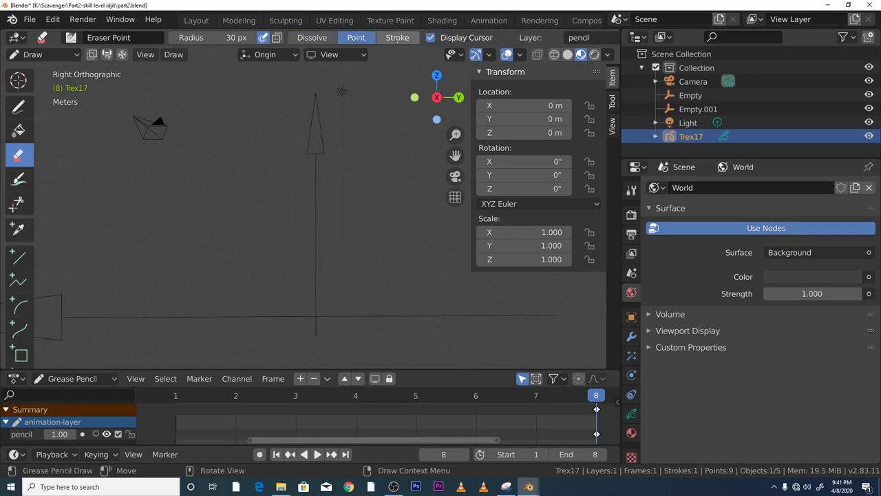
# Set the Eraser to Stroke mode, draw three test strokes, wipe them and return to Draw.
pyautogui.click(397, 38)
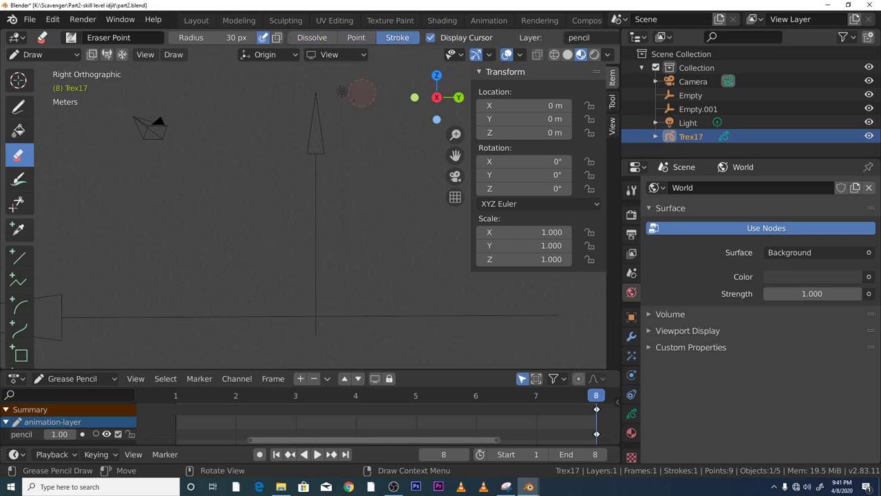
pyautogui.press('d')
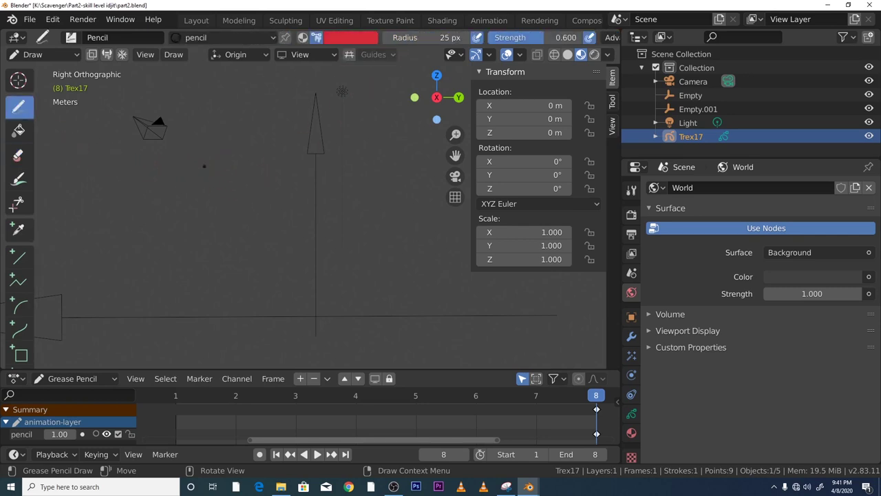
pyautogui.moveTo(222, 244); pyautogui.dragTo(241, 232)
pyautogui.moveTo(250, 168); pyautogui.dragTo(278, 234)
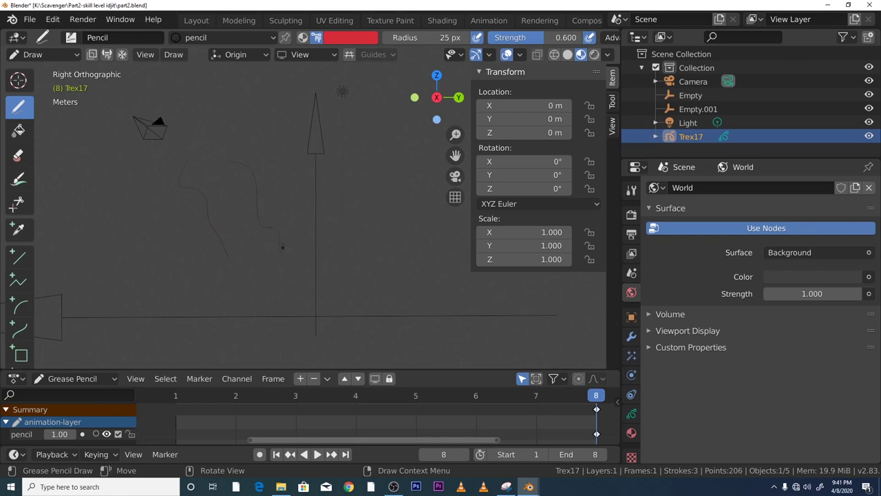
pyautogui.moveTo(114, 223); pyautogui.dragTo(153, 266)
pyautogui.press('q')
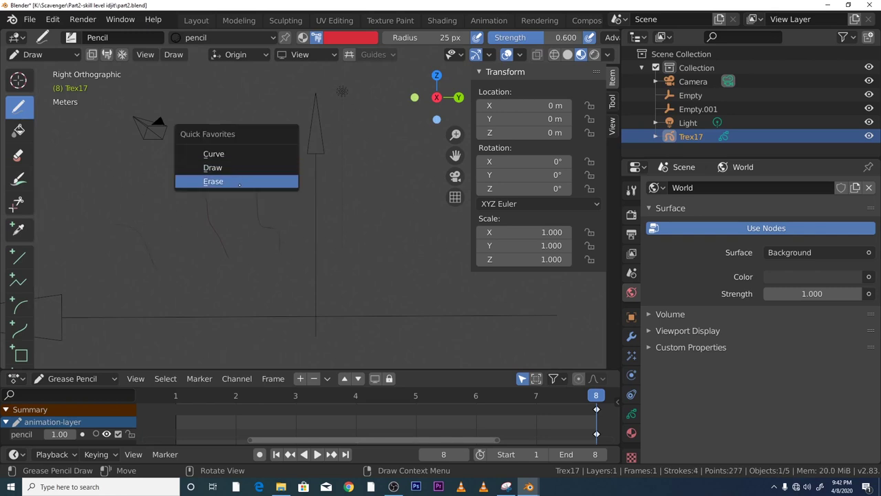
pyautogui.click(241, 182)
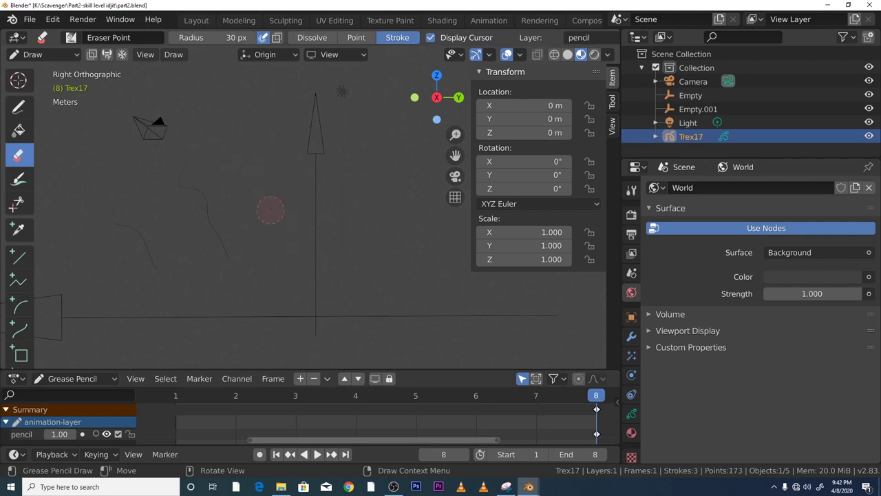
pyautogui.moveTo(213, 237)
pyautogui.mouseDown()
pyautogui.moveTo(152, 265)
pyautogui.moveTo(211, 216)
pyautogui.moveTo(245, 238)
pyautogui.mouseUp()
pyautogui.press('q')
pyautogui.click(214, 201)
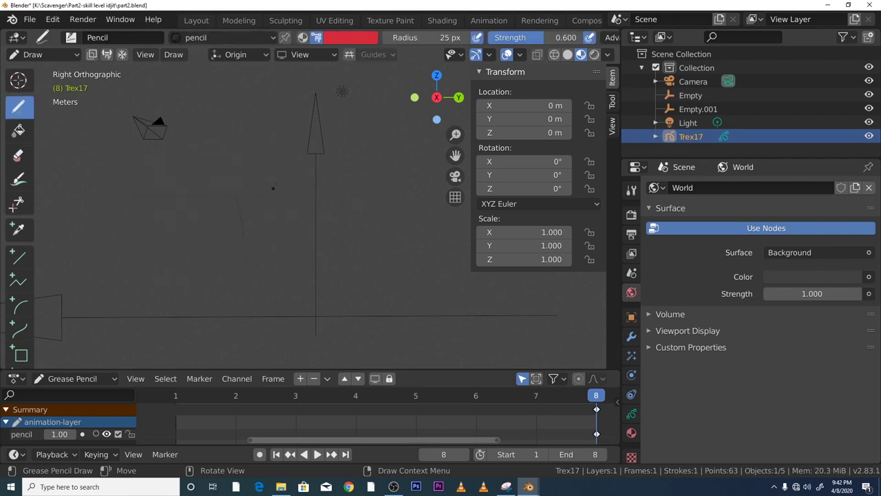
pyautogui.press('q')
pyautogui.press('q')
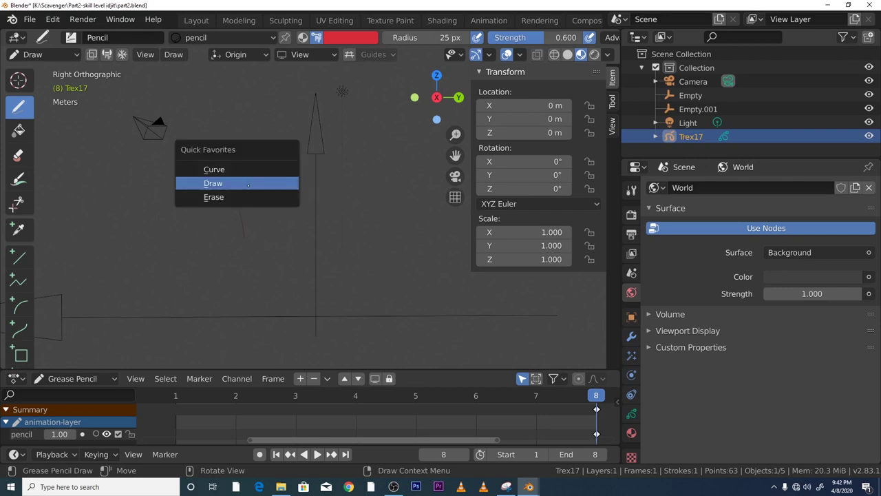
# Change the stroke colour from red to black and draw a few test strokes.
pyautogui.click(339, 37)
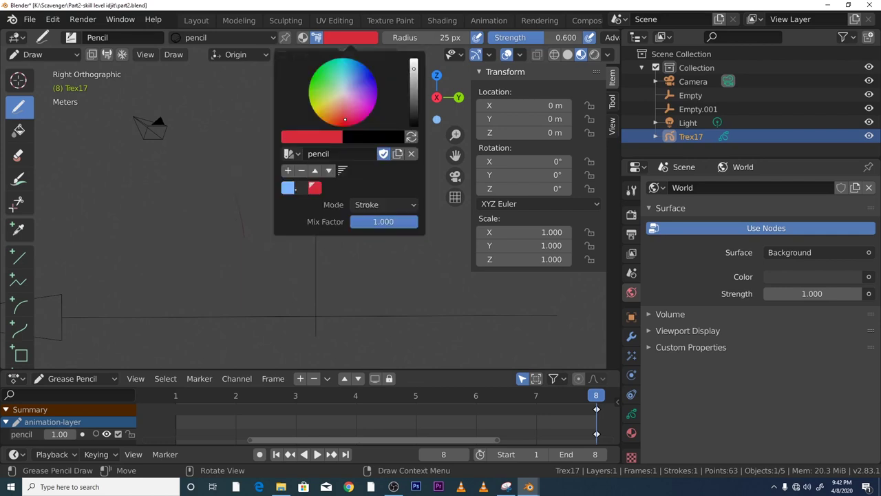
pyautogui.moveTo(413, 68); pyautogui.dragTo(414, 126)
pyautogui.moveTo(161, 178); pyautogui.dragTo(216, 241)
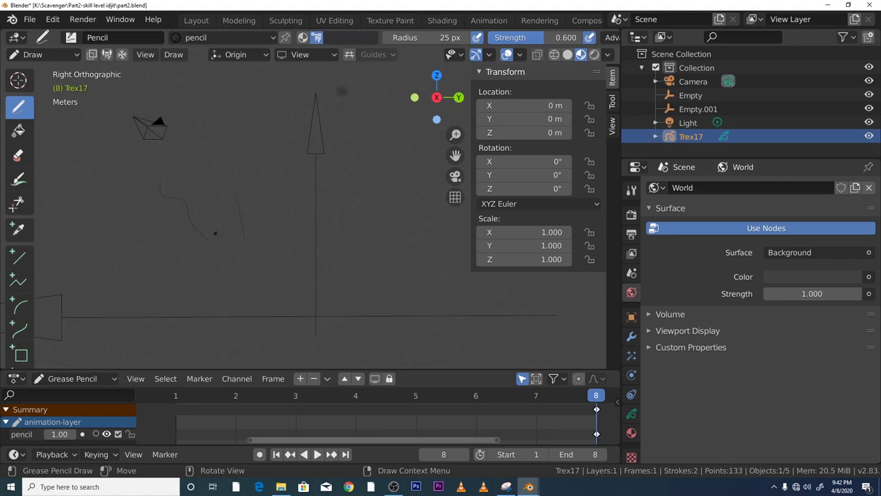
pyautogui.press('q')
pyautogui.moveTo(238, 206); pyautogui.dragTo(230, 226)
pyautogui.moveTo(283, 206)
pyautogui.mouseDown()
pyautogui.moveTo(241, 232)
pyautogui.moveTo(144, 173)
pyautogui.mouseUp()
pyautogui.click(18, 155)
# Back on the Draw tool, paste light blue as the pencil material's stroke colour.
pyautogui.click(18, 106)
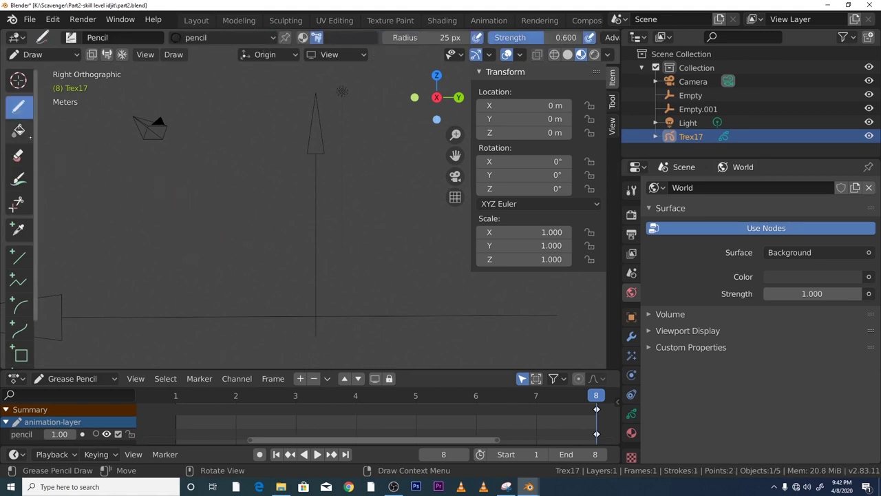
pyautogui.click(351, 37)
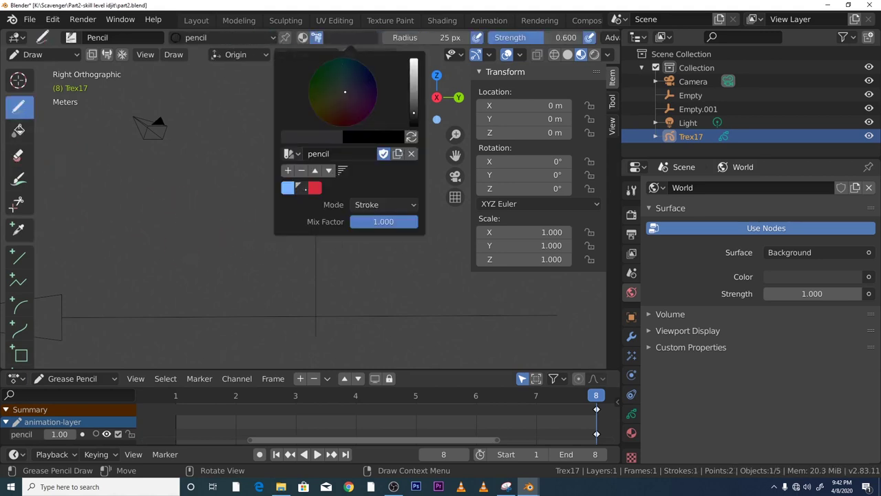
pyautogui.click(71, 37)
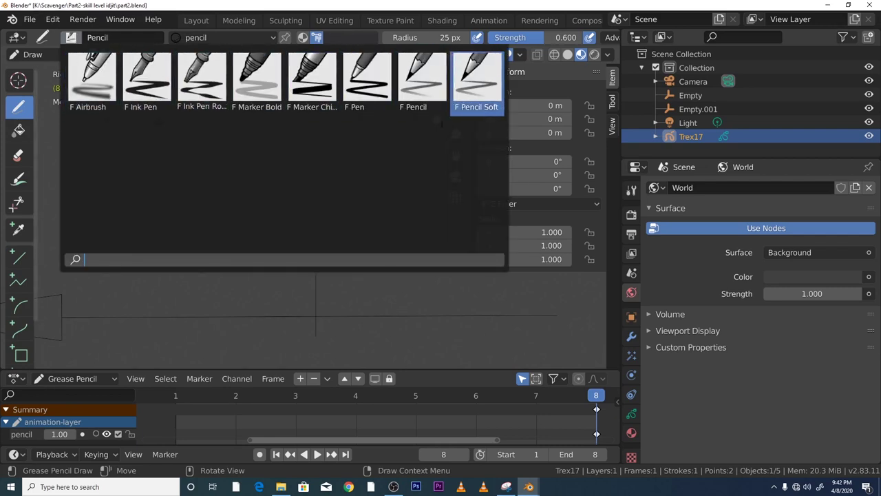
pyautogui.click(71, 37)
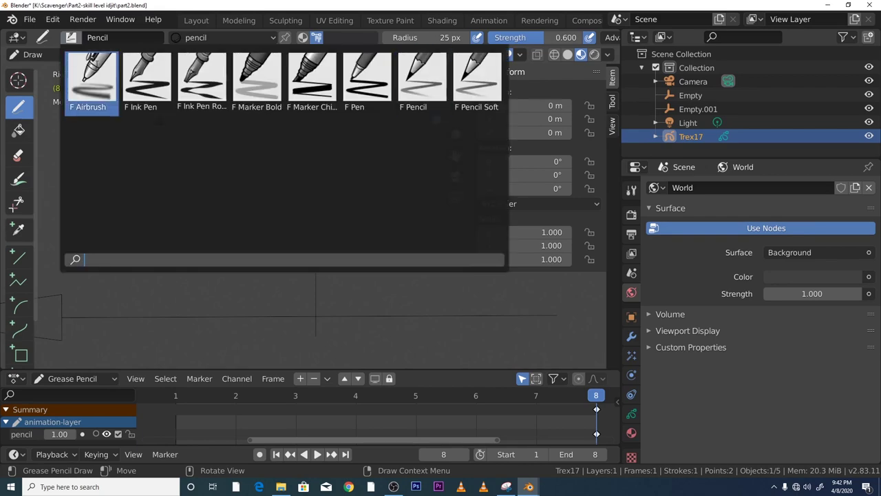
pyautogui.click(71, 37)
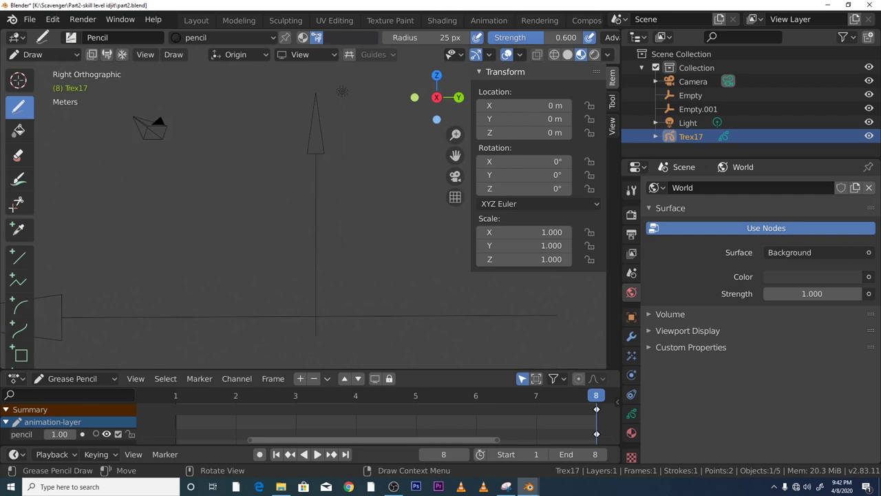
pyautogui.click(318, 36)
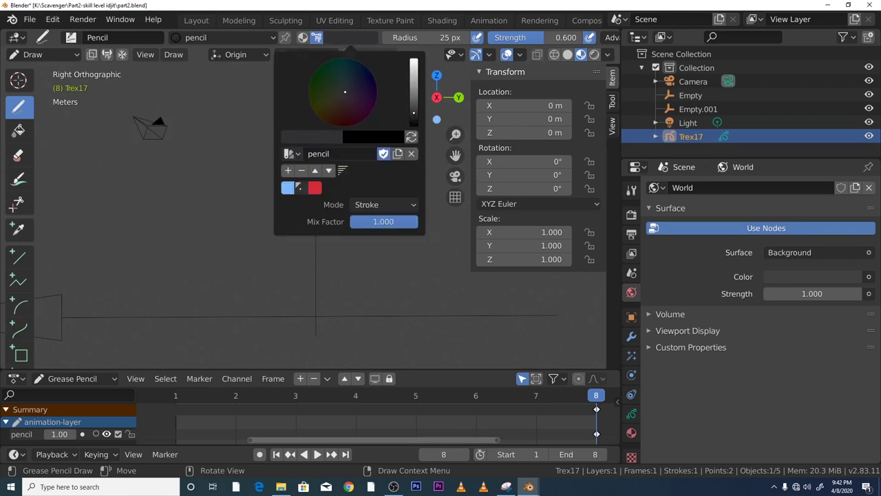
pyautogui.hotkey('ctrl', 'v')
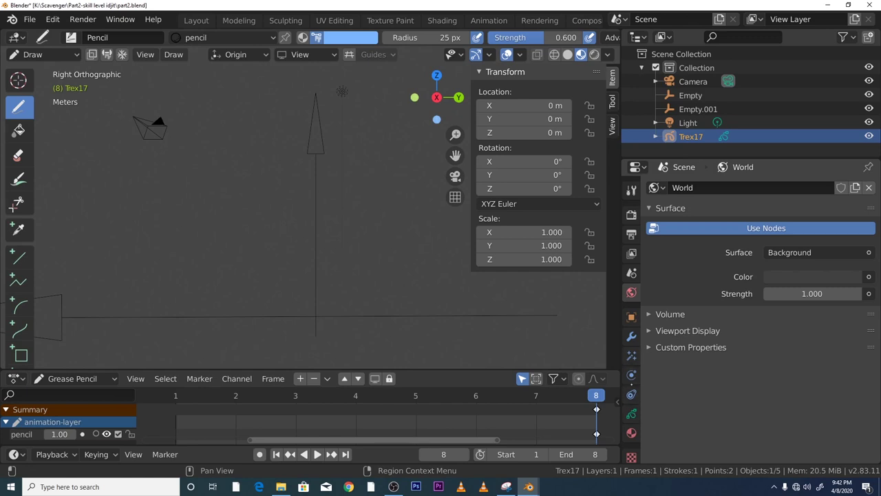
# Check the Object Data and Material tabs, end on Object Data, and collapse the Transform panel.
pyautogui.click(631, 414)
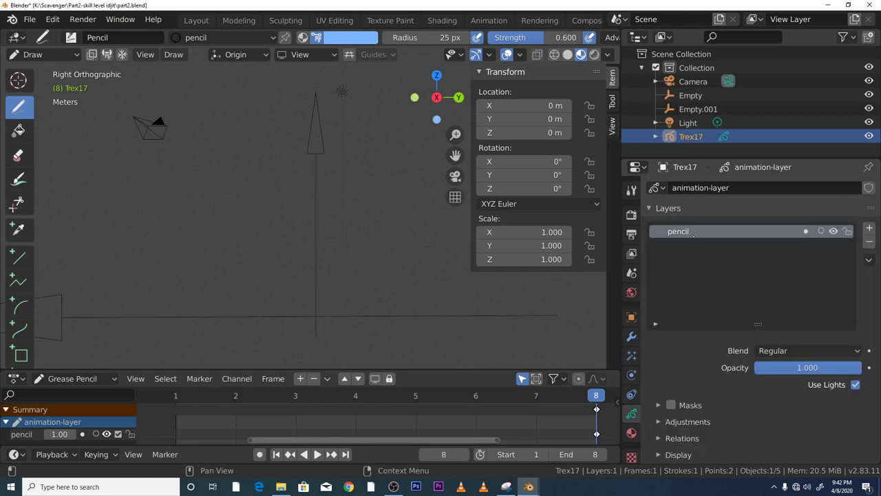
pyautogui.click(632, 432)
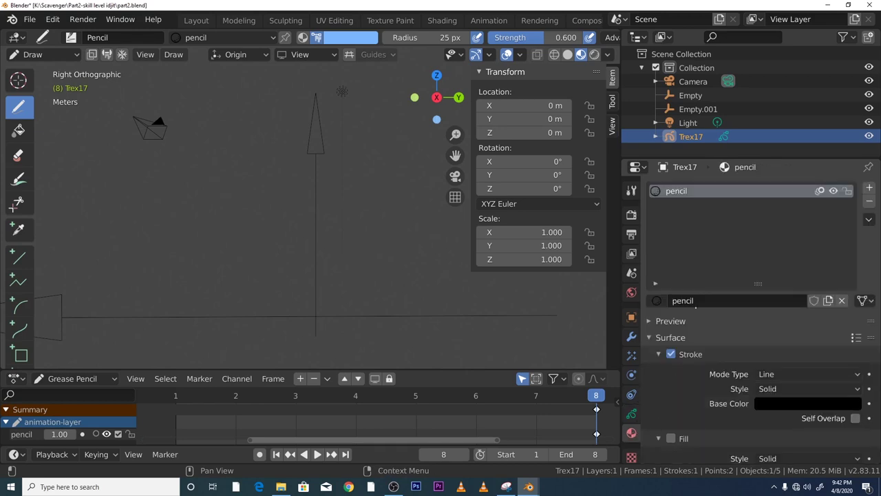
pyautogui.click(631, 413)
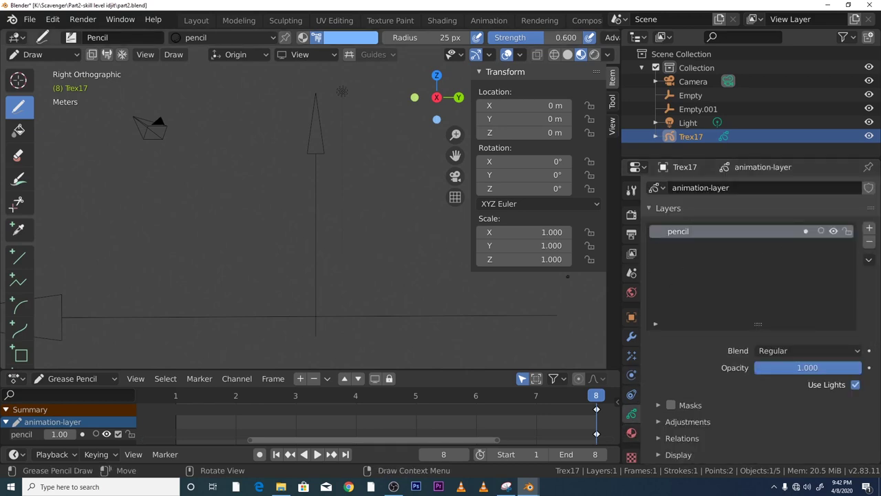
pyautogui.click(503, 72)
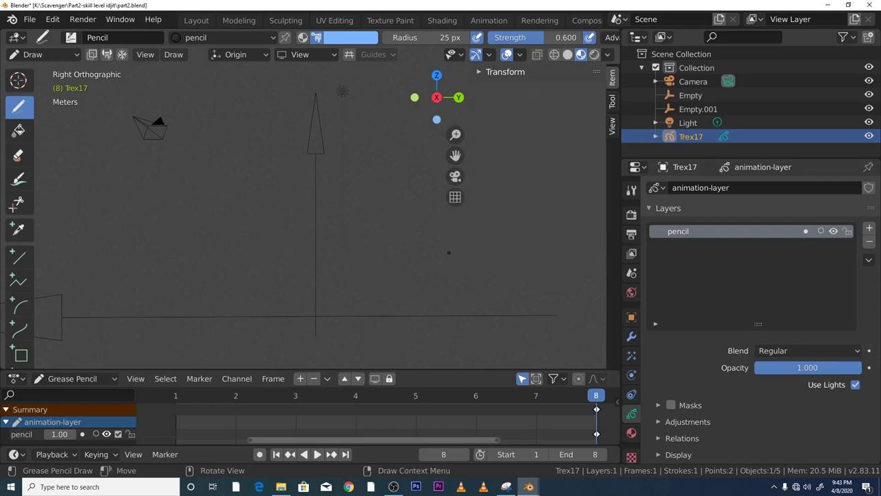
pyautogui.scroll(2, 342, 92)
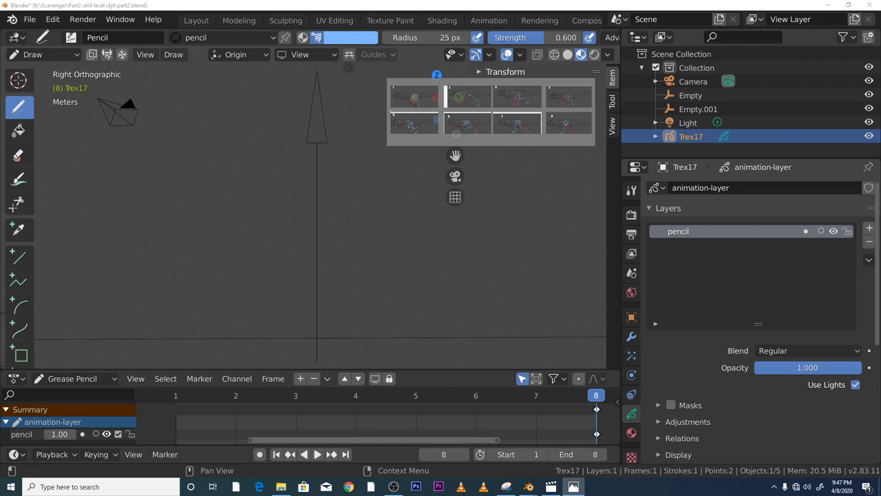
# Pan the view to recentre the scene beside the T-rex reference sheet.
pyautogui.moveTo(456, 154); pyautogui.dragTo(532, 161)
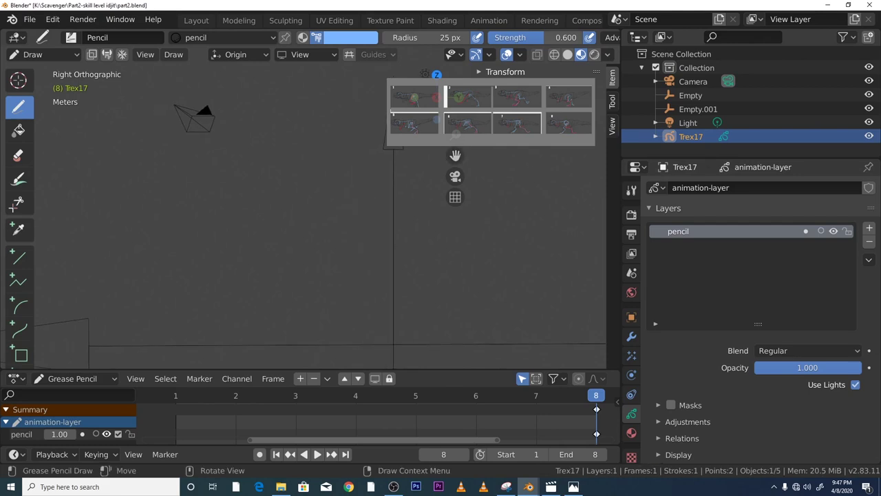
# Reveal the Transform panel, resize the sidebar and sketch a blue test circle.
pyautogui.click(506, 72)
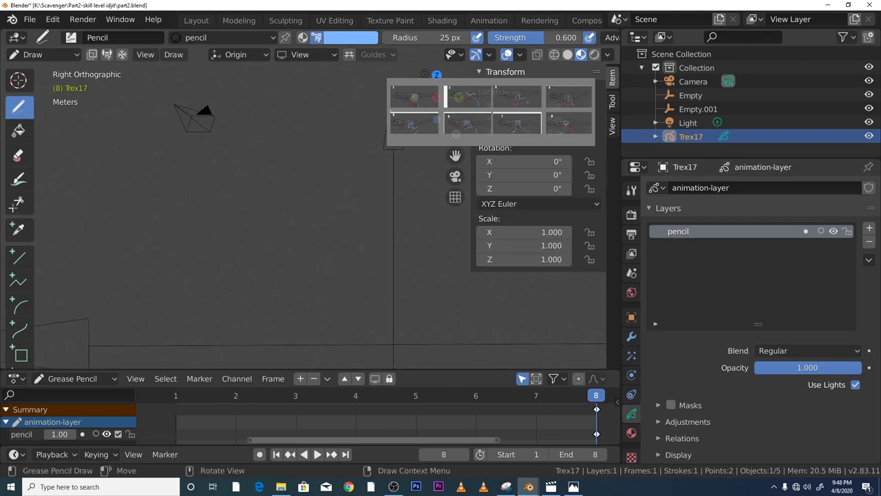
pyautogui.moveTo(472, 176); pyautogui.dragTo(564, 177)
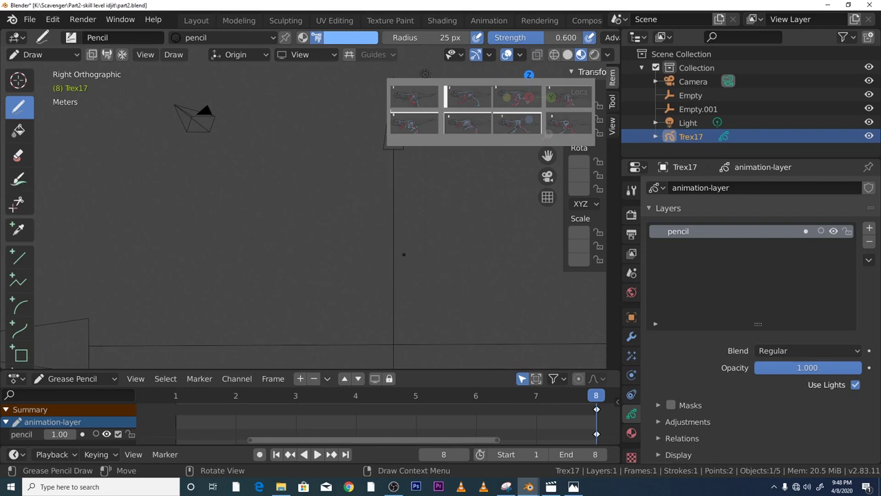
pyautogui.moveTo(448, 221); pyautogui.dragTo(451, 224)
pyautogui.keyDown('shift'); pyautogui.moveTo(385, 284); pyautogui.dragTo(340, 274, button='middle'); pyautogui.keyUp('shift')
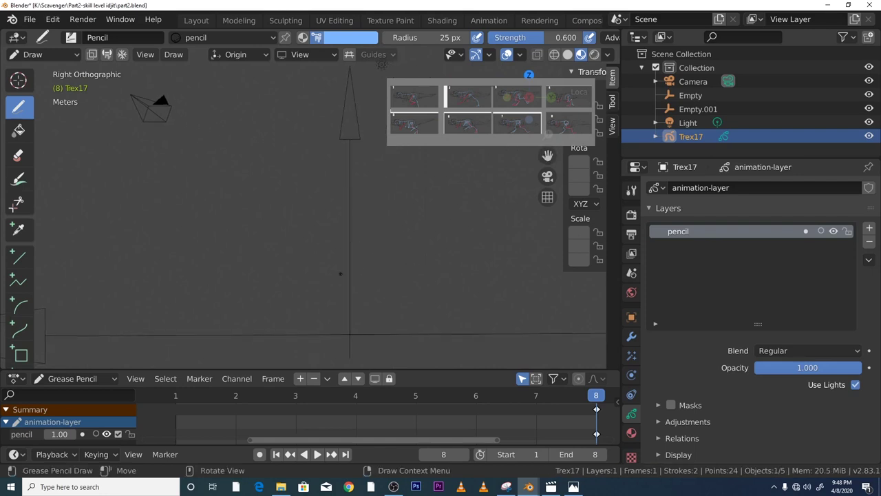
pyautogui.moveTo(358, 278); pyautogui.dragTo(358, 245)
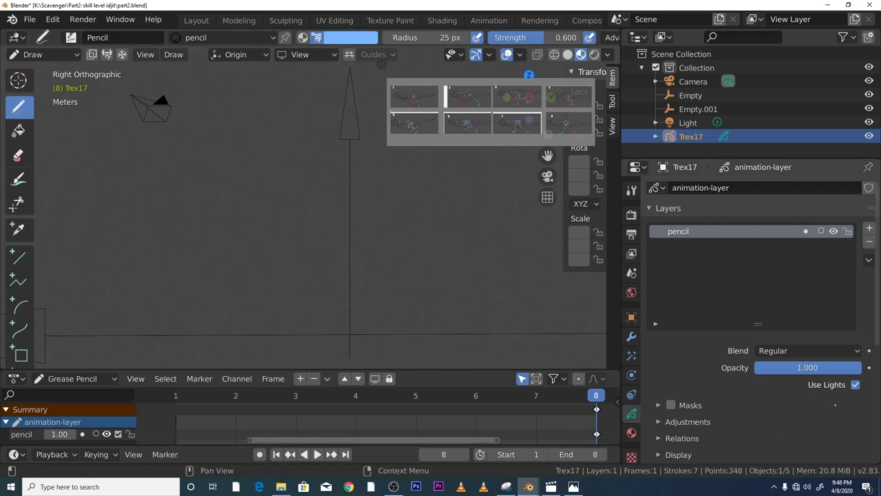
# Turn off Use Lights on the pencil layer and erase the test circle.
pyautogui.click(856, 385)
pyautogui.moveTo(358, 244); pyautogui.dragTo(358, 238)
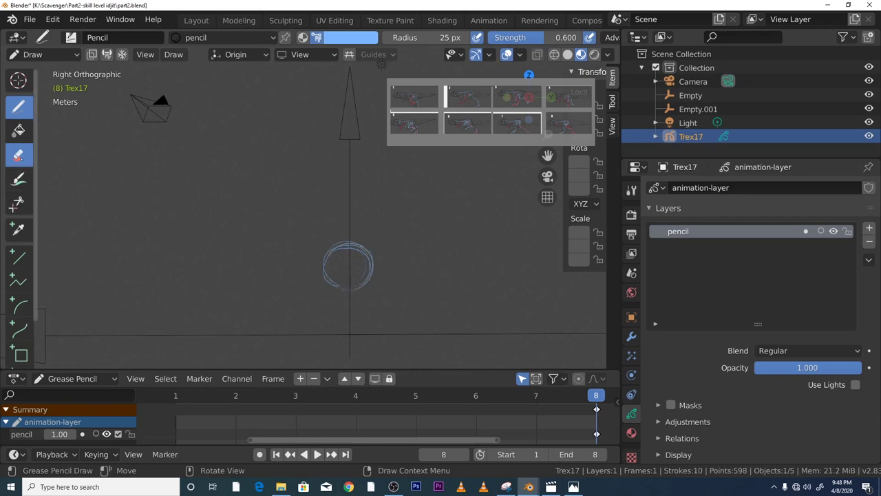
pyautogui.click(18, 155)
pyautogui.moveTo(369, 272); pyautogui.dragTo(321, 262)
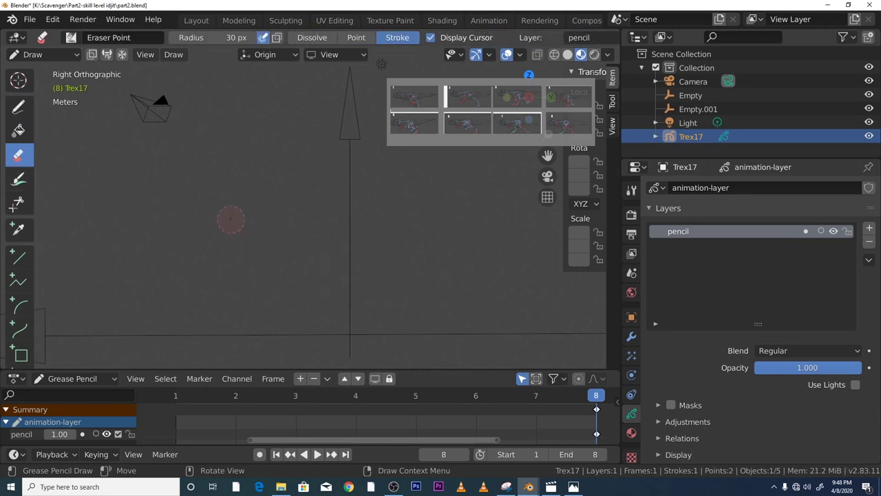
pyautogui.click(18, 107)
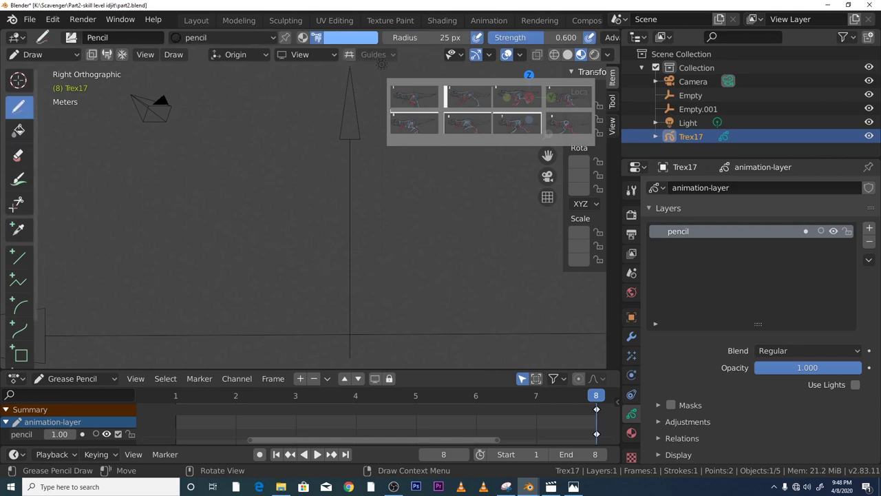
pyautogui.click(71, 37)
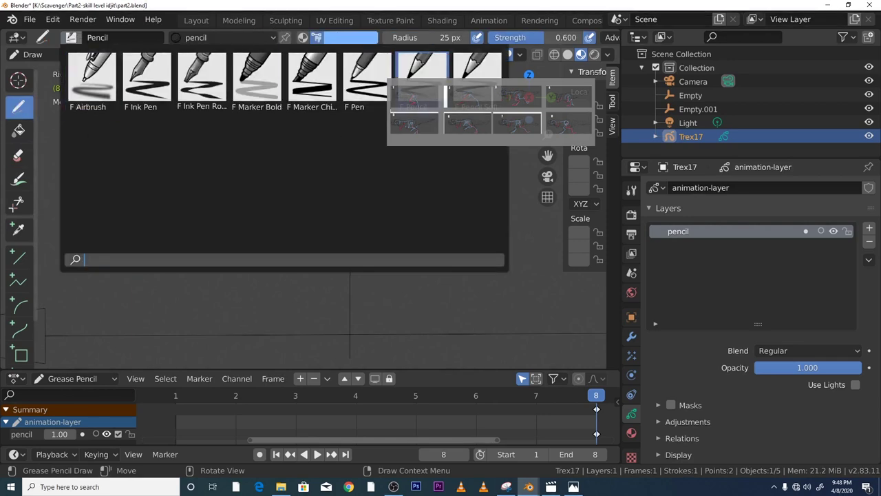
# Draw a test stroke and enlarge the brush radius to 80 px, then 103 px.
pyautogui.press('Escape')
pyautogui.moveTo(296, 234); pyautogui.dragTo(311, 252)
pyautogui.press('f')
pyautogui.click(296, 226)
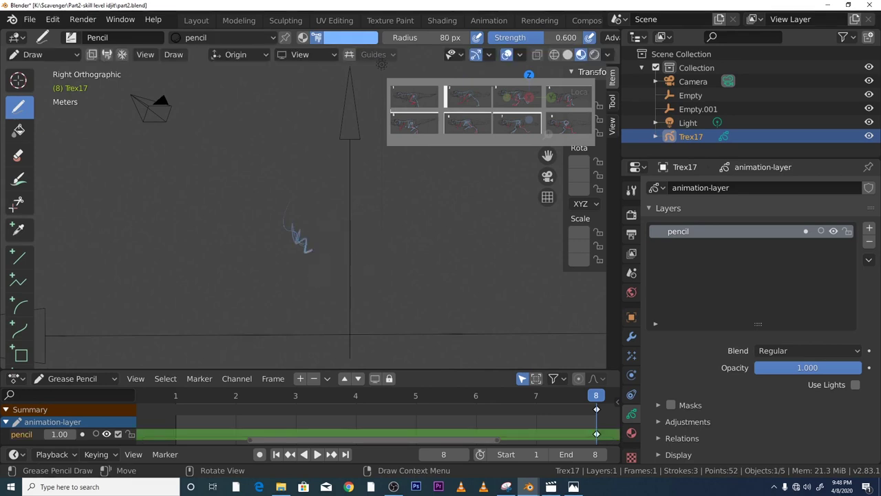
pyautogui.press('f')
pyautogui.click(262, 240)
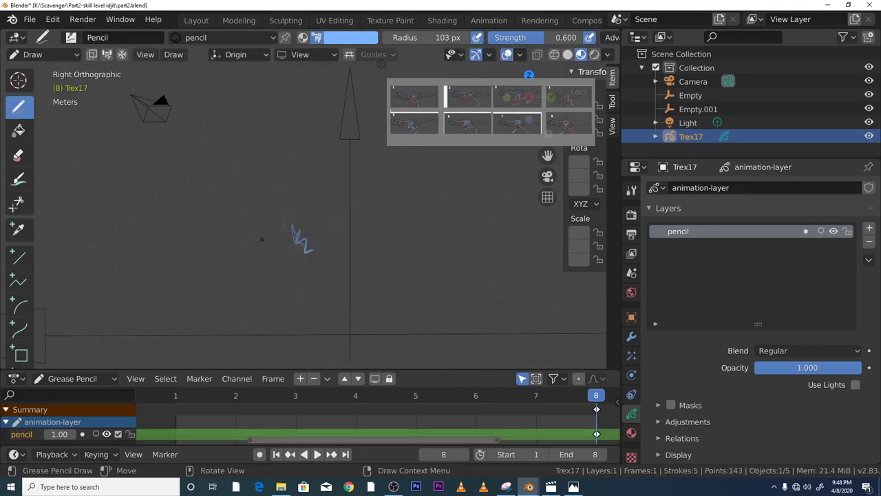
# Erase the zigzag test strokes, then draw a short stroke with a 79 px Pencil.
pyautogui.click(19, 154)
pyautogui.moveTo(296, 234)
pyautogui.mouseDown()
pyautogui.moveTo(305, 242)
pyautogui.moveTo(287, 211)
pyautogui.mouseUp()
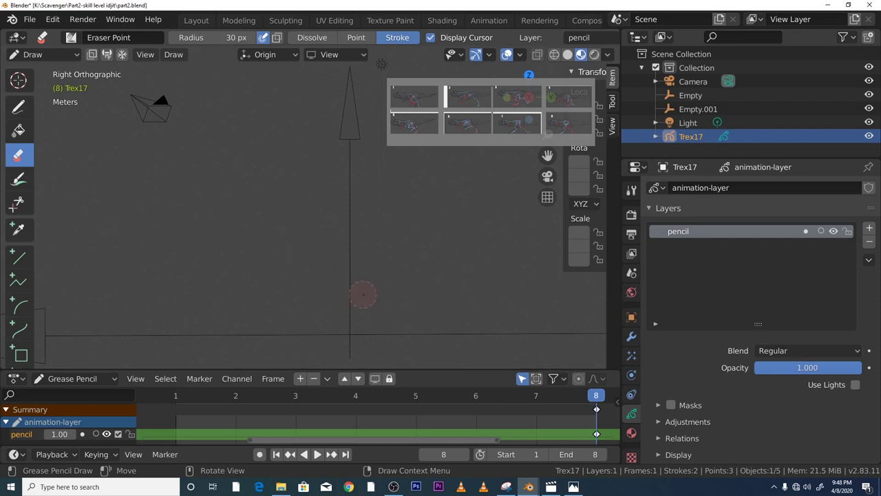
pyautogui.press('f')
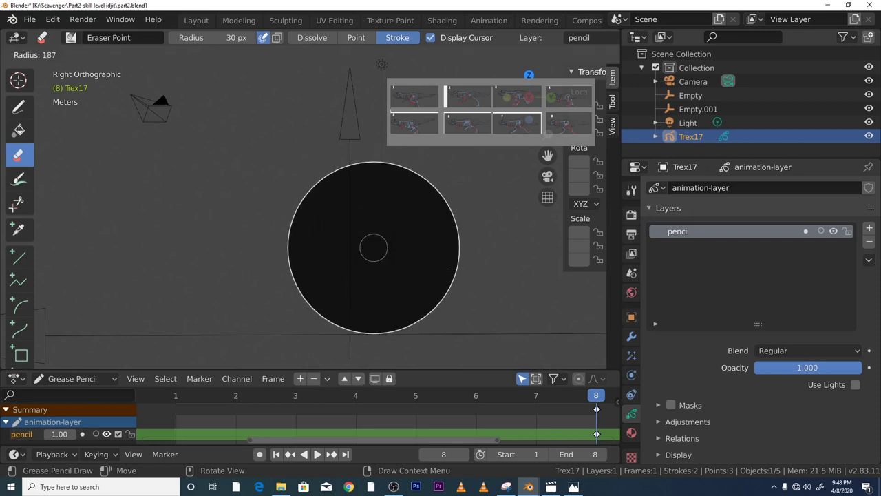
pyautogui.click(360, 240)
pyautogui.click(19, 106)
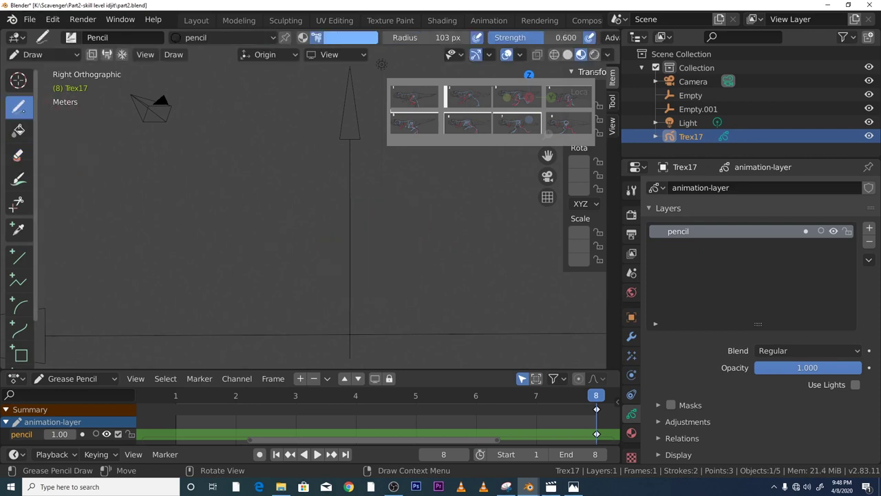
pyautogui.press('f')
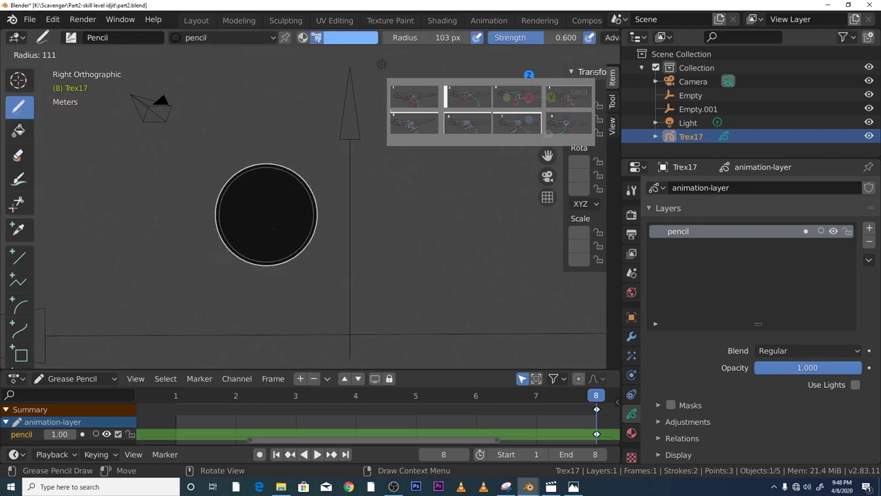
pyautogui.click(272, 223)
pyautogui.moveTo(383, 240); pyautogui.dragTo(384, 254)
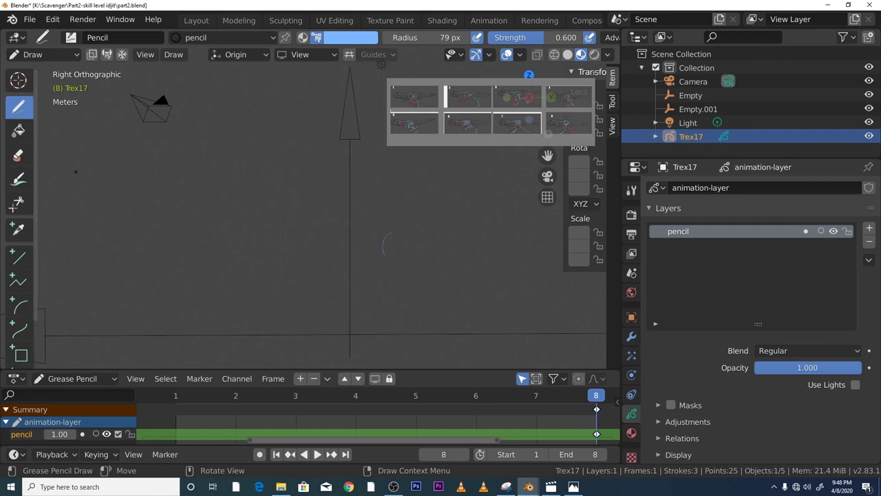
# Erase the short test stroke, resizing the eraser from 71 px to 33 px.
pyautogui.hotkey('ctrl', 'Tab')
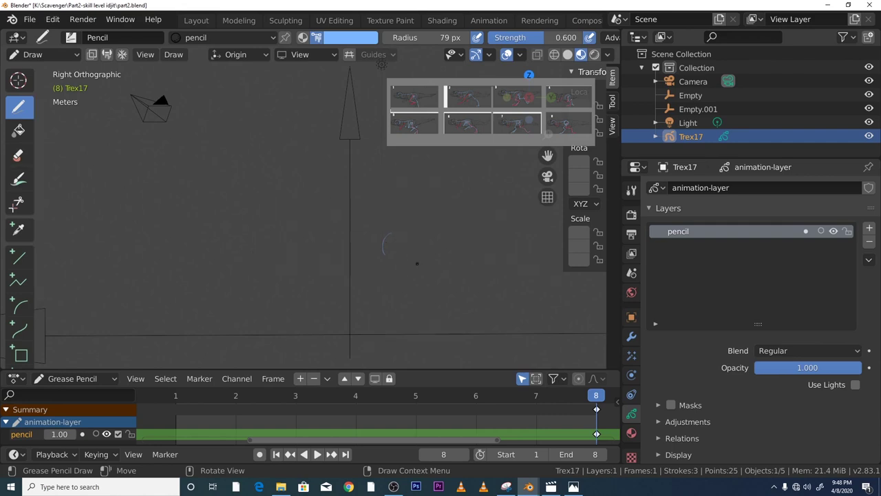
pyautogui.press('q')
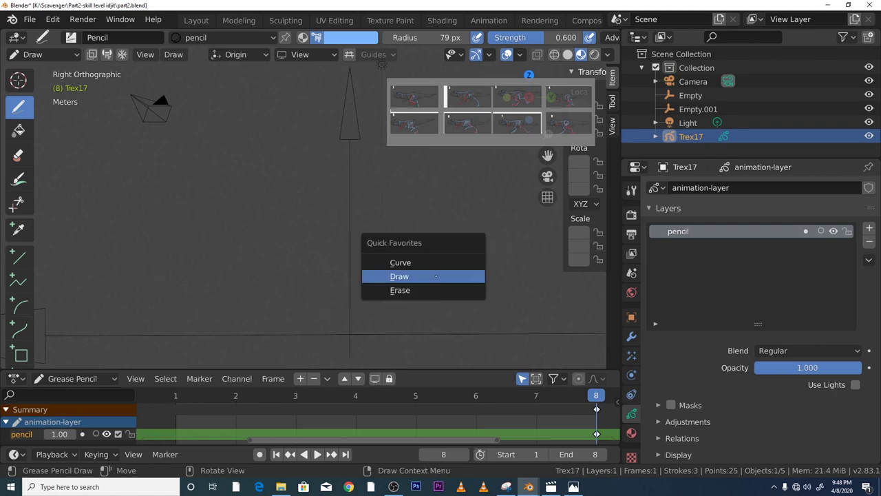
pyautogui.click(426, 287)
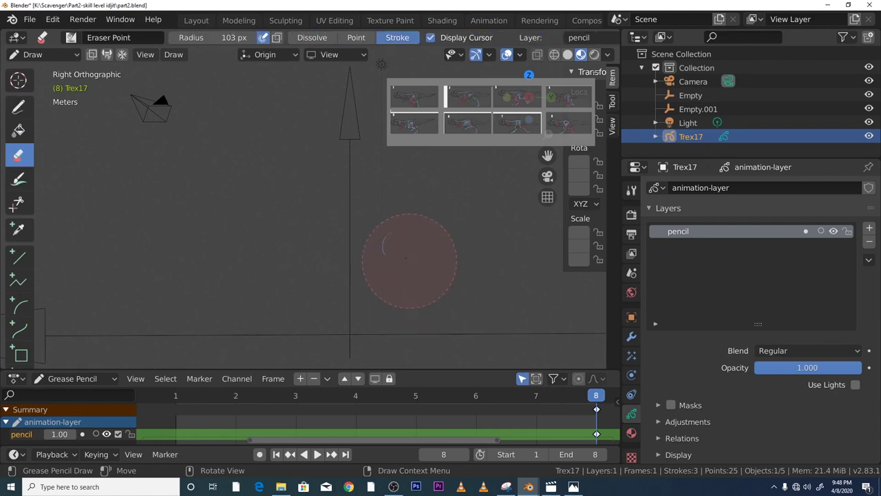
pyautogui.click(398, 256)
pyautogui.press('f')
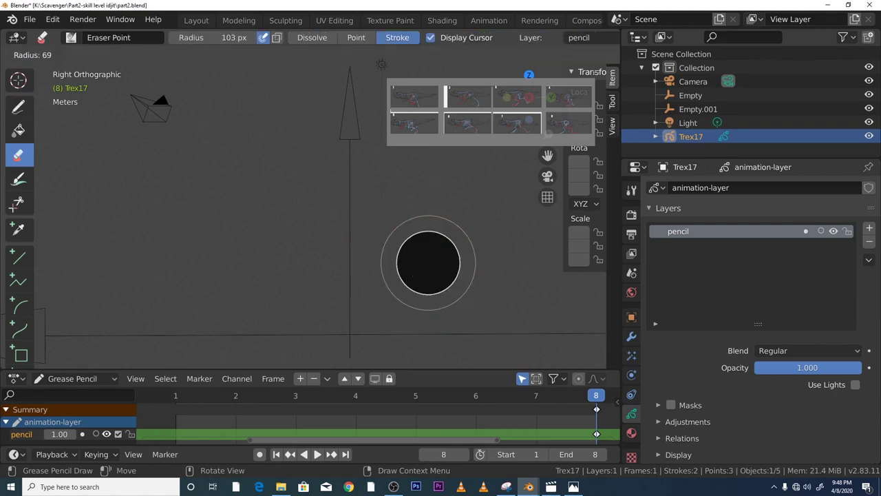
pyautogui.click(419, 275)
pyautogui.press('f')
pyautogui.click(418, 260)
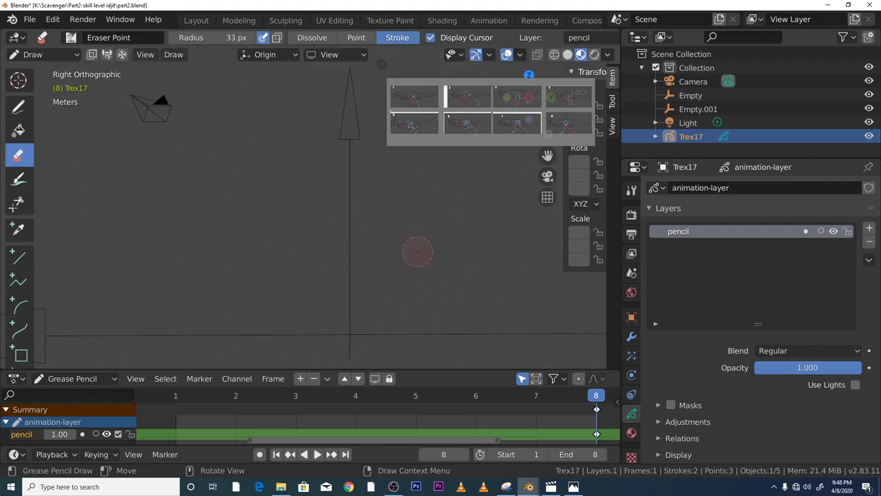
pyautogui.press('f')
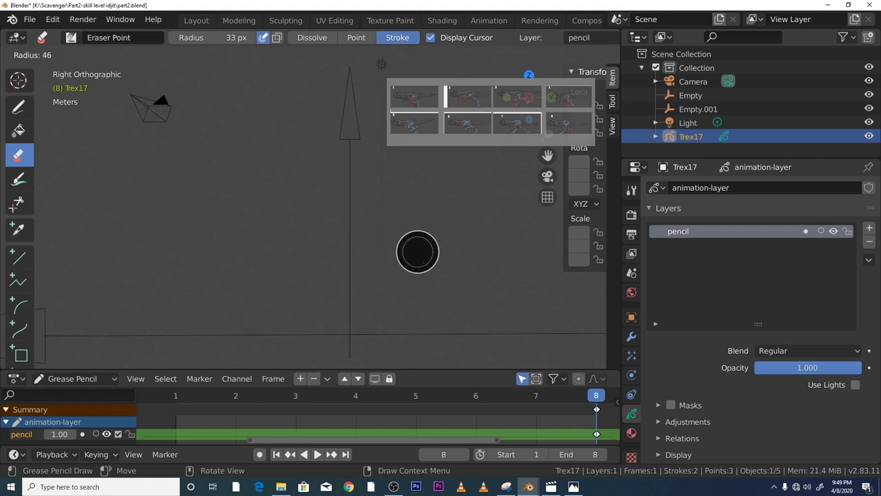
pyautogui.click(433, 274)
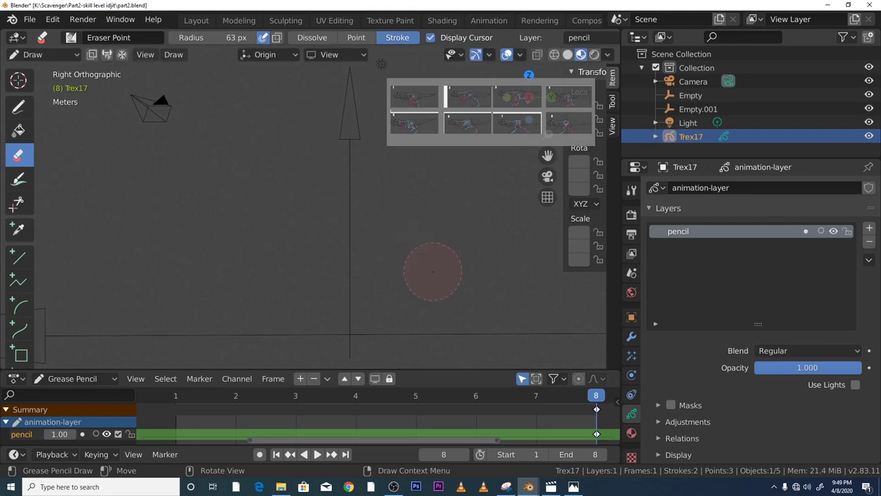
# Switch back to the Pencil through Quick Favorites.
pyautogui.press('q')
pyautogui.click(441, 252)
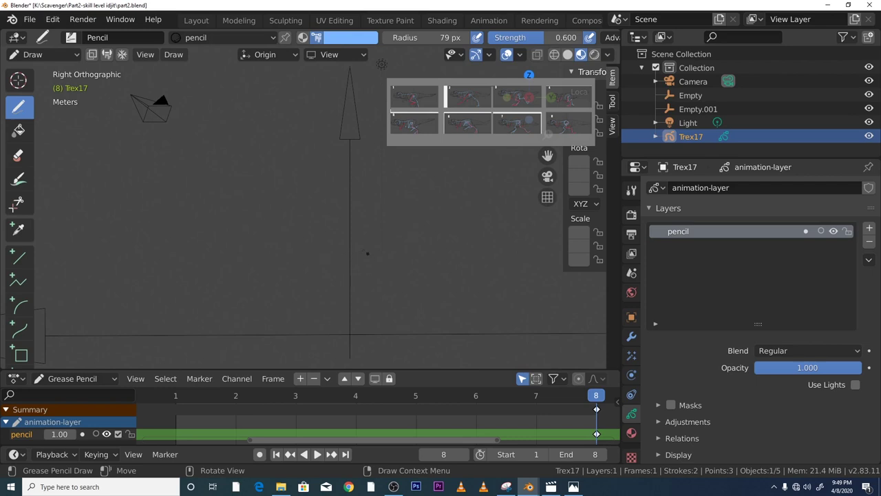
pyautogui.scroll(3, 341, 243)
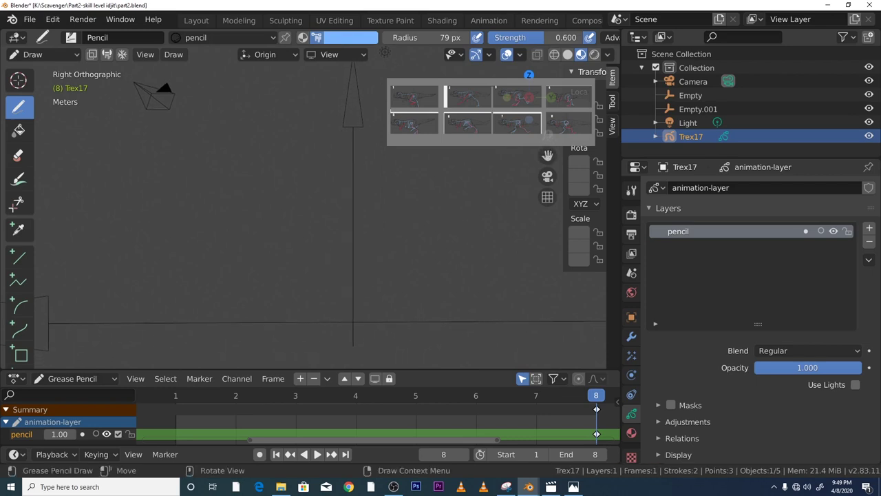
# Sketch the T-rex's head circle with several rough blue arcs.
pyautogui.click(353, 254)
pyautogui.click(354, 255)
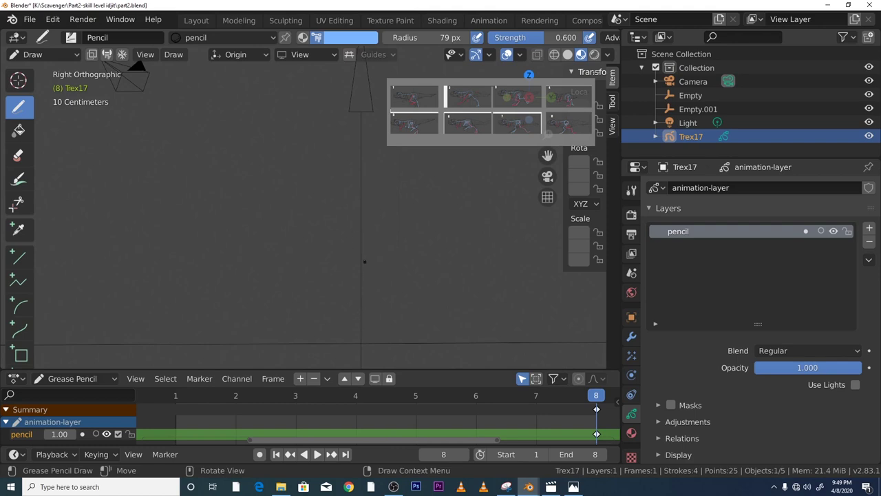
pyautogui.moveTo(365, 261)
pyautogui.mouseDown()
pyautogui.moveTo(352, 251)
pyautogui.moveTo(337, 285)
pyautogui.moveTo(338, 272)
pyautogui.mouseUp()
pyautogui.moveTo(340, 279); pyautogui.dragTo(348, 289)
pyautogui.moveTo(358, 250)
pyautogui.mouseDown()
pyautogui.moveTo(350, 273)
pyautogui.moveTo(379, 275)
pyautogui.moveTo(373, 256)
pyautogui.moveTo(349, 246)
pyautogui.moveTo(365, 289)
pyautogui.mouseUp()
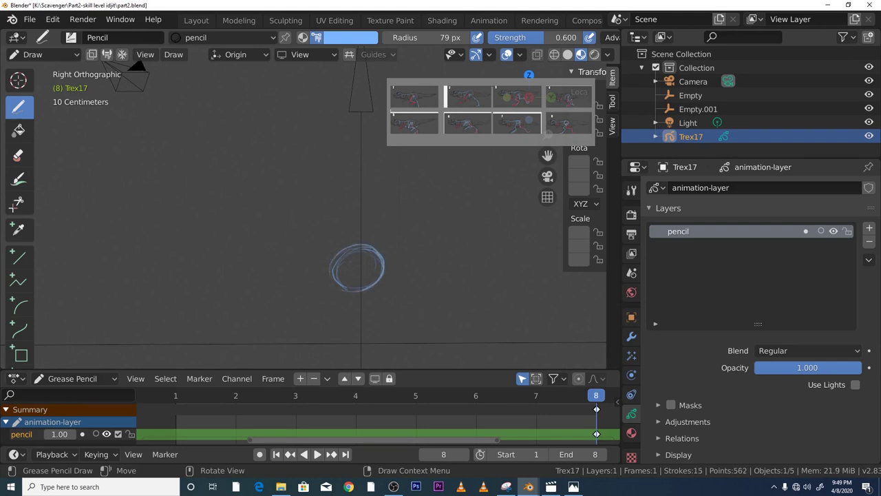
pyautogui.moveTo(343, 260)
pyautogui.mouseDown()
pyautogui.moveTo(375, 248)
pyautogui.moveTo(377, 275)
pyautogui.moveTo(354, 262)
pyautogui.moveTo(333, 295)
pyautogui.moveTo(367, 318)
pyautogui.mouseUp()
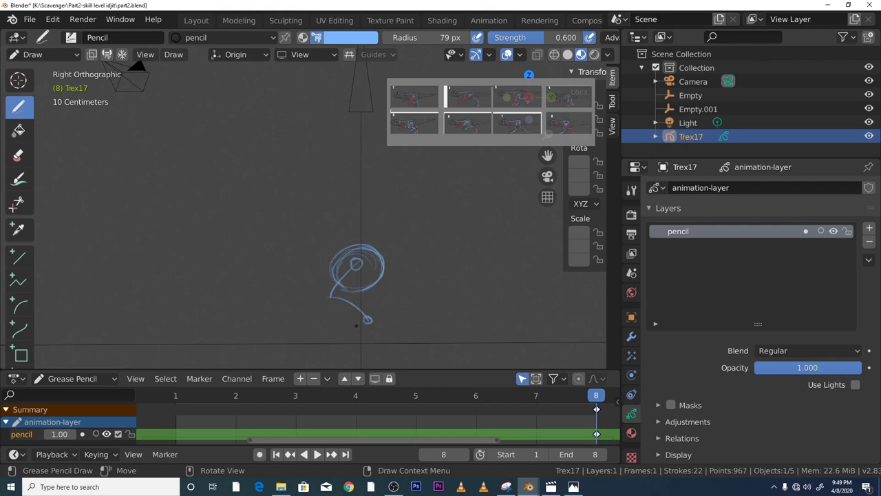
# Add the curved lower body line, undo a stray loop and erase a stroke below the head.
pyautogui.click(324, 309)
pyautogui.moveTo(323, 322); pyautogui.dragTo(369, 317)
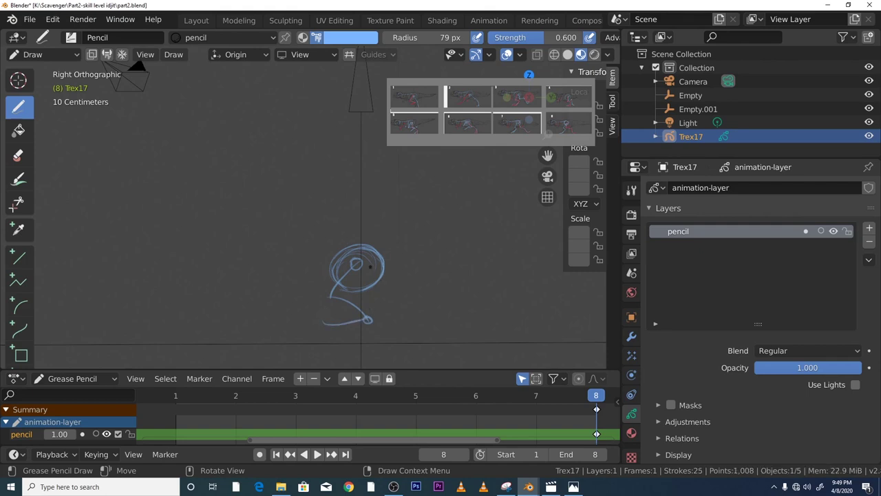
pyautogui.moveTo(353, 267)
pyautogui.mouseDown()
pyautogui.moveTo(369, 269)
pyautogui.moveTo(388, 300)
pyautogui.mouseUp()
pyautogui.hotkey('ctrl', 'z')
pyautogui.moveTo(365, 270); pyautogui.dragTo(389, 324)
pyautogui.press('e')
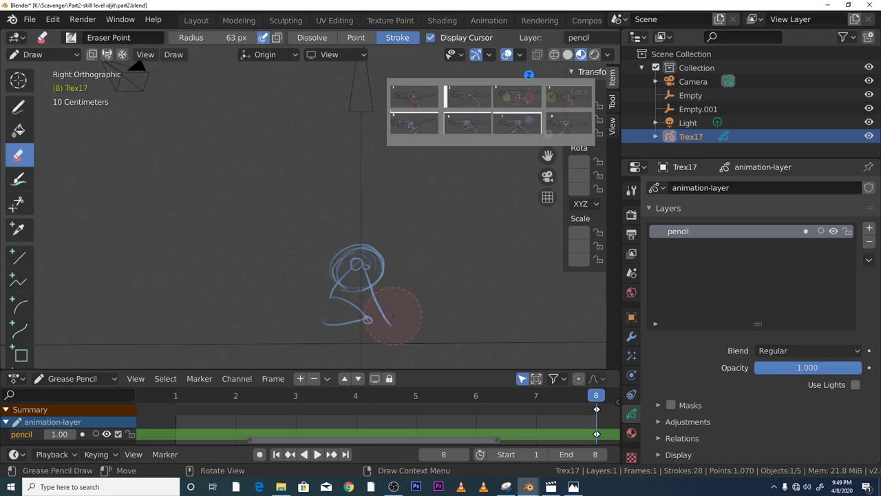
pyautogui.click(393, 316)
pyautogui.click(19, 105)
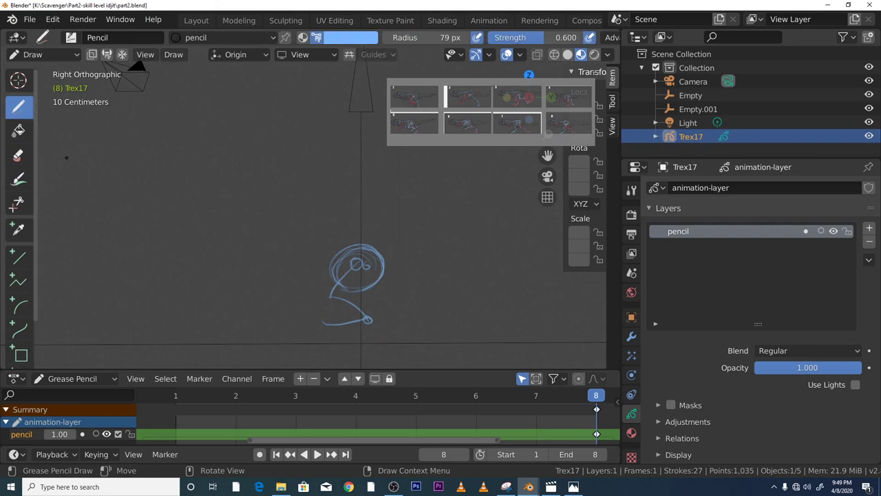
# Add short strokes and draw the diagonal leg line down to the right.
pyautogui.click(372, 272)
pyautogui.click(378, 293)
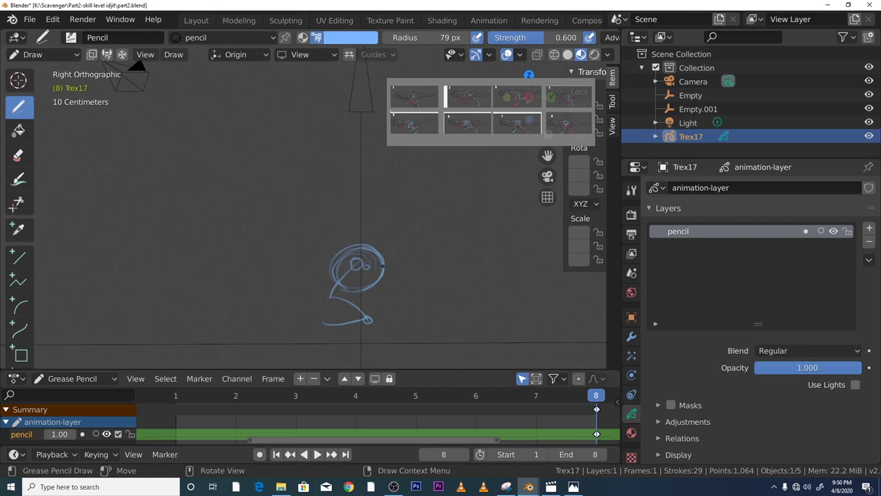
pyautogui.click(376, 290)
pyautogui.moveTo(363, 269); pyautogui.dragTo(403, 354)
pyautogui.hotkey('ctrl', 'Tab')
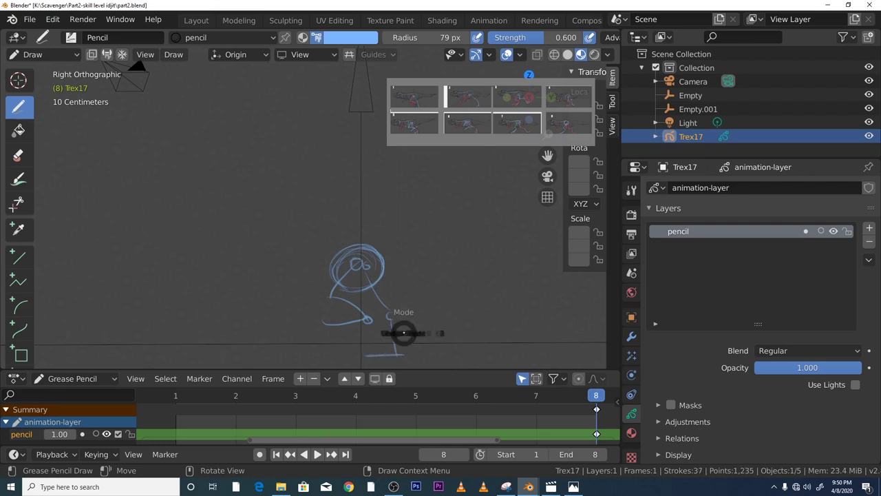
# Enter Edit Mode, box select the sketch, zoom in and clear the selection.
pyautogui.click(499, 333)
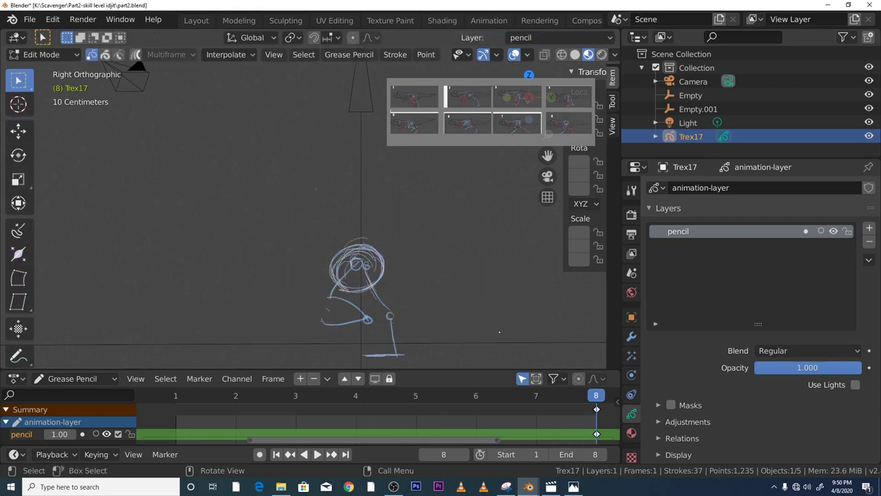
pyautogui.moveTo(314, 236)
pyautogui.mouseDown()
pyautogui.moveTo(326, 287)
pyautogui.moveTo(424, 365)
pyautogui.mouseUp()
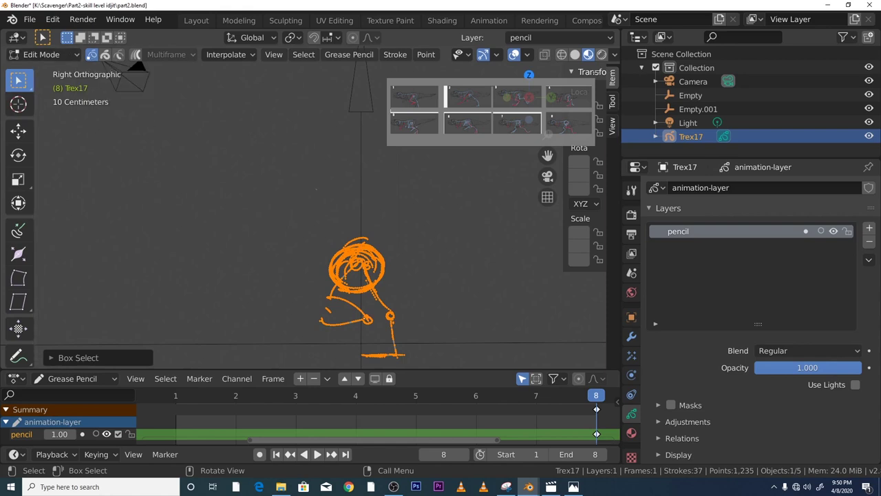
pyautogui.moveTo(548, 133); pyautogui.dragTo(530, 120)
pyautogui.click(454, 312)
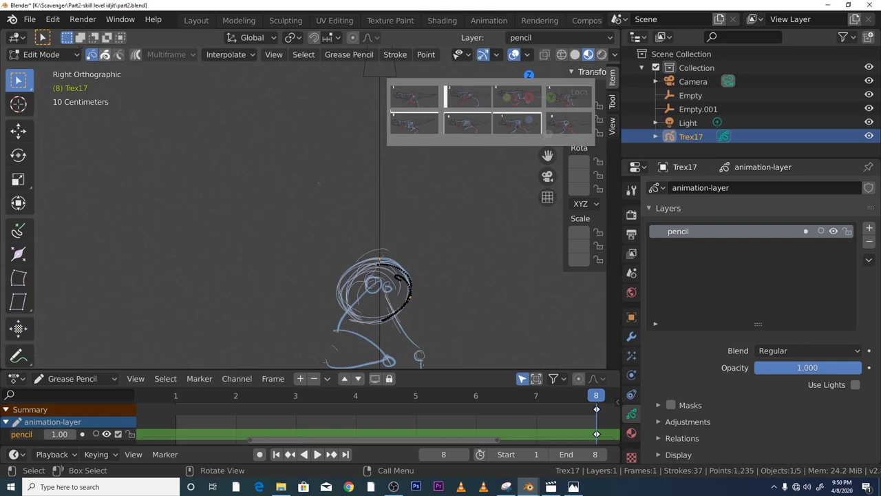
# Box select all 37 strokes in Stroke select mode and pick the Move tool.
pyautogui.click(105, 54)
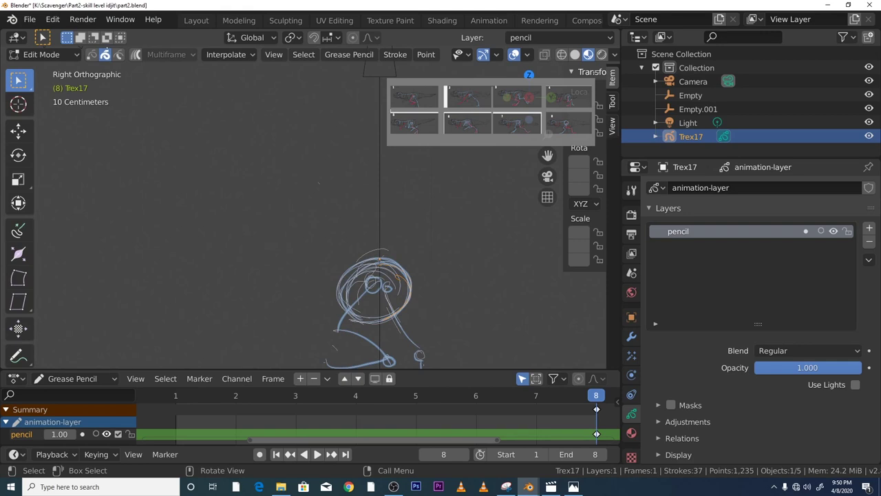
pyautogui.scroll(-2, 303, 218)
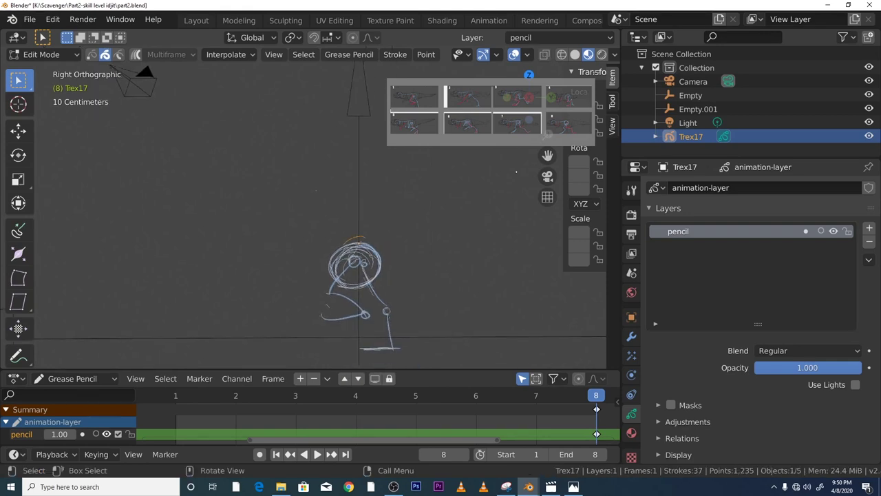
pyautogui.moveTo(314, 232)
pyautogui.mouseDown()
pyautogui.moveTo(376, 346)
pyautogui.moveTo(415, 359)
pyautogui.mouseUp()
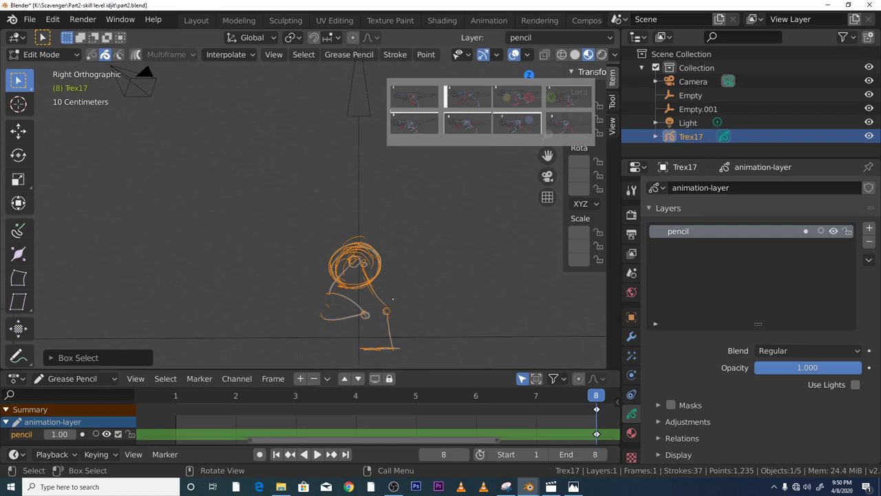
pyautogui.click(18, 130)
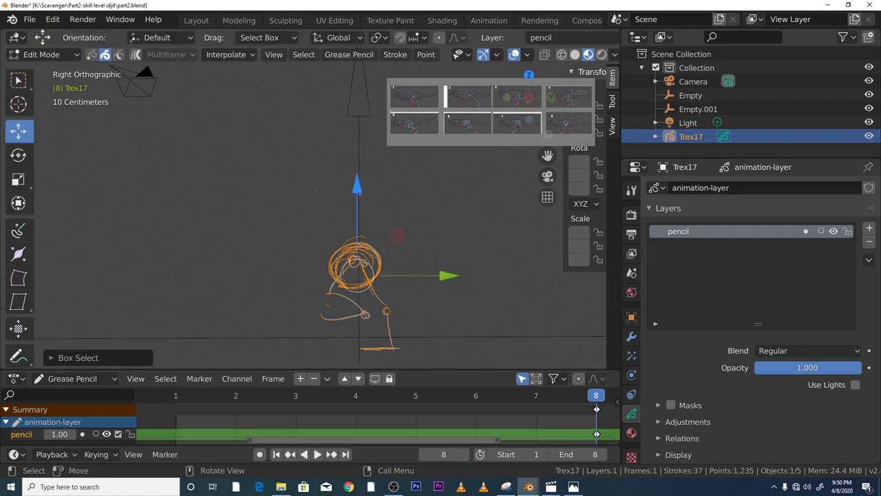
# Nudge the frame-8 T-rex strokes slightly upward along Z, then deselect them.
pyautogui.moveTo(357, 185); pyautogui.dragTo(353, 170)
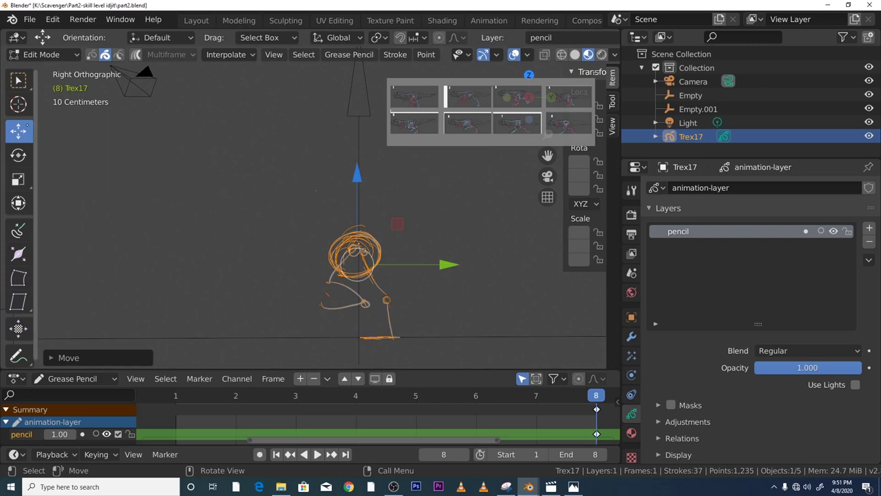
pyautogui.rightClick(18, 131)
pyautogui.rightClick(18, 155)
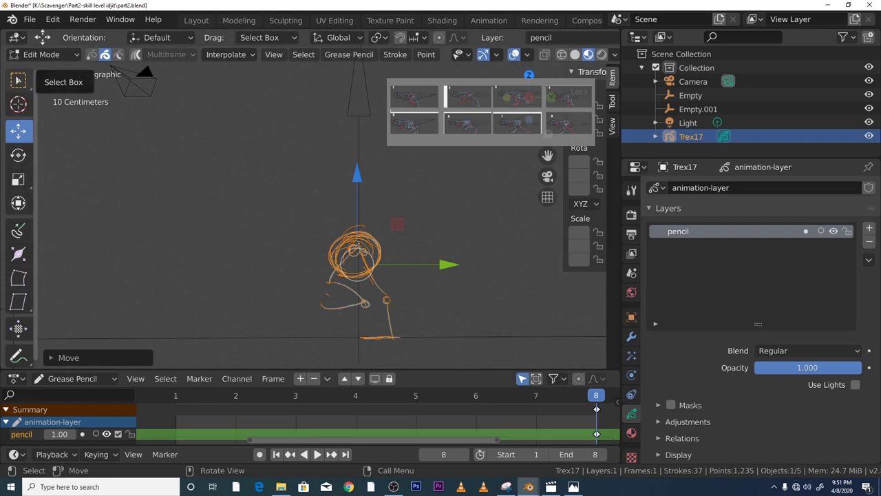
pyautogui.rightClick(18, 81)
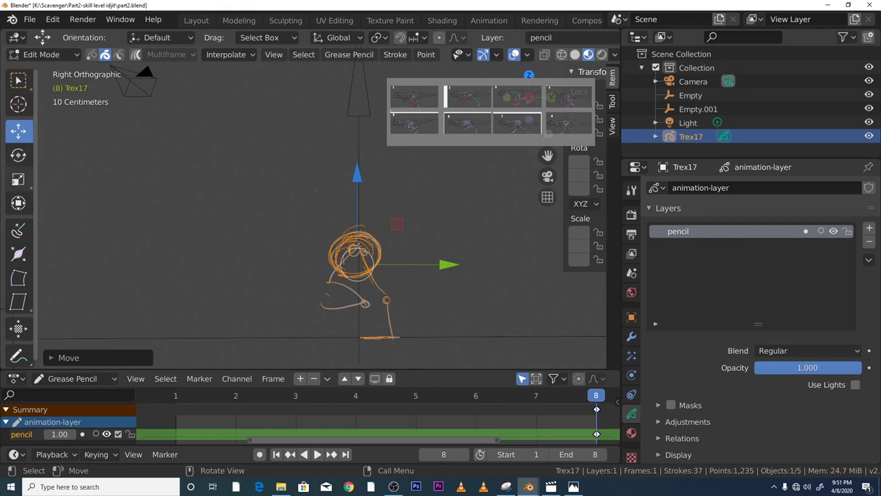
pyautogui.rightClick(18, 175)
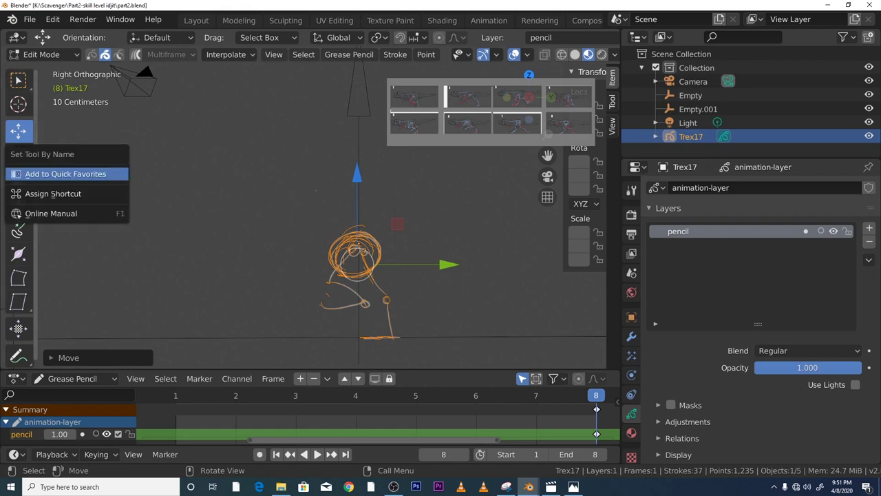
pyautogui.click(18, 174)
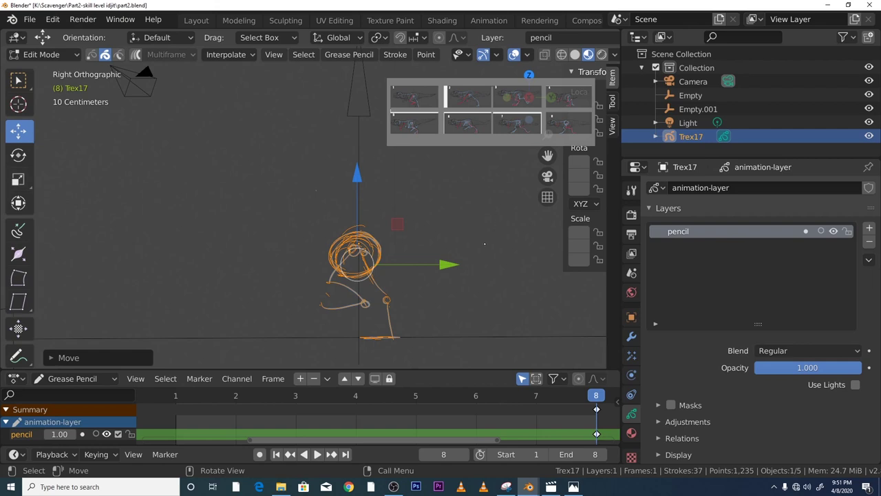
pyautogui.click(484, 243)
pyautogui.scroll(-1, 484, 243)
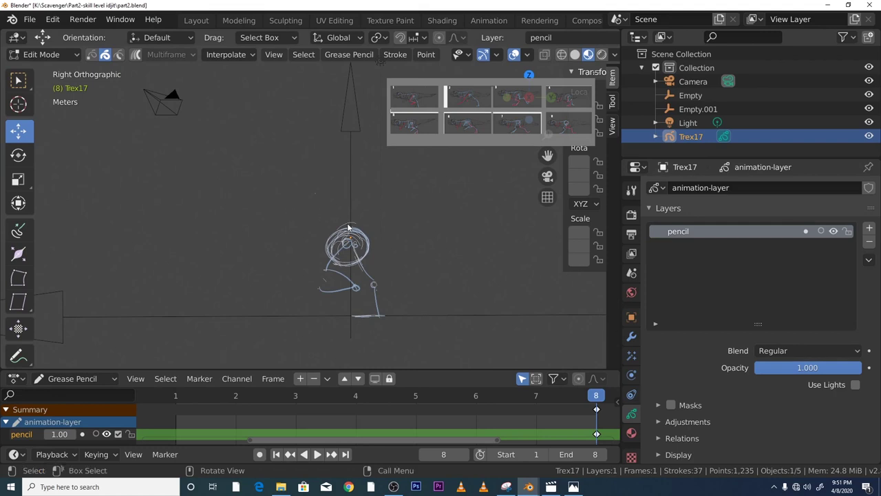
# Enlarge the frame-8 T-rex strokes and move them higher in Edit Mode.
pyautogui.moveTo(297, 216); pyautogui.dragTo(413, 327)
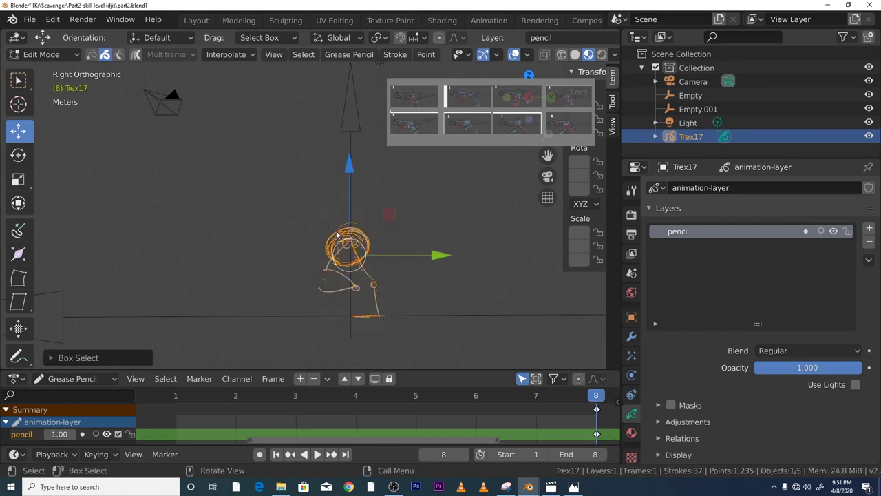
pyautogui.press('s')
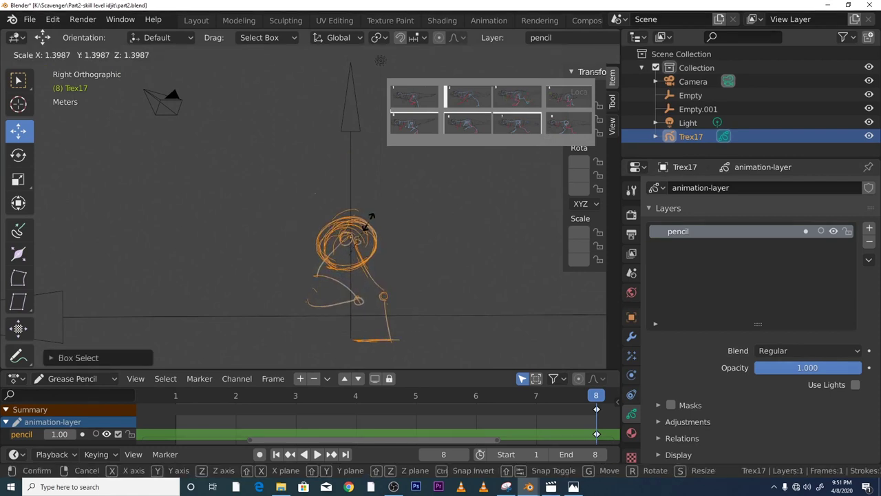
pyautogui.click(365, 224)
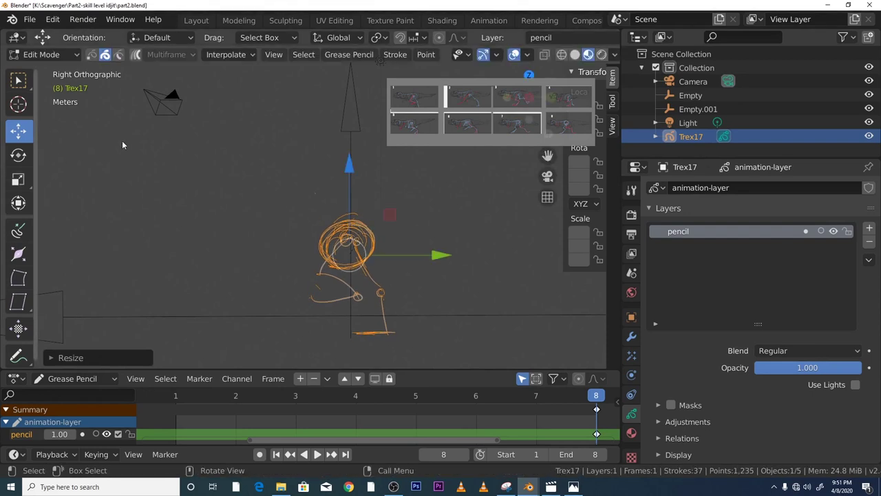
pyautogui.moveTo(348, 170); pyautogui.dragTo(350, 144)
pyautogui.press('s')
pyautogui.click(347, 154)
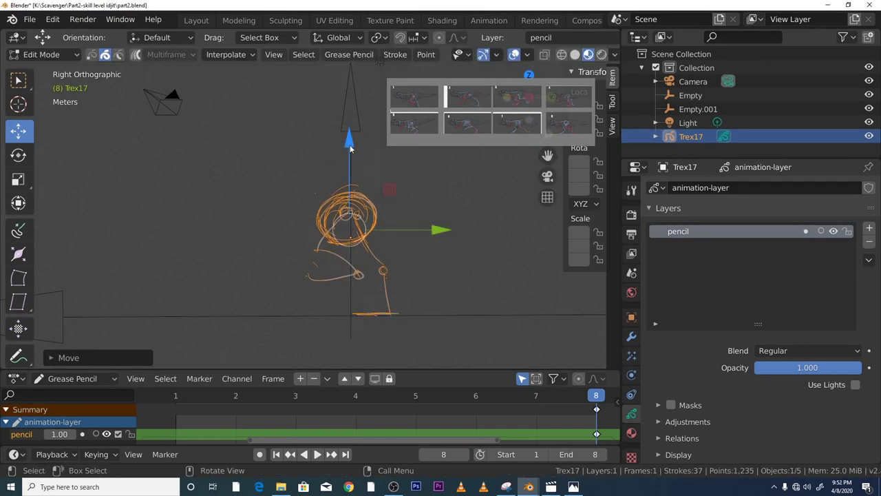
# Undo the last edit and return the object to Draw mode.
pyautogui.hotkey('ctrl', 'z')
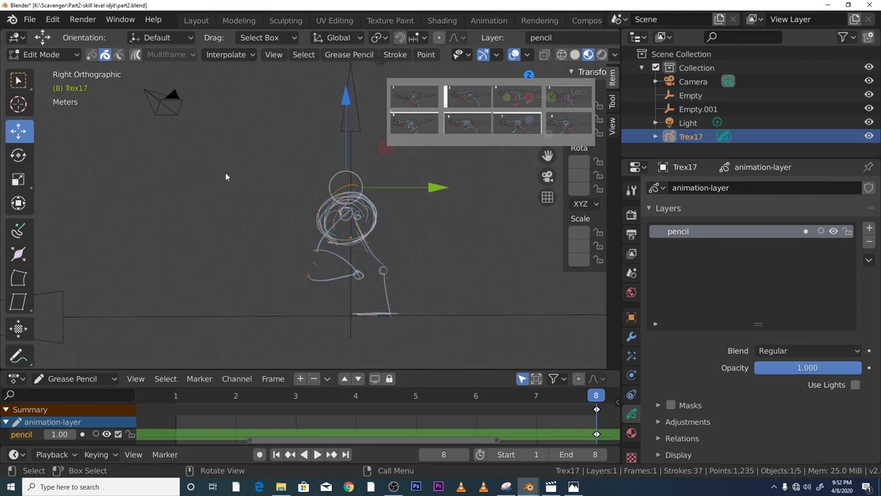
pyautogui.hotkey('ctrl', 'Tab')
pyautogui.click(219, 92)
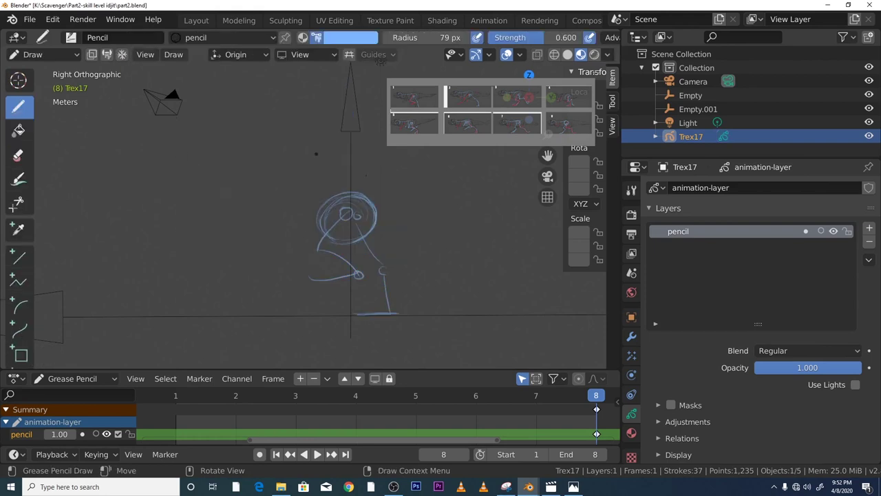
# Move the frame-8 keyframe to frame 1 and play and scrub frames 1-8 to check it.
pyautogui.click(597, 411)
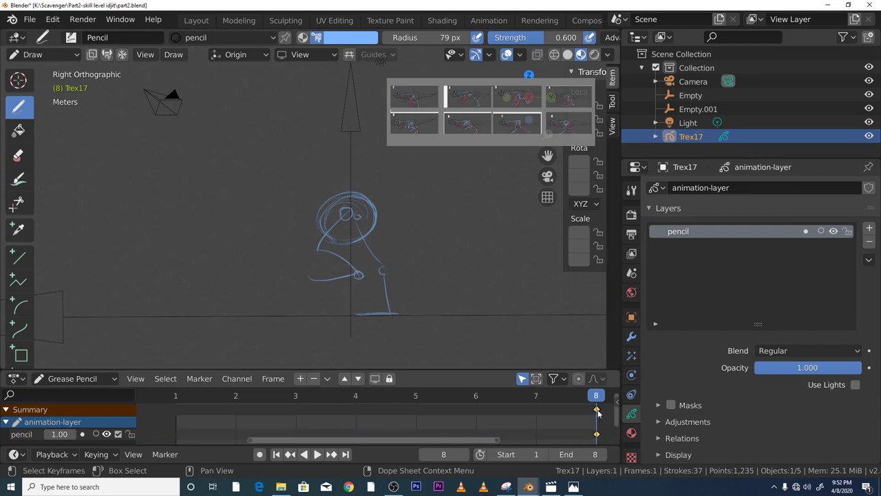
pyautogui.moveTo(598, 412); pyautogui.dragTo(197, 435)
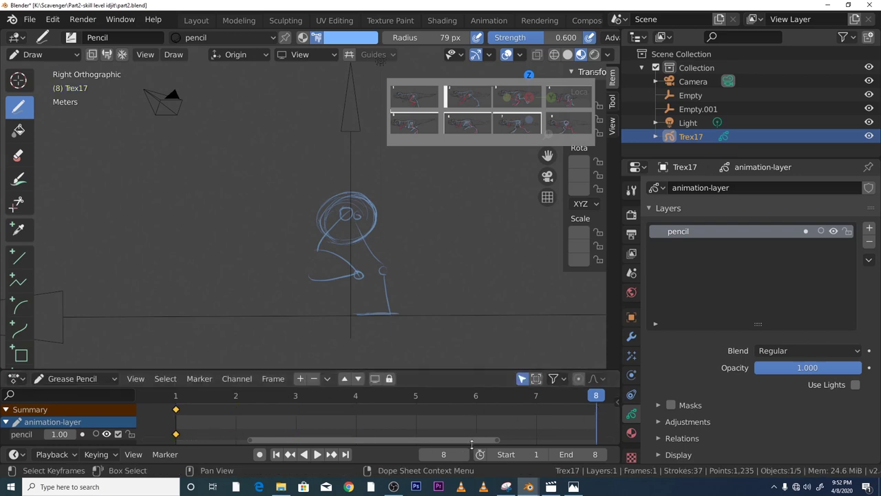
pyautogui.press('space')
pyautogui.moveTo(168, 405); pyautogui.dragTo(576, 400)
pyautogui.press('space')
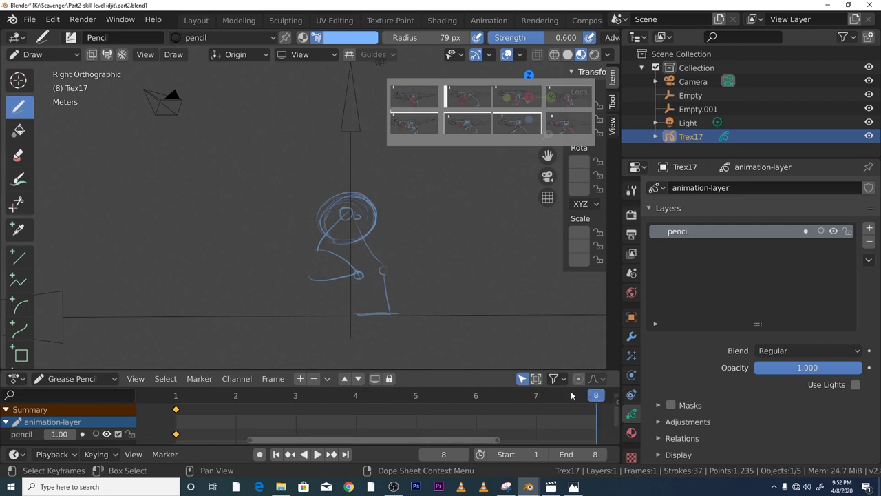
pyautogui.press('space')
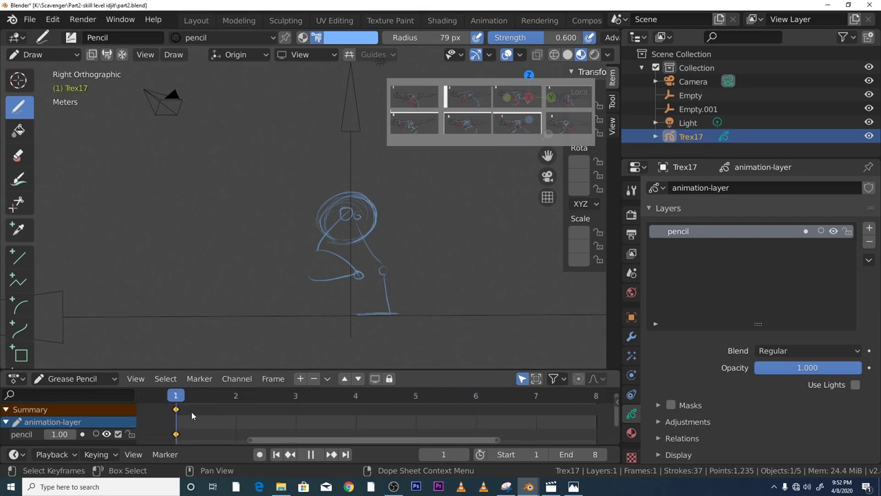
pyautogui.moveTo(303, 399); pyautogui.dragTo(177, 399)
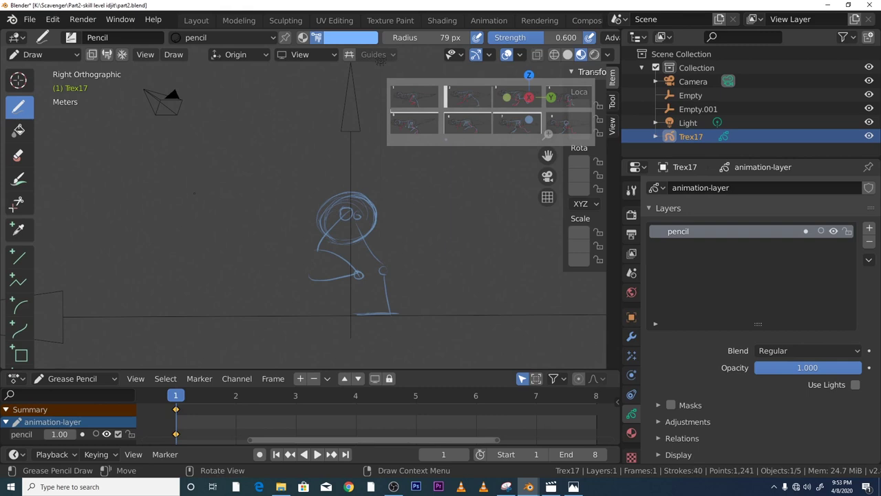
# Draw the T-rex's back line and extend it into the tail.
pyautogui.moveTo(197, 194)
pyautogui.mouseDown()
pyautogui.moveTo(427, 197)
pyautogui.moveTo(362, 194)
pyautogui.moveTo(458, 212)
pyautogui.moveTo(489, 223)
pyautogui.mouseUp()
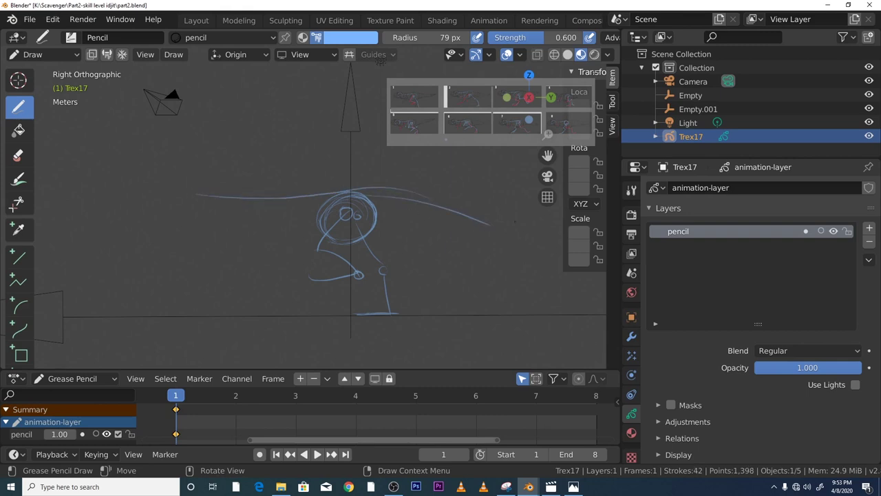
pyautogui.moveTo(404, 196); pyautogui.dragTo(511, 206)
pyautogui.moveTo(246, 197); pyautogui.dragTo(256, 198)
pyautogui.moveTo(324, 272)
pyautogui.mouseDown()
pyautogui.moveTo(344, 270)
pyautogui.moveTo(311, 261)
pyautogui.mouseUp()
pyautogui.click(237, 206)
# Draw the head circle on the left and a small joint circle.
pyautogui.moveTo(238, 225); pyautogui.dragTo(215, 218)
pyautogui.moveTo(248, 191)
pyautogui.mouseDown()
pyautogui.moveTo(249, 220)
pyautogui.moveTo(210, 215)
pyautogui.mouseUp()
pyautogui.moveTo(248, 208); pyautogui.dragTo(235, 225)
pyautogui.moveTo(241, 186); pyautogui.dragTo(210, 205)
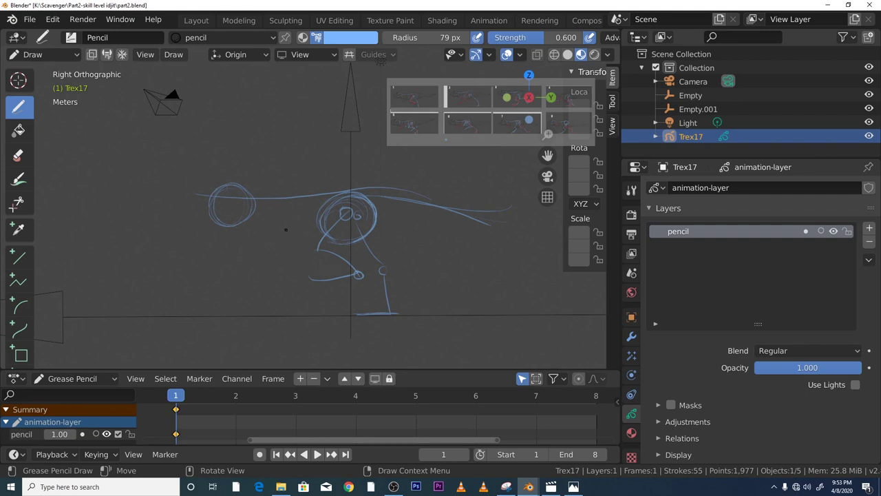
pyautogui.click(294, 234)
pyautogui.moveTo(291, 223)
pyautogui.mouseDown()
pyautogui.moveTo(291, 251)
pyautogui.moveTo(266, 236)
pyautogui.moveTo(278, 246)
pyautogui.moveTo(266, 238)
pyautogui.moveTo(270, 257)
pyautogui.moveTo(297, 239)
pyautogui.moveTo(270, 236)
pyautogui.mouseUp()
# Add short strokes around the head and draw the jaw to its left.
pyautogui.moveTo(244, 209); pyautogui.dragTo(246, 215)
pyautogui.moveTo(247, 219); pyautogui.dragTo(255, 238)
pyautogui.moveTo(234, 201)
pyautogui.mouseDown()
pyautogui.moveTo(236, 223)
pyautogui.moveTo(206, 197)
pyautogui.moveTo(211, 204)
pyautogui.mouseUp()
pyautogui.moveTo(176, 210)
pyautogui.mouseDown()
pyautogui.moveTo(182, 240)
pyautogui.moveTo(211, 235)
pyautogui.mouseUp()
pyautogui.moveTo(210, 234); pyautogui.dragTo(241, 223)
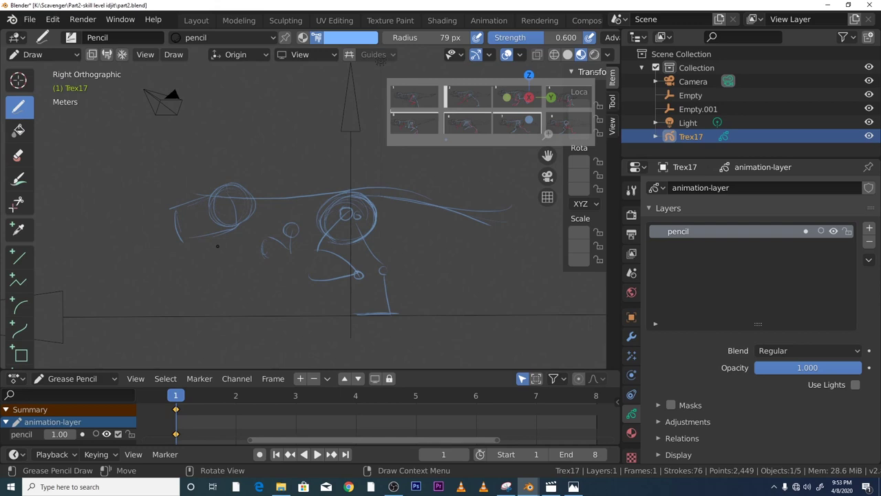
# Set the drawing colour to red on the colour wheel.
pyautogui.rightClick(328, 185)
pyautogui.rightClick(329, 171)
pyautogui.click(372, 93)
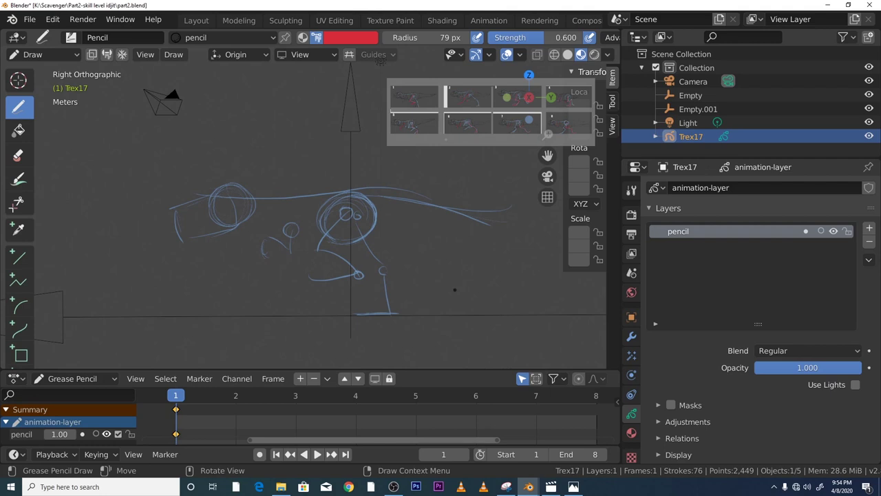
# Draw the red leg down to the knee, the lower leg, and the joint circle with arm strokes.
pyautogui.moveTo(318, 248); pyautogui.dragTo(348, 210)
pyautogui.moveTo(319, 249); pyautogui.dragTo(361, 277)
pyautogui.moveTo(310, 274); pyautogui.dragTo(356, 274)
pyautogui.moveTo(291, 223)
pyautogui.mouseDown()
pyautogui.moveTo(289, 250)
pyautogui.moveTo(277, 235)
pyautogui.mouseUp()
pyautogui.moveTo(275, 233); pyautogui.dragTo(274, 230)
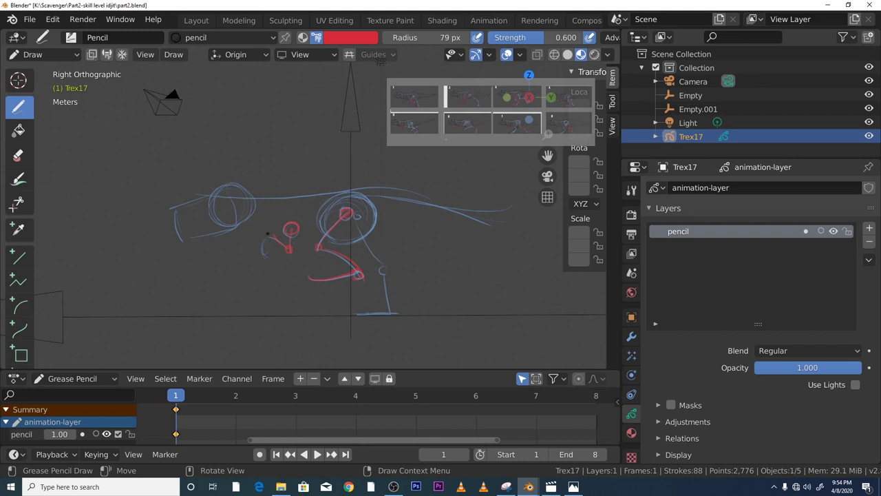
pyautogui.moveTo(267, 238); pyautogui.dragTo(276, 254)
# Switch back to the light blue material and add strokes plus a small oval at upper left.
pyautogui.click(351, 38)
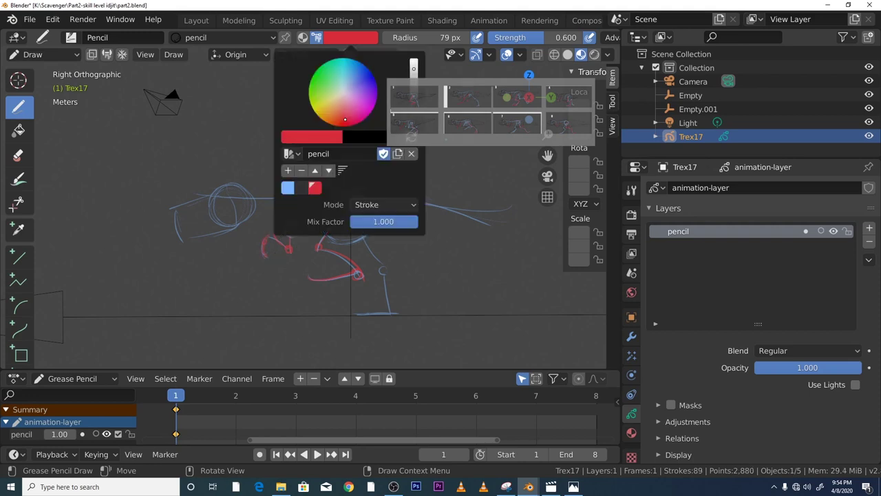
pyautogui.click(288, 187)
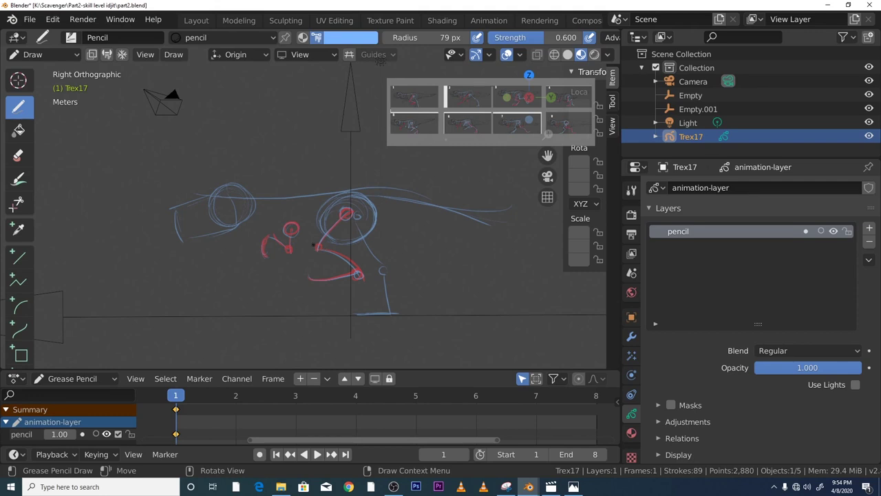
pyautogui.moveTo(299, 225)
pyautogui.mouseDown()
pyautogui.moveTo(286, 250)
pyautogui.moveTo(264, 238)
pyautogui.moveTo(253, 245)
pyautogui.moveTo(285, 247)
pyautogui.mouseUp()
pyautogui.click(287, 248)
pyautogui.moveTo(378, 262); pyautogui.dragTo(396, 250)
pyautogui.click(133, 134)
pyautogui.moveTo(128, 129); pyautogui.dragTo(118, 132)
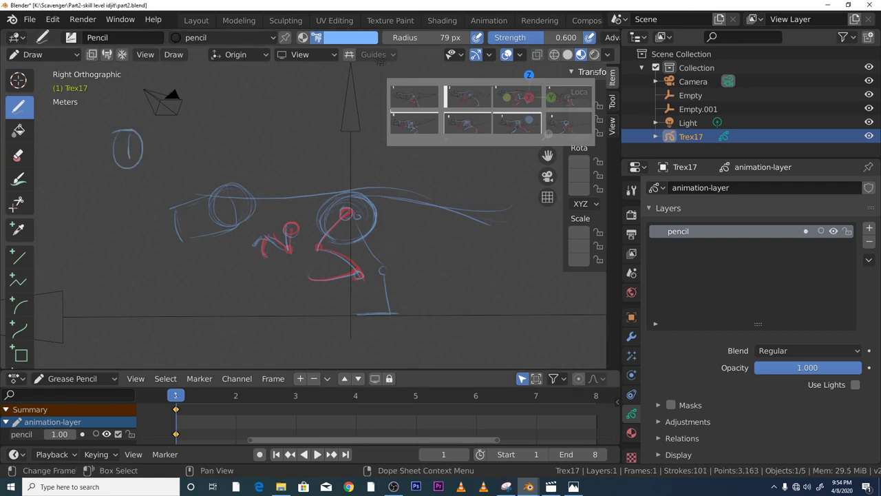
# Create a keyframe on frame 2 by drawing a short stroke there.
pyautogui.click(252, 394)
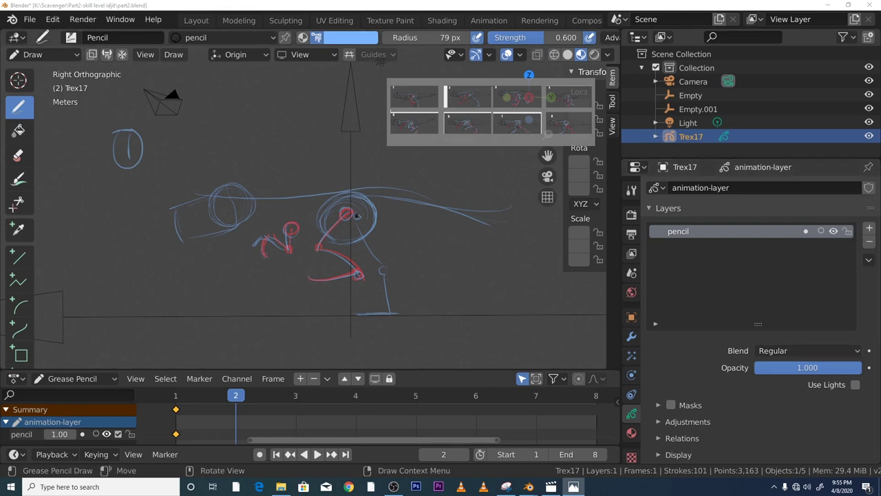
pyautogui.click(355, 190)
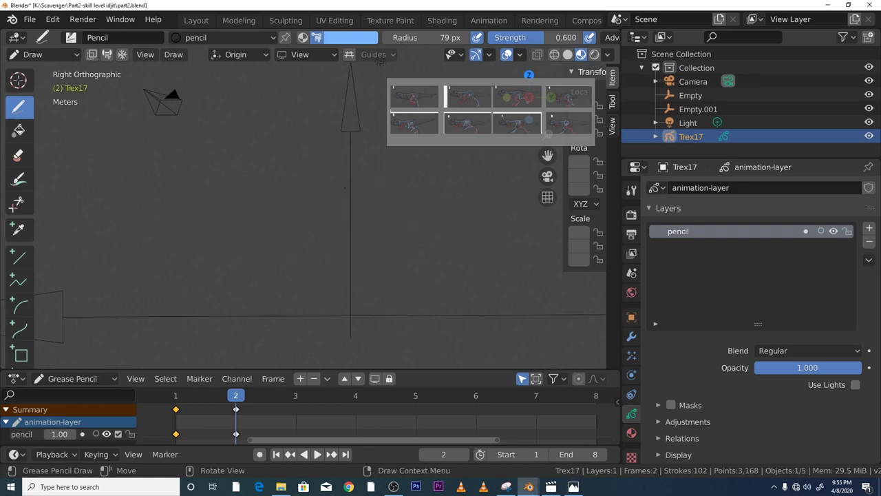
pyautogui.press('space')
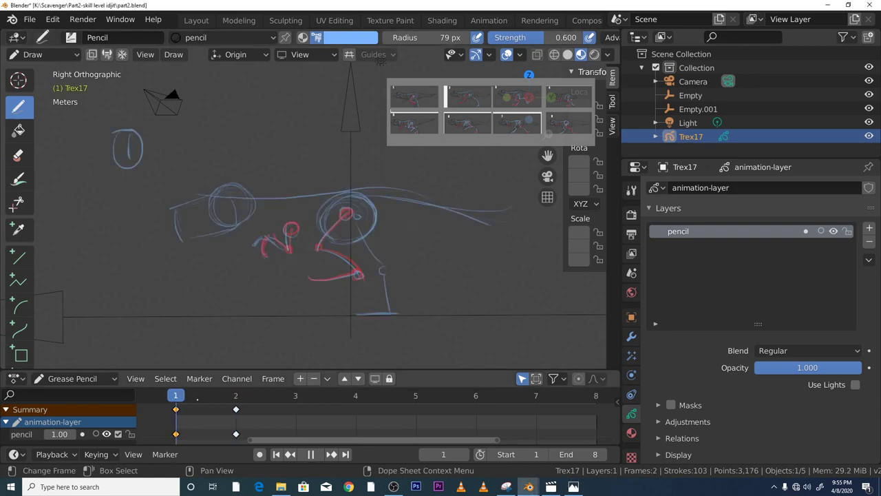
pyautogui.press('Escape')
pyautogui.moveTo(344, 209); pyautogui.dragTo(364, 215)
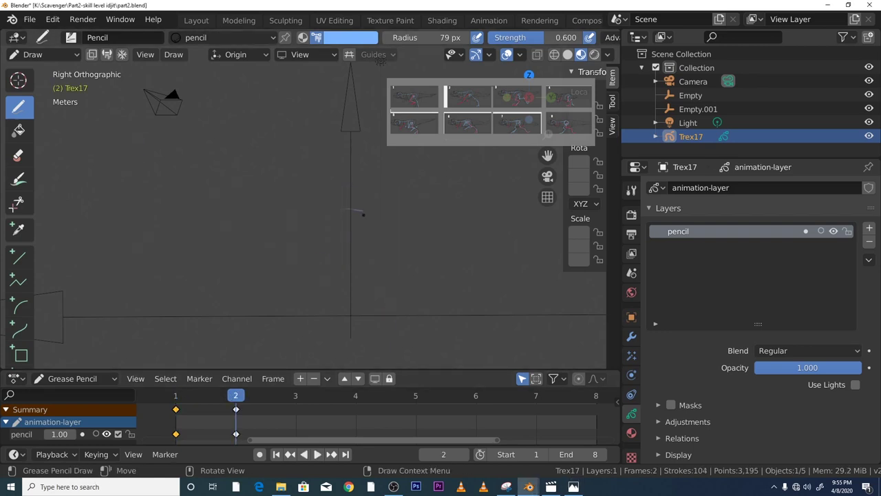
# Compare frames 1 and 2 in playback, then enable onion skinning on the pencil layer.
pyautogui.press('Left')
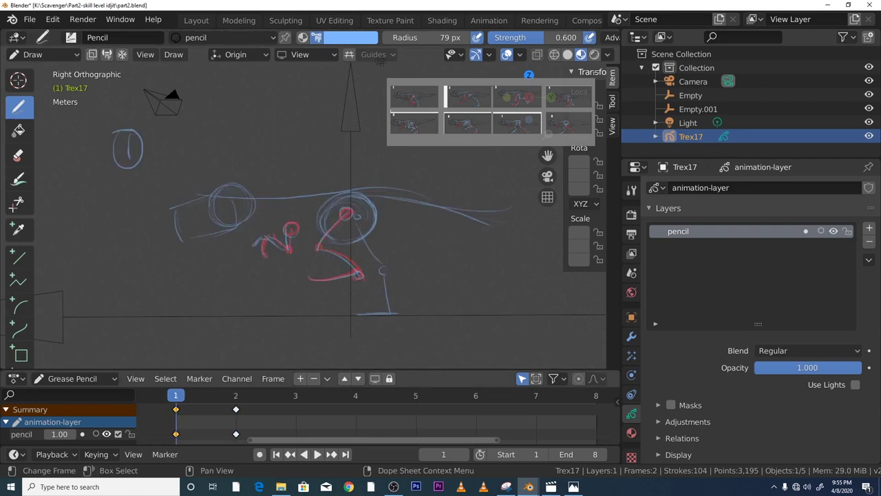
pyautogui.press('Right')
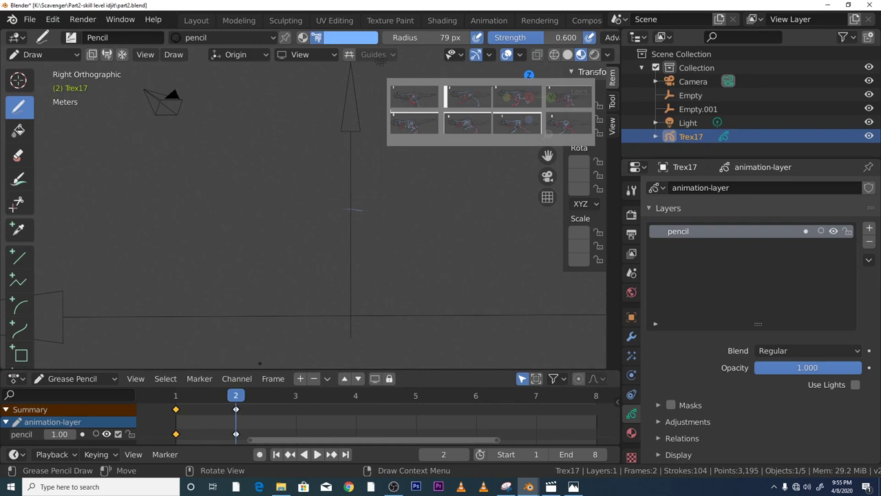
pyautogui.press('space')
pyautogui.press('Escape')
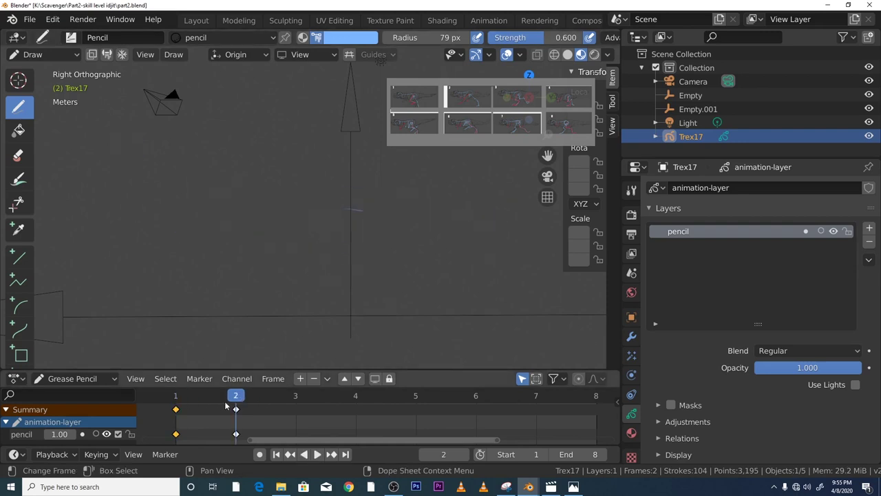
pyautogui.click(821, 232)
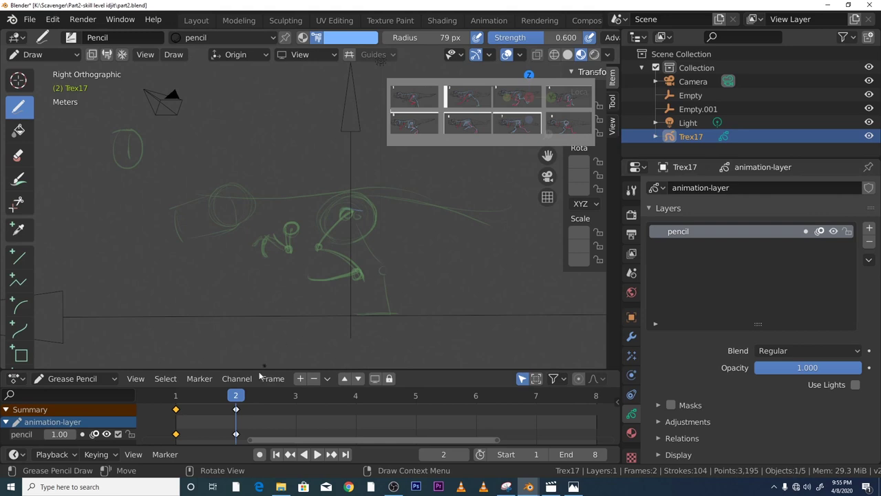
# Redraw the body circle on frame 2 over the green onion skin.
pyautogui.press('space')
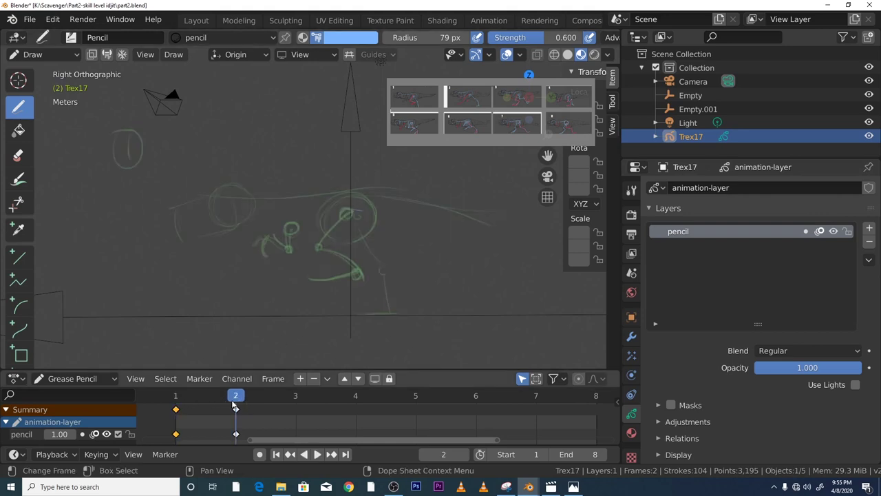
pyautogui.press('space')
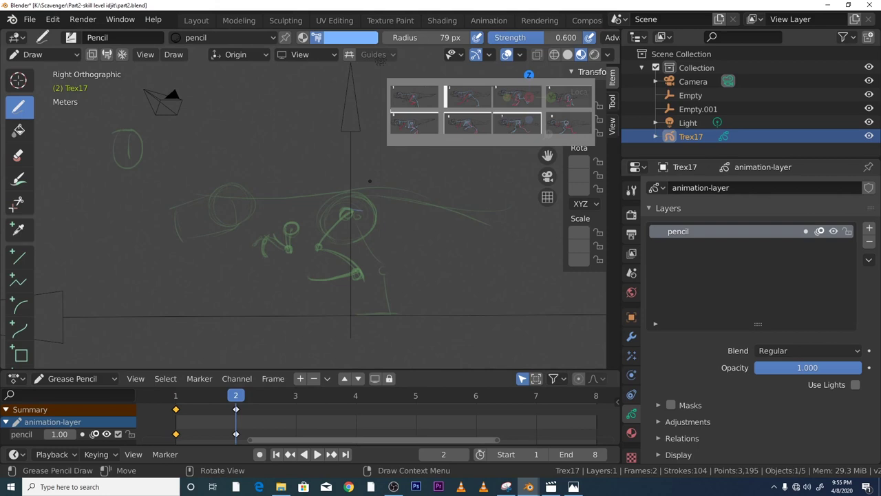
pyautogui.moveTo(316, 214); pyautogui.dragTo(317, 231)
pyautogui.moveTo(358, 210); pyautogui.dragTo(374, 220)
pyautogui.moveTo(334, 190)
pyautogui.mouseDown()
pyautogui.moveTo(365, 184)
pyautogui.moveTo(322, 230)
pyautogui.moveTo(365, 187)
pyautogui.mouseUp()
pyautogui.moveTo(326, 237); pyautogui.dragTo(349, 234)
pyautogui.moveTo(362, 205); pyautogui.dragTo(375, 233)
pyautogui.moveTo(376, 206)
pyautogui.mouseDown()
pyautogui.moveTo(332, 205)
pyautogui.moveTo(327, 238)
pyautogui.moveTo(376, 261)
pyautogui.moveTo(350, 228)
pyautogui.moveTo(364, 217)
pyautogui.moveTo(404, 261)
pyautogui.mouseUp()
# Add the striding leg and eye strokes, then return to frame 1.
pyautogui.moveTo(404, 262)
pyautogui.mouseDown()
pyautogui.moveTo(428, 320)
pyautogui.moveTo(415, 297)
pyautogui.moveTo(430, 316)
pyautogui.moveTo(420, 307)
pyautogui.moveTo(434, 307)
pyautogui.mouseUp()
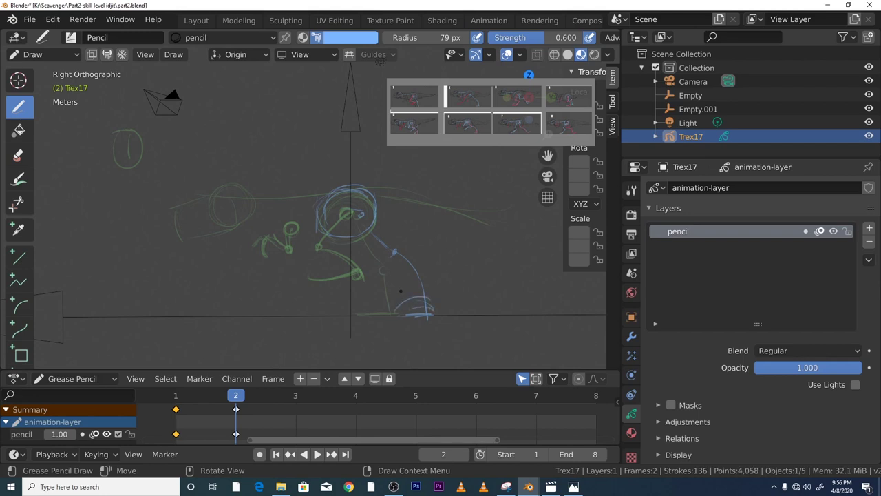
pyautogui.moveTo(342, 219)
pyautogui.mouseDown()
pyautogui.moveTo(323, 235)
pyautogui.moveTo(379, 207)
pyautogui.moveTo(347, 244)
pyautogui.moveTo(339, 235)
pyautogui.moveTo(307, 250)
pyautogui.mouseUp()
pyautogui.press('Left')
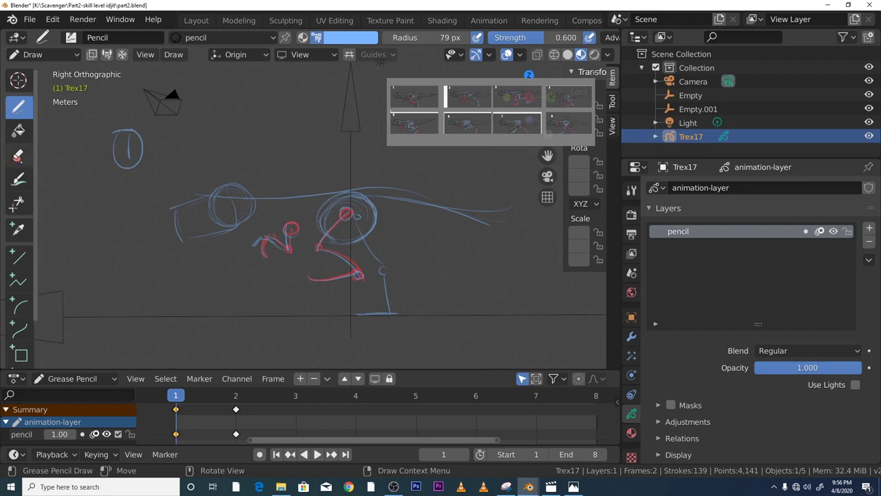
# Erase the red leg strokes below the hip with a 34 px eraser.
pyautogui.press('e')
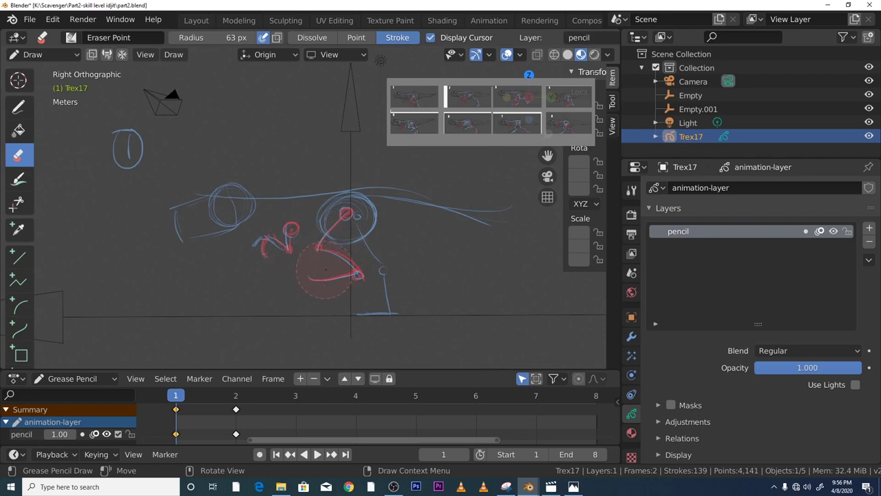
pyautogui.press('f')
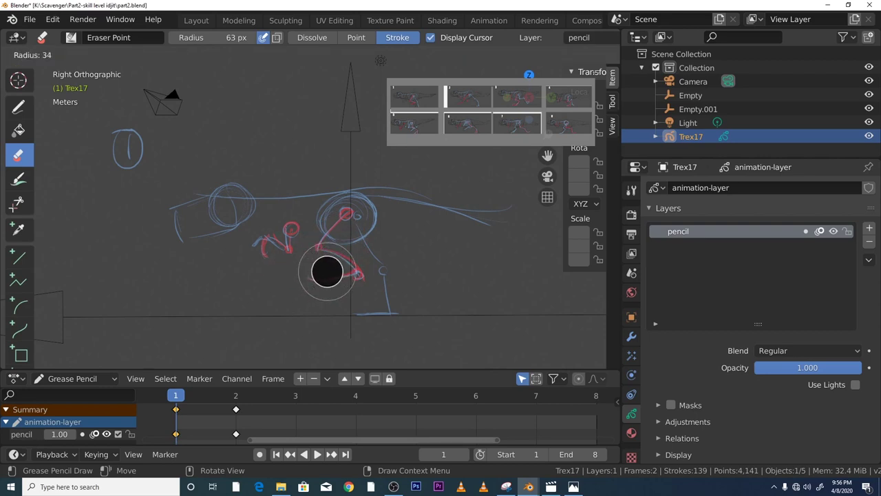
pyautogui.click(339, 272)
pyautogui.moveTo(339, 272)
pyautogui.mouseDown()
pyautogui.moveTo(358, 265)
pyautogui.moveTo(320, 245)
pyautogui.moveTo(332, 245)
pyautogui.mouseUp()
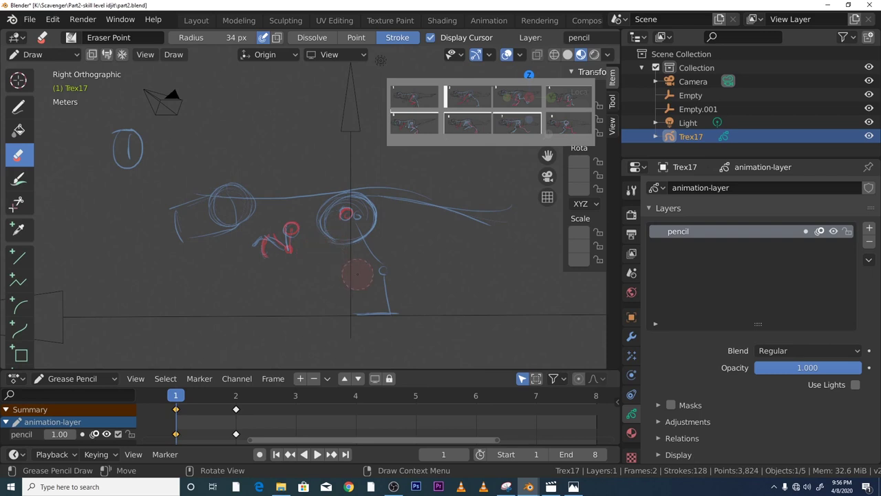
# Switch back to drawing with the pencil tool.
pyautogui.hotkey('ctrl', 'Tab')
pyautogui.click(354, 195)
pyautogui.press('q')
pyautogui.click(349, 275)
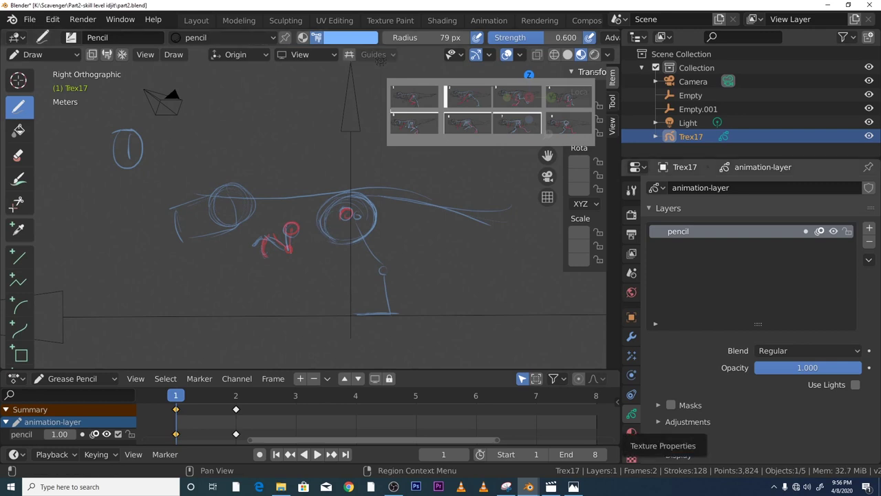
# Try onion skin Keyframes After 1 in playback, then set it to 0 and go to frame 1.
pyautogui.scroll(-6, 738, 428)
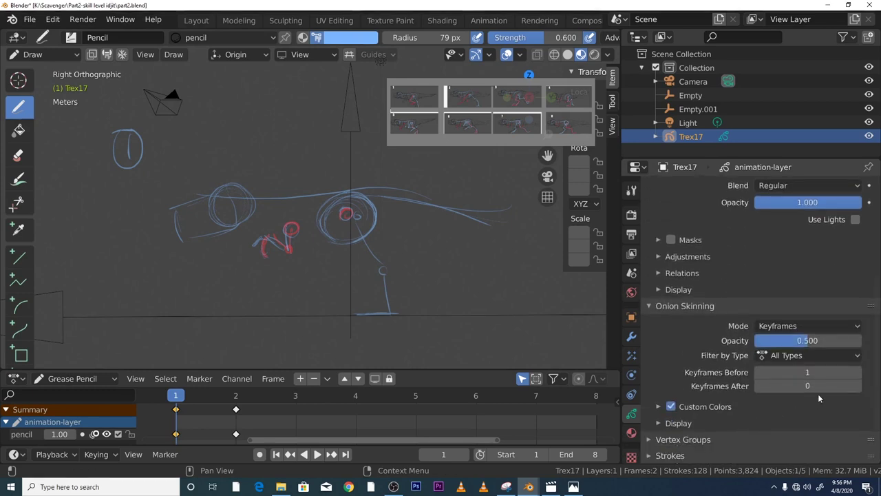
pyautogui.click(857, 387)
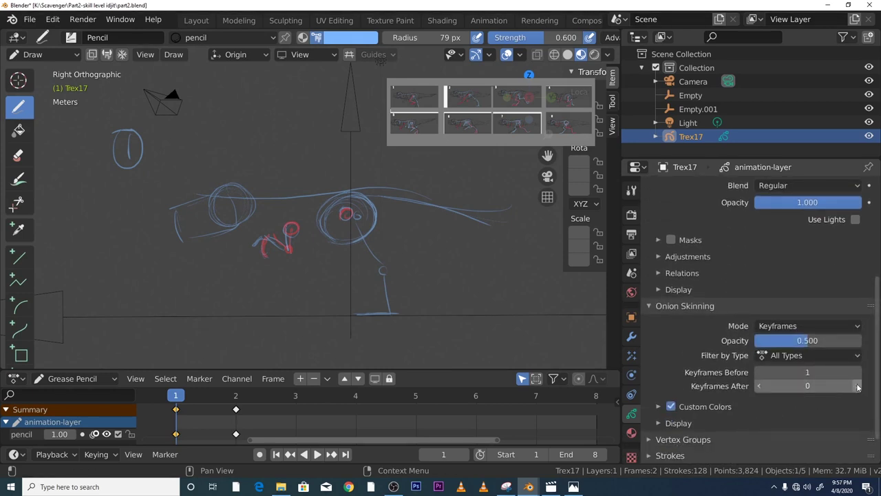
pyautogui.scroll(3, 482, 330)
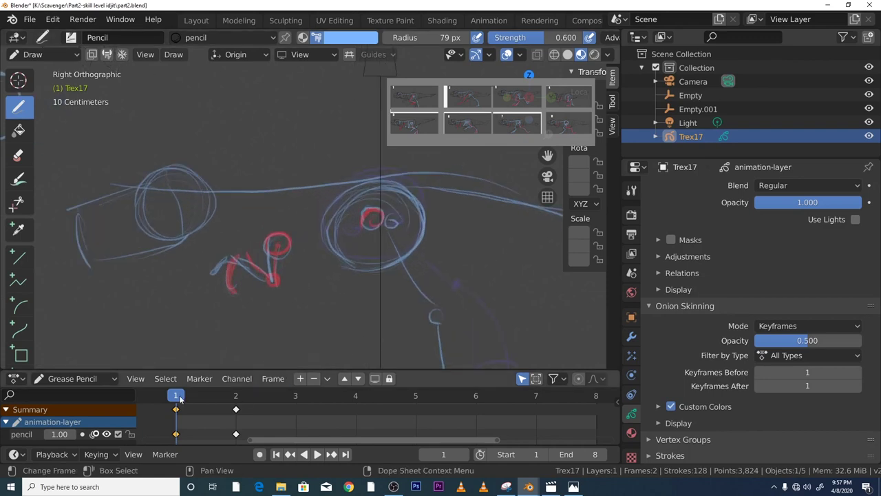
pyautogui.press('space')
pyautogui.press('space')
pyautogui.click(759, 386)
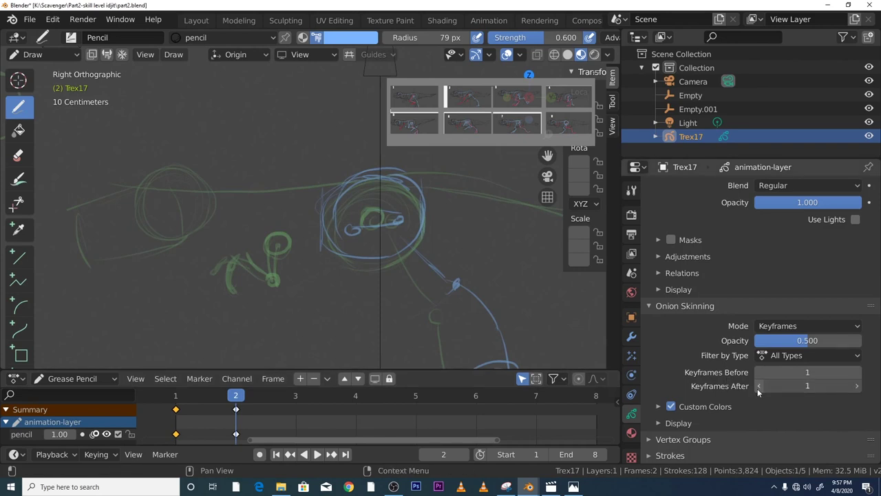
pyautogui.scroll(-3, 323, 295)
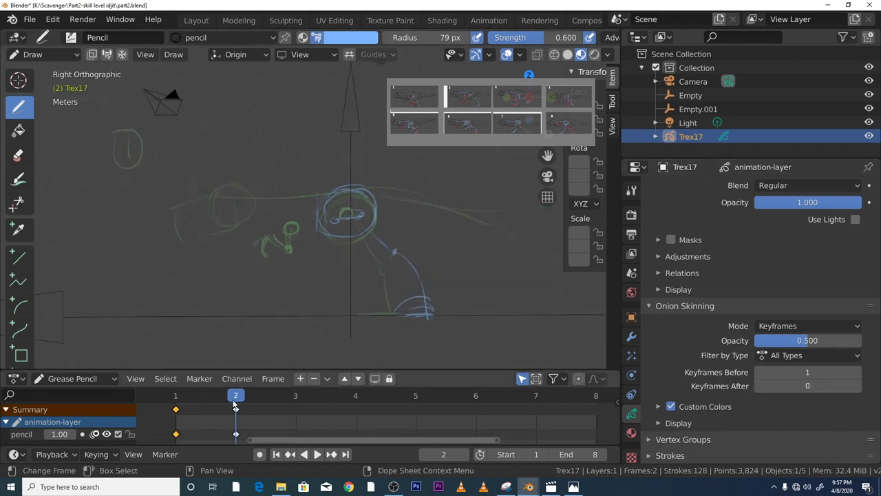
pyautogui.click(175, 395)
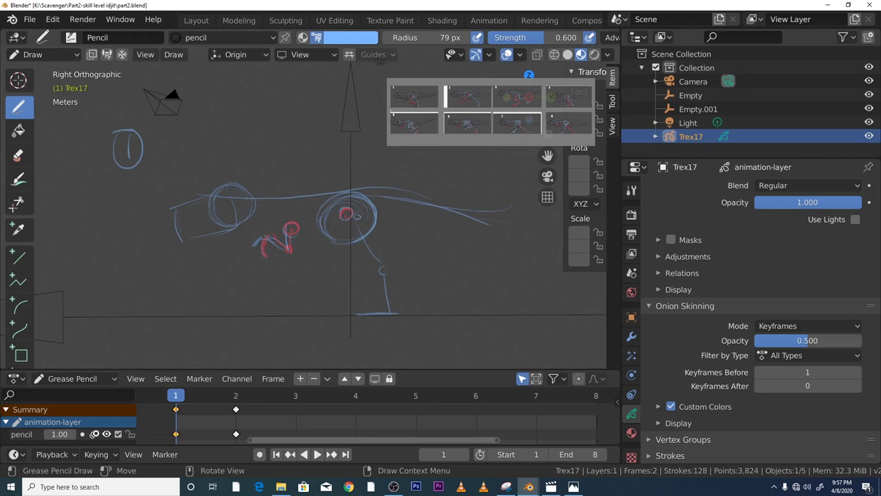
# Sketch a new blue leg from the hip circle down to a knee circle and foot.
pyautogui.moveTo(345, 217); pyautogui.dragTo(318, 254)
pyautogui.moveTo(325, 259)
pyautogui.mouseDown()
pyautogui.moveTo(363, 276)
pyautogui.moveTo(359, 268)
pyautogui.mouseUp()
pyautogui.click(318, 278)
pyautogui.moveTo(314, 278)
pyautogui.mouseDown()
pyautogui.moveTo(351, 275)
pyautogui.moveTo(300, 292)
pyautogui.mouseUp()
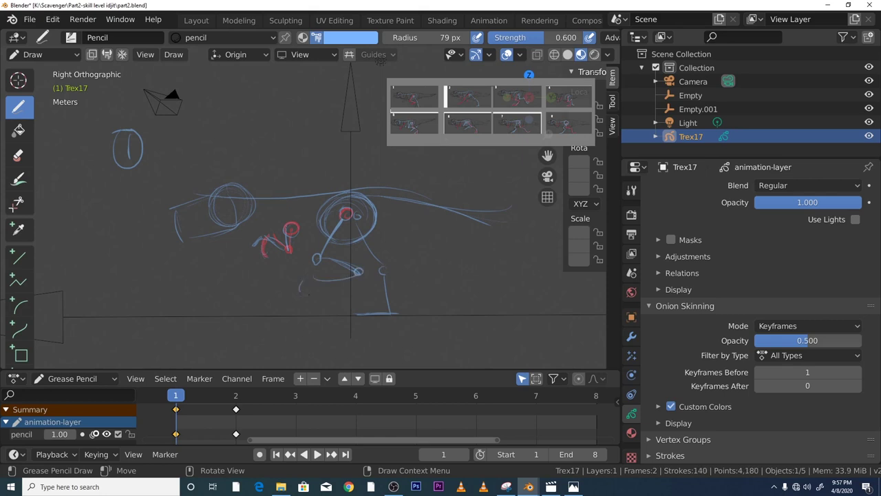
pyautogui.click(300, 291)
pyautogui.click(344, 37)
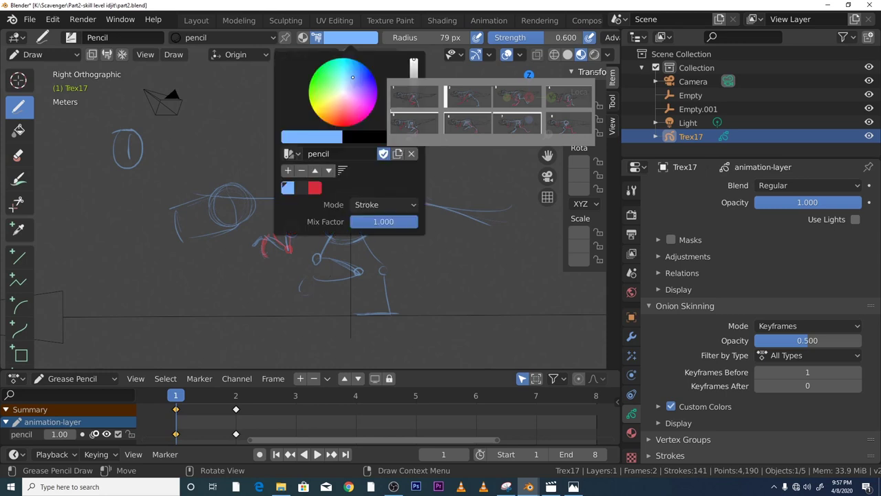
# Trace frame 1's new leg in red from the hip through the knee to the foot.
pyautogui.click(314, 188)
pyautogui.click(319, 250)
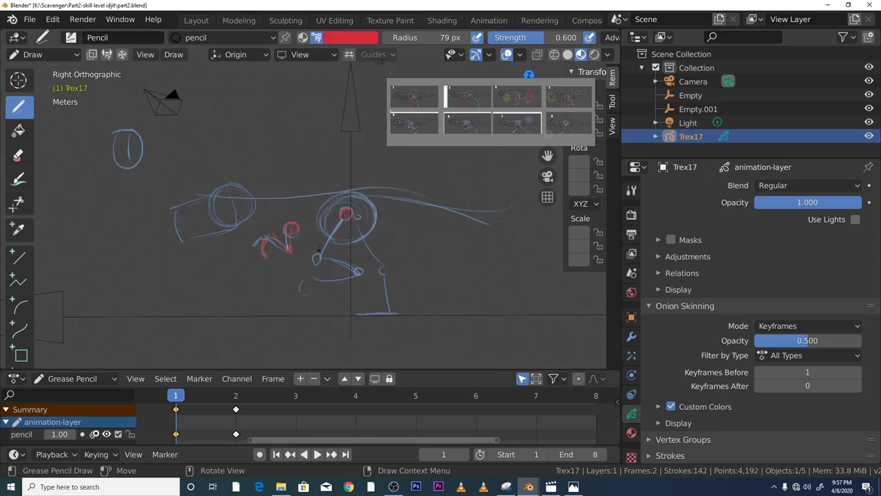
pyautogui.click(350, 37)
pyautogui.moveTo(316, 259); pyautogui.dragTo(346, 214)
pyautogui.click(345, 213)
pyautogui.moveTo(316, 259)
pyautogui.mouseDown()
pyautogui.moveTo(358, 272)
pyautogui.moveTo(299, 283)
pyautogui.moveTo(357, 275)
pyautogui.mouseUp()
# On frame 2, draw a long red leg line down-left from the hip circle.
pyautogui.click(236, 407)
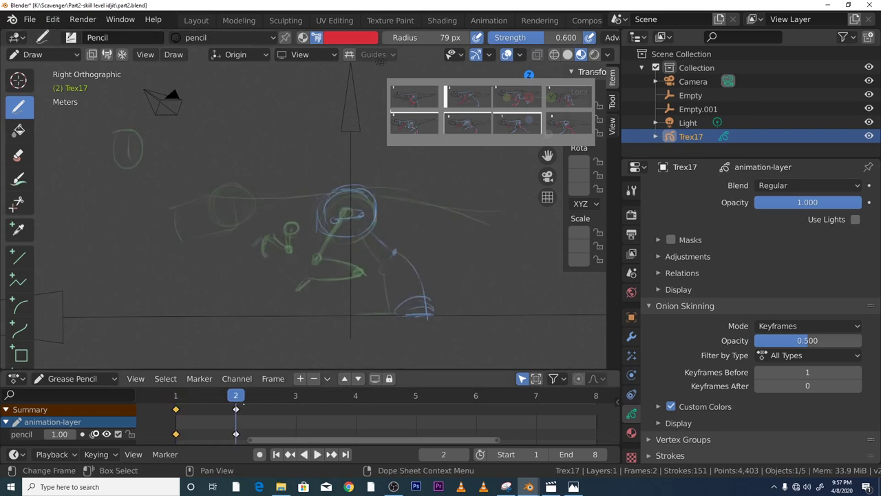
pyautogui.press('space')
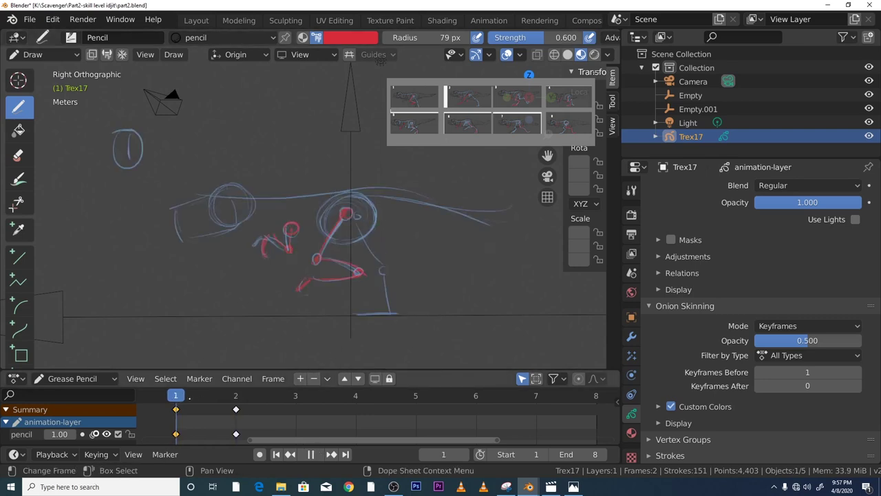
pyautogui.press('space')
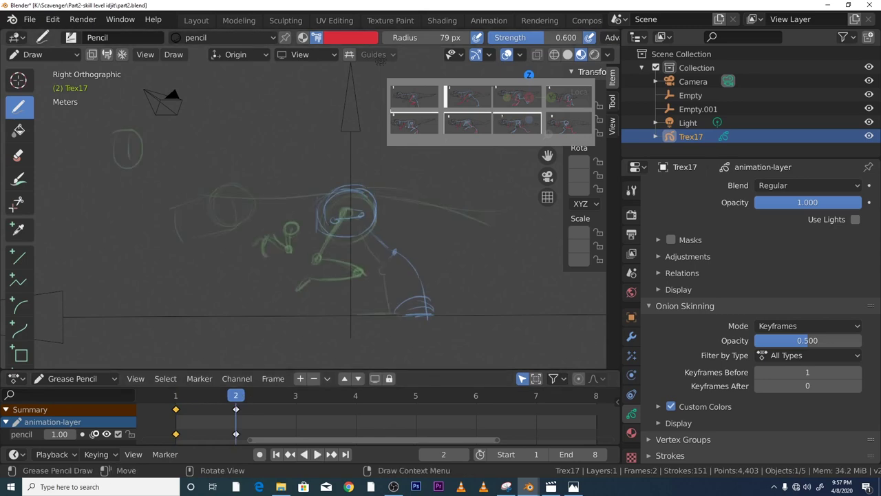
pyautogui.moveTo(360, 214); pyautogui.dragTo(304, 256)
pyautogui.moveTo(340, 217); pyautogui.dragTo(272, 297)
pyautogui.moveTo(307, 258)
pyautogui.mouseDown()
pyautogui.moveTo(274, 289)
pyautogui.moveTo(289, 274)
pyautogui.moveTo(279, 298)
pyautogui.moveTo(238, 307)
pyautogui.moveTo(303, 261)
pyautogui.mouseUp()
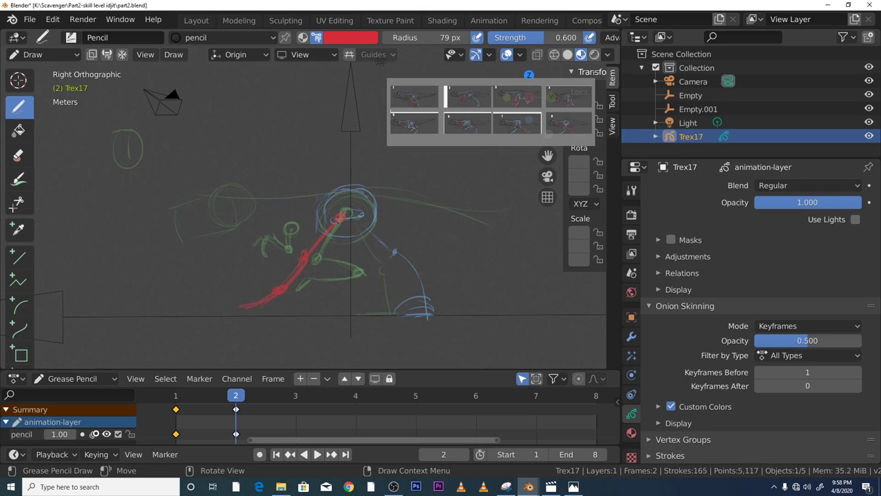
# Stop playback on frame 2 and switch the pencil colour back to blue.
pyautogui.press('space')
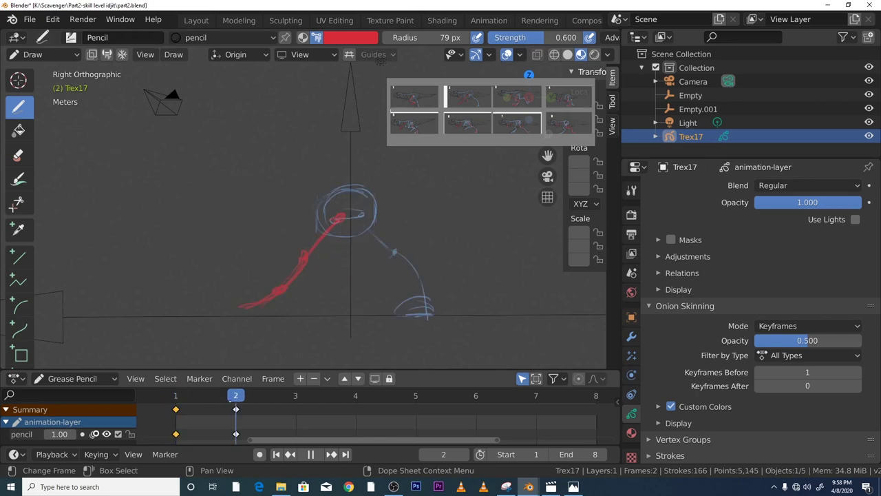
pyautogui.press('space')
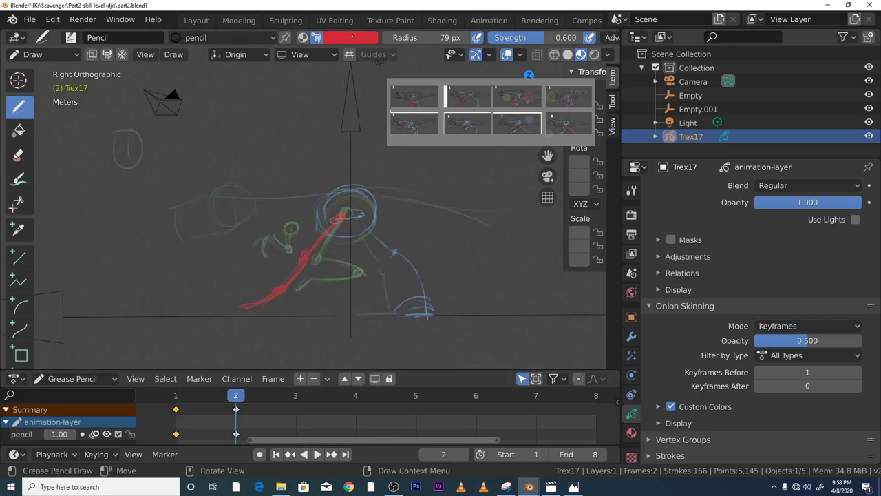
pyautogui.click(351, 37)
pyautogui.click(288, 188)
pyautogui.click(470, 173)
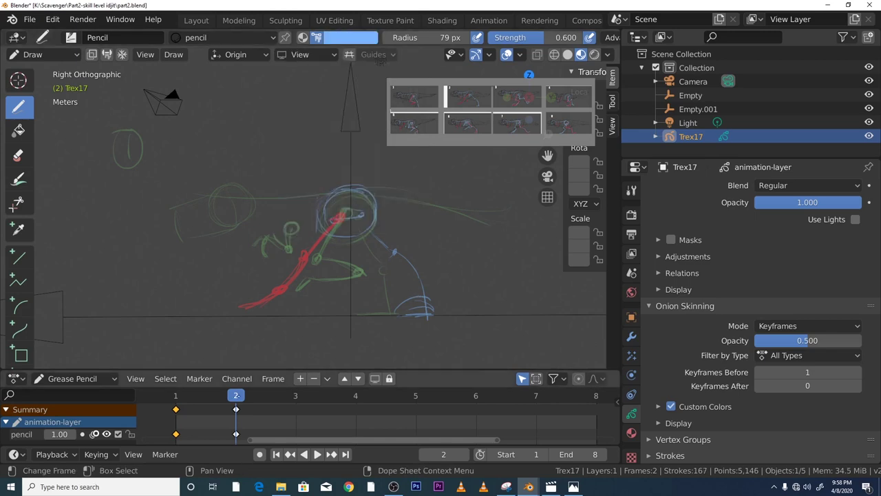
pyautogui.press('Left')
pyautogui.press('Right')
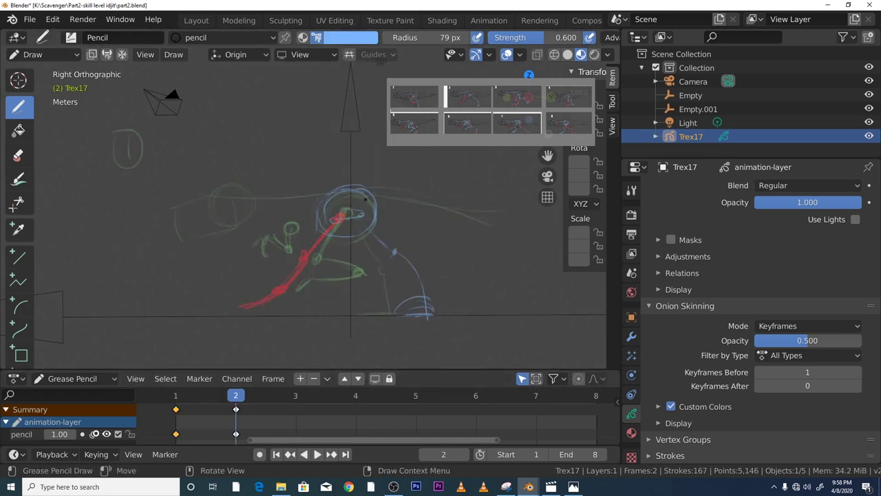
# Sketch the T-rex's back line, body strokes, hip circle and left head outline in blue, then play.
pyautogui.moveTo(372, 195); pyautogui.dragTo(498, 211)
pyautogui.moveTo(330, 214); pyautogui.dragTo(359, 220)
pyautogui.moveTo(337, 220)
pyautogui.mouseDown()
pyautogui.moveTo(365, 227)
pyautogui.moveTo(352, 237)
pyautogui.mouseUp()
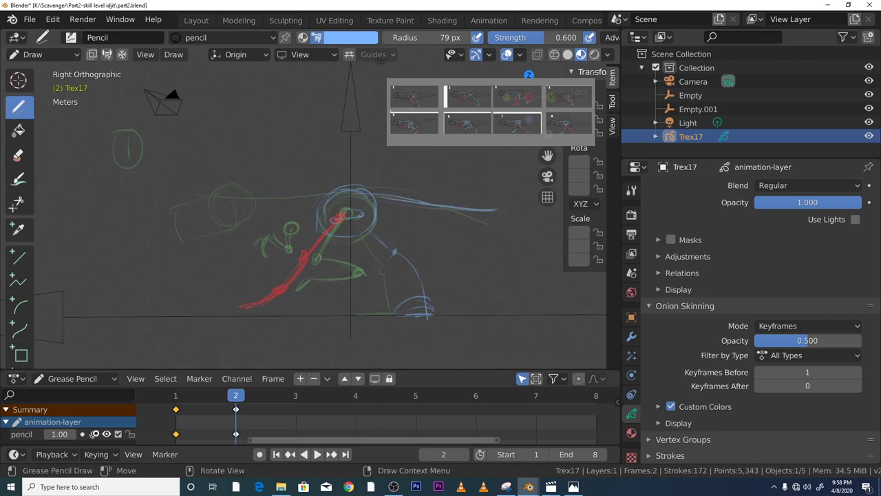
pyautogui.moveTo(240, 199); pyautogui.dragTo(342, 192)
pyautogui.moveTo(219, 219)
pyautogui.mouseDown()
pyautogui.moveTo(242, 190)
pyautogui.moveTo(227, 222)
pyautogui.mouseUp()
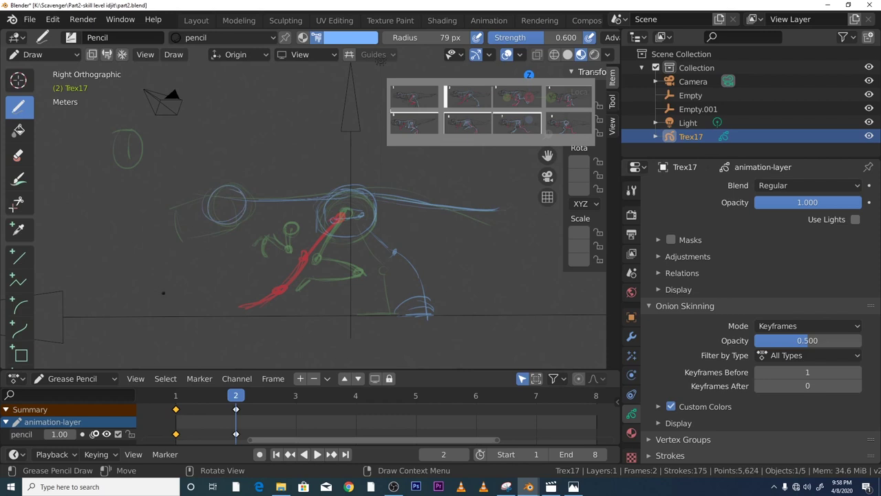
pyautogui.moveTo(227, 190)
pyautogui.mouseDown()
pyautogui.moveTo(168, 208)
pyautogui.moveTo(176, 234)
pyautogui.moveTo(248, 211)
pyautogui.mouseUp()
pyautogui.moveTo(249, 208); pyautogui.dragTo(238, 187)
pyautogui.press('space')
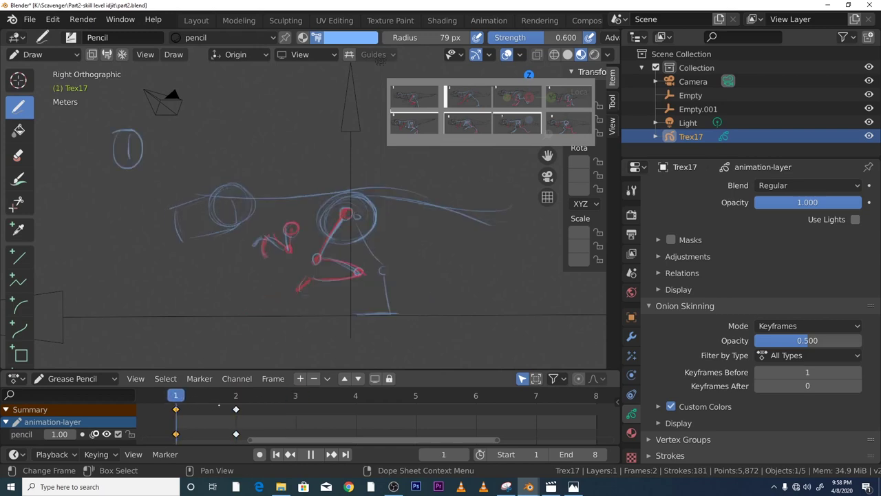
pyautogui.press('space')
pyautogui.press('space')
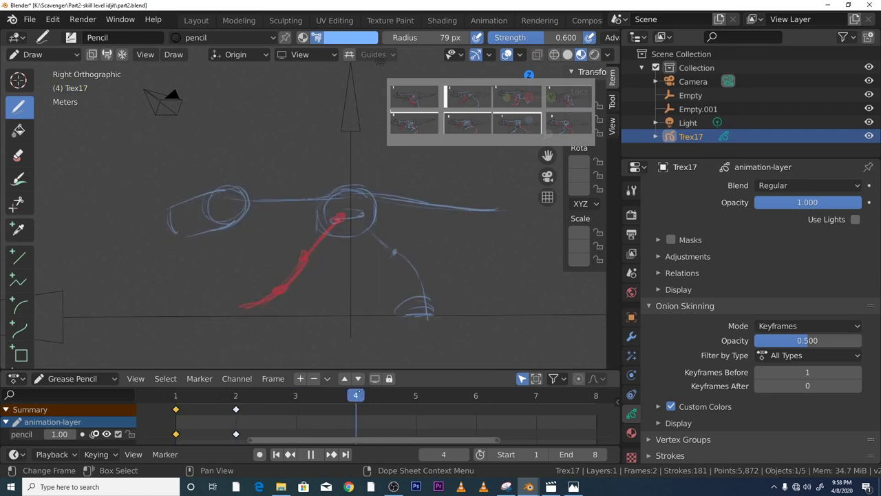
pyautogui.press('space')
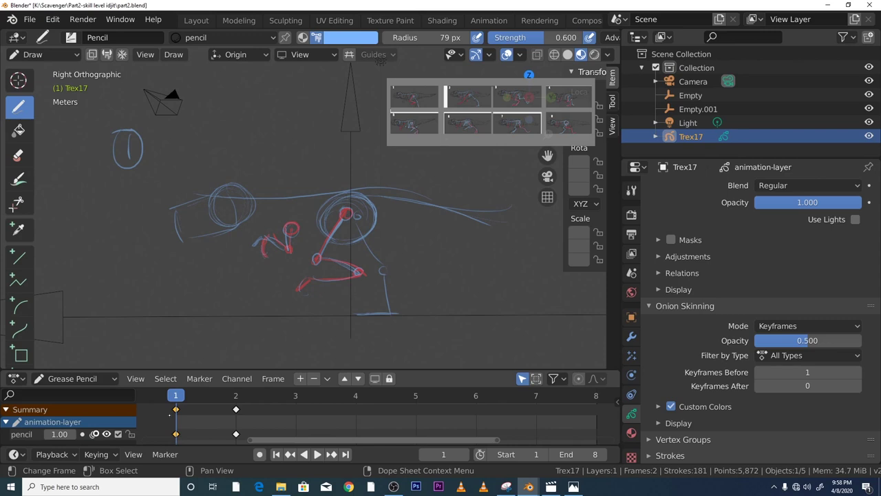
pyautogui.press('Down')
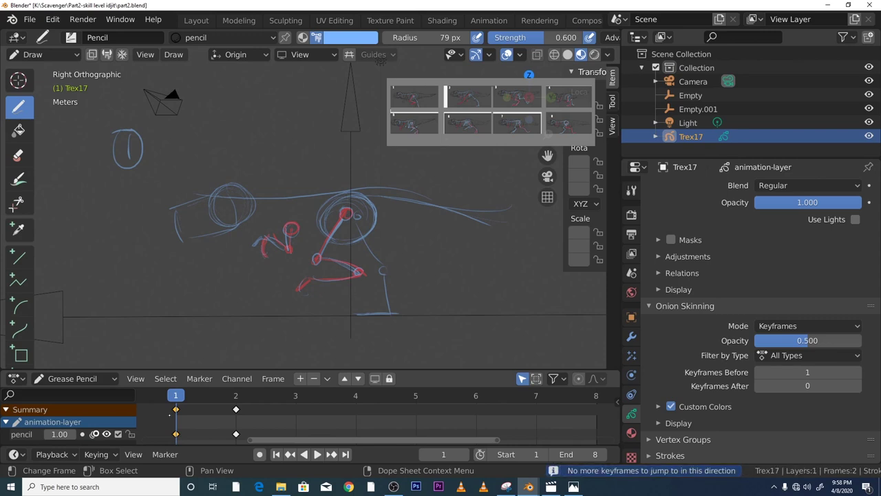
pyautogui.hotkey('alt', 'a')
pyautogui.press('[')
pyautogui.press('Right')
pyautogui.press('Left')
pyautogui.press('Right')
pyautogui.press('Left')
pyautogui.press('Right')
pyautogui.press('Left')
pyautogui.press('Right')
pyautogui.press('Left')
pyautogui.press('Right')
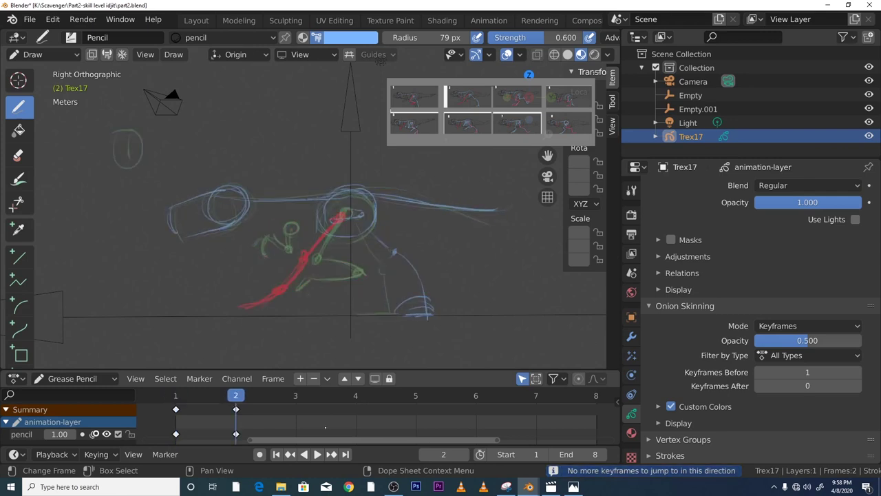
pyautogui.press('Left')
pyautogui.press('Right')
pyautogui.press('Left')
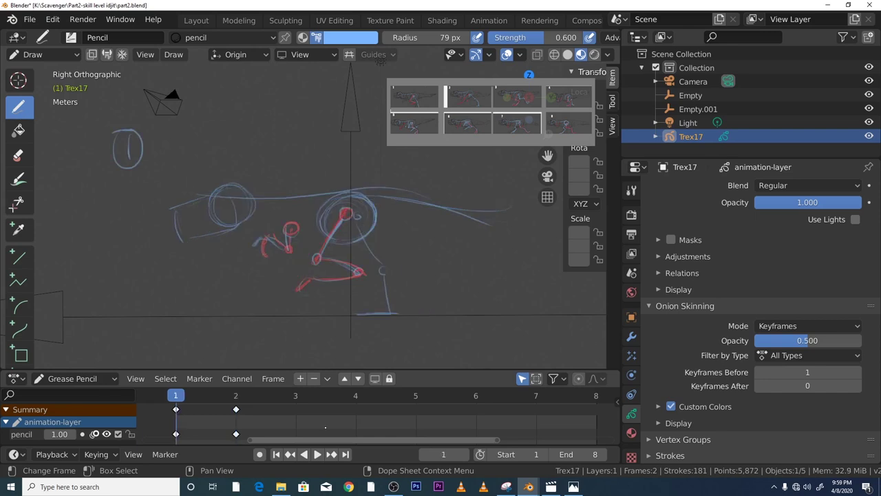
pyautogui.press('space')
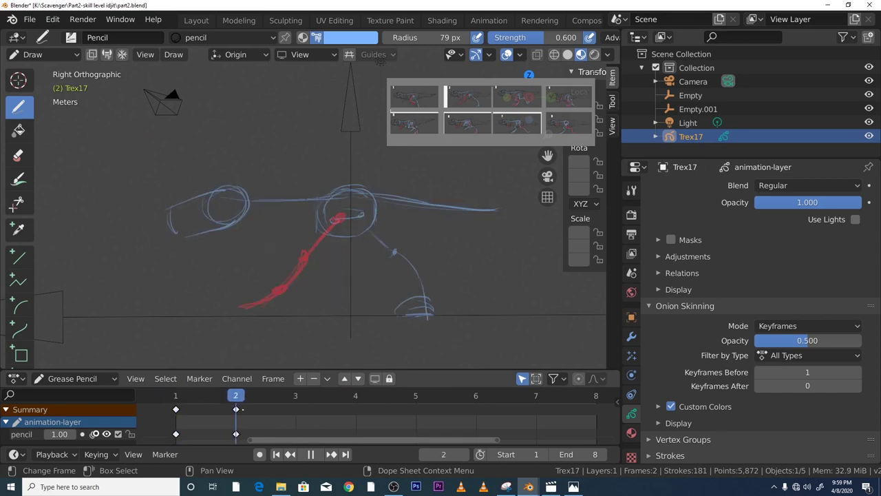
pyautogui.press('Escape')
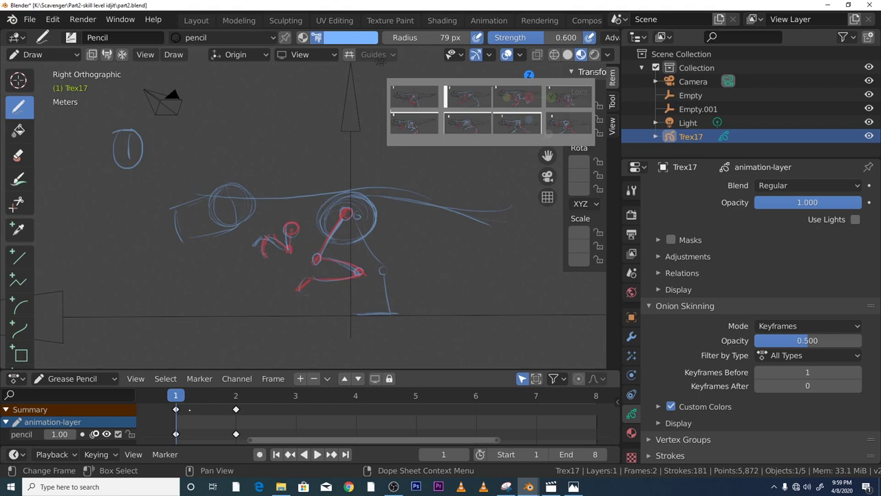
pyautogui.press('space')
pyautogui.press('Escape')
pyautogui.press('space')
pyautogui.press('space')
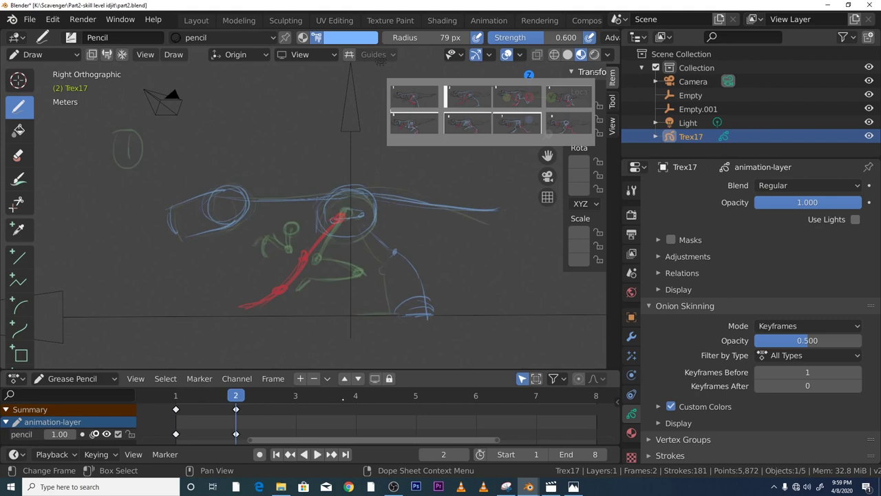
pyautogui.press('space')
pyautogui.press('space')
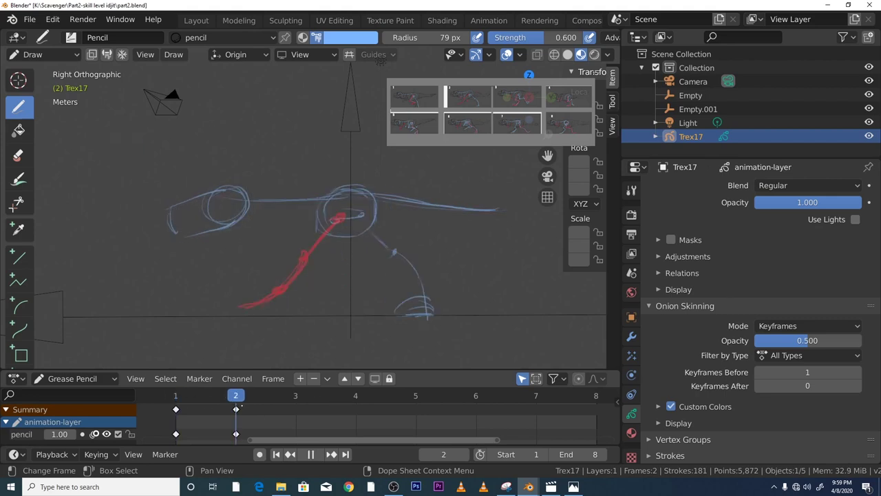
# Draw a '2' inside the small top-left circle on frame 2 and preview both frames.
pyautogui.moveTo(123, 138); pyautogui.dragTo(140, 164)
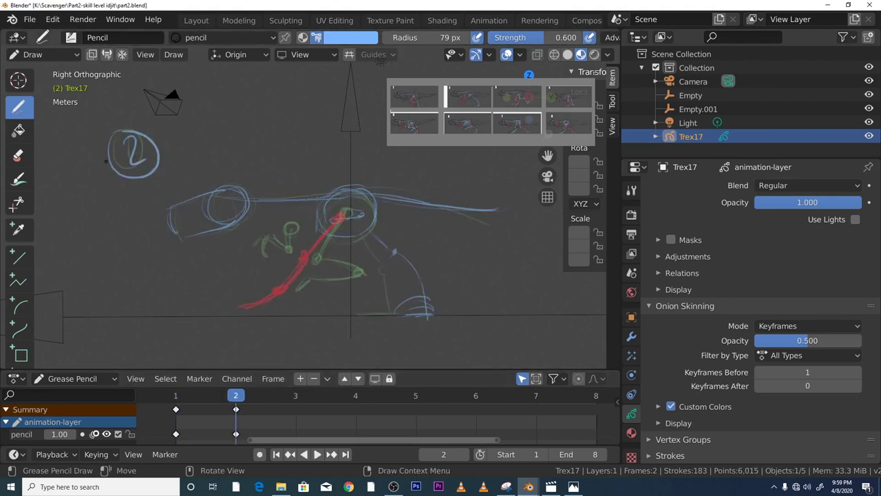
pyautogui.press('space')
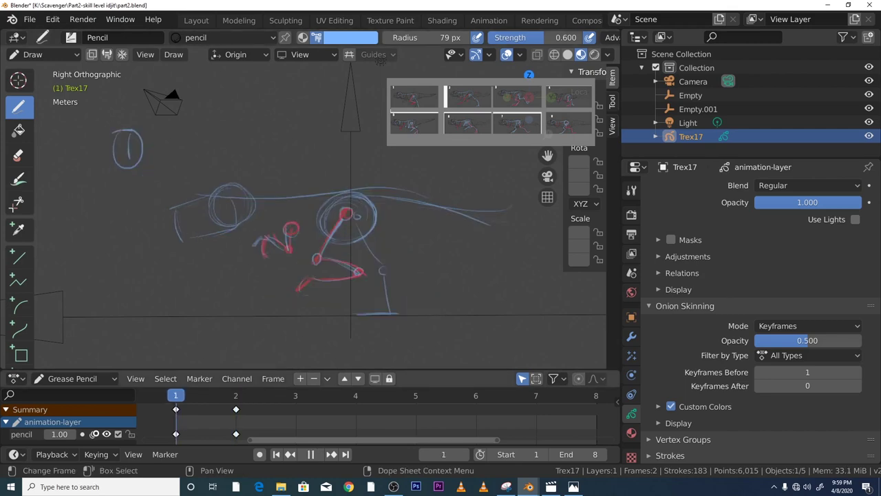
pyautogui.press('space')
pyautogui.press('space')
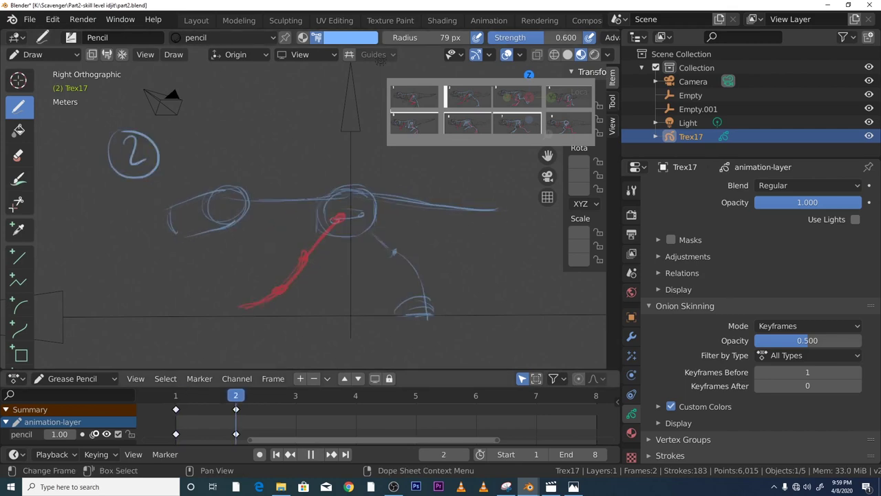
pyautogui.press('space')
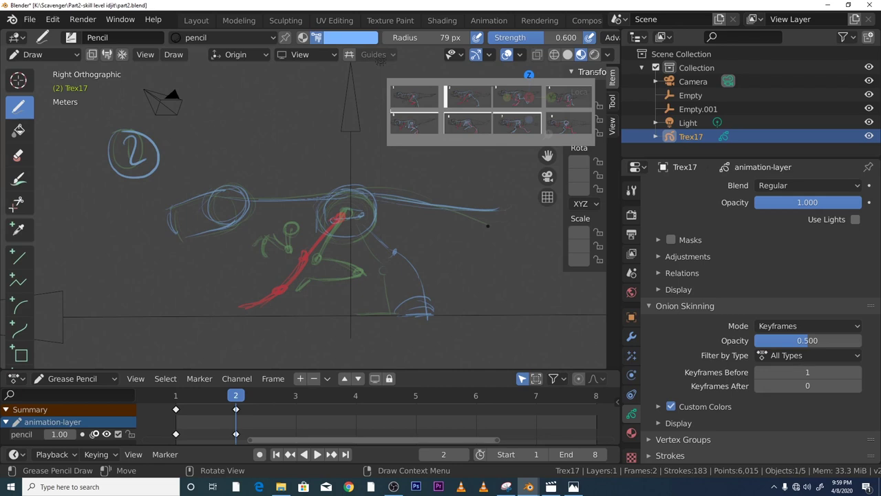
pyautogui.click(397, 488)
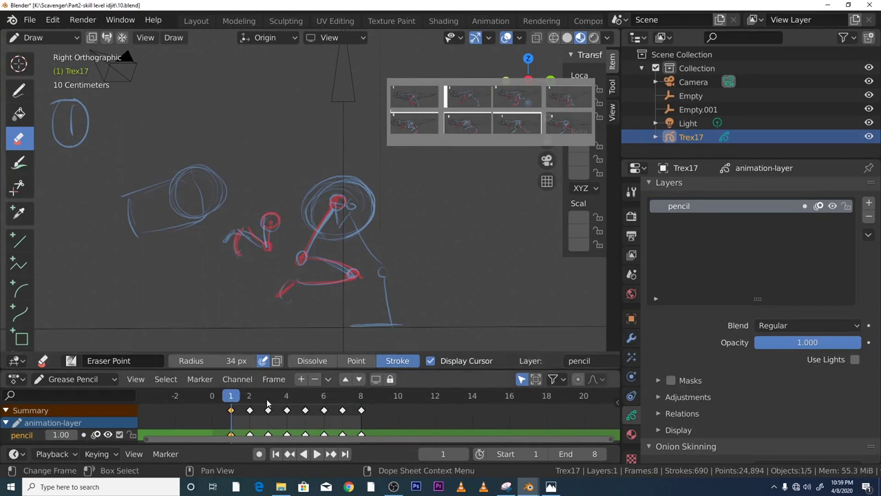
pyautogui.press('space')
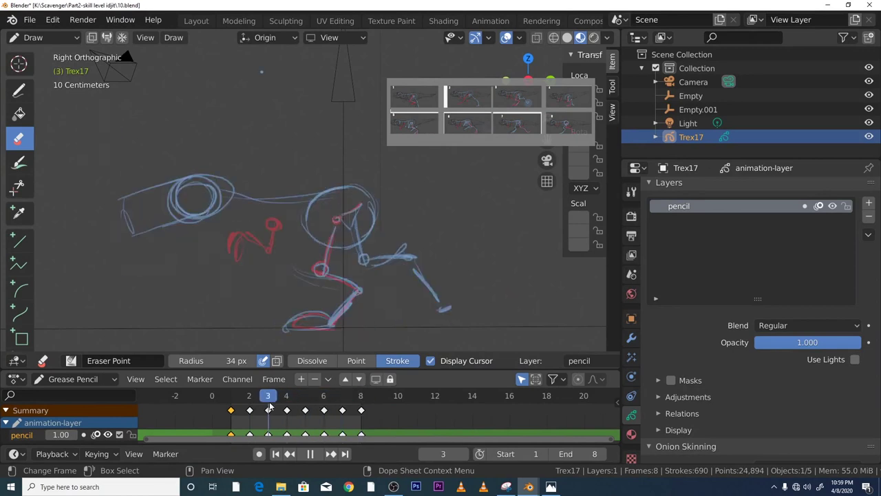
pyautogui.press('Escape')
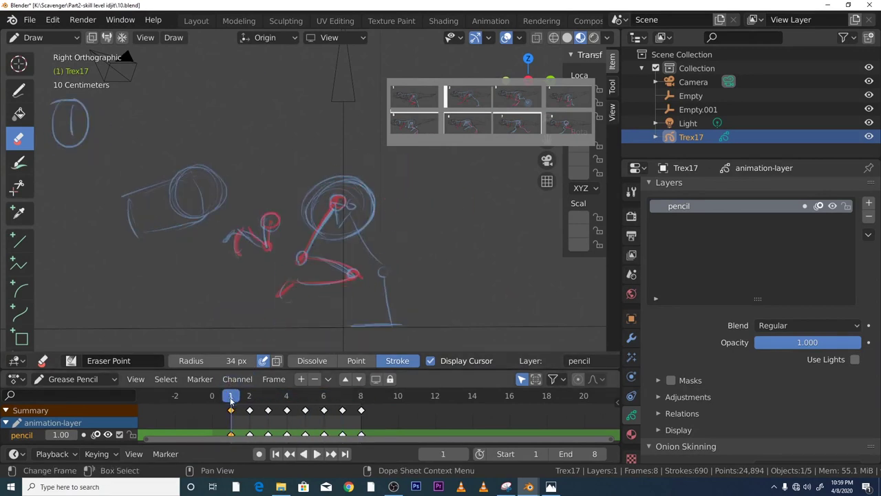
pyautogui.press('space')
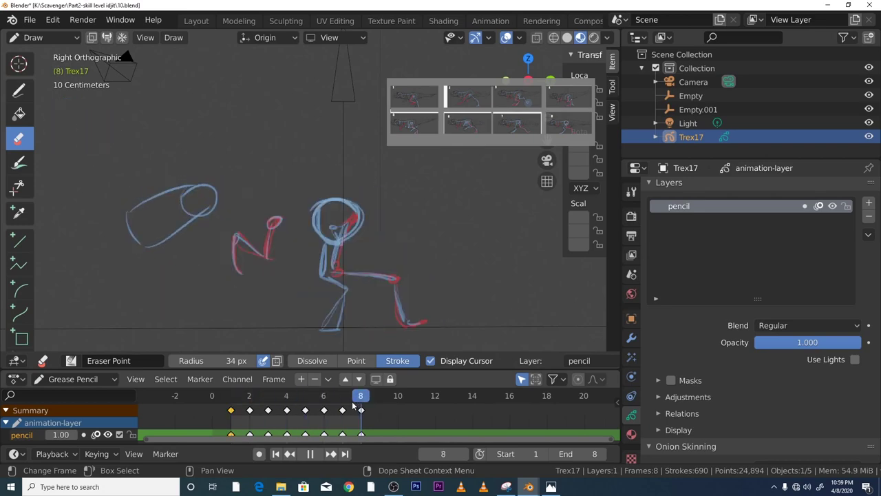
pyautogui.moveTo(353, 407); pyautogui.dragTo(231, 398)
pyautogui.press('space')
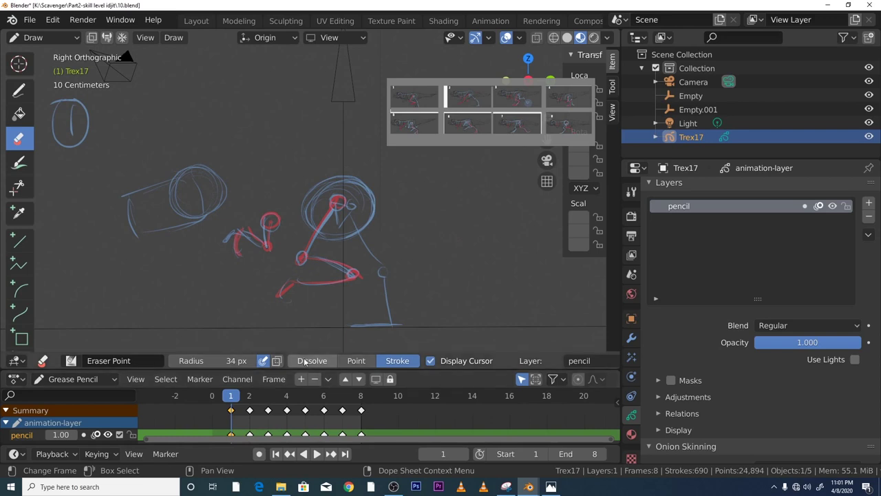
pyautogui.press('space')
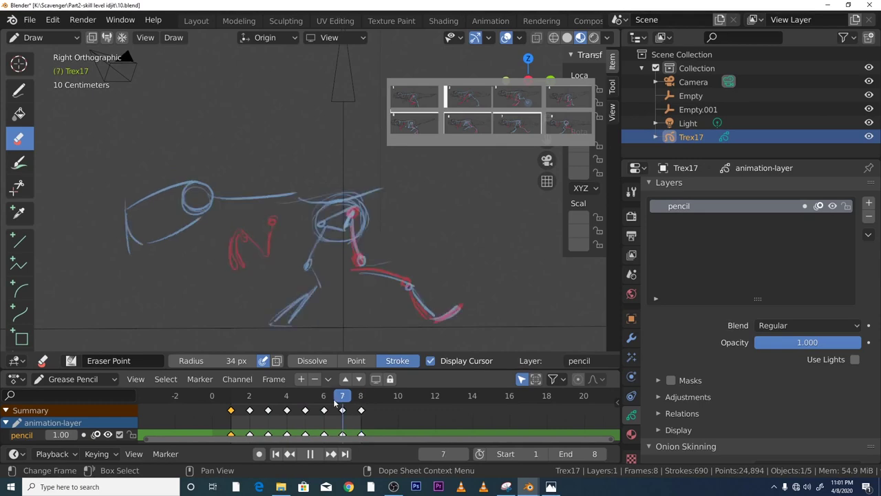
pyautogui.click(311, 454)
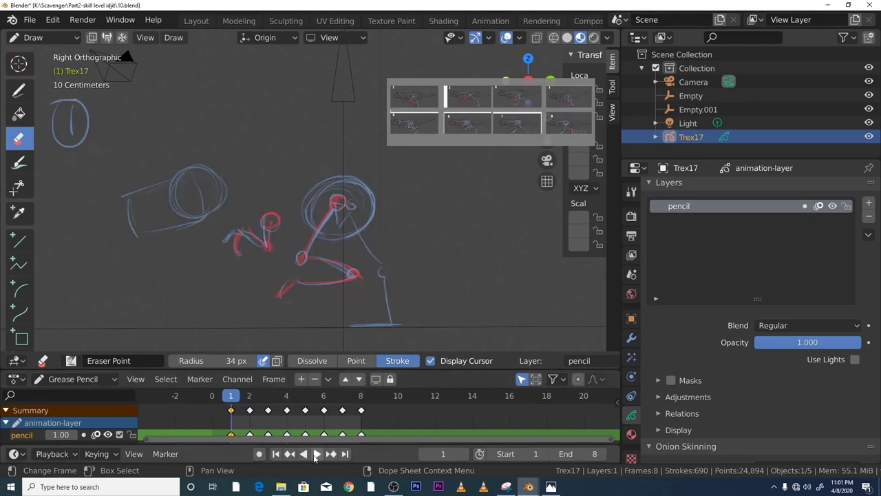
pyautogui.click(314, 457)
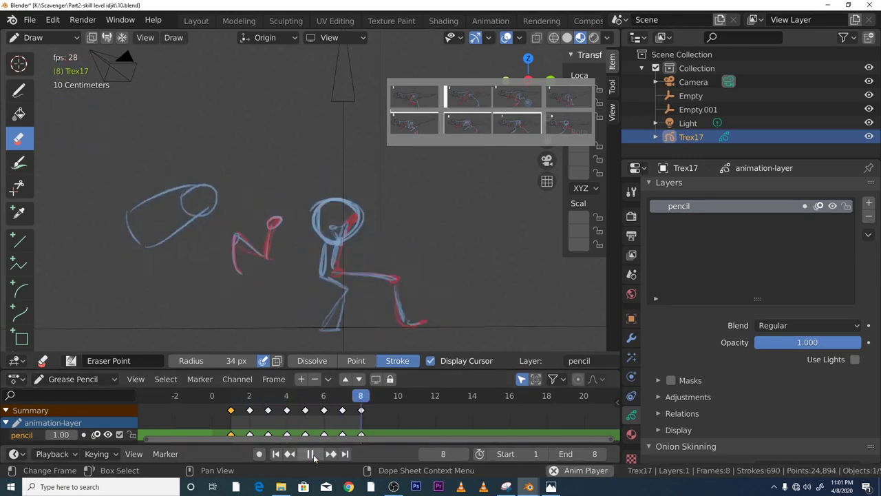
pyautogui.click(314, 457)
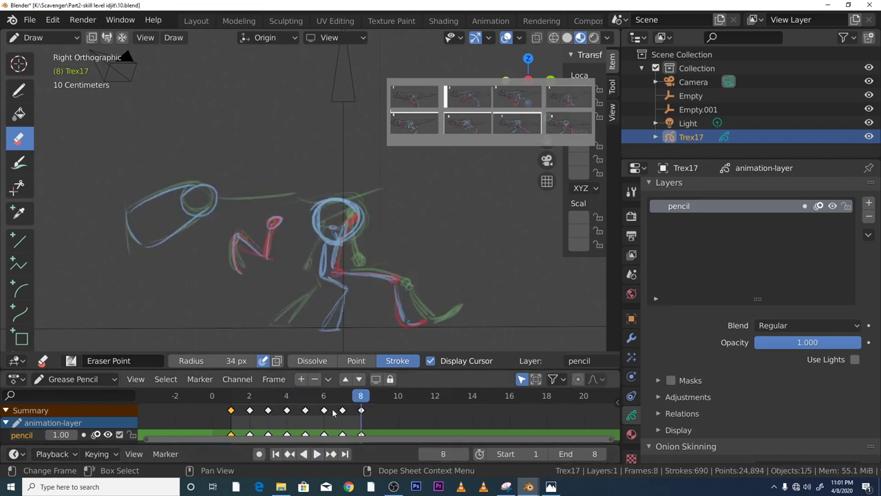
pyautogui.press('space')
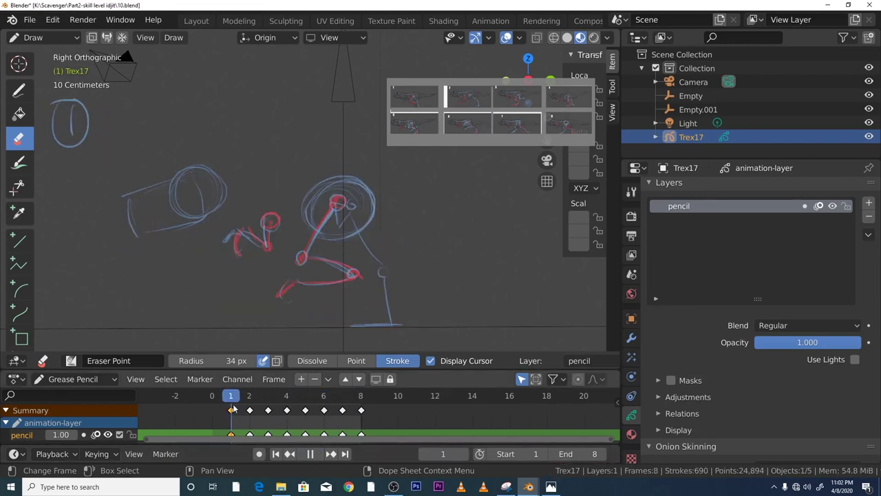
pyautogui.press('space')
pyautogui.moveTo(234, 402)
pyautogui.mouseDown()
pyautogui.moveTo(363, 406)
pyautogui.moveTo(236, 410)
pyautogui.mouseUp()
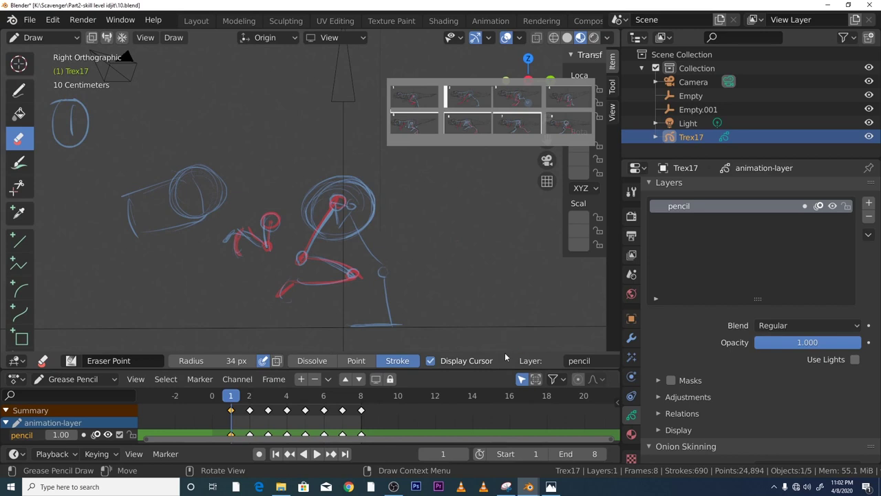
# Enlarge the Dope Sheet and scale all eight keyframes by 2 from frame 1.
pyautogui.moveTo(500, 370); pyautogui.dragTo(497, 338)
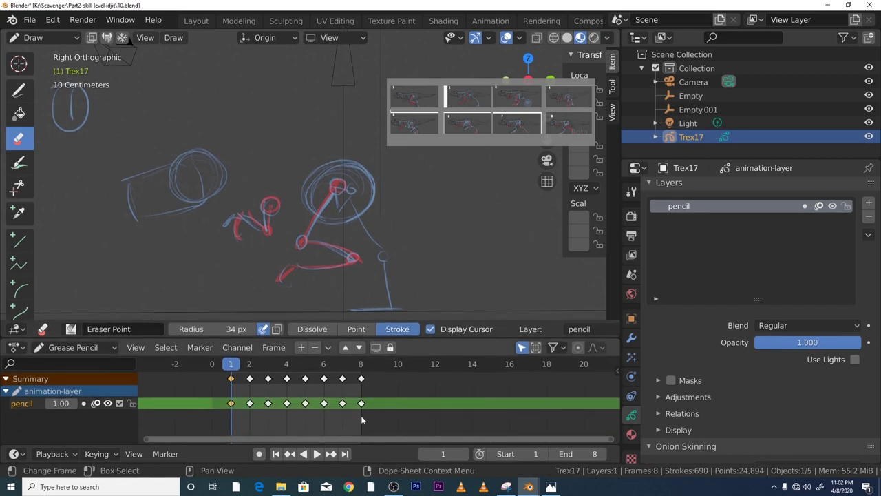
pyautogui.press('space')
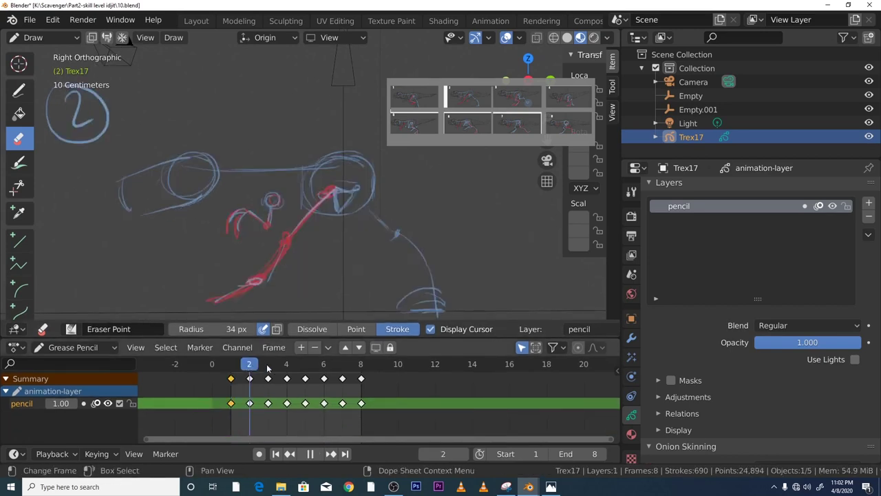
pyautogui.press('space')
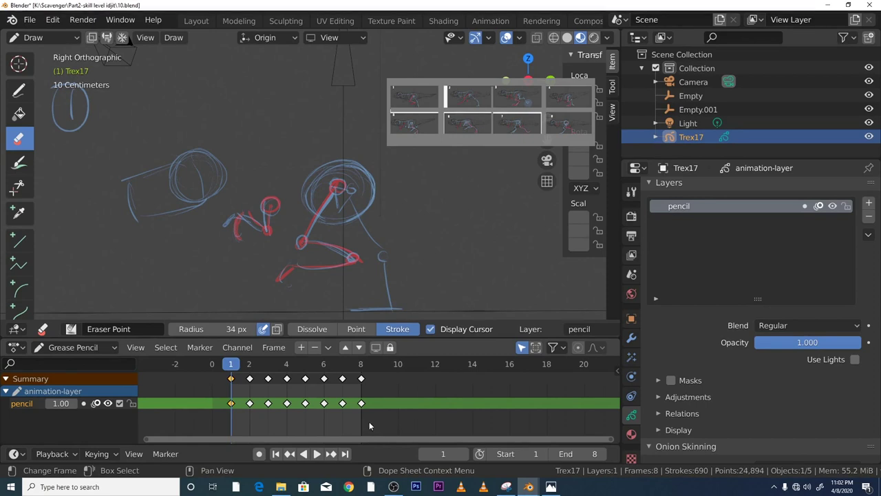
pyautogui.moveTo(369, 422)
pyautogui.mouseDown()
pyautogui.moveTo(360, 372)
pyautogui.moveTo(205, 367)
pyautogui.moveTo(250, 365)
pyautogui.moveTo(232, 367)
pyautogui.mouseUp()
pyautogui.press('space')
pyautogui.press('space')
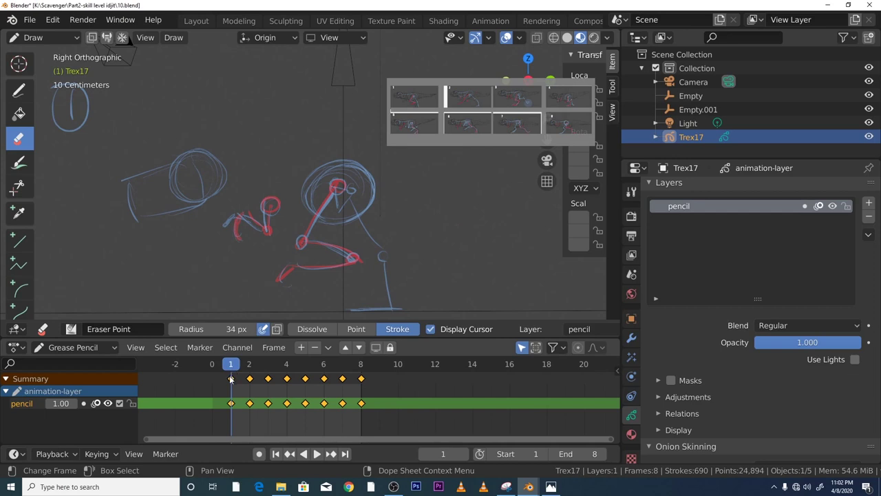
pyautogui.press('s')
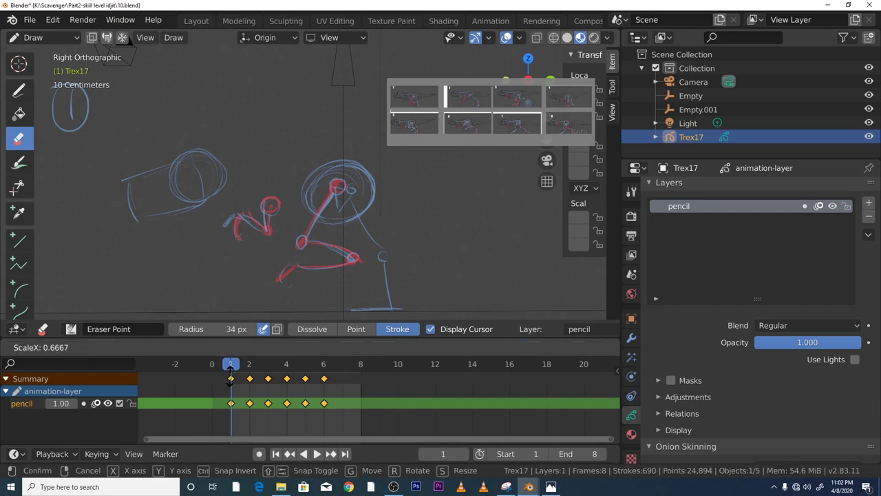
pyautogui.write('2')
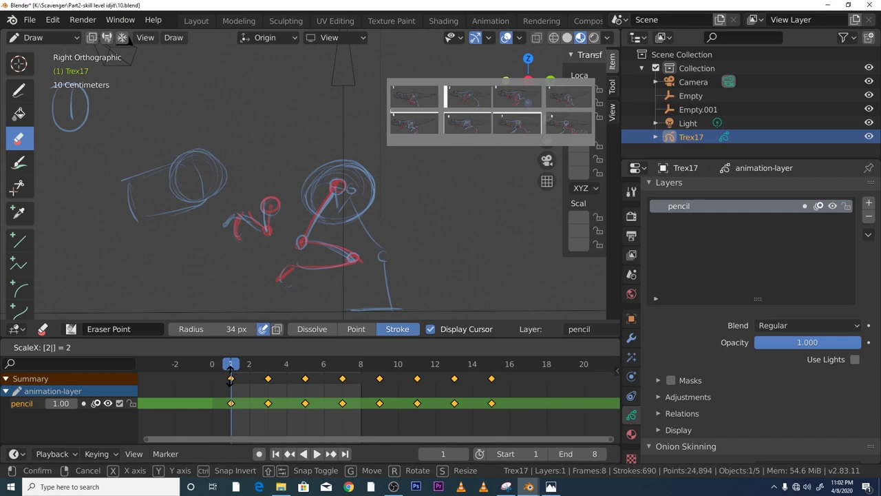
pyautogui.press('Return')
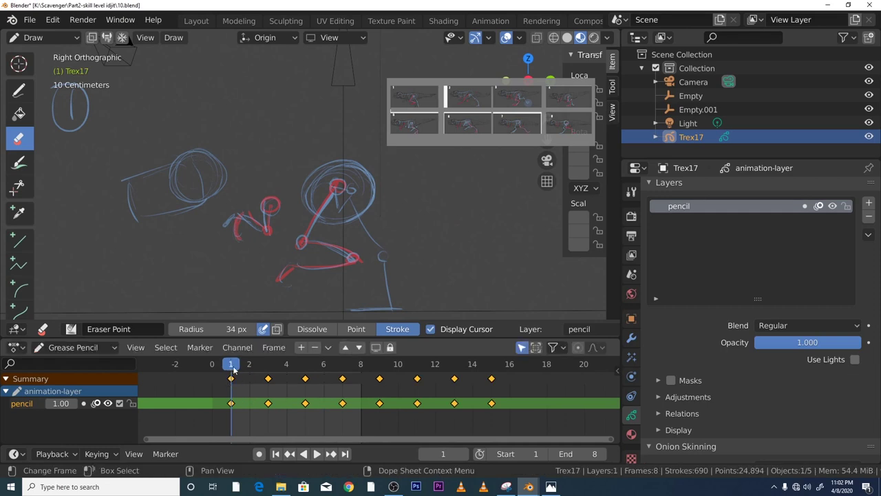
# Set the scene end frame to 16 and play the stretched walk cycle.
pyautogui.press('space')
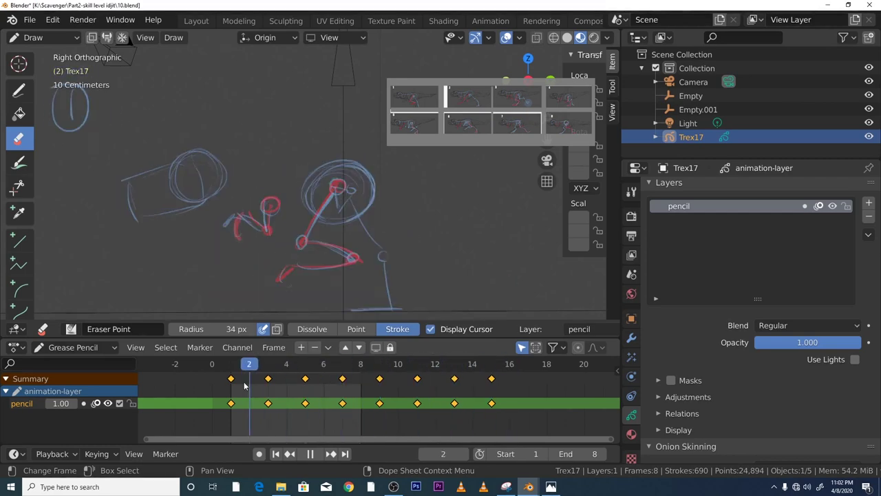
pyautogui.press('Escape')
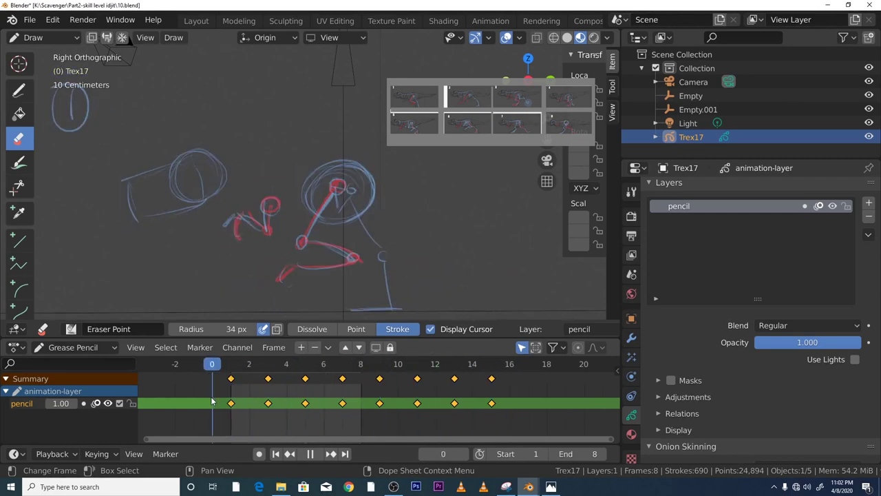
pyautogui.click(582, 453)
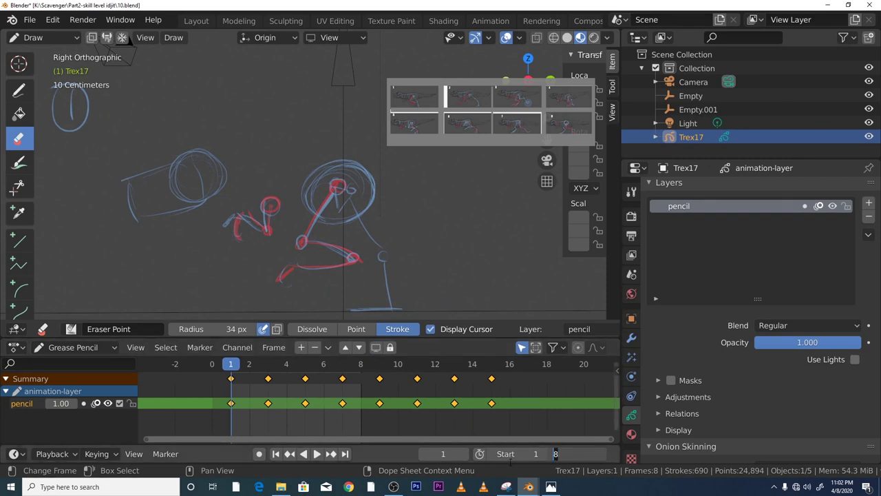
pyautogui.write('16')
pyautogui.press('Return')
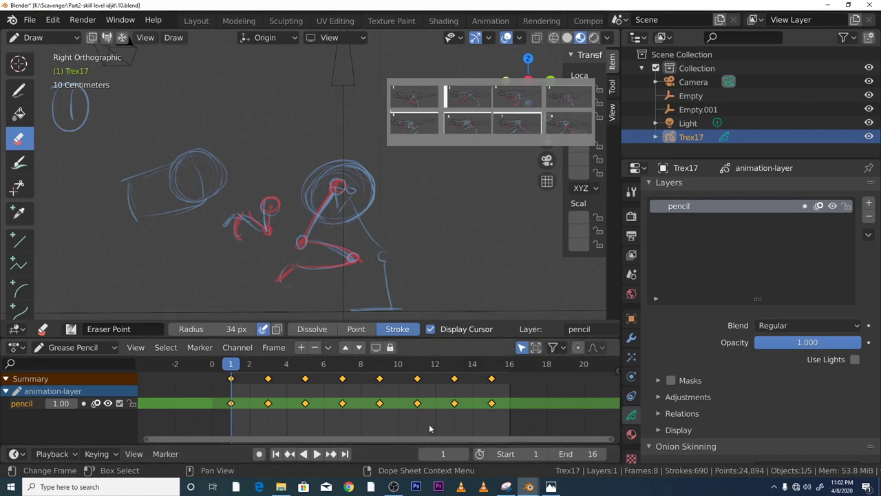
pyautogui.press('space')
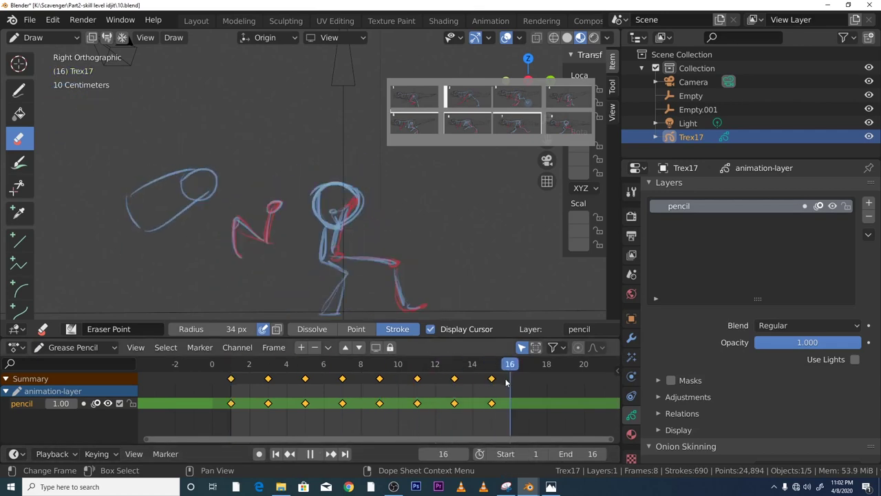
# Stop the walk-cycle playback, replay it once, and stop it again on frame 3.
pyautogui.press('Escape')
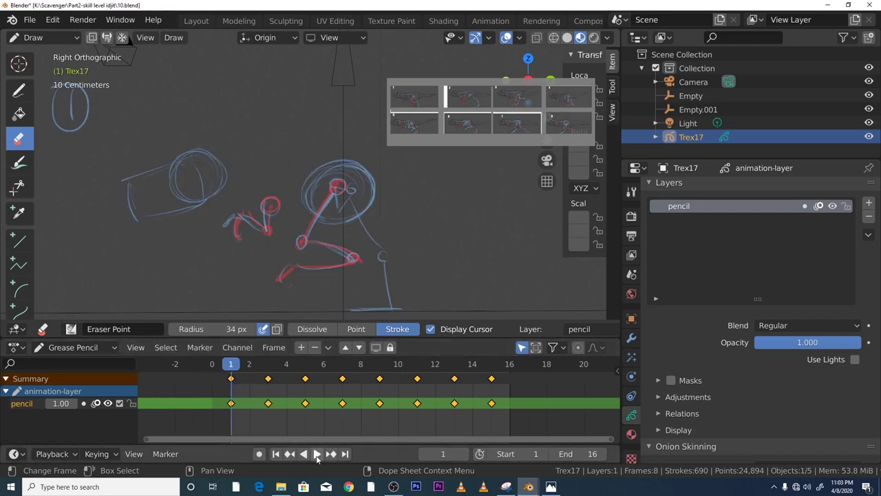
pyautogui.click(318, 454)
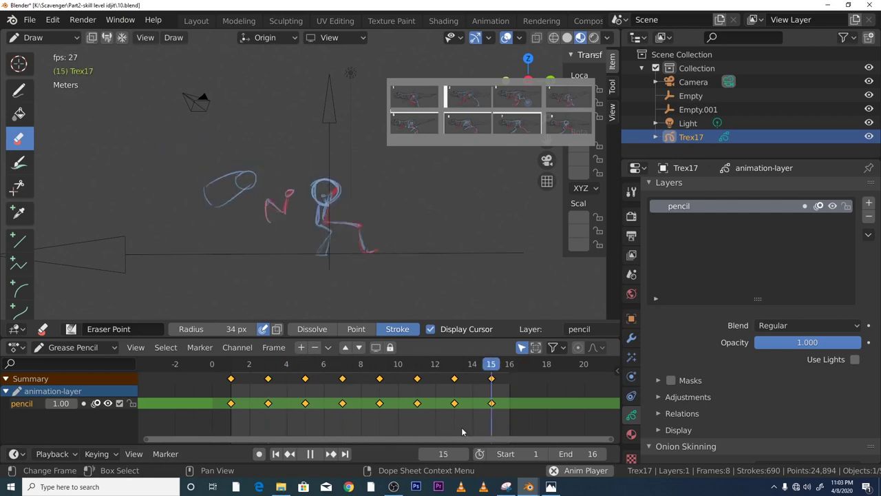
pyautogui.press('Escape')
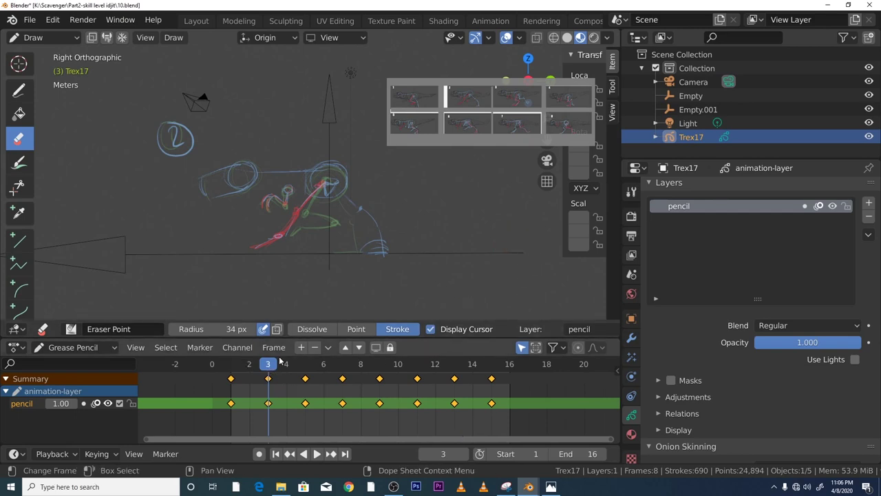
# Replay the walk cycle from frame 1 several times to review it.
pyautogui.click(233, 372)
pyautogui.press('space')
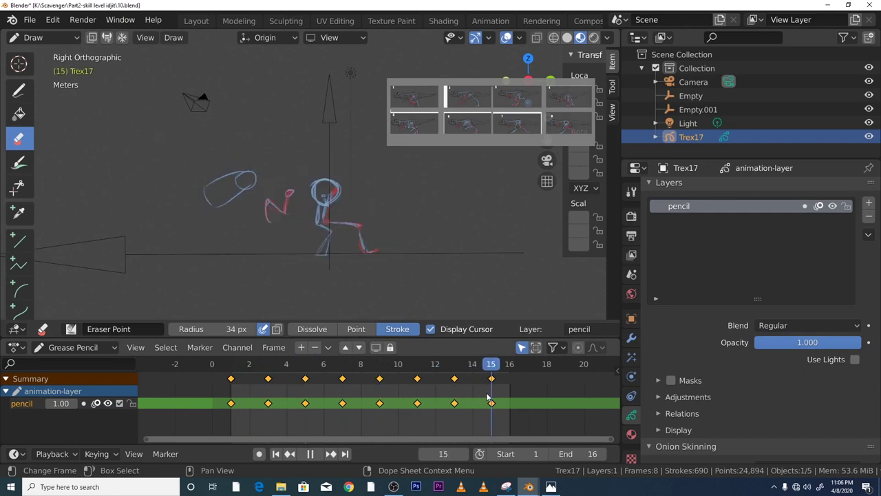
pyautogui.press('Escape')
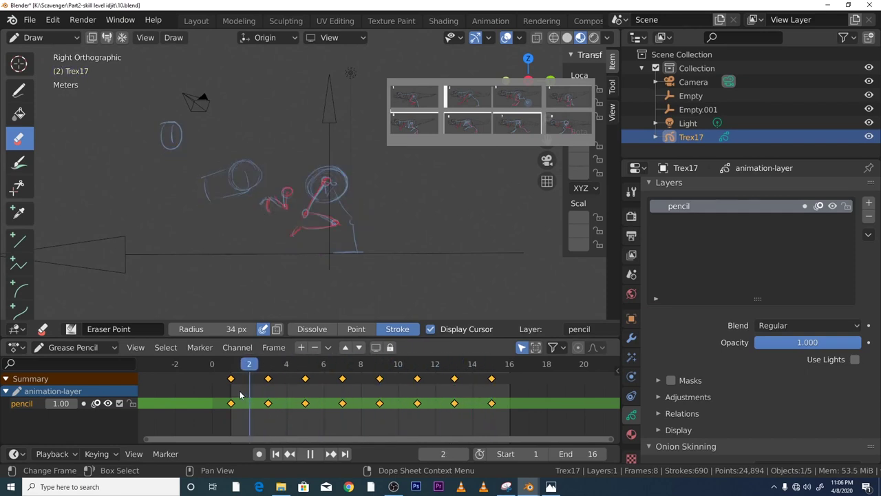
pyautogui.press('space')
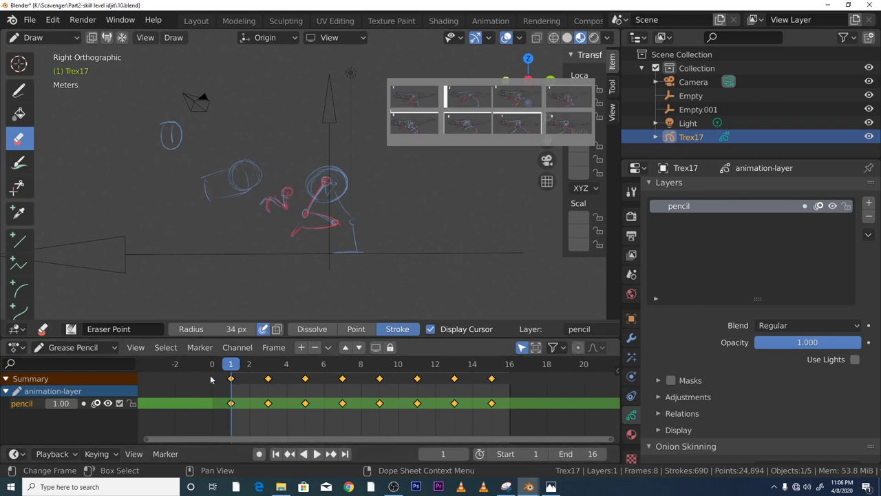
pyautogui.press('space')
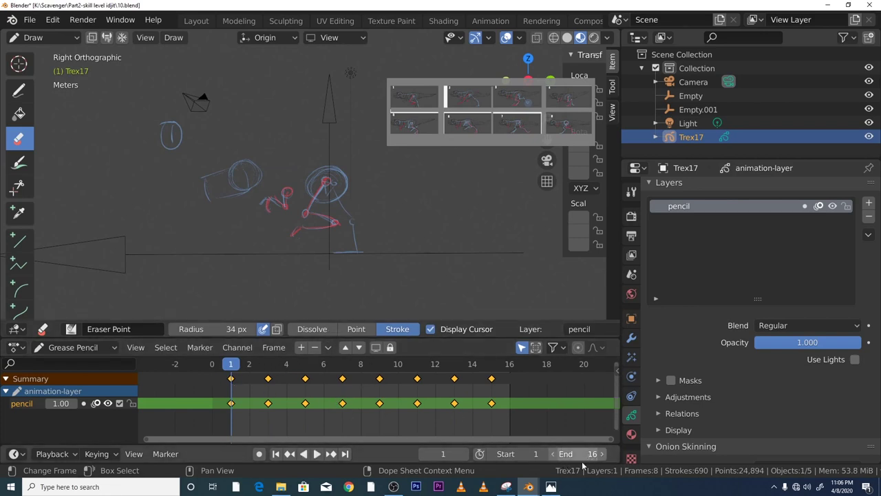
pyautogui.scroll(-1, 495, 421)
pyautogui.scroll(-6, 480, 408)
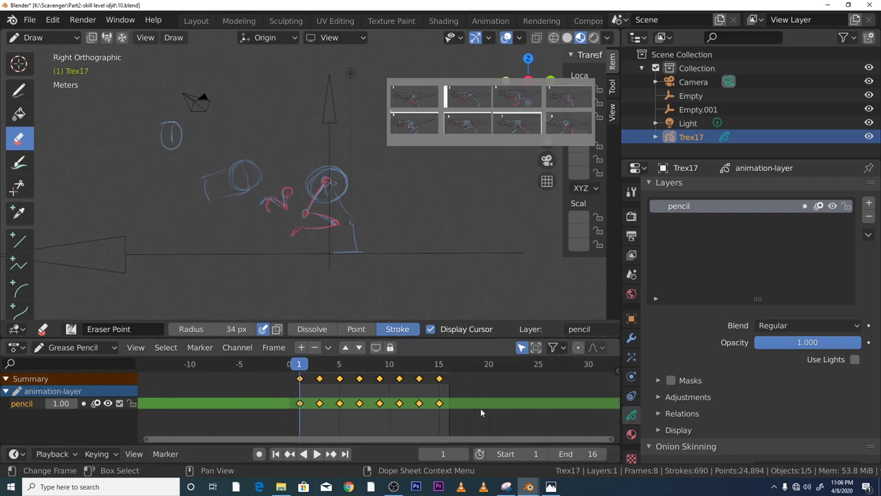
pyautogui.press('space')
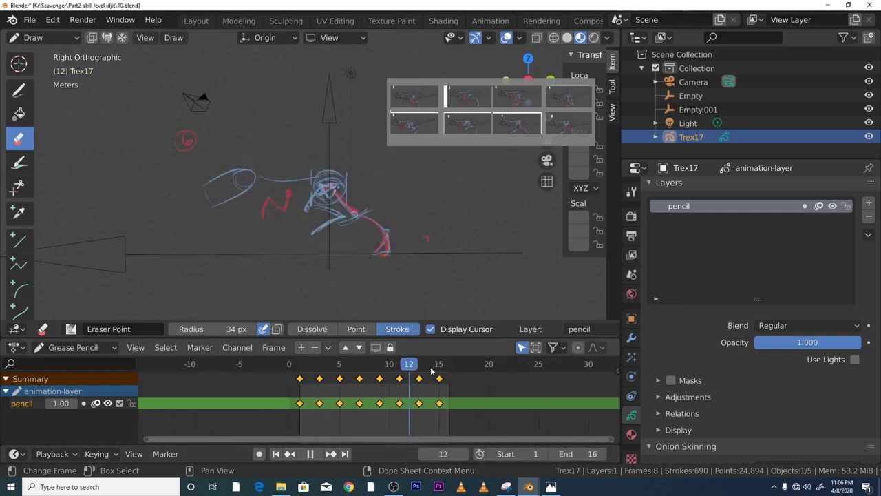
pyautogui.press('space')
# Change the scene end frame from 16 to 200.
pyautogui.click(579, 454)
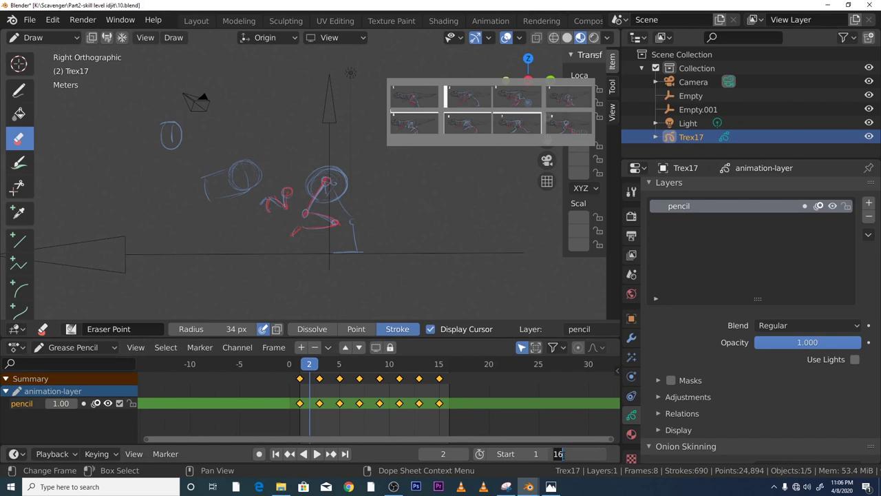
pyautogui.press('BackSpace')
pyautogui.write('200')
pyautogui.press('Return')
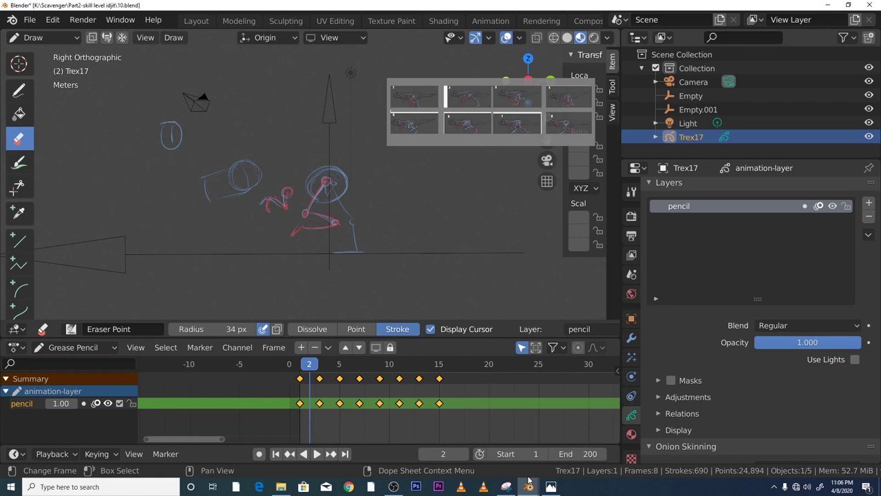
# Preview the walk over the 200-frame range, then set the end frame back to 16.
pyautogui.scroll(-3, 418, 417)
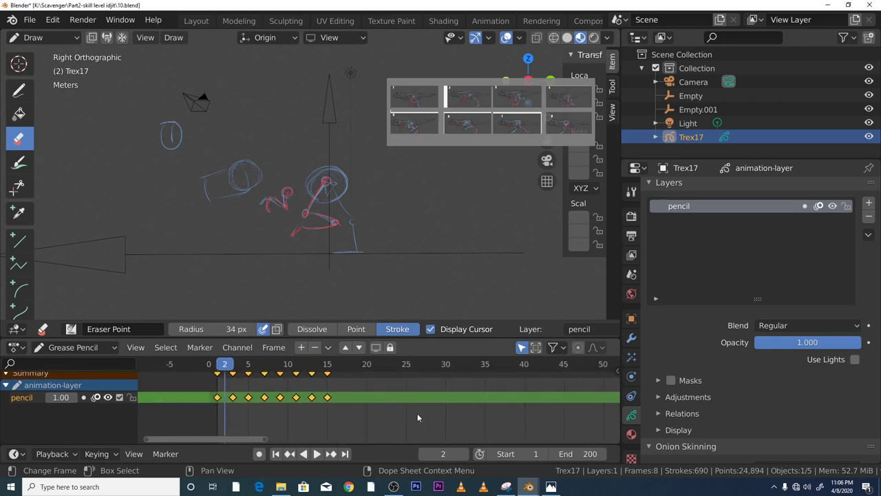
pyautogui.scroll(-3, 418, 413)
pyautogui.moveTo(409, 416)
pyautogui.mouseDown(button='middle')
pyautogui.moveTo(429, 388)
pyautogui.moveTo(349, 385)
pyautogui.moveTo(384, 379)
pyautogui.mouseUp(button='middle')
pyautogui.press('space')
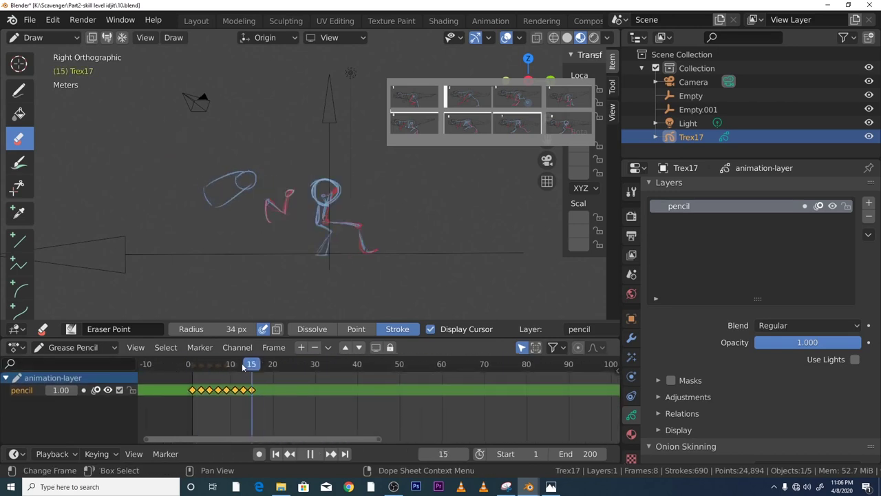
pyautogui.press('space')
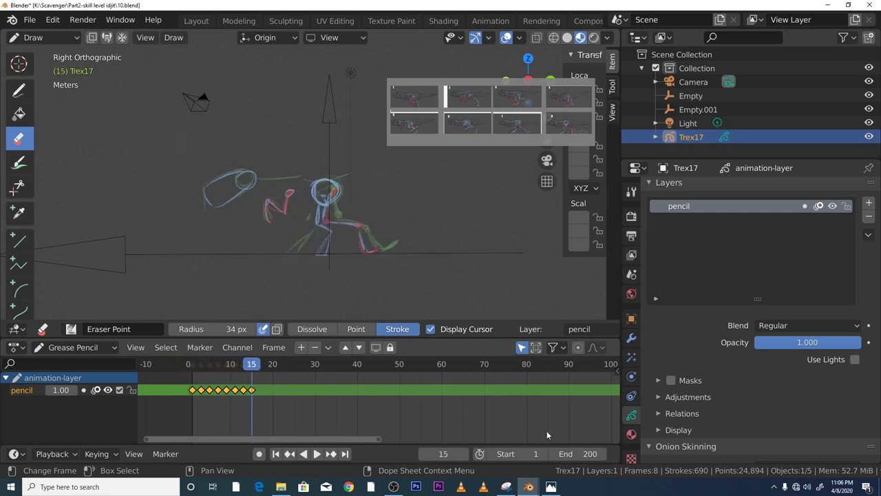
pyautogui.click(586, 454)
pyautogui.write('1')
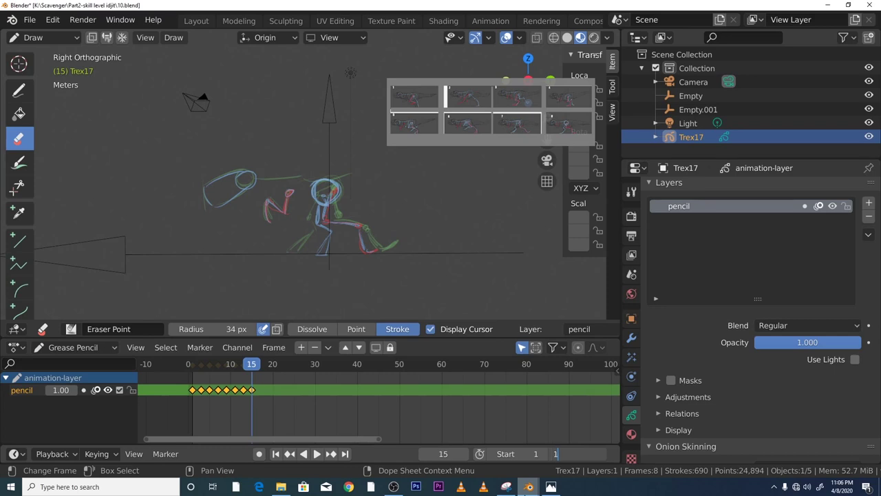
pyautogui.write('6')
pyautogui.press('Return')
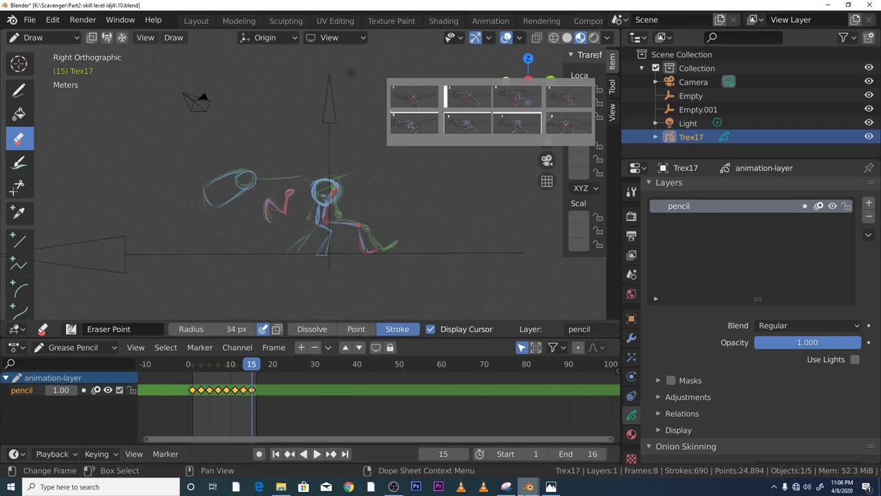
# Scrub back to the start of the cycle and replay the 16-frame walk to check it.
pyautogui.scroll(2, 269, 414)
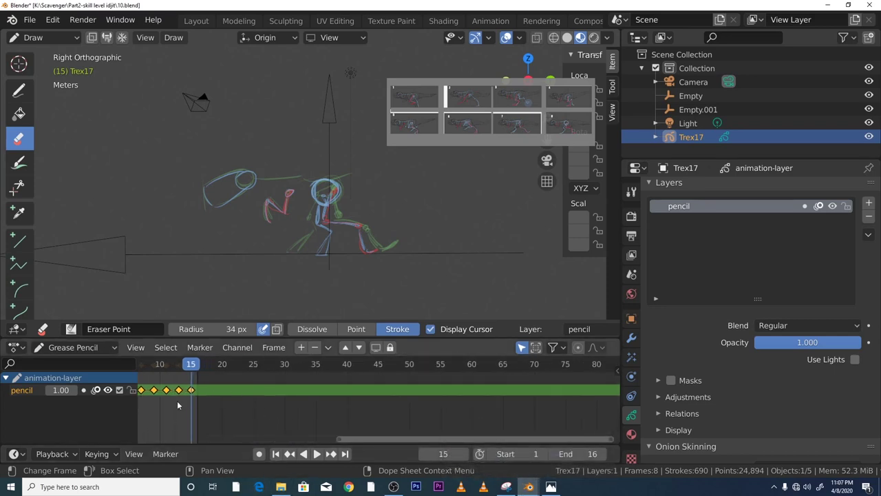
pyautogui.moveTo(177, 401); pyautogui.dragTo(399, 406, button='middle')
pyautogui.scroll(4, 420, 410)
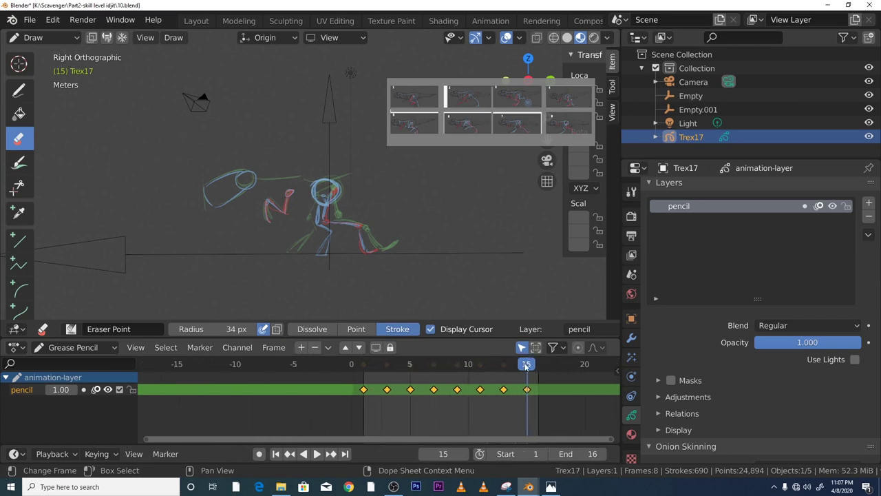
pyautogui.moveTo(526, 365)
pyautogui.mouseDown()
pyautogui.moveTo(351, 365)
pyautogui.moveTo(374, 365)
pyautogui.mouseUp()
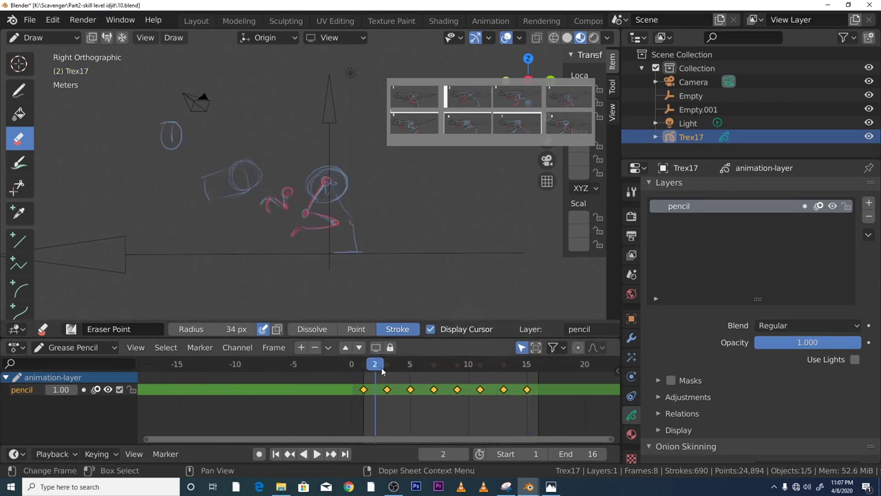
pyautogui.press('space')
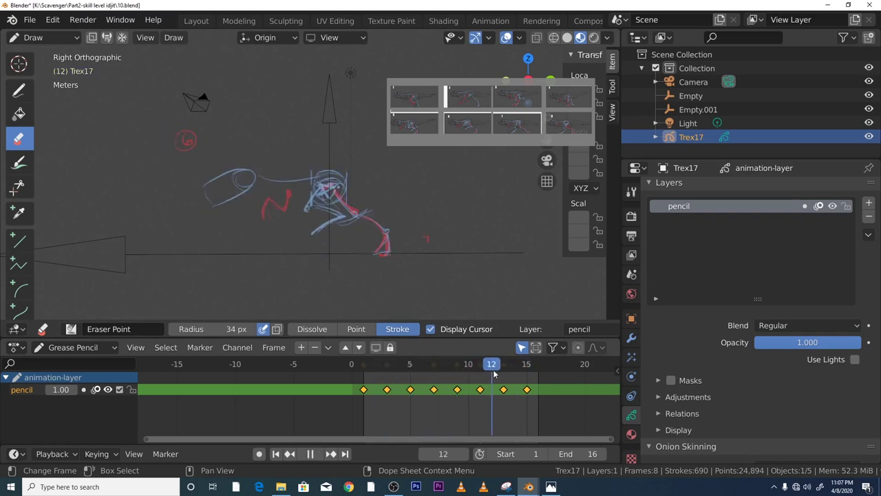
pyautogui.press('space')
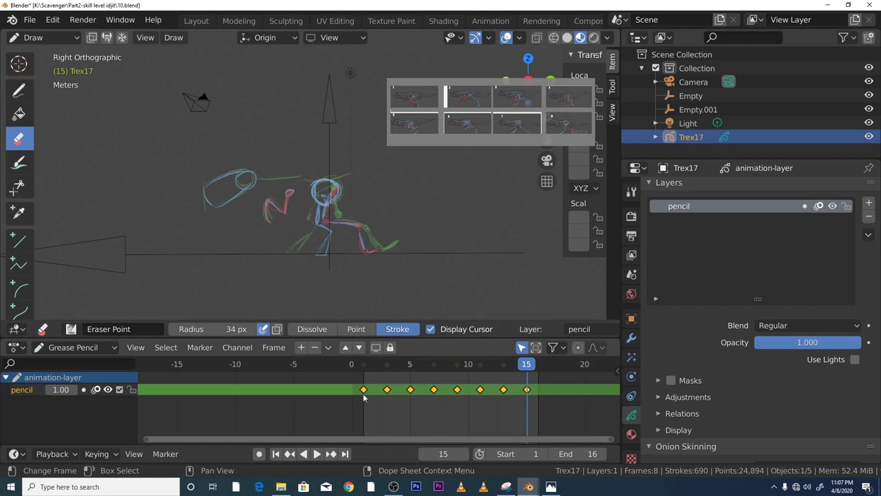
pyautogui.moveTo(527, 365); pyautogui.dragTo(364, 368)
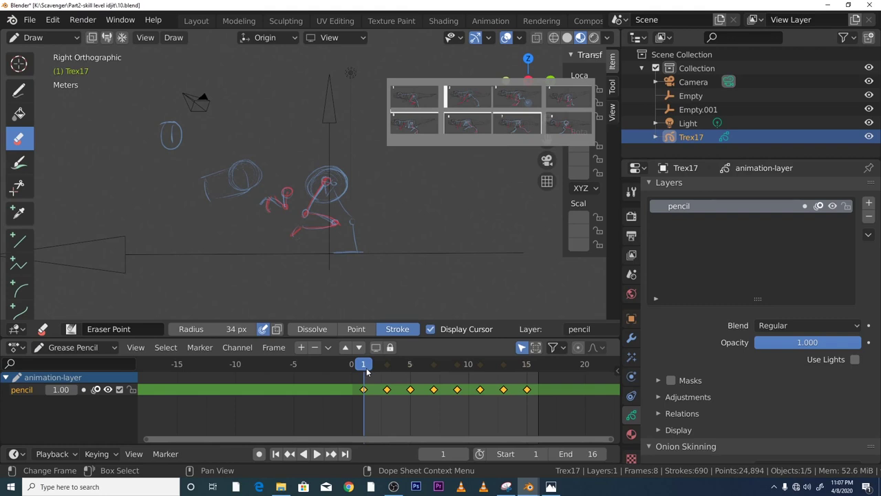
pyautogui.press('space')
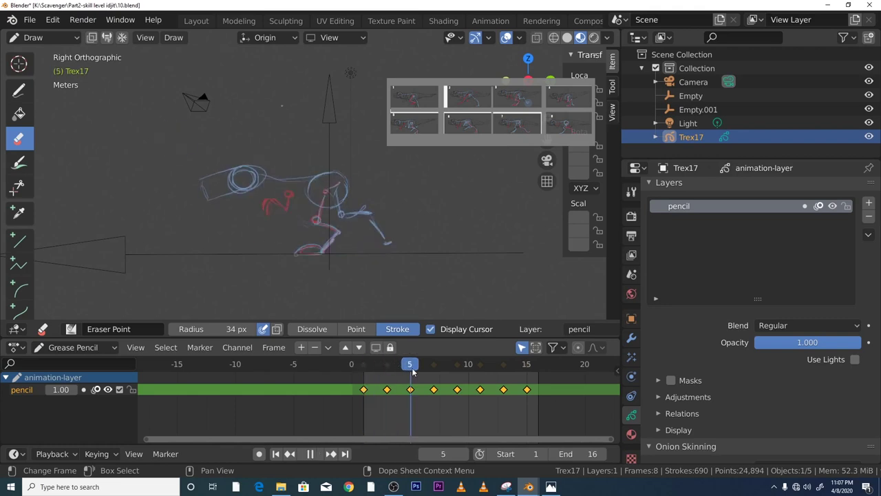
pyautogui.press('space')
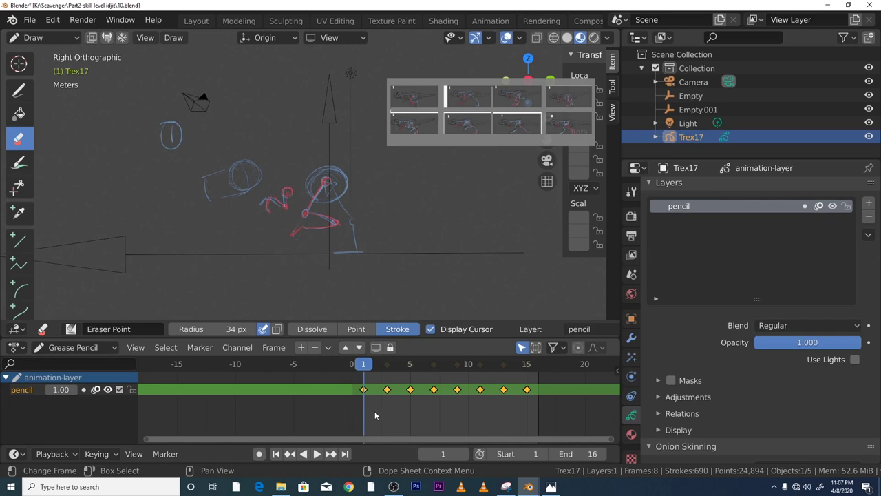
# Scale the selected keyframes by 0.5 onto frames 1–8 and play the tightened walk.
pyautogui.press('s')
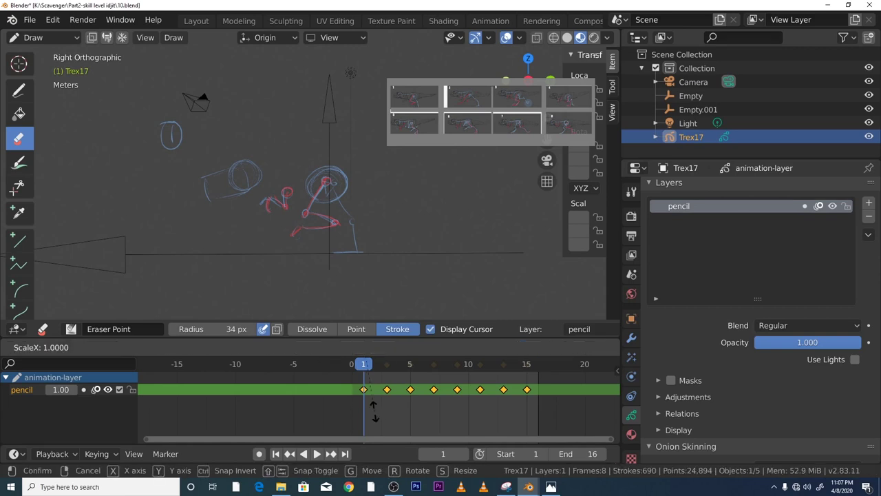
pyautogui.write('0.5')
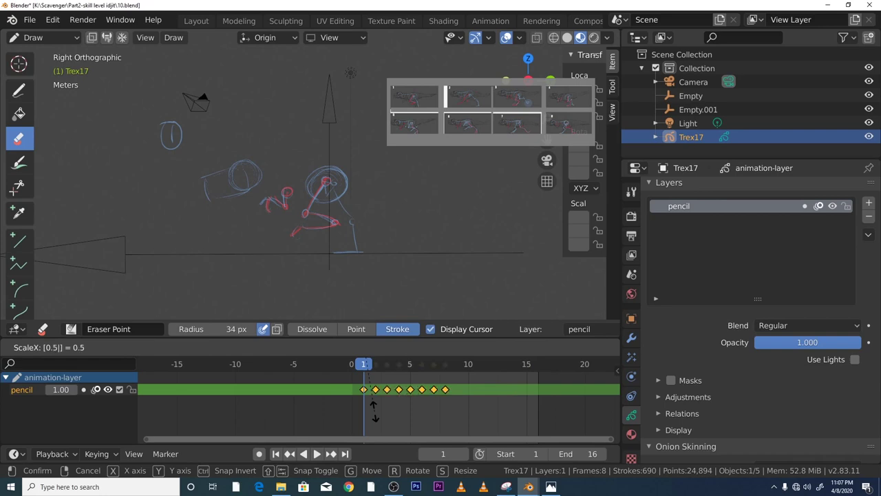
pyautogui.press('Return')
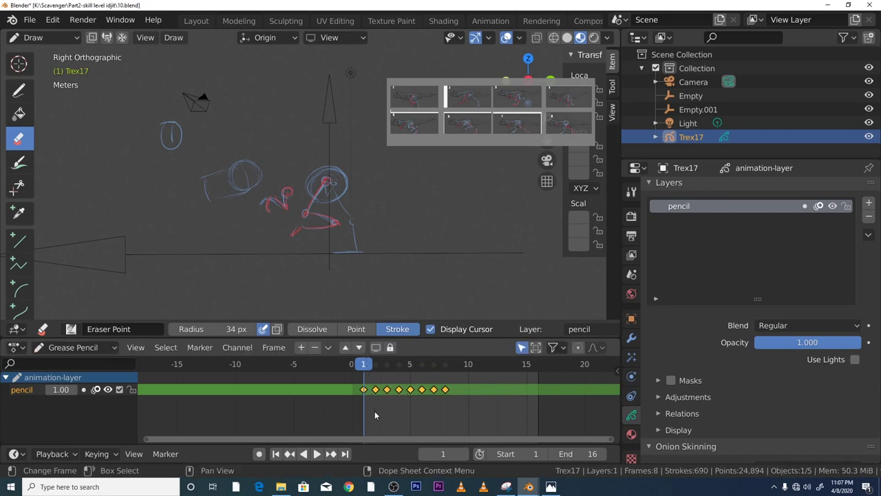
pyautogui.press('space')
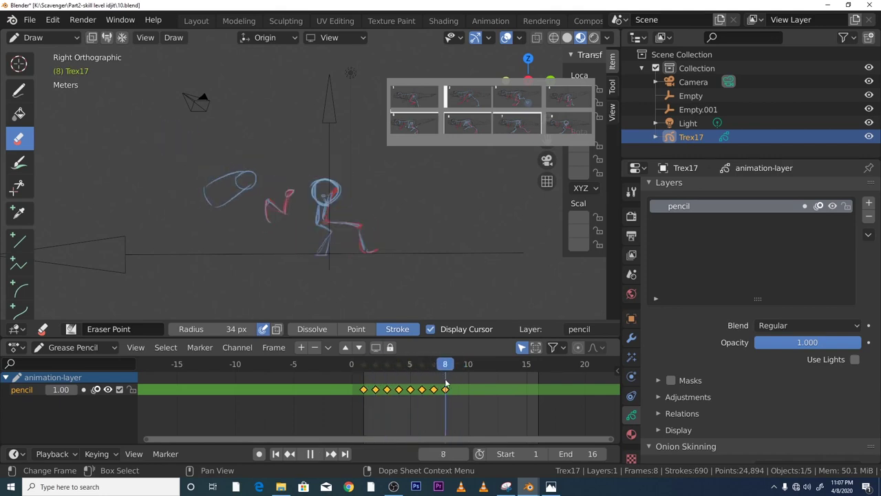
pyautogui.press('space')
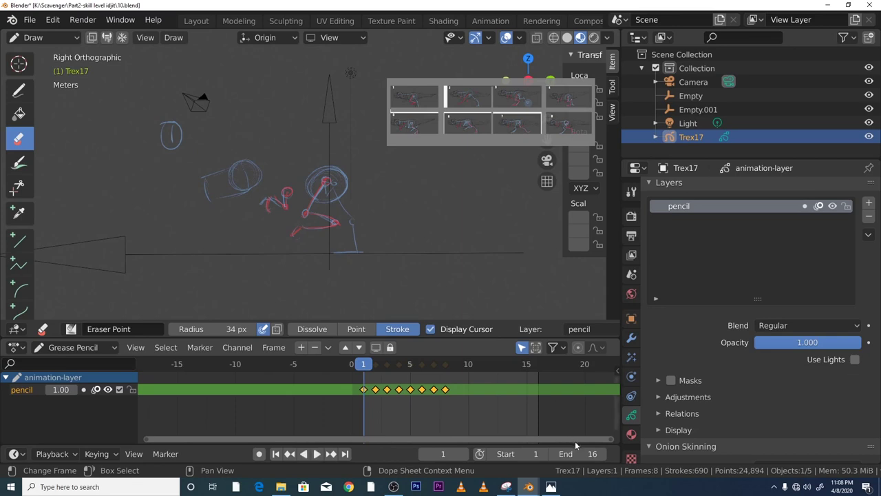
pyautogui.click(579, 454)
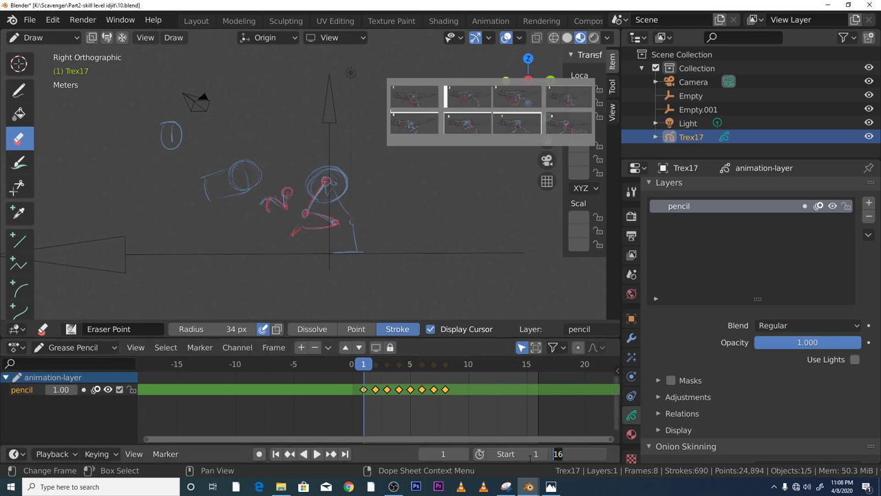
pyautogui.write('8')
pyautogui.press('Return')
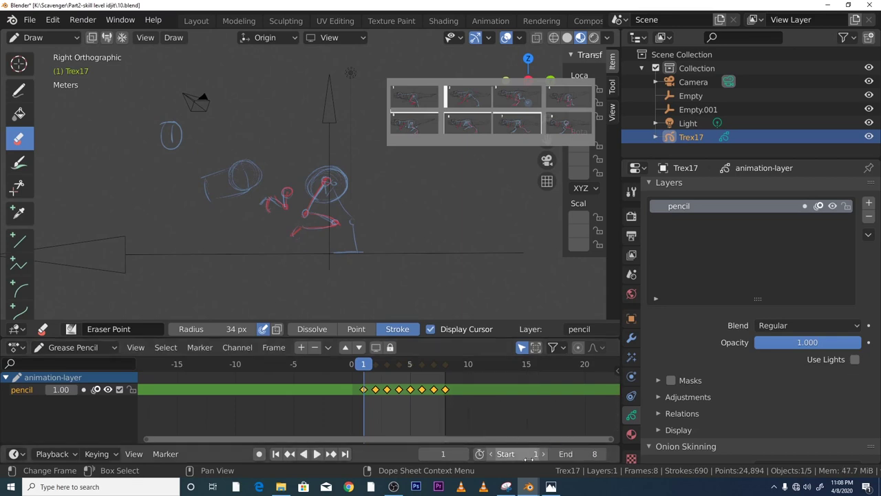
pyautogui.press('space')
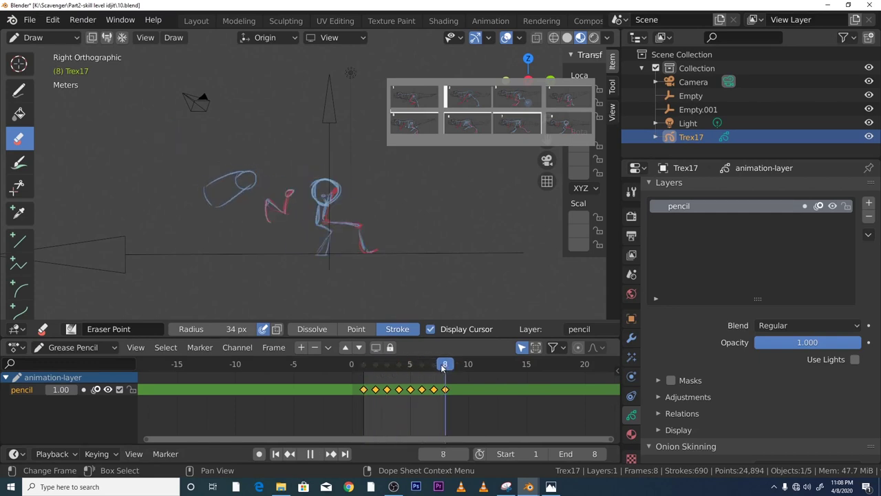
pyautogui.click(349, 376)
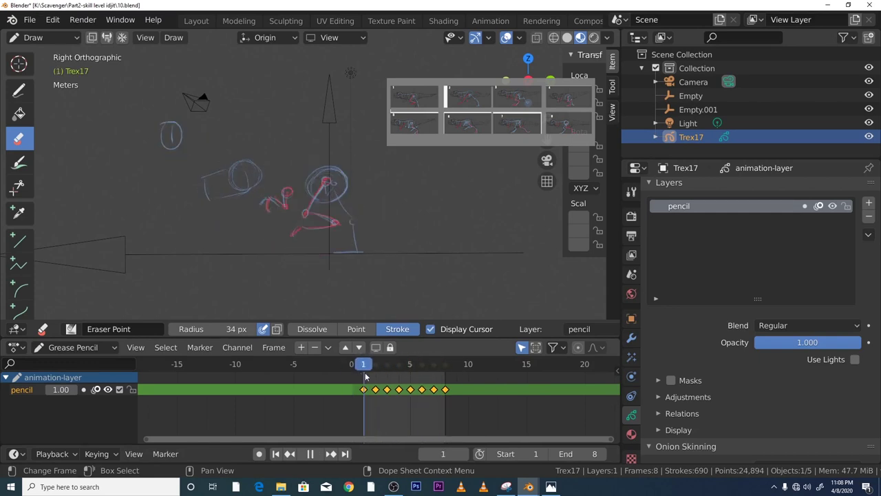
pyautogui.moveTo(386, 379)
pyautogui.mouseDown()
pyautogui.moveTo(364, 380)
pyautogui.moveTo(443, 380)
pyautogui.mouseUp()
pyautogui.press('space')
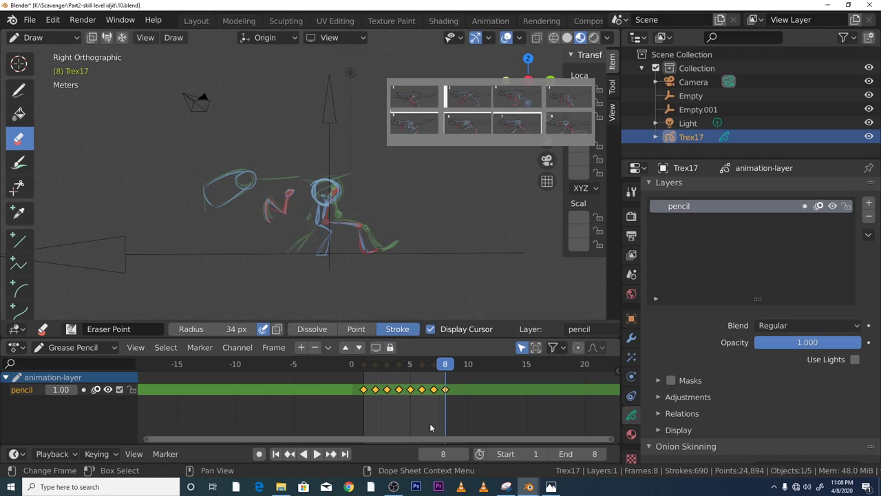
pyautogui.press('s')
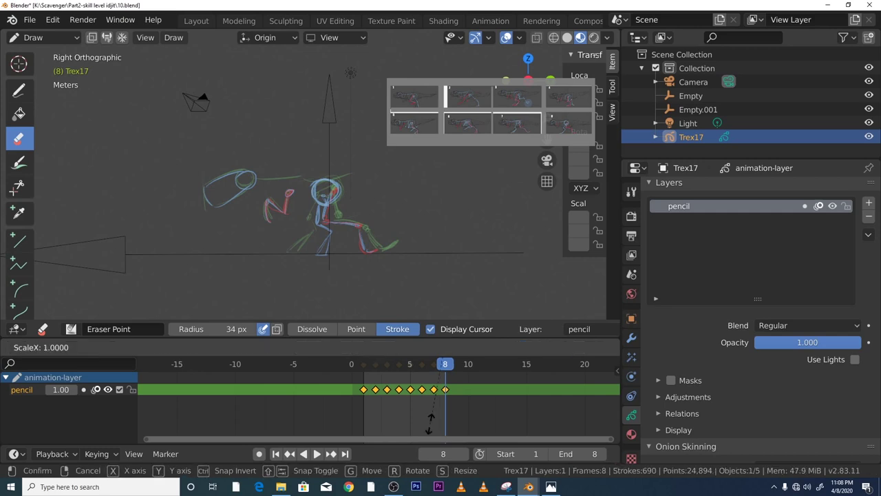
pyautogui.press('2')
pyautogui.press('Escape')
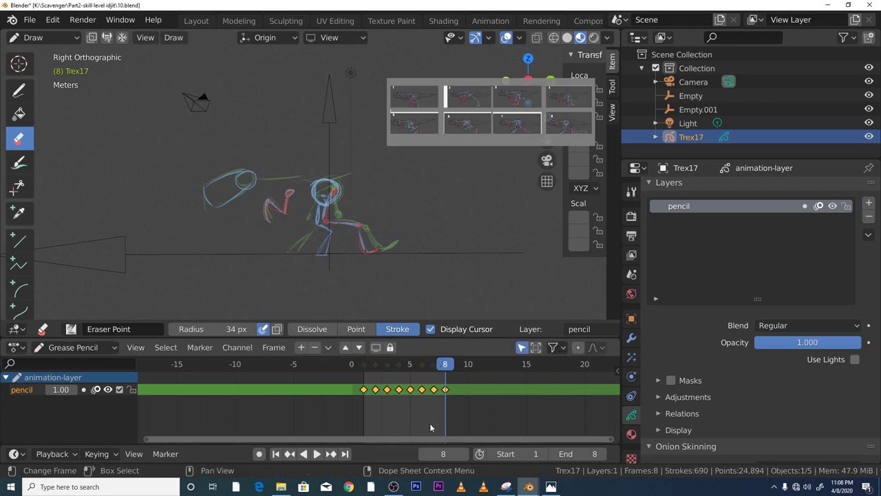
pyautogui.moveTo(394, 364); pyautogui.dragTo(363, 369)
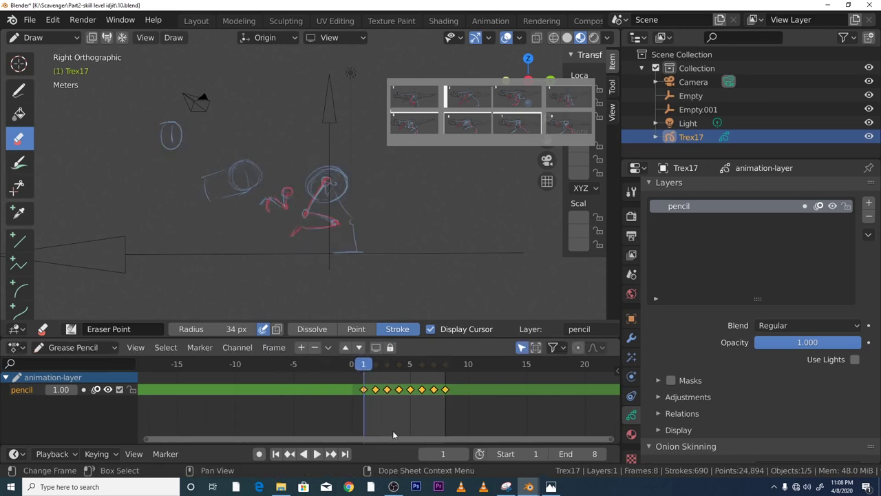
pyautogui.press('s')
pyautogui.press('2')
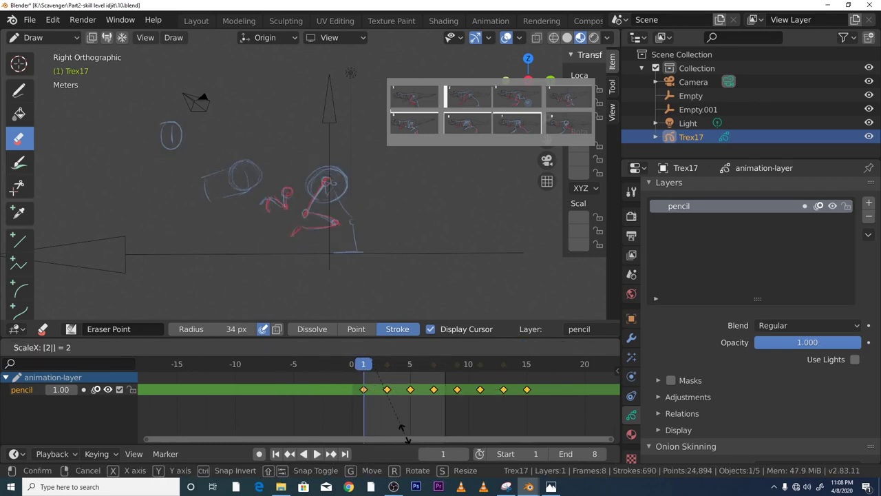
pyautogui.press('Return')
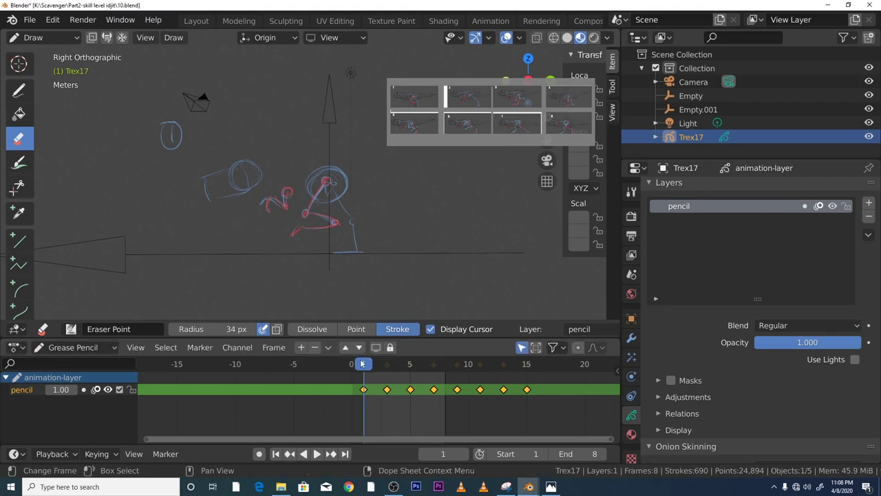
pyautogui.press('space')
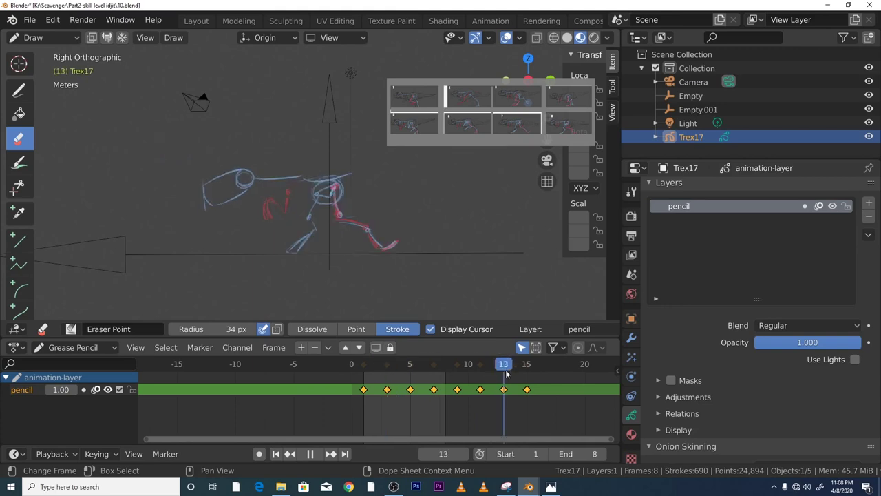
pyautogui.press('Escape')
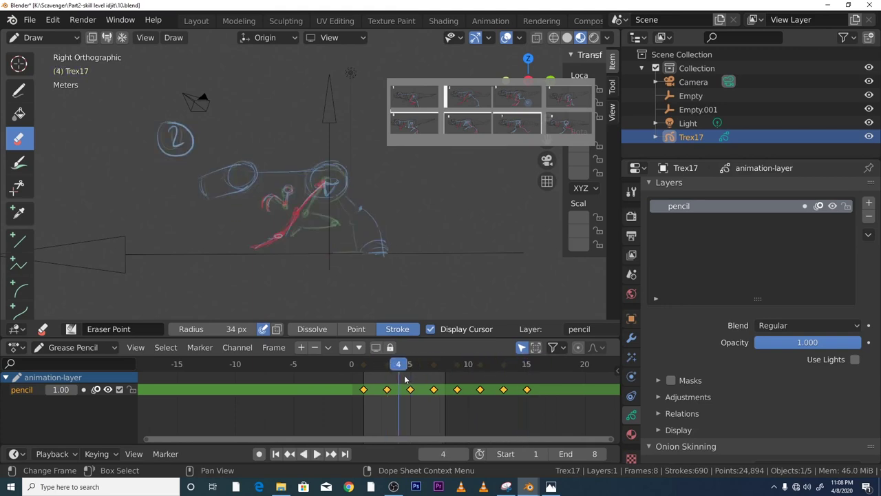
pyautogui.hotkey('shift', 'Left')
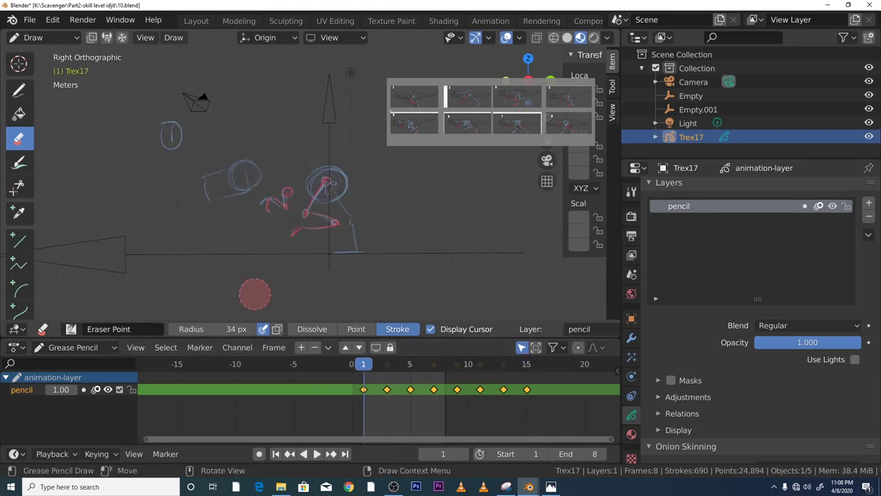
pyautogui.click(52, 19)
pyautogui.click(59, 33)
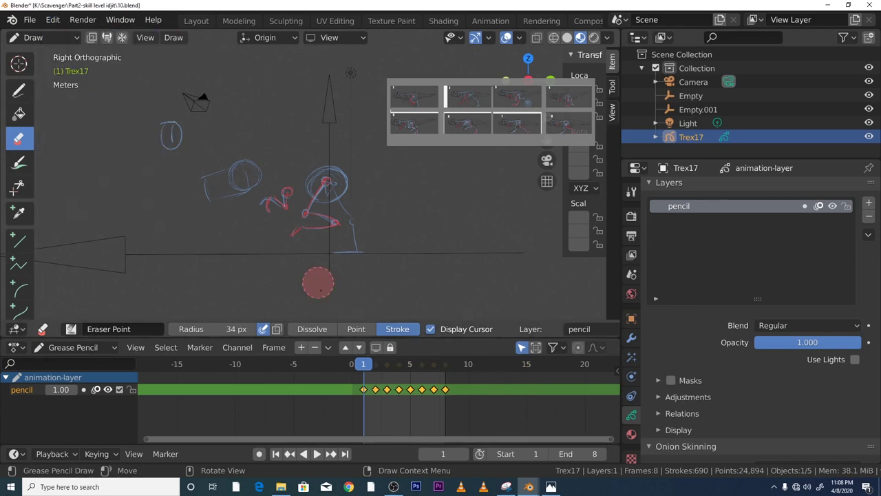
pyautogui.press('space')
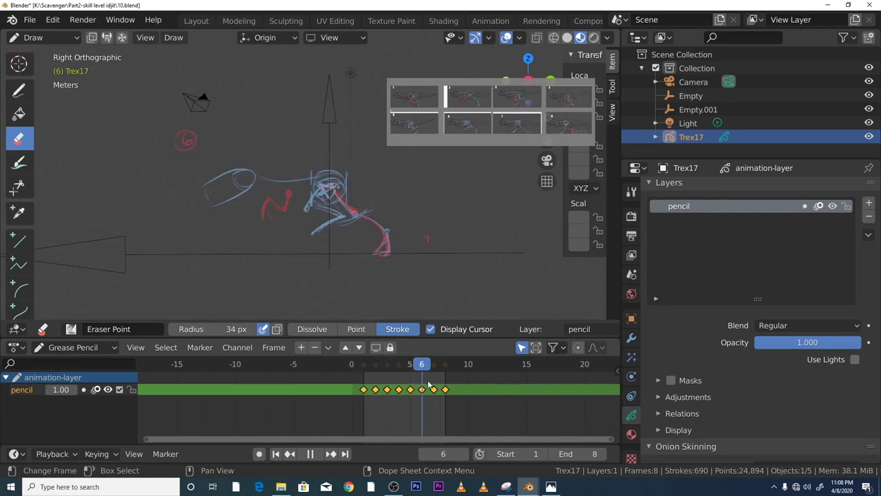
pyautogui.press('space')
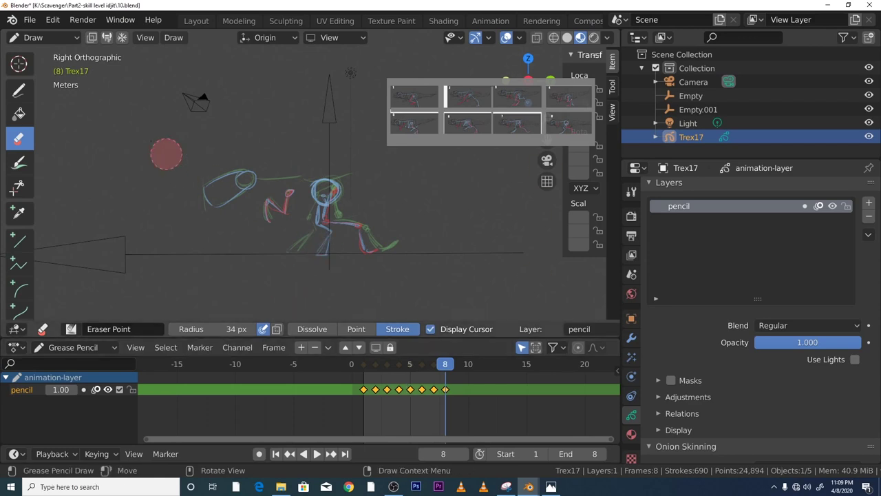
# Switch from the eraser to the red Draw brush and preview the walk, stopping on frame 1.
pyautogui.click(19, 90)
pyautogui.scroll(5, 339, 213)
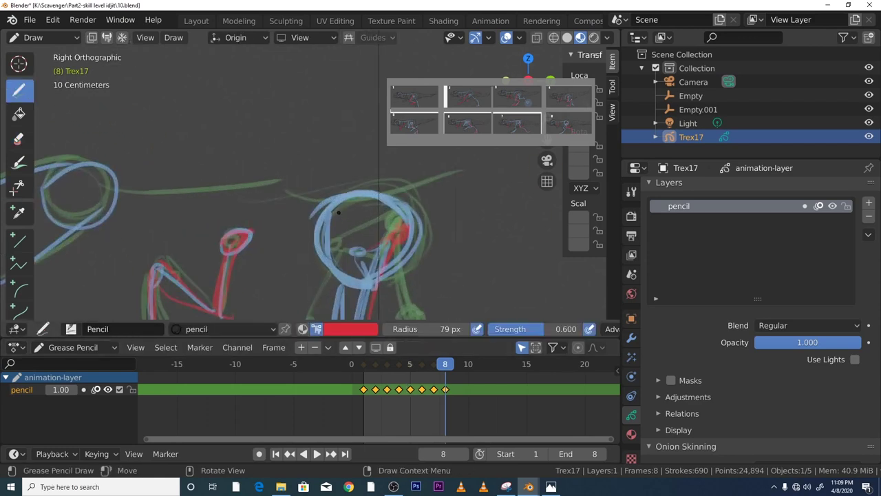
pyautogui.scroll(-2, 339, 212)
pyautogui.scroll(-3, 339, 212)
pyautogui.press('space')
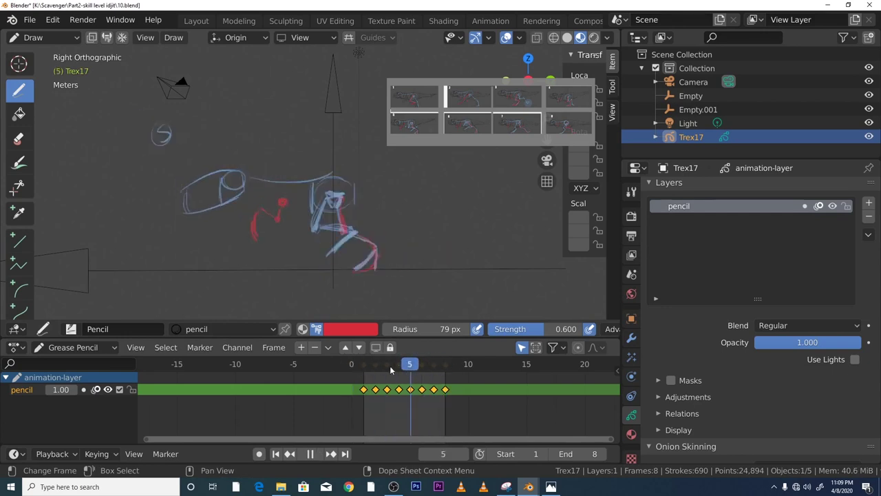
pyautogui.press('space')
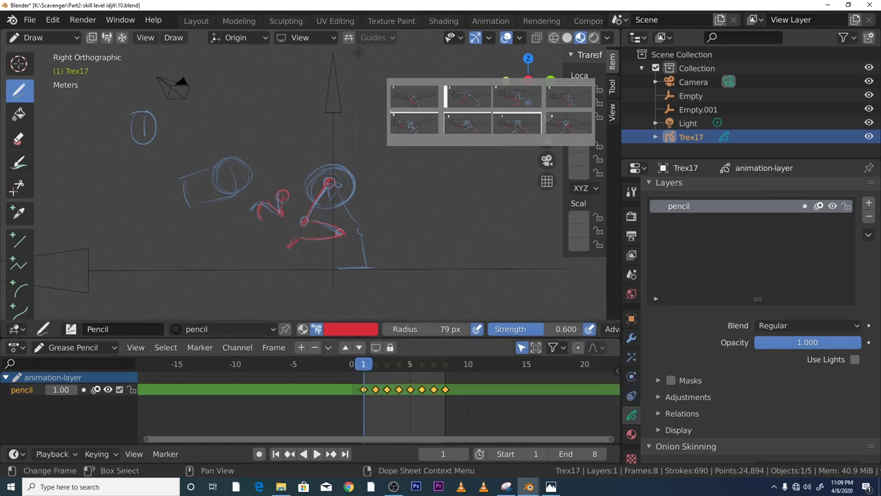
pyautogui.press('space')
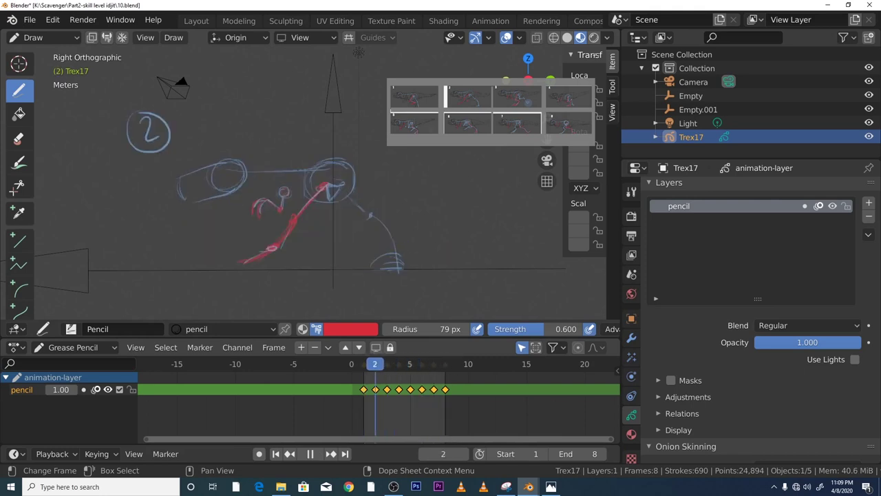
pyautogui.press('space')
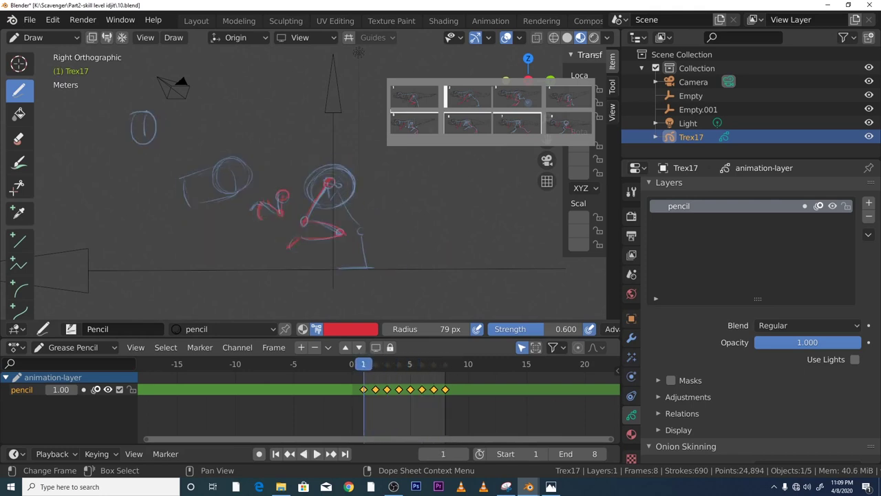
pyautogui.scroll(4, 250, 268)
pyautogui.scroll(-2, 436, 295)
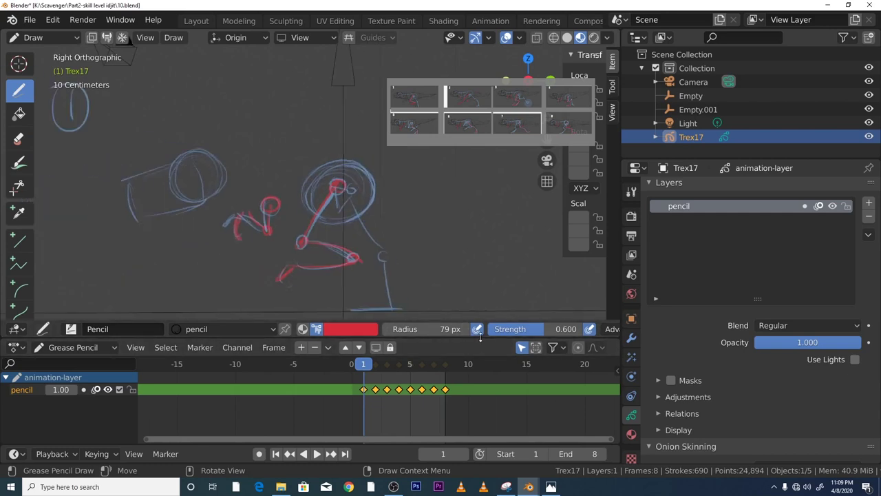
# Resize the viewport, Timeline and Dope Sheet areas, giving the keyframe editor more height.
pyautogui.moveTo(464, 338); pyautogui.dragTo(448, 424)
pyautogui.scroll(-2, 421, 320)
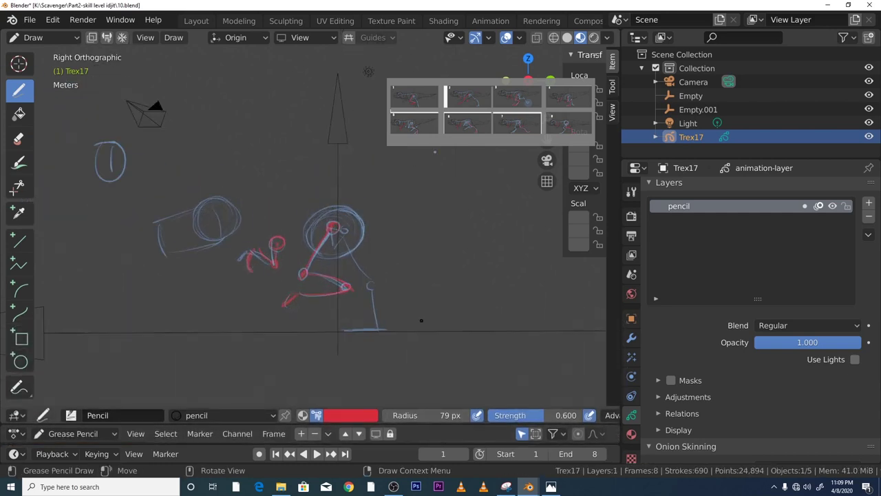
pyautogui.scroll(-1, 427, 308)
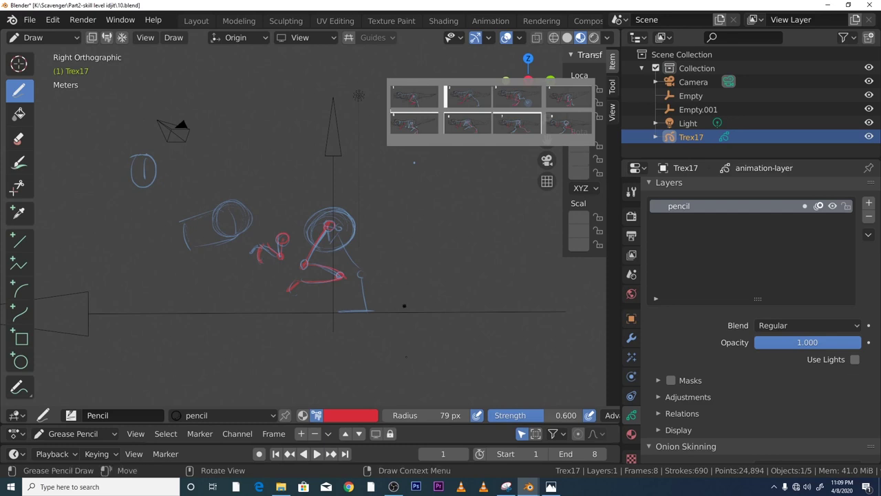
pyautogui.moveTo(418, 446); pyautogui.dragTo(420, 440)
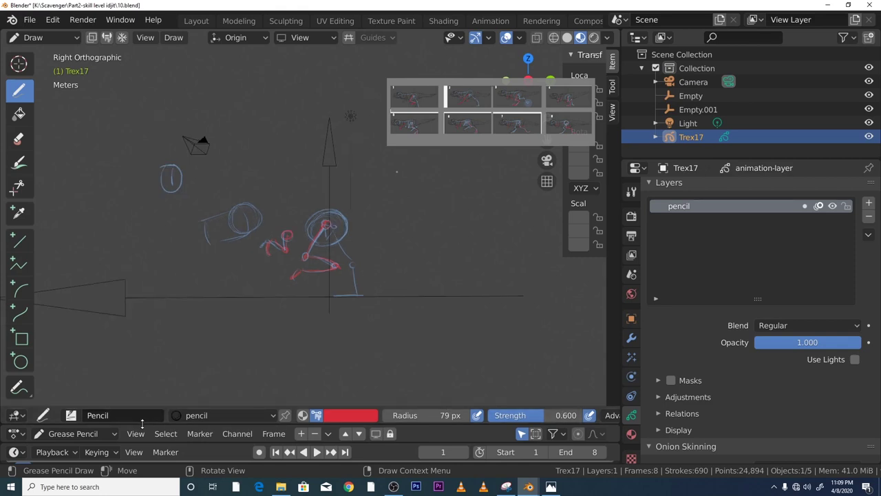
pyautogui.moveTo(141, 425); pyautogui.dragTo(158, 359)
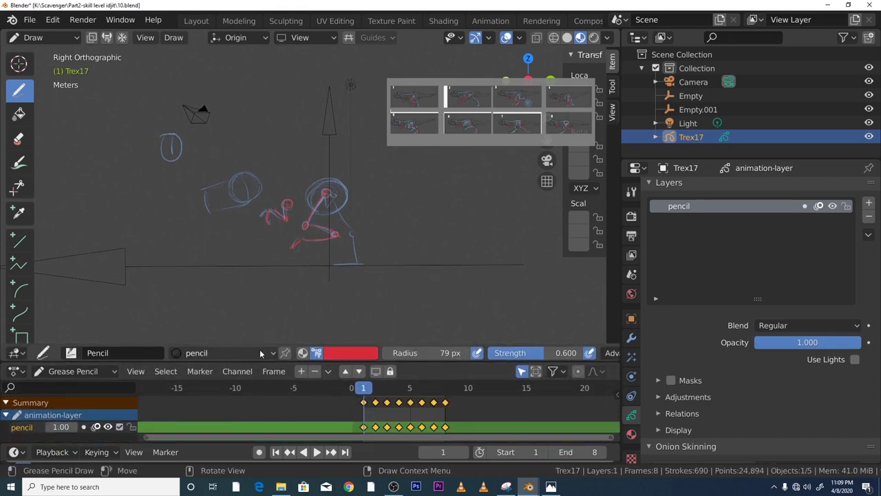
# Flip the brush-settings header to the top, then back to the bottom.
pyautogui.rightClick(362, 353)
pyautogui.moveTo(385, 355)
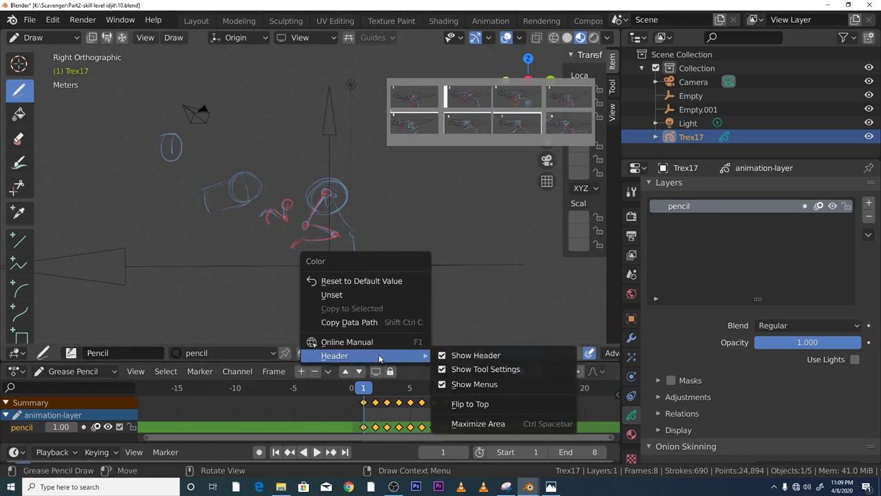
pyautogui.click(504, 405)
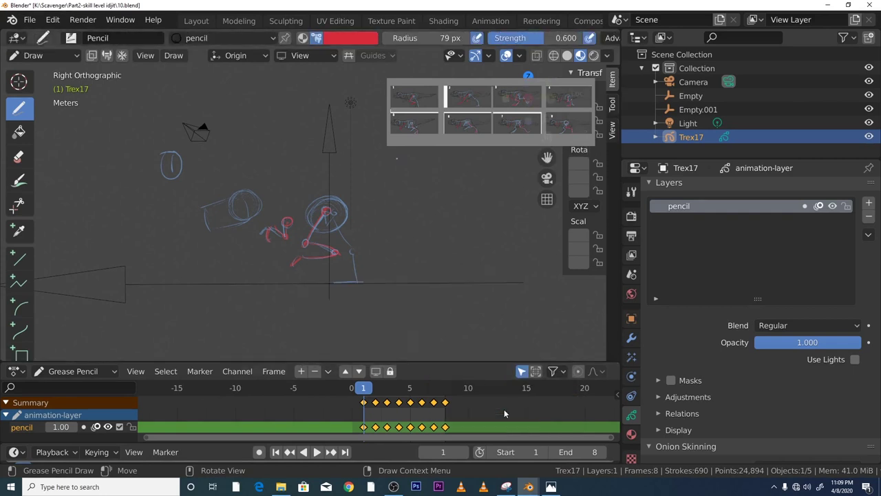
pyautogui.rightClick(377, 38)
pyautogui.click(364, 92)
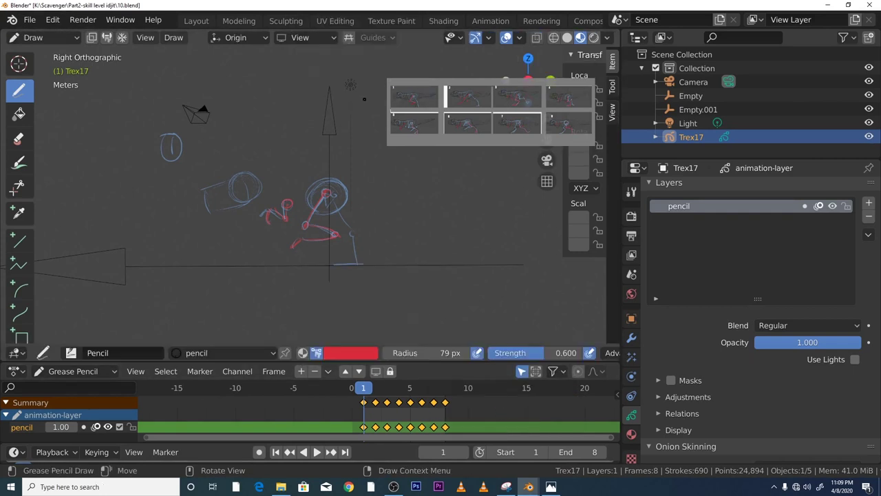
pyautogui.scroll(1, 375, 303)
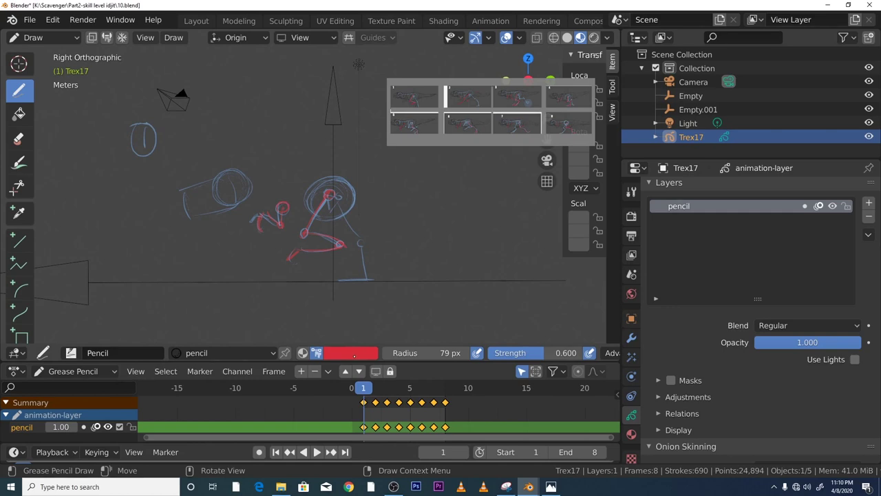
pyautogui.click(352, 353)
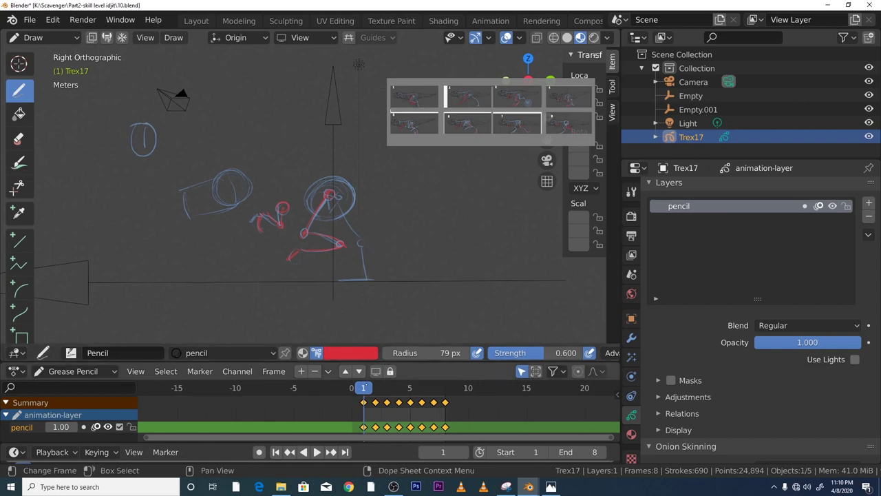
pyautogui.press('space')
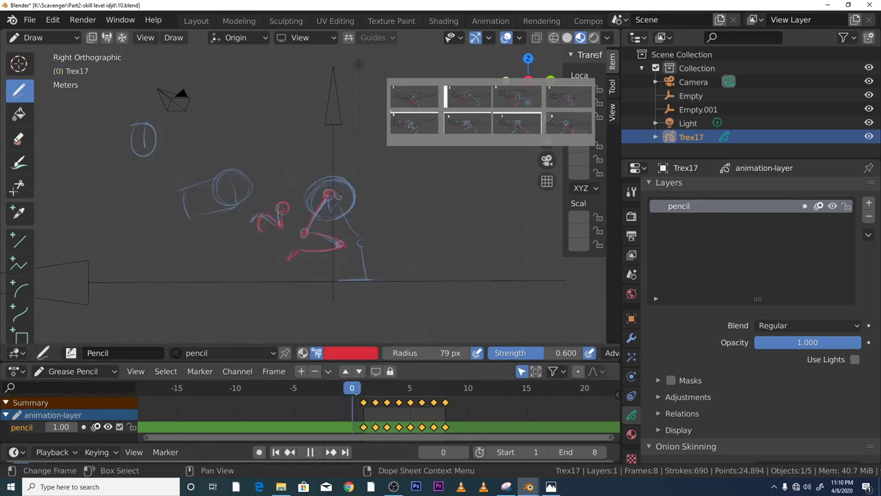
pyautogui.press('Escape')
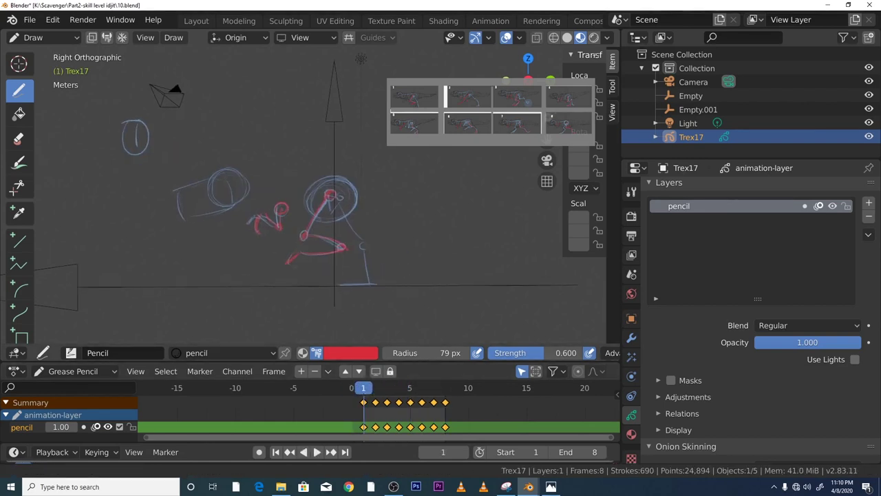
pyautogui.scroll(3, 303, 197)
pyautogui.scroll(-3, 364, 51)
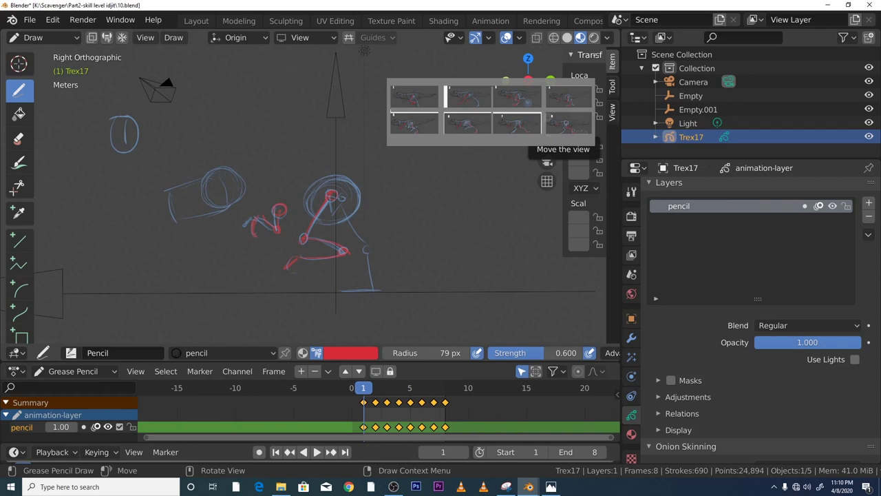
pyautogui.moveTo(547, 141); pyautogui.dragTo(551, 148)
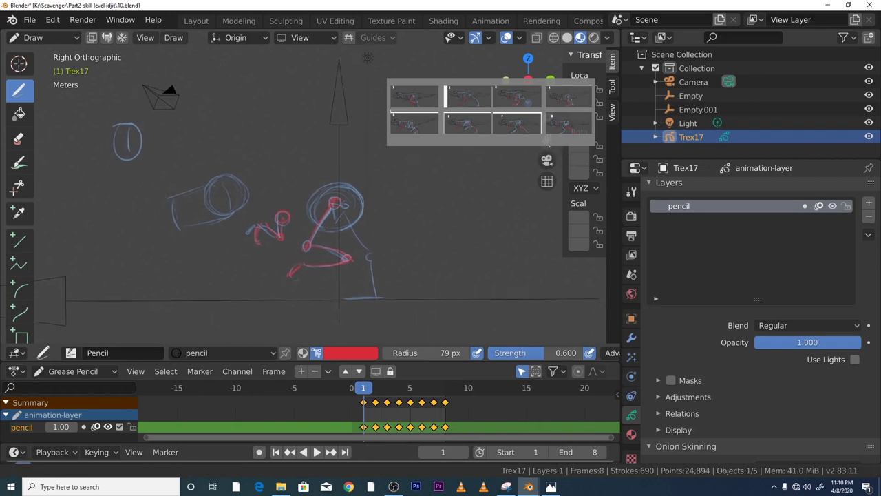
pyautogui.moveTo(368, 57)
pyautogui.mouseDown()
pyautogui.moveTo(316, 62)
pyautogui.moveTo(392, 60)
pyautogui.moveTo(354, 91)
pyautogui.moveTo(384, 94)
pyautogui.moveTo(387, 84)
pyautogui.moveTo(537, 167)
pyautogui.moveTo(518, 172)
pyautogui.moveTo(421, 146)
pyautogui.moveTo(523, 130)
pyautogui.moveTo(527, 148)
pyautogui.moveTo(546, 138)
pyautogui.mouseUp()
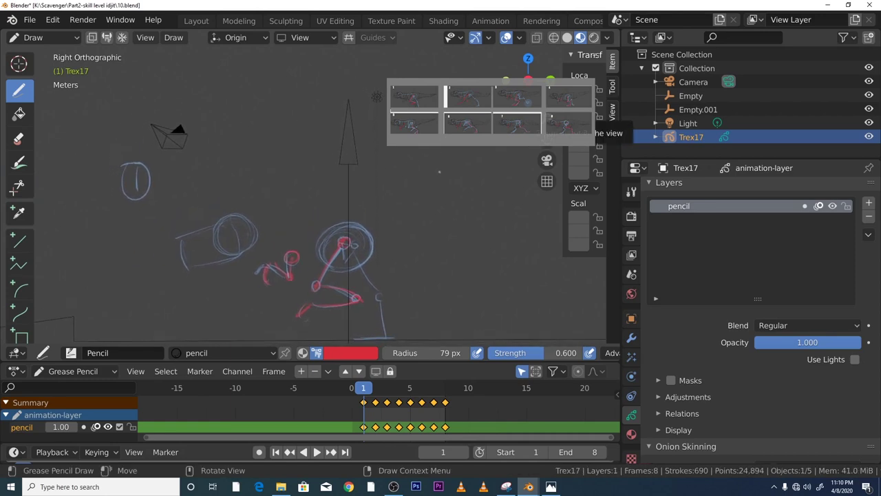
pyautogui.moveTo(440, 172)
pyautogui.keyDown('shift'); pyautogui.mouseDown(button='middle')
pyautogui.moveTo(449, 171)
pyautogui.moveTo(447, 143)
pyautogui.mouseUp(button='middle'); pyautogui.keyUp('shift')
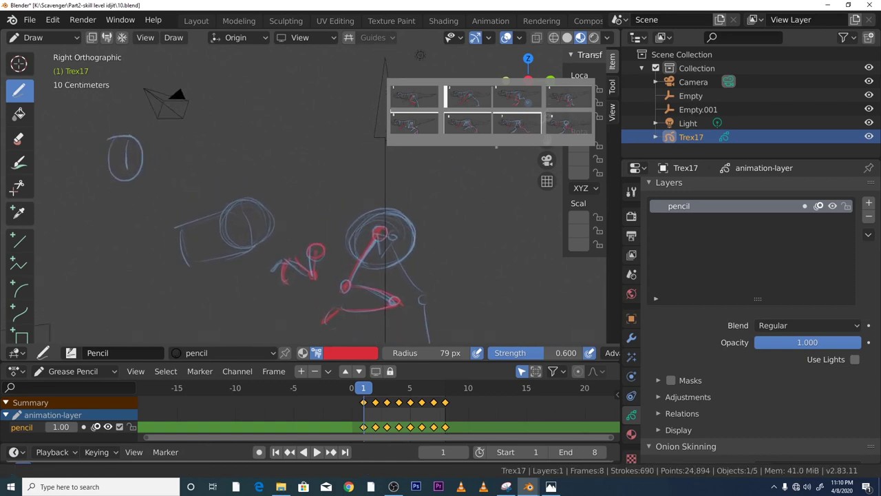
pyautogui.scroll(-2, 442, 159)
pyautogui.scroll(3, 442, 158)
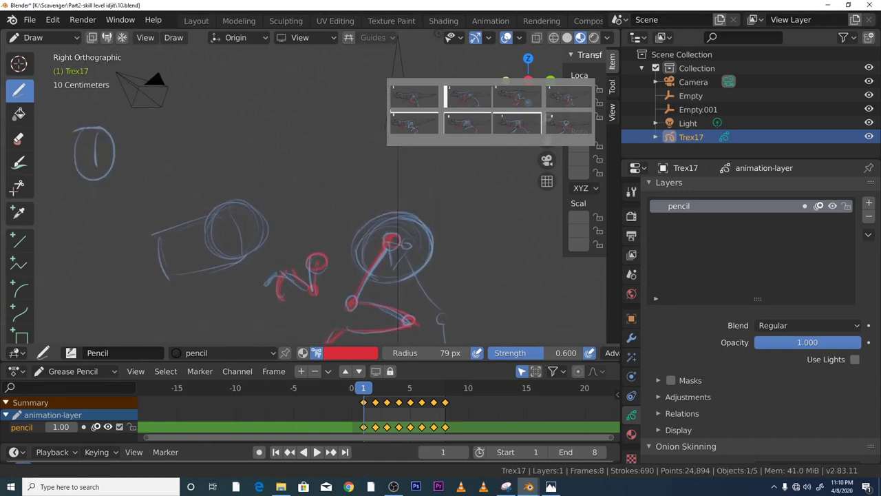
pyautogui.press('KP_1')
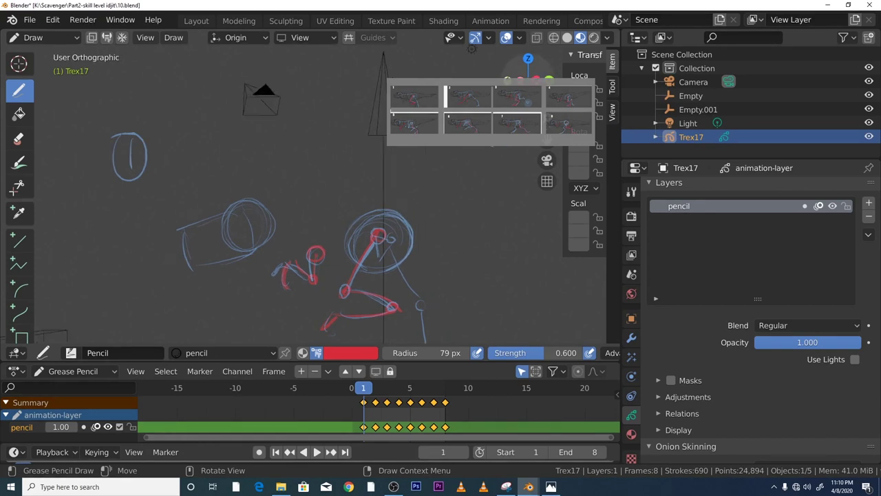
pyautogui.press('ctrl+KP_3')
pyautogui.press('ctrl+KP_1')
pyautogui.press('KP_3')
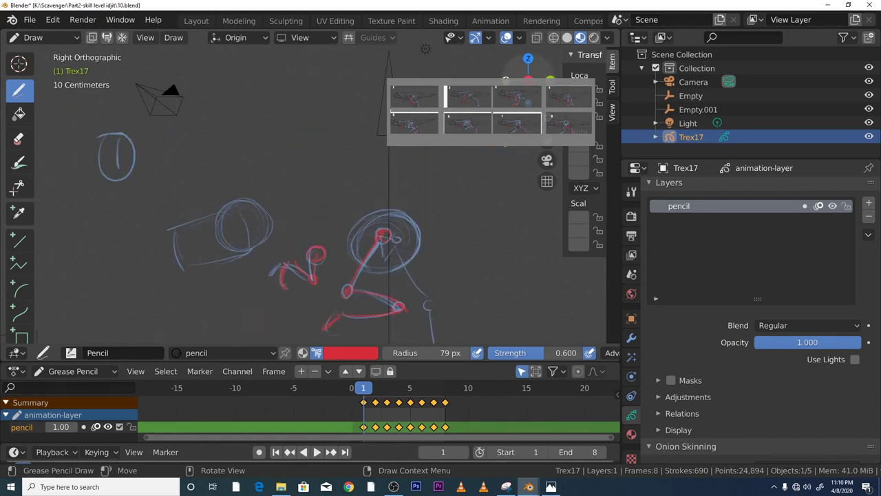
pyautogui.press('ctrl+KP_1')
pyautogui.press('ctrl+KP_3')
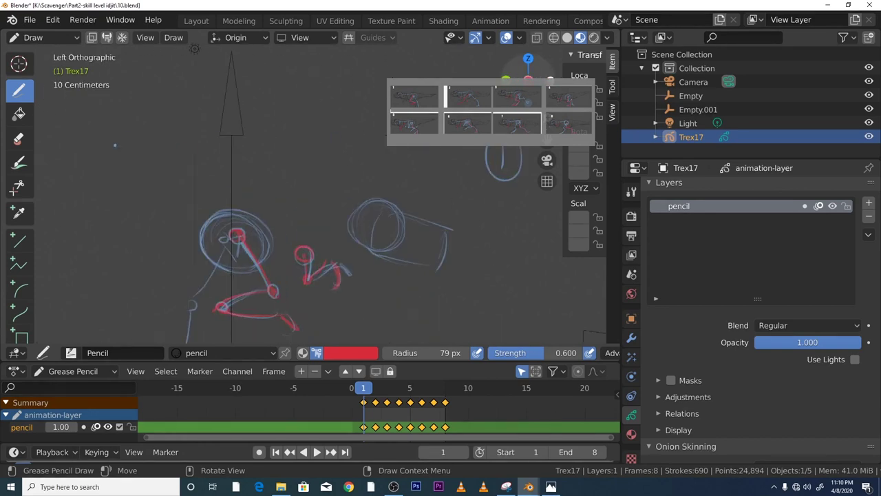
pyautogui.press('ctrl+KP_1')
pyautogui.press('KP_3')
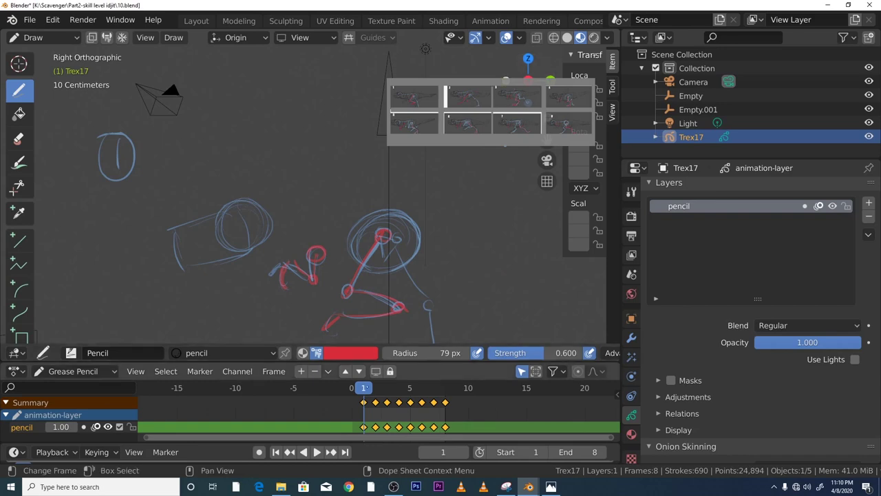
# Play the walk cycle repeatedly, pausing on frames 2, 6 and 4, then scrub back to frame 1.
pyautogui.press('space')
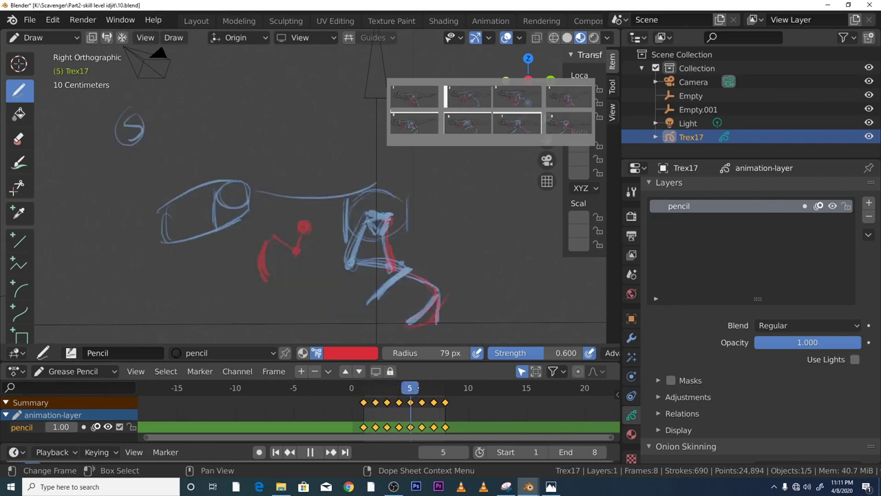
pyautogui.press('space')
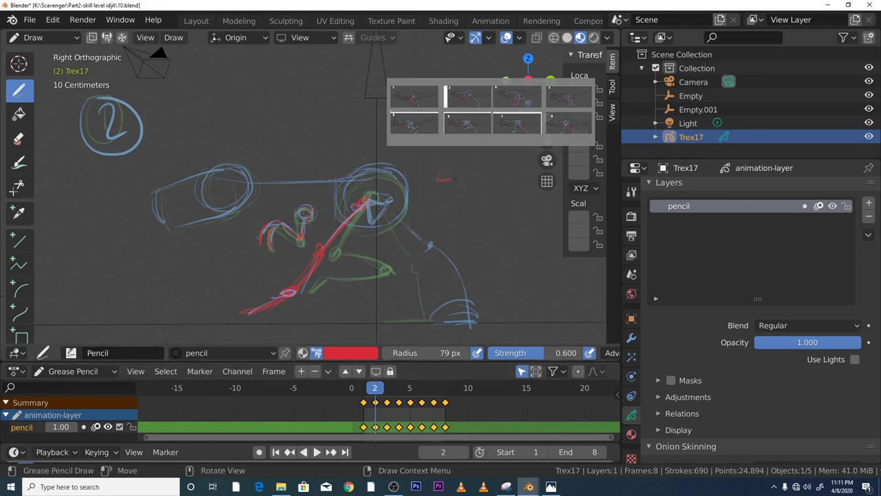
pyautogui.press('space')
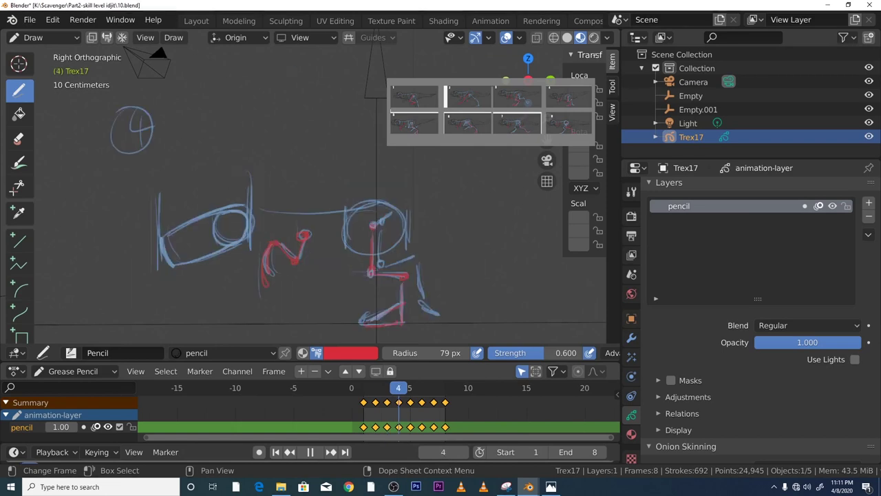
pyautogui.press('space')
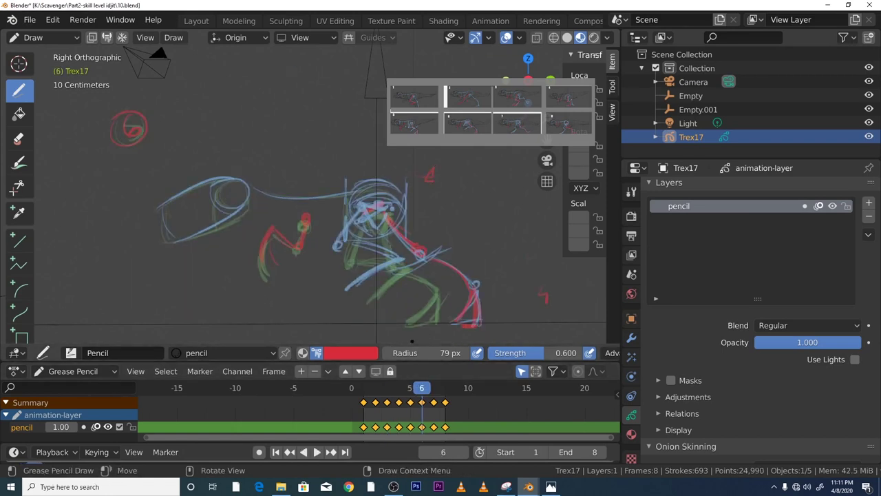
pyautogui.press('space')
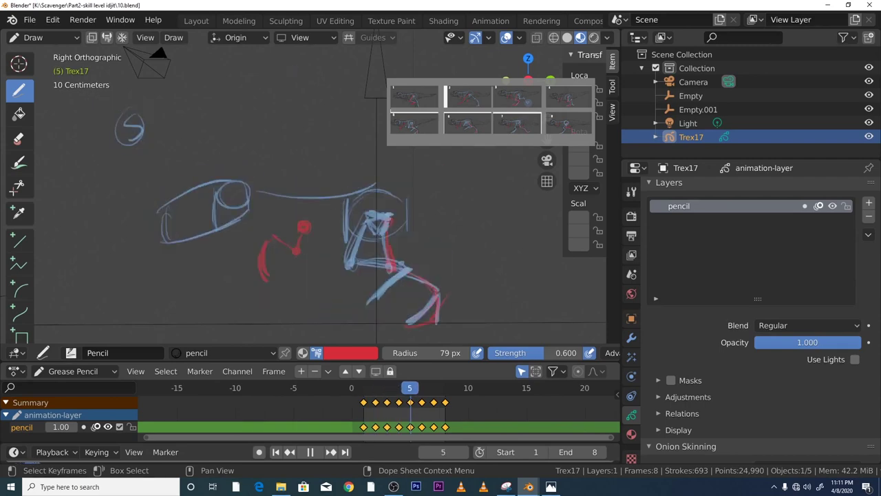
pyautogui.hotkey('shift', 'Left')
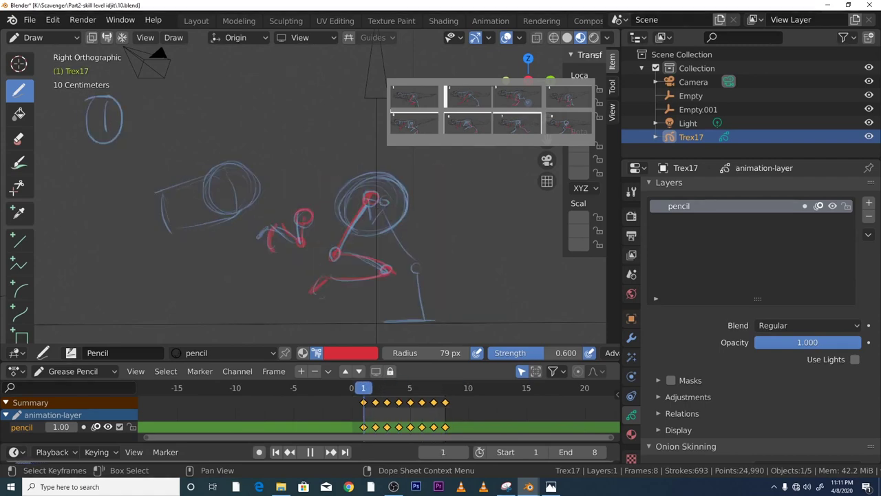
pyautogui.press('space')
pyautogui.press('space')
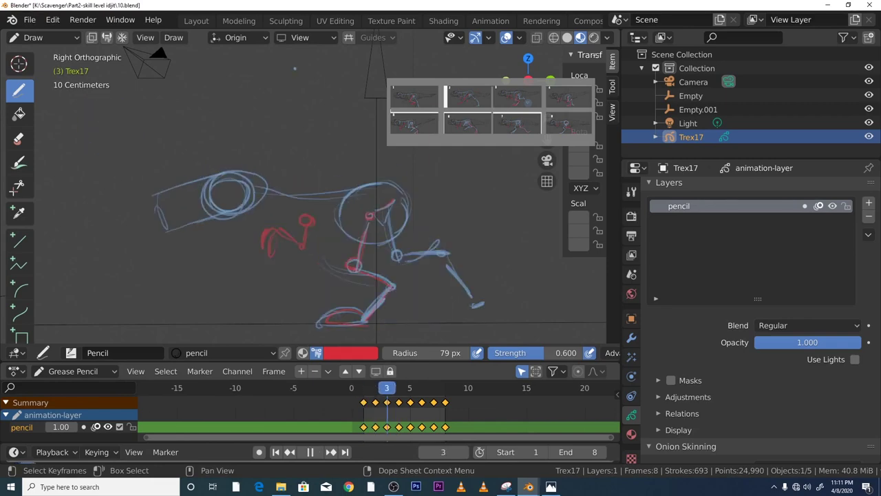
pyautogui.press('space')
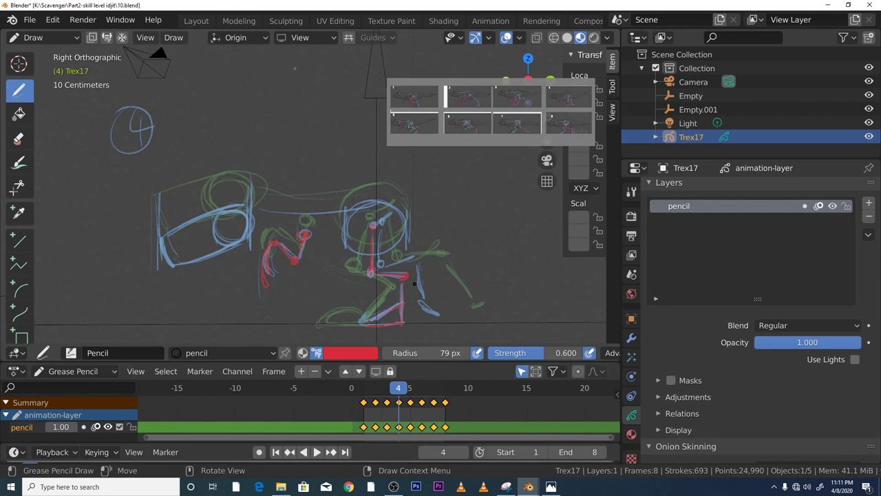
pyautogui.press('space')
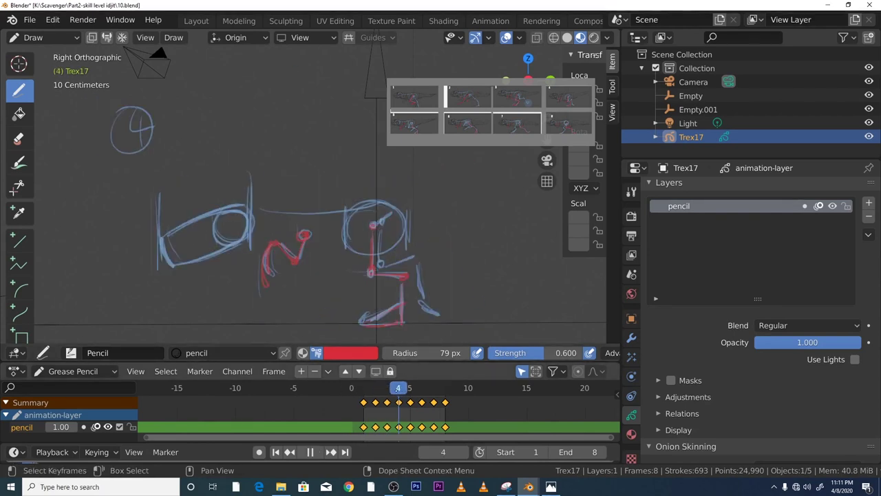
pyautogui.press('space')
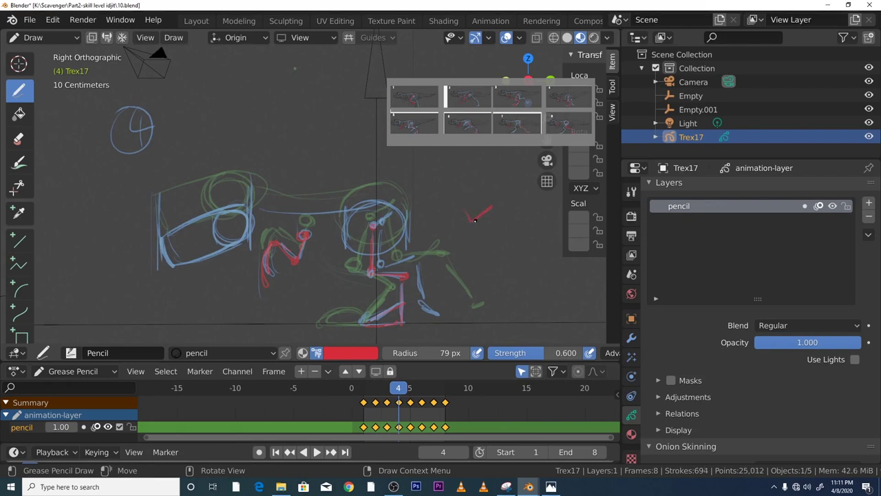
pyautogui.moveTo(386, 389); pyautogui.dragTo(352, 389)
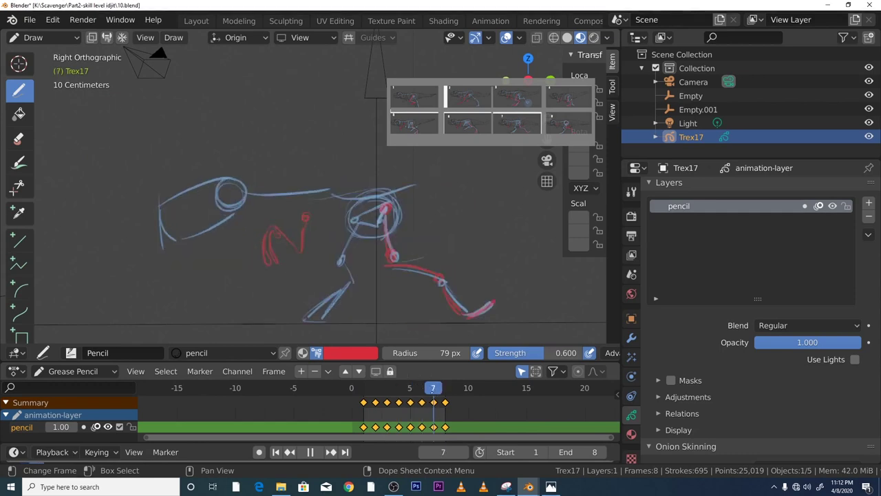
pyautogui.press('space')
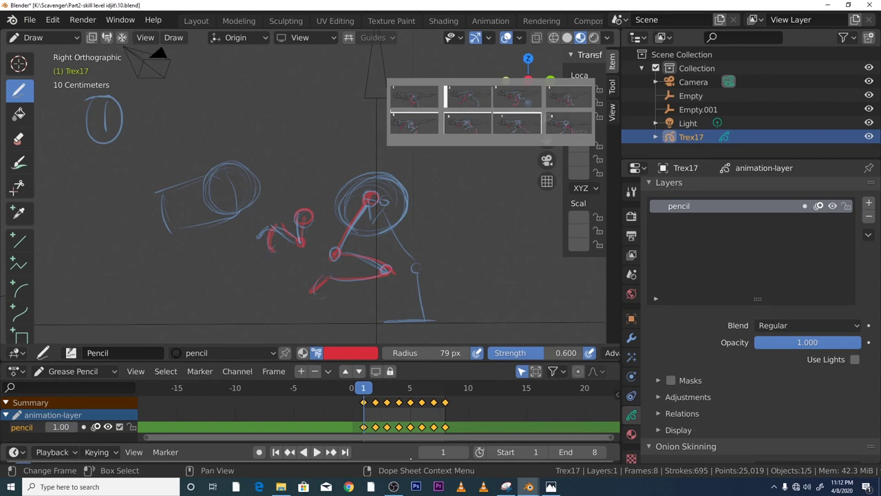
# Switch the drawing colour from red to light blue, then play and stop on frame 4.
pyautogui.click(350, 356)
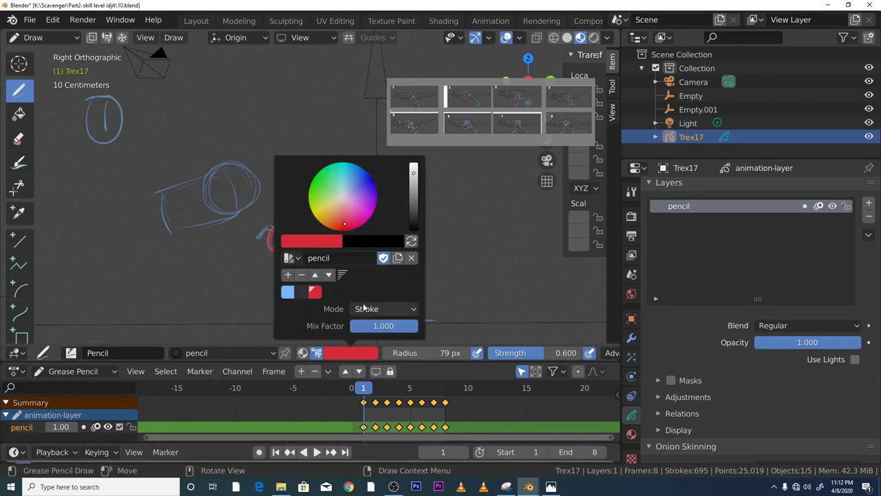
pyautogui.click(289, 294)
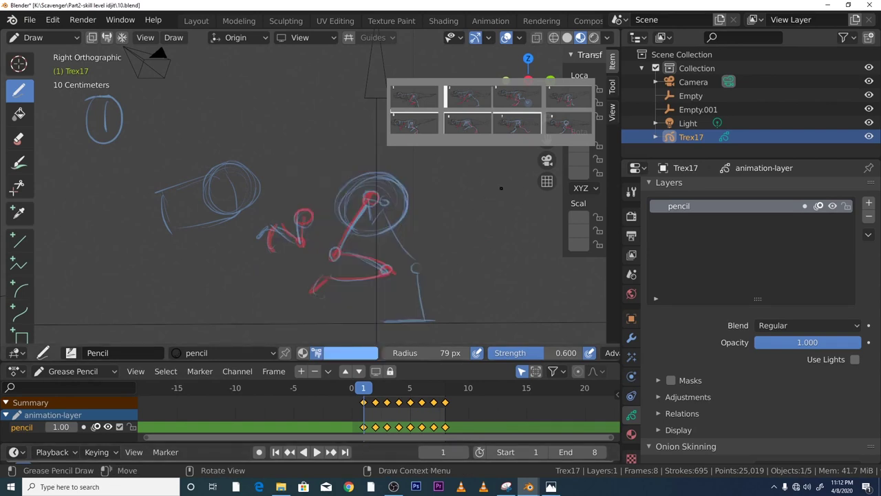
pyautogui.scroll(-2, 448, 233)
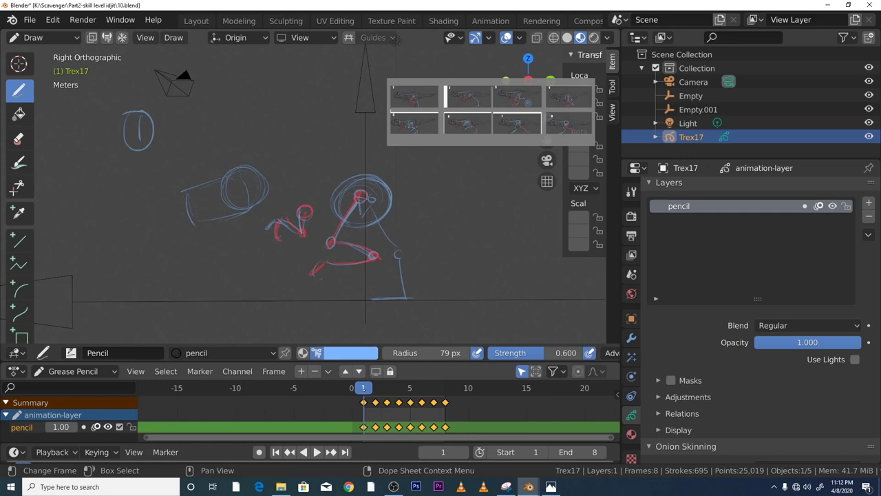
pyautogui.press('space')
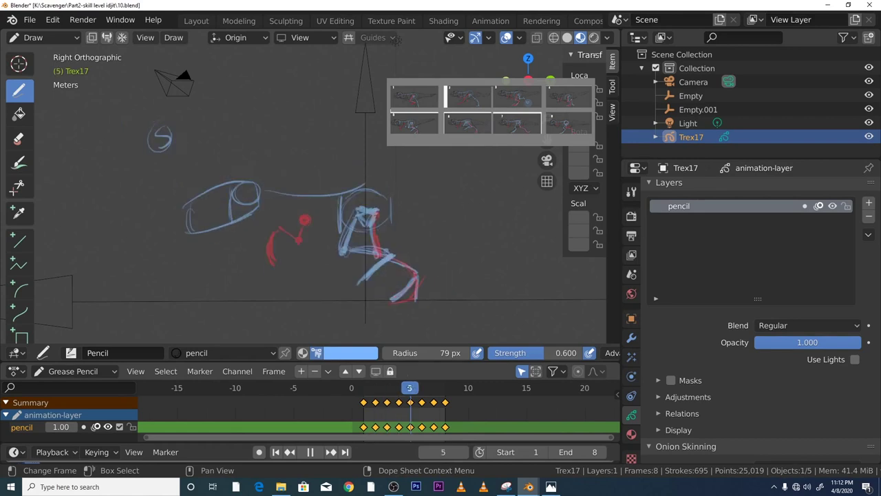
pyautogui.press('Escape')
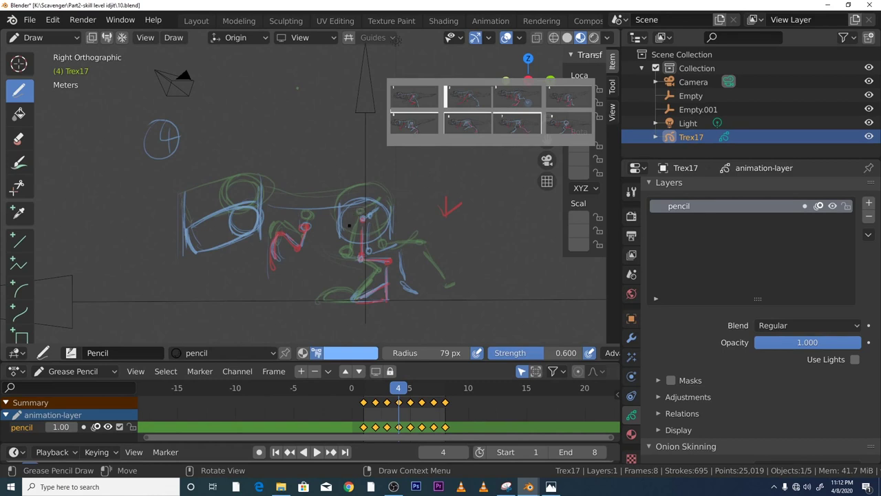
# Draw four light-blue strokes extending frame 4's back into a tail curve, then replay to frame 4.
pyautogui.moveTo(339, 223)
pyautogui.mouseDown()
pyautogui.moveTo(343, 207)
pyautogui.moveTo(454, 187)
pyautogui.moveTo(485, 167)
pyautogui.mouseUp()
pyautogui.moveTo(438, 186); pyautogui.dragTo(492, 161)
pyautogui.moveTo(369, 197)
pyautogui.mouseDown()
pyautogui.moveTo(414, 192)
pyautogui.moveTo(500, 158)
pyautogui.mouseUp()
pyautogui.moveTo(344, 206)
pyautogui.mouseDown()
pyautogui.moveTo(491, 165)
pyautogui.moveTo(504, 148)
pyautogui.mouseUp()
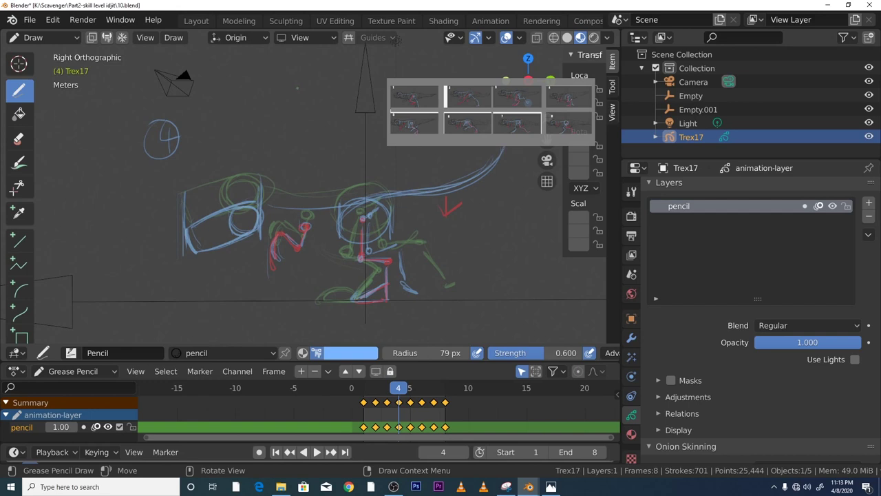
pyautogui.press('space')
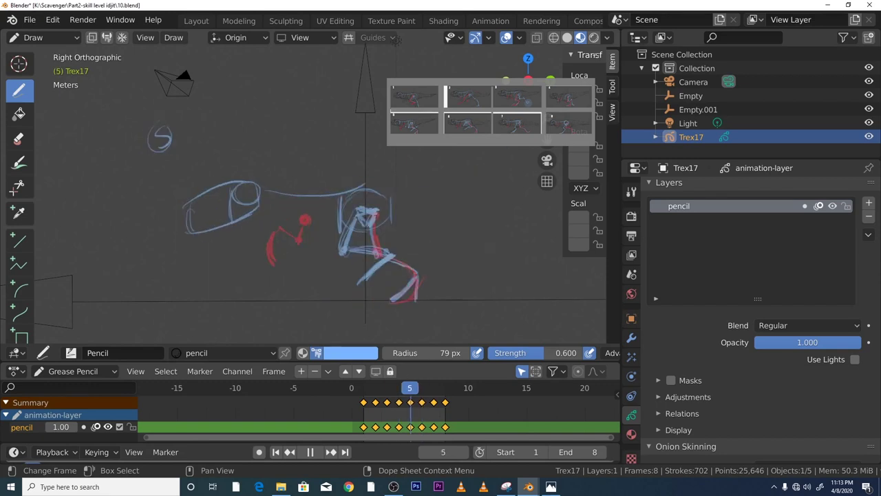
pyautogui.press('Escape')
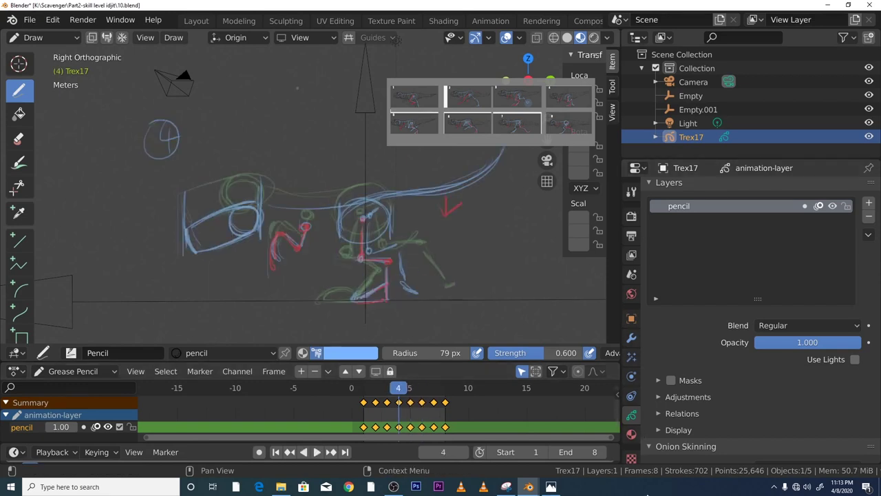
# Expand the Onion Skinning panel and select only the frame-4 keyframe in the dope sheet.
pyautogui.click(686, 446)
pyautogui.scroll(-5, 686, 447)
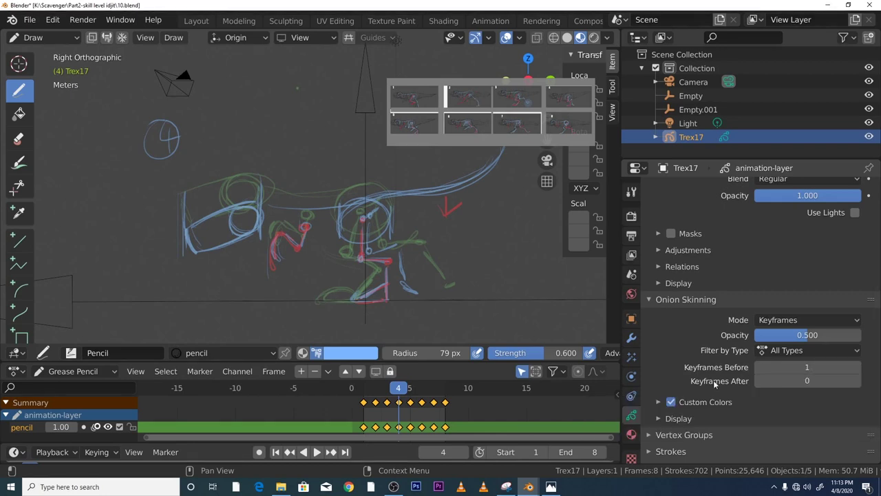
pyautogui.click(401, 404)
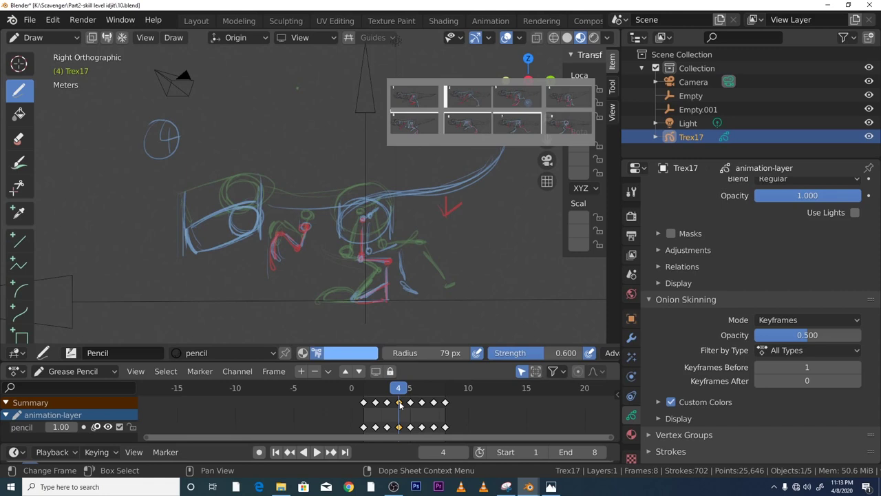
# Mark the frame-4 keyframe as Extreme and filter onion skinning to Extreme keyframes only.
pyautogui.press('r')
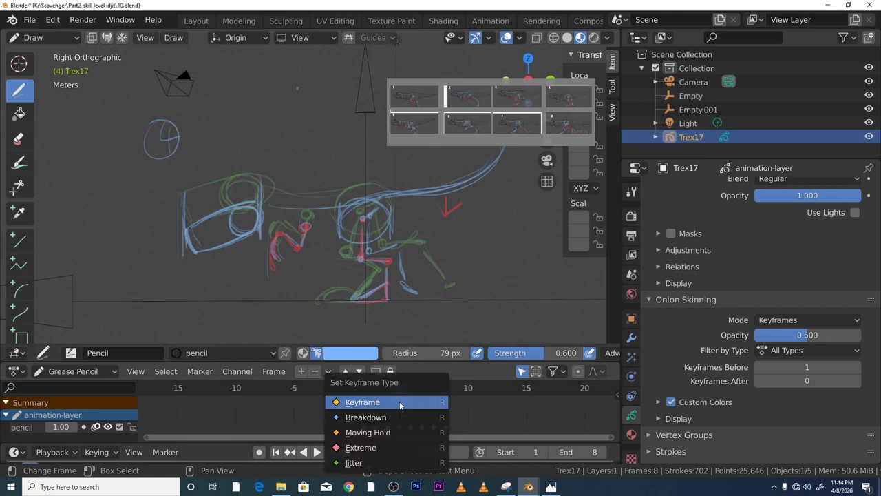
pyautogui.click(378, 448)
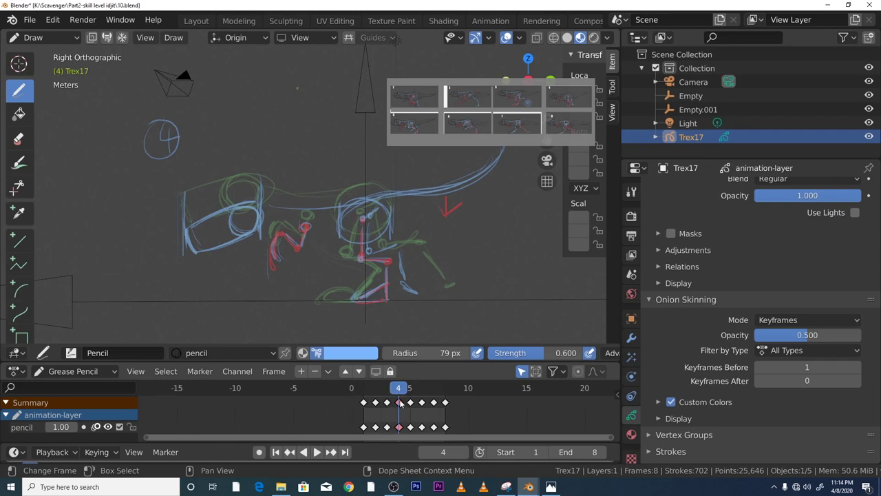
pyautogui.click(832, 352)
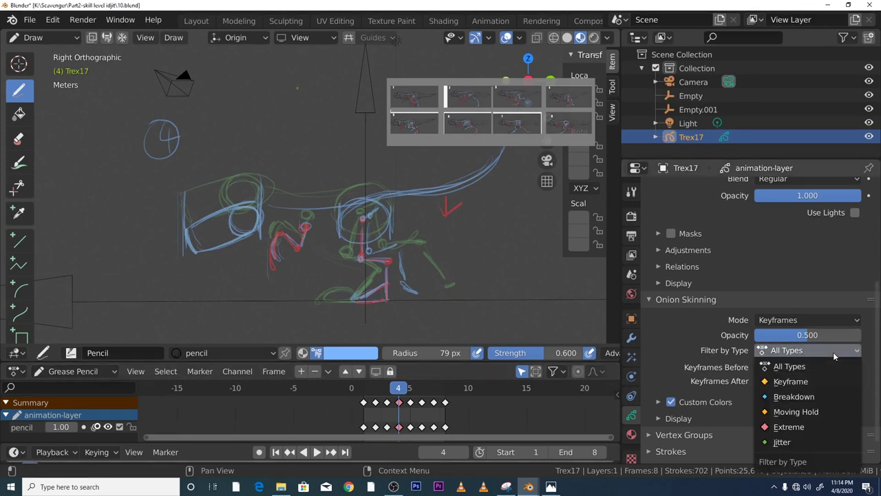
pyautogui.click(796, 427)
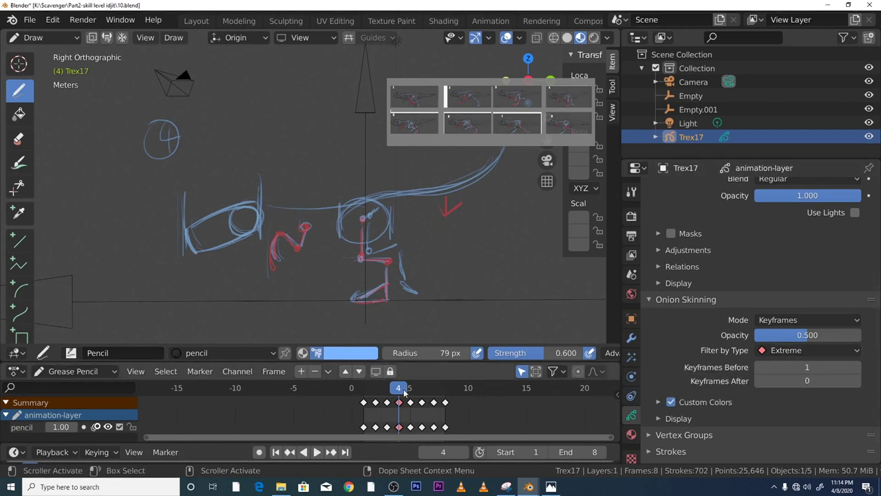
# Return to frame 1 and set onion skinning to show 4 keyframes after.
pyautogui.moveTo(404, 392); pyautogui.dragTo(363, 390)
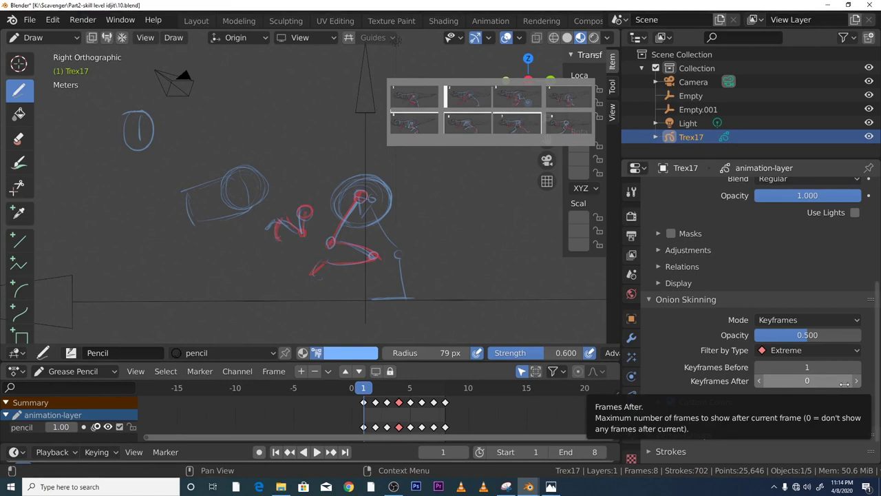
pyautogui.moveTo(845, 383); pyautogui.dragTo(858, 385)
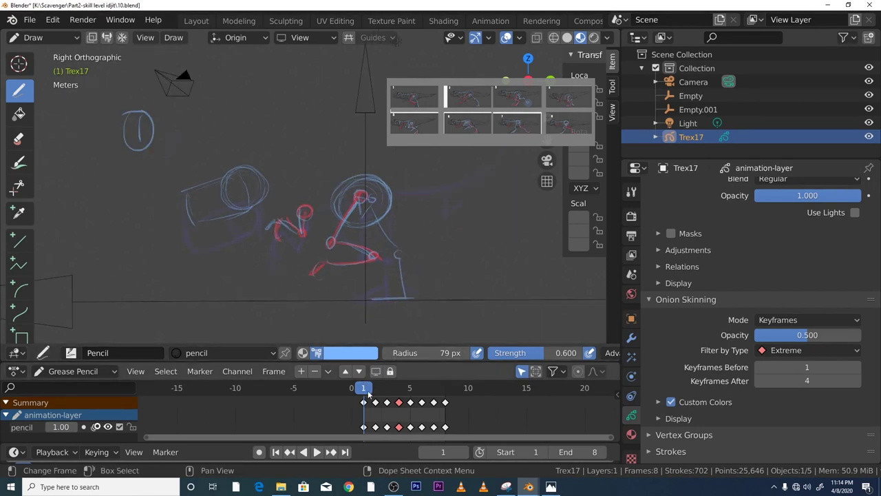
pyautogui.press('space')
pyautogui.press('Escape')
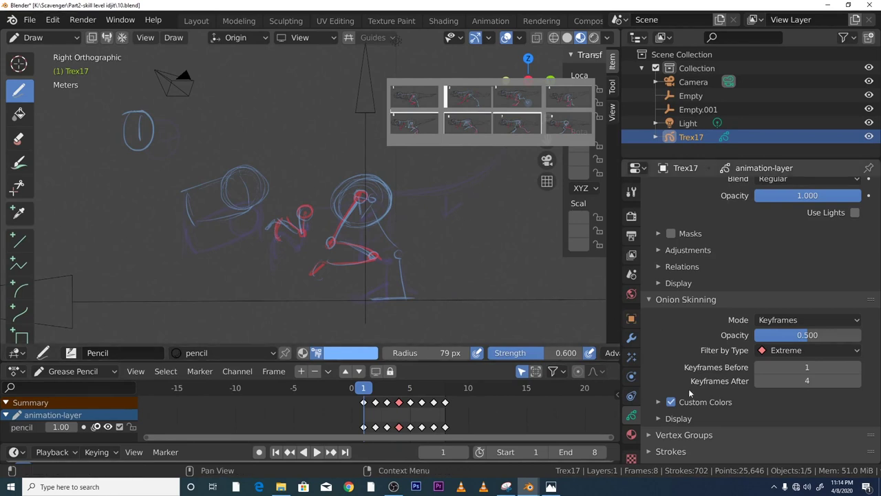
# Enable custom onion-skin colours and set the After colour to yellow.
pyautogui.scroll(-2, 687, 404)
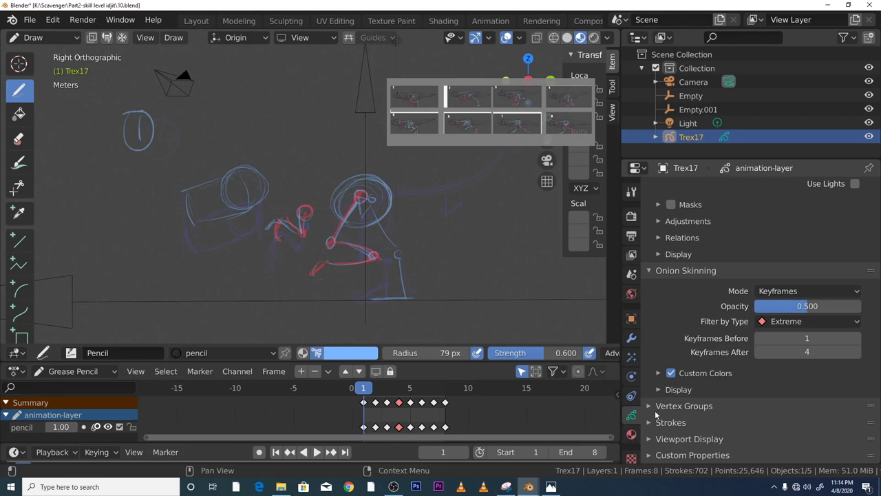
pyautogui.click(658, 390)
pyautogui.scroll(-4, 702, 384)
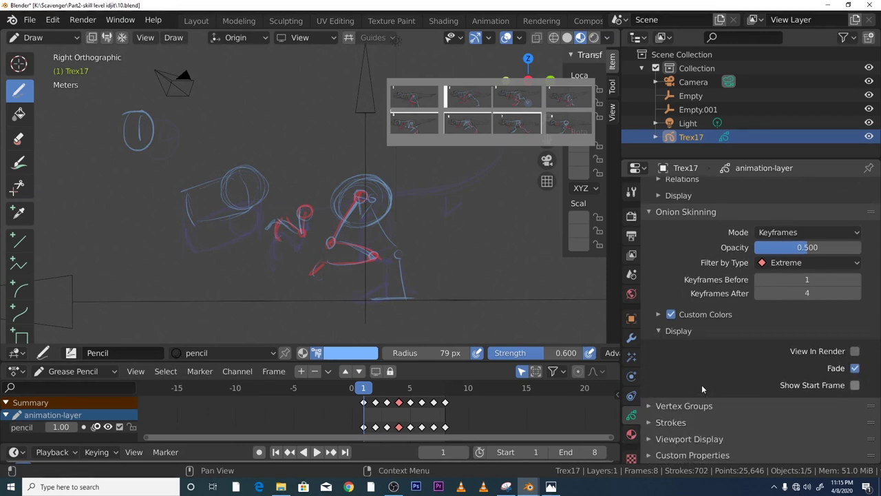
pyautogui.scroll(5, 702, 384)
pyautogui.scroll(-4, 703, 389)
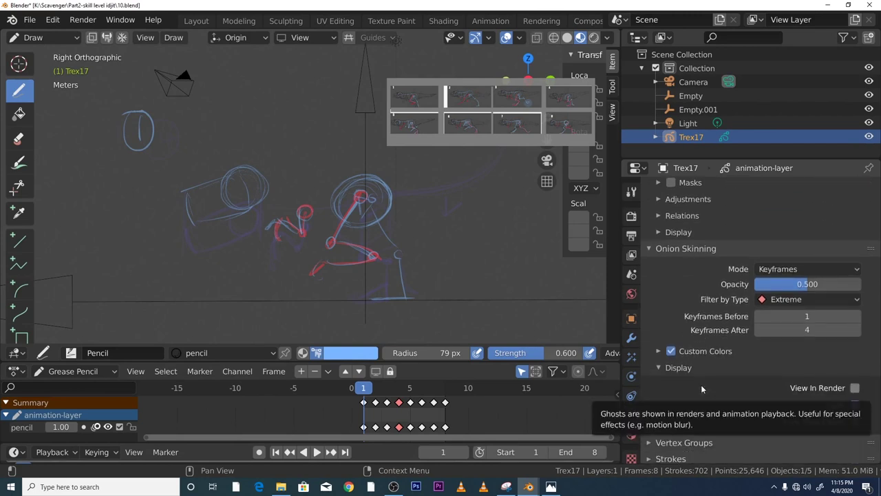
pyautogui.click(659, 332)
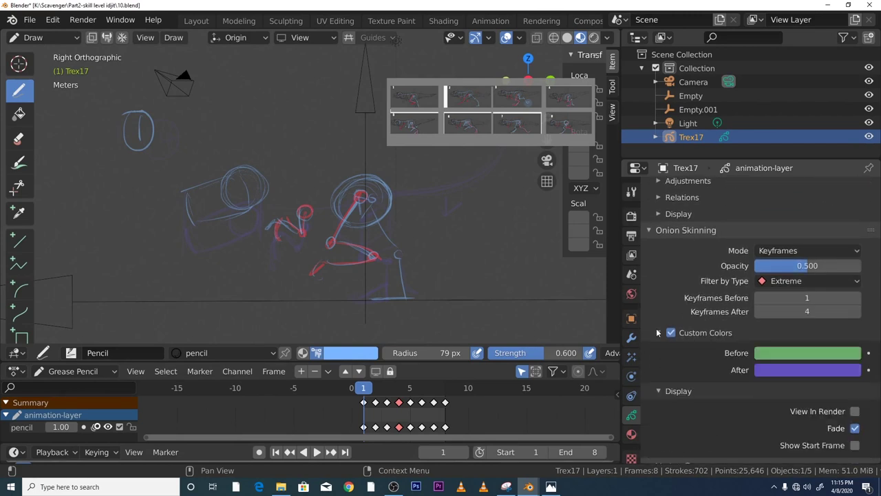
pyautogui.click(775, 370)
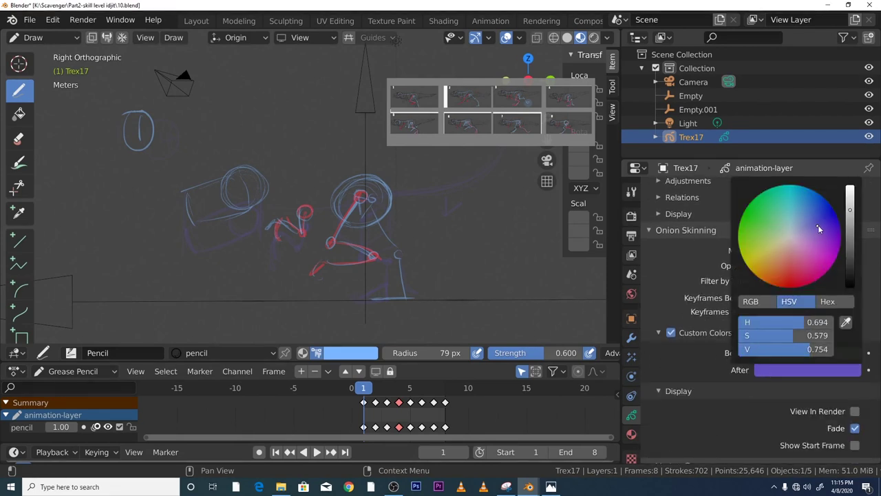
pyautogui.moveTo(817, 226)
pyautogui.mouseDown()
pyautogui.moveTo(857, 211)
pyautogui.moveTo(850, 186)
pyautogui.mouseUp()
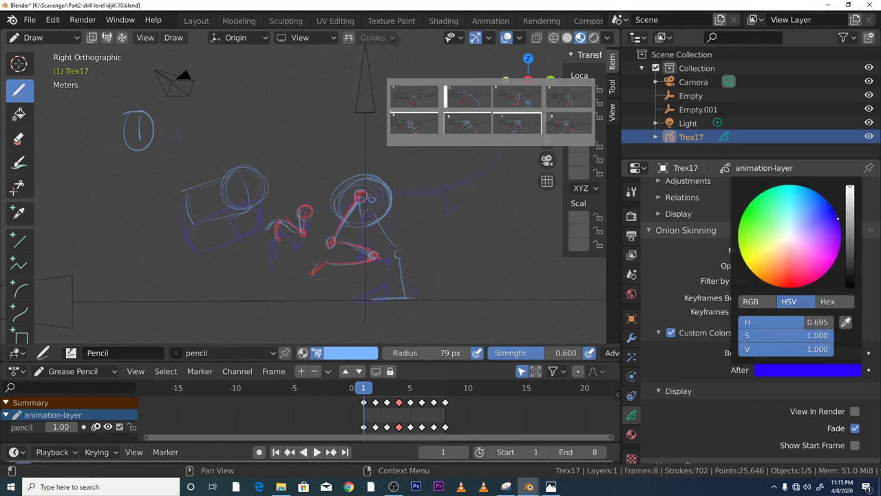
pyautogui.moveTo(823, 223); pyautogui.dragTo(793, 268)
pyautogui.moveTo(791, 283); pyautogui.dragTo(749, 266)
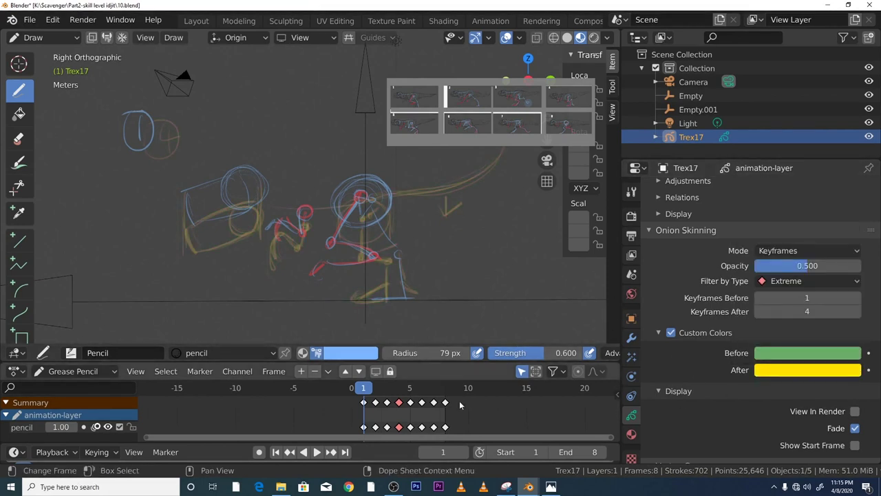
pyautogui.press('space')
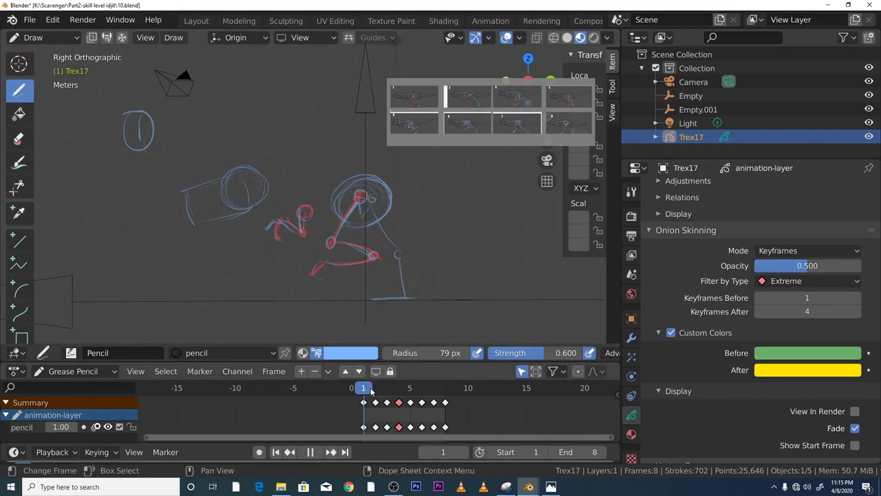
pyautogui.click(400, 392)
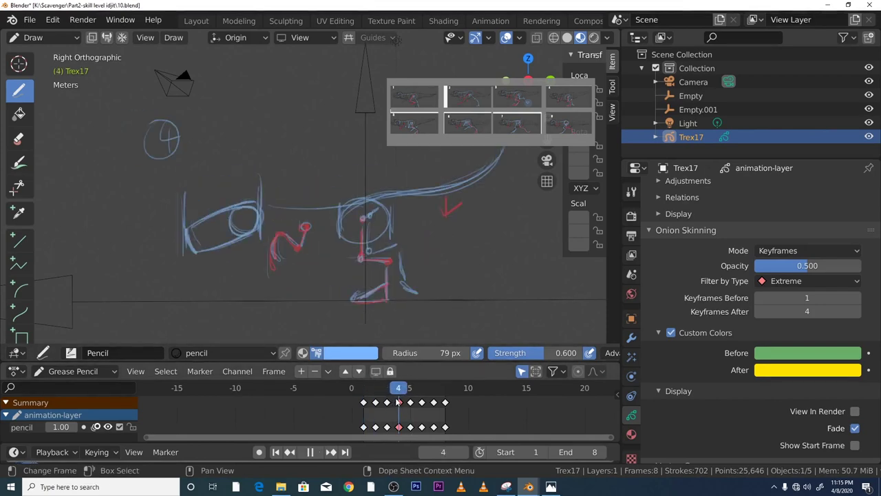
pyautogui.hotkey('shift', 'Left')
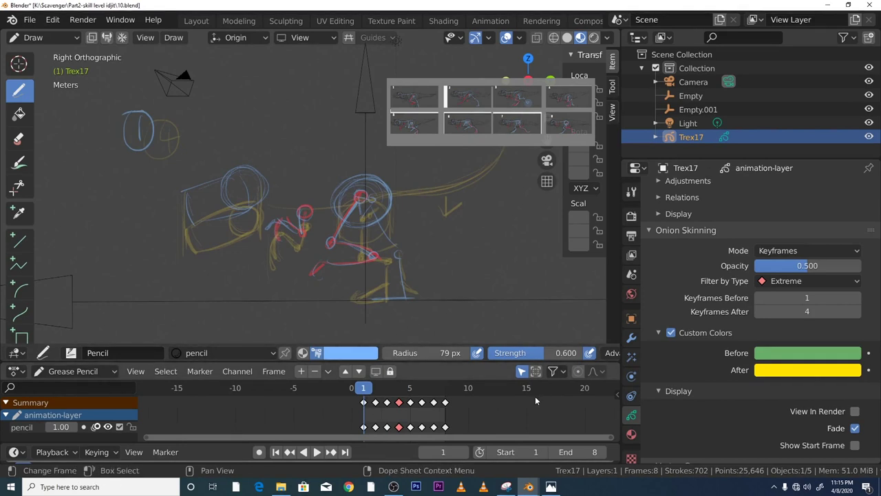
pyautogui.press('space')
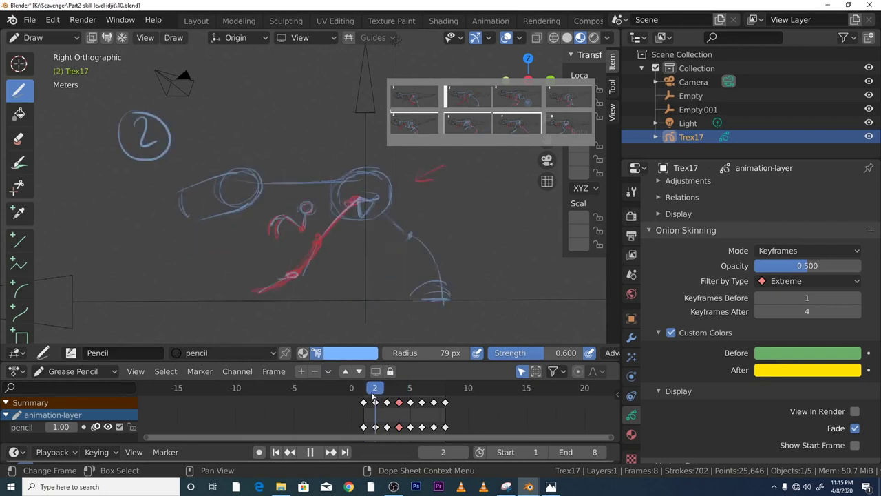
pyautogui.press('space')
pyautogui.moveTo(398, 394); pyautogui.dragTo(353, 394)
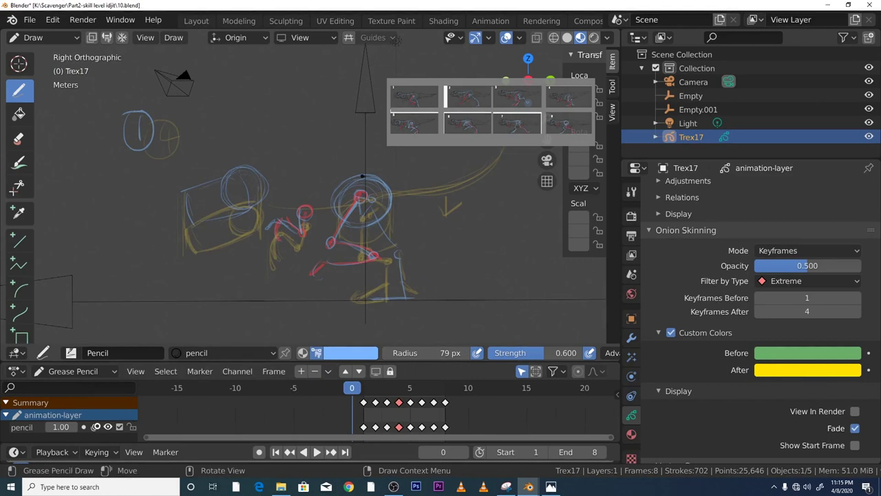
pyautogui.click(416, 192)
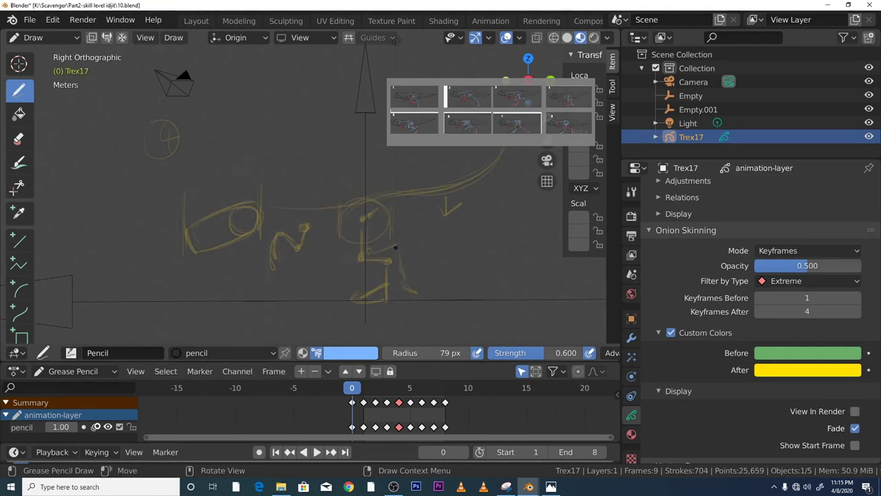
pyautogui.click(52, 19)
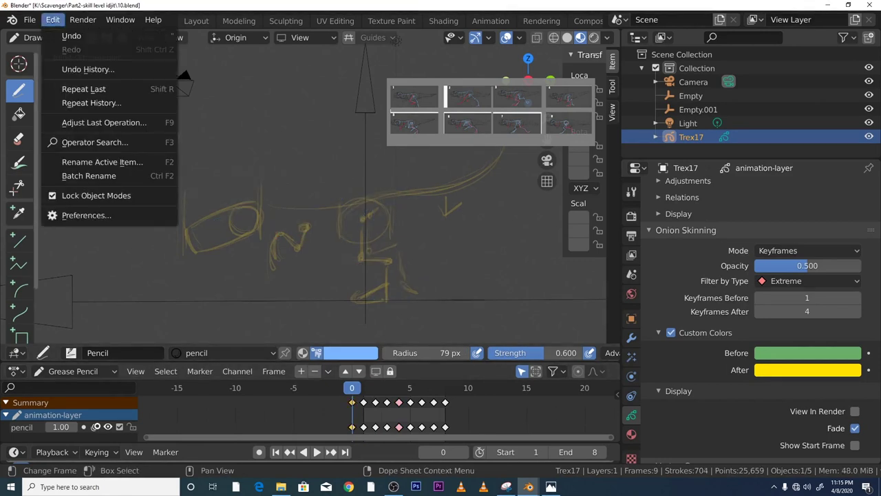
pyautogui.click(67, 51)
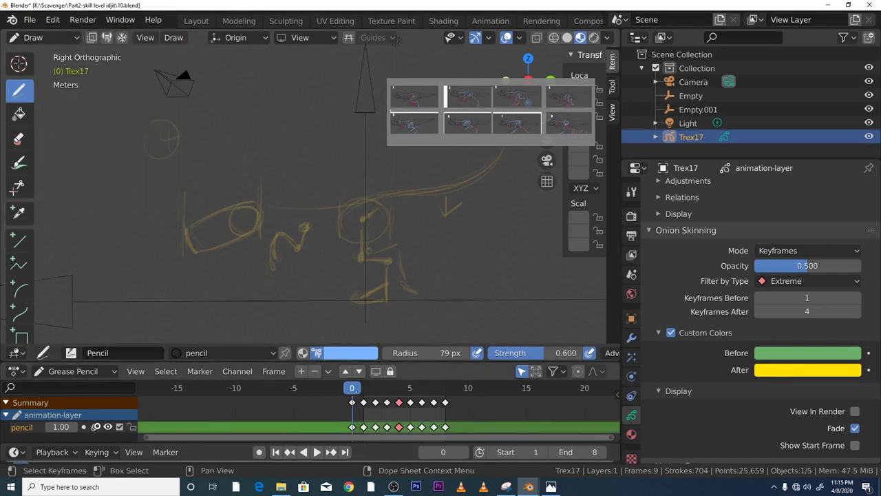
pyautogui.click(52, 19)
pyautogui.click(71, 35)
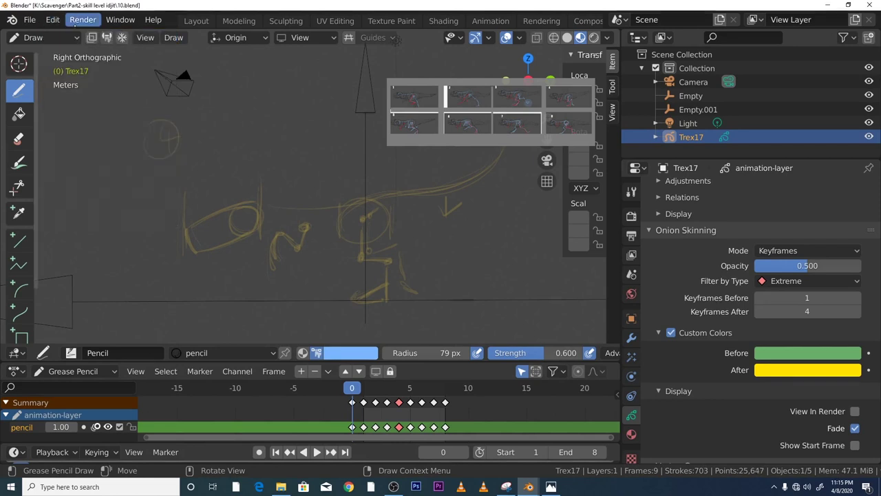
pyautogui.press('x')
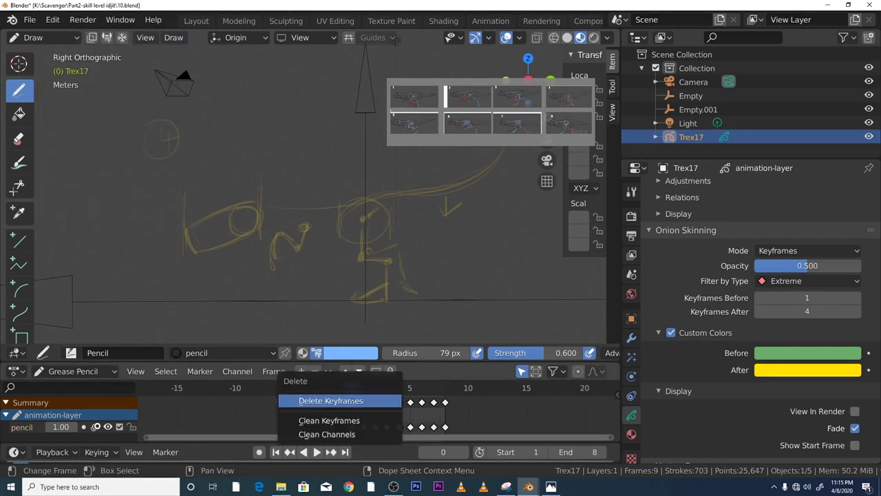
pyautogui.click(351, 401)
pyautogui.press('Right')
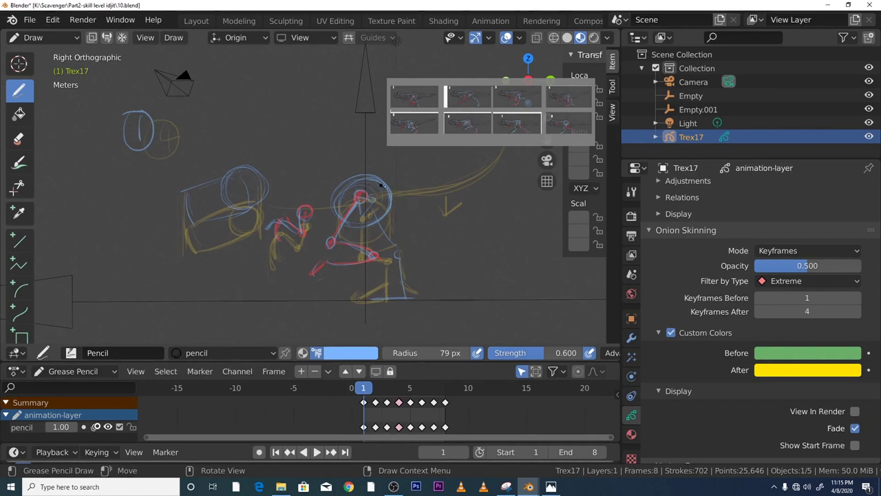
# Draw three light-blue strokes extending frame 1's tail, then play and stop the cycle.
pyautogui.moveTo(423, 196)
pyautogui.mouseDown()
pyautogui.moveTo(503, 196)
pyautogui.moveTo(448, 202)
pyautogui.moveTo(412, 191)
pyautogui.moveTo(490, 215)
pyautogui.mouseUp()
pyautogui.moveTo(448, 201); pyautogui.dragTo(508, 211)
pyautogui.moveTo(448, 200); pyautogui.dragTo(372, 180)
pyautogui.press('space')
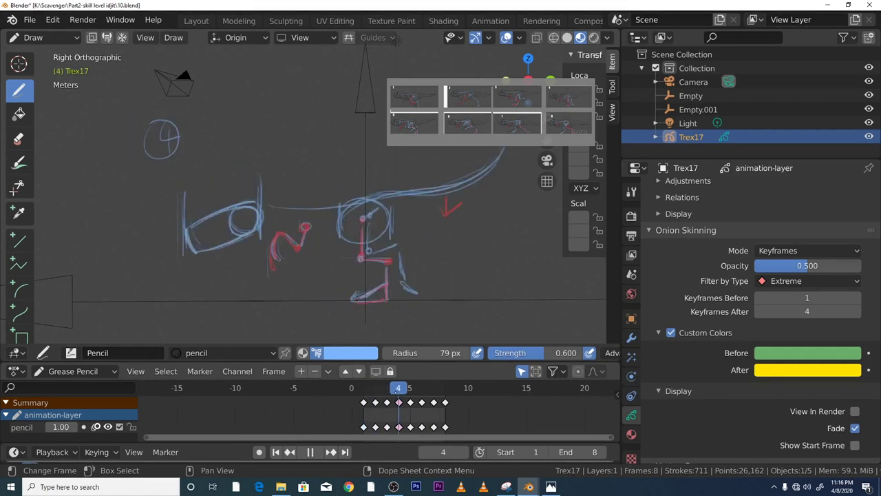
pyautogui.press('space')
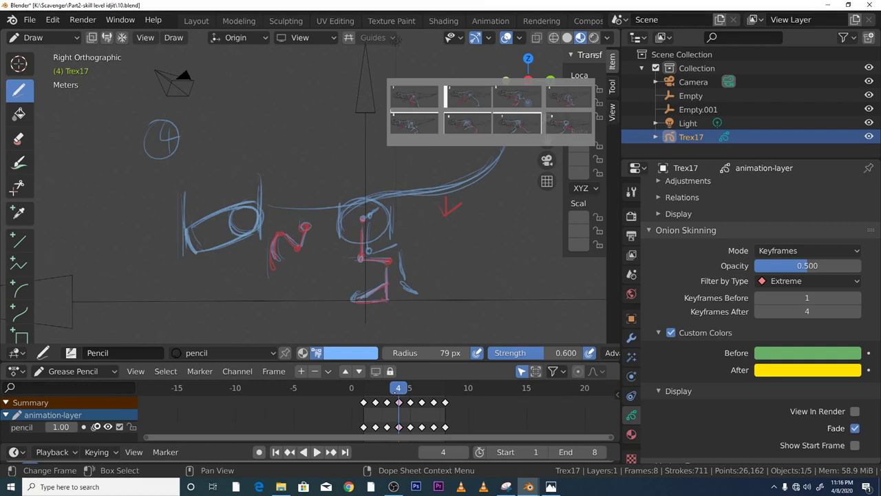
# Play the eight-frame T-rex run cycle several times, then bring the OBS window forward.
pyautogui.press('space')
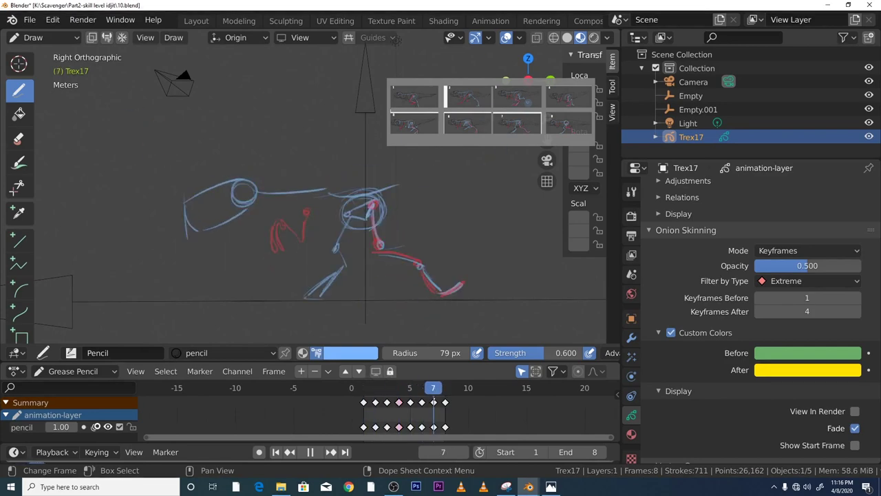
pyautogui.press('space')
pyautogui.press('space')
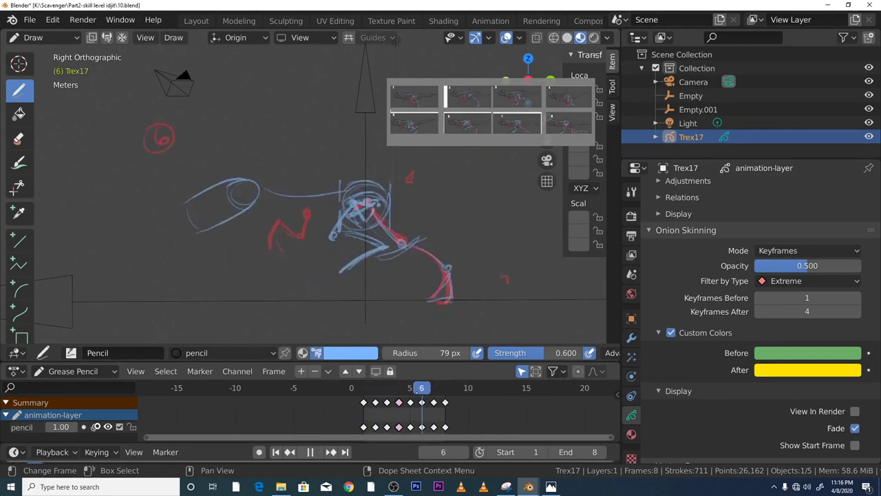
pyautogui.press('space')
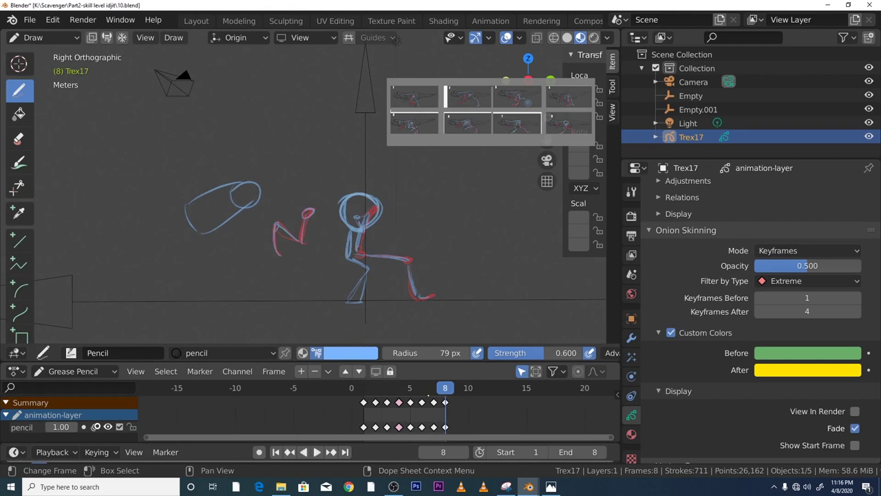
pyautogui.press('space')
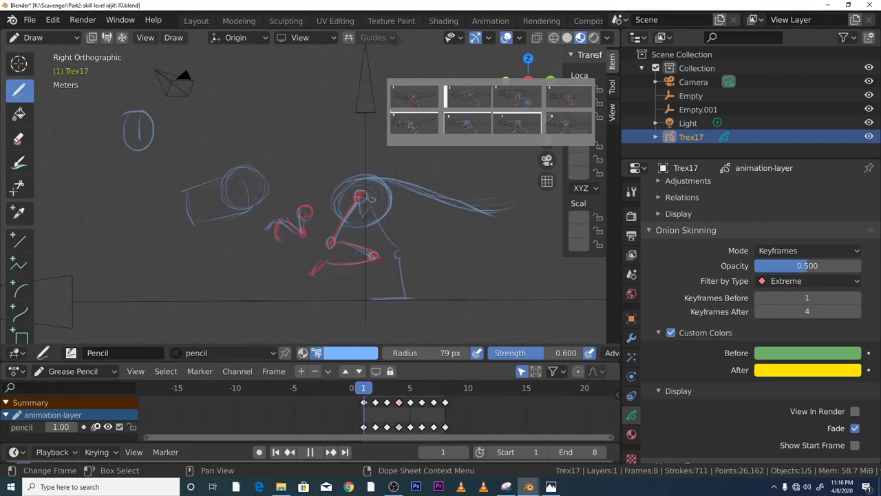
pyautogui.press('space')
pyautogui.press('space')
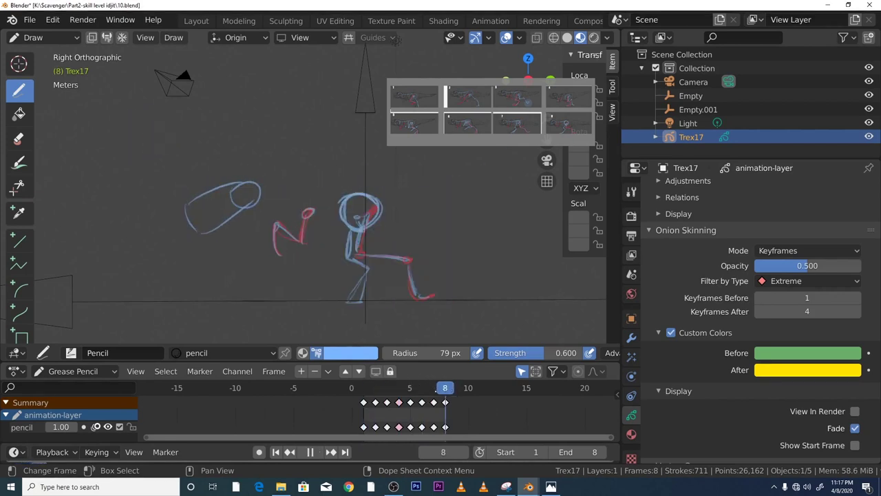
pyautogui.press('space')
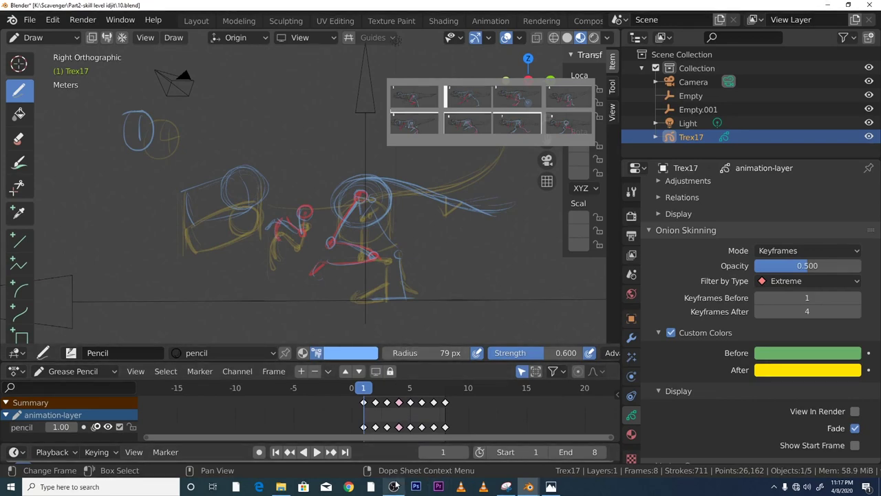
pyautogui.click(393, 487)
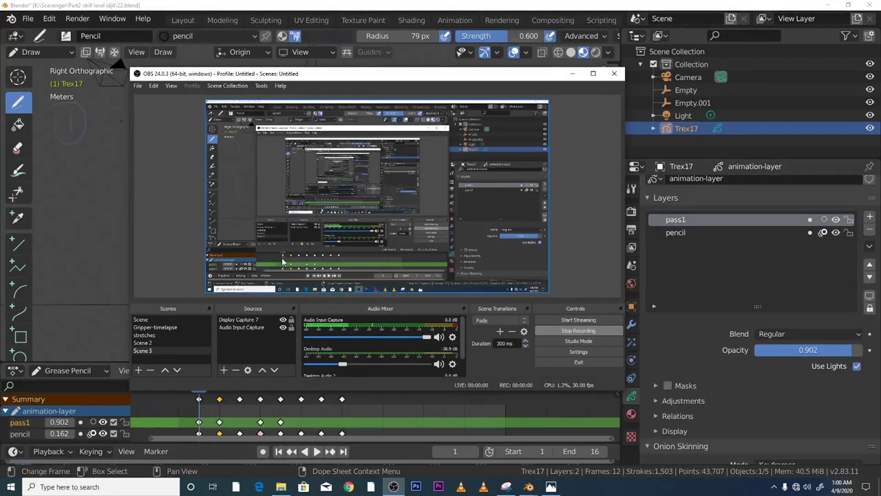
# Return to Blender, zoom the viewport and replay the run cycle, stopping on frame 1.
pyautogui.click(337, 148)
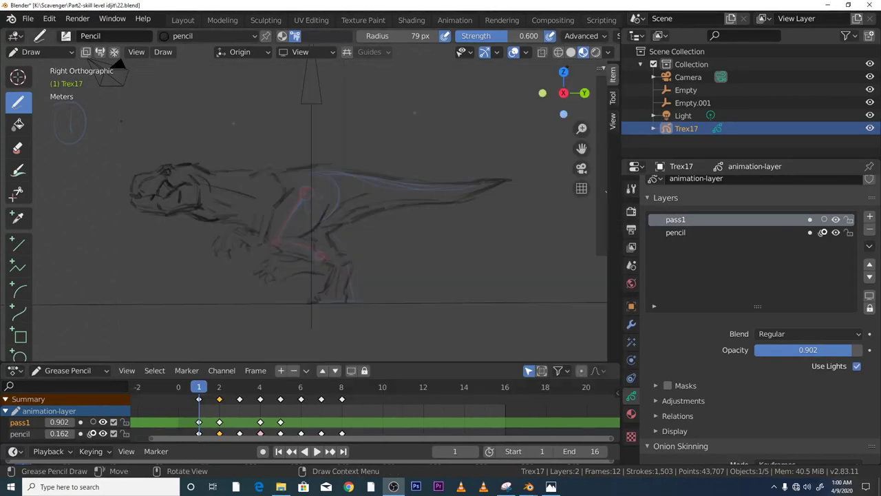
pyautogui.scroll(4, 69, 122)
pyautogui.scroll(-3, 69, 122)
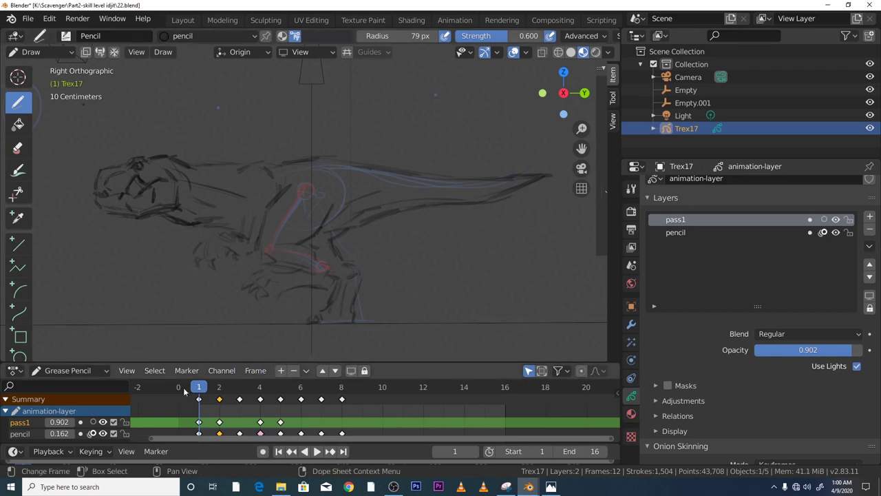
pyautogui.press('space')
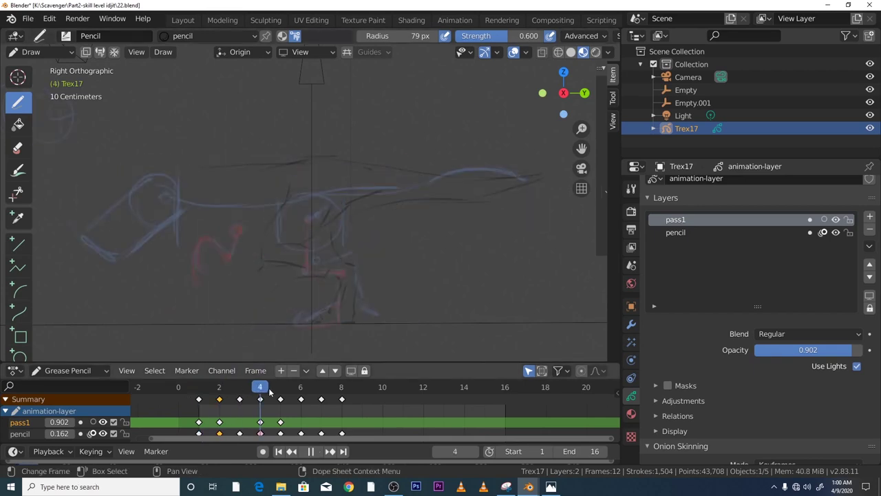
pyautogui.press('space')
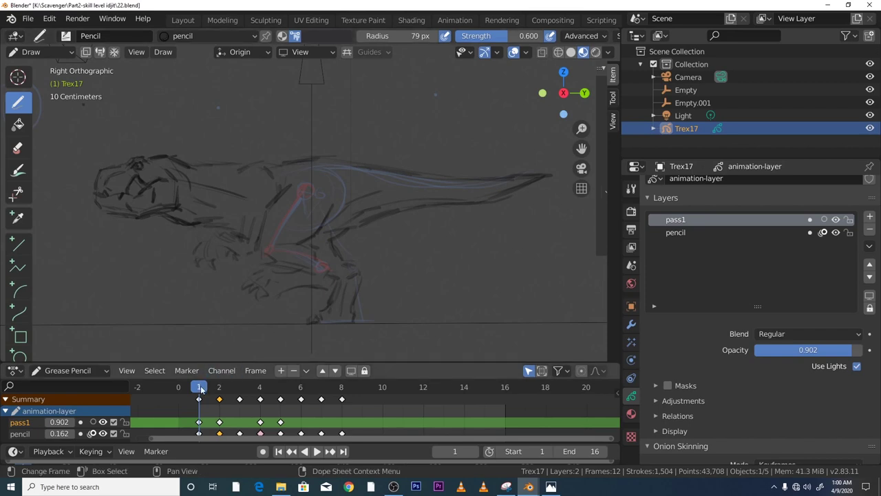
pyautogui.press('space')
pyautogui.press('Escape')
# Briefly replay the first frames, then switch the Trex17 drawing into Edit Mode.
pyautogui.press('space')
pyautogui.press('Escape')
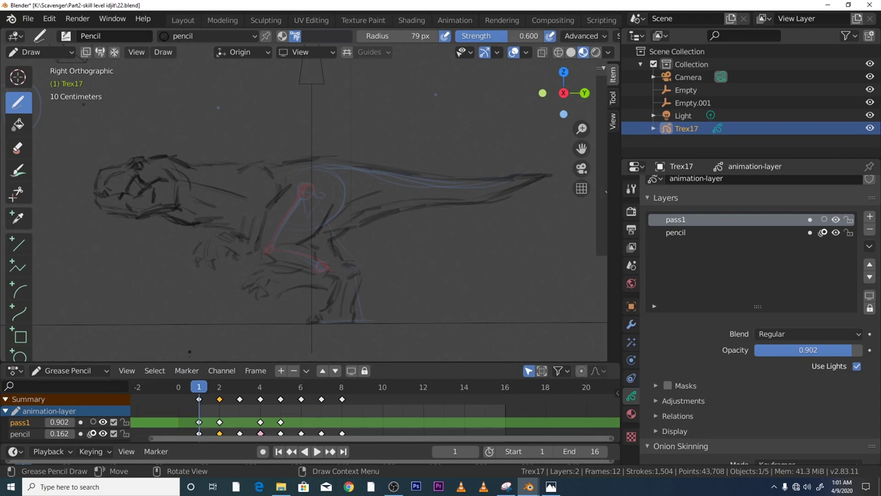
pyautogui.press('space')
pyautogui.press('Escape')
pyautogui.click(40, 51)
pyautogui.click(43, 80)
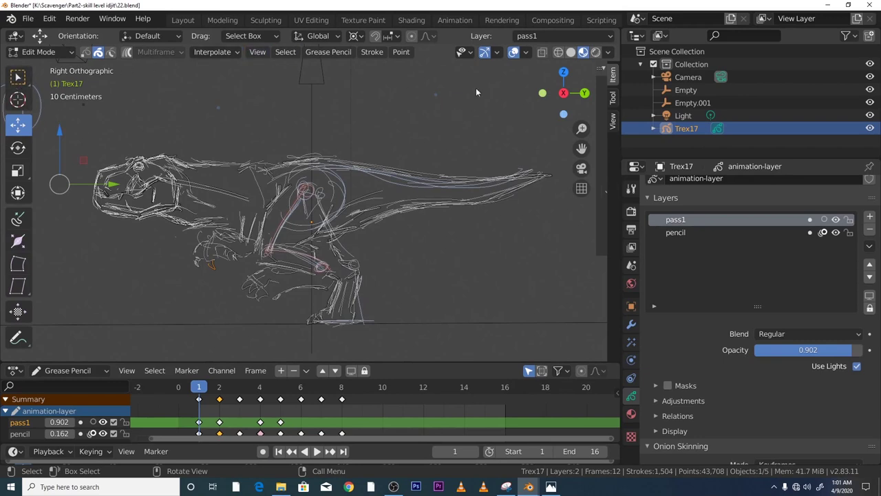
# Turn on the 3D cursor overlay and box-select the T-rex head strokes on frame 1.
pyautogui.click(525, 52)
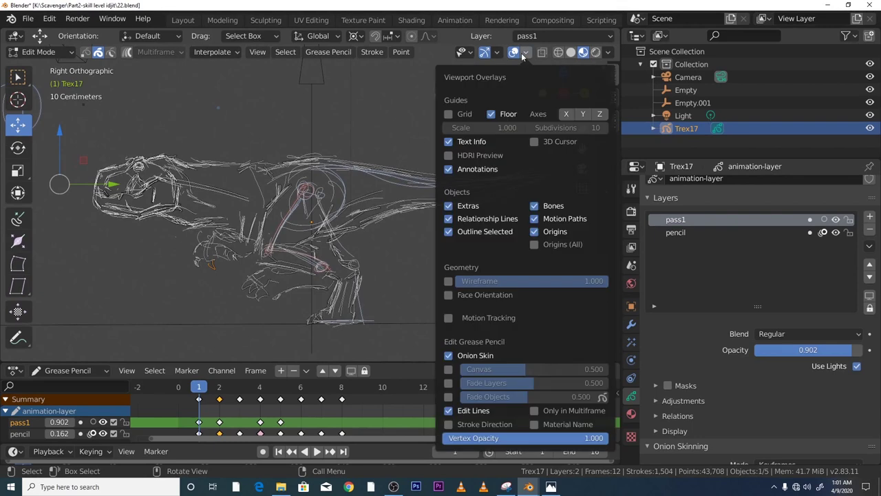
pyautogui.click(535, 141)
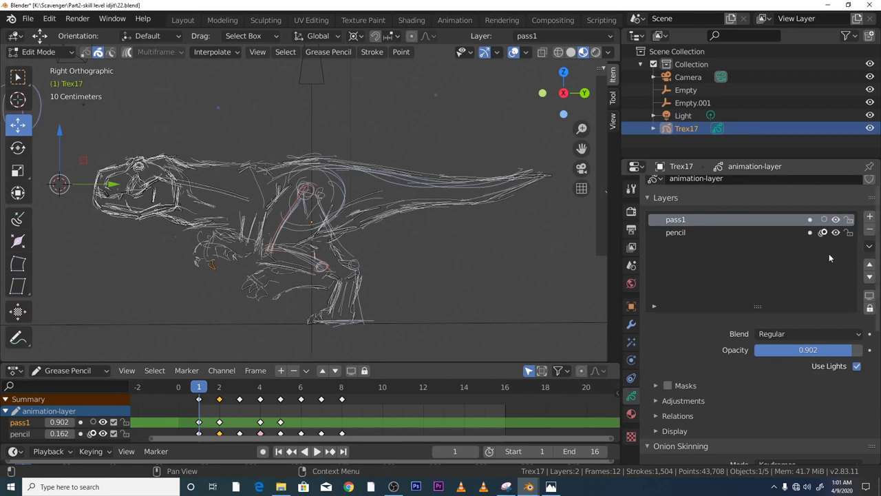
pyautogui.click(18, 77)
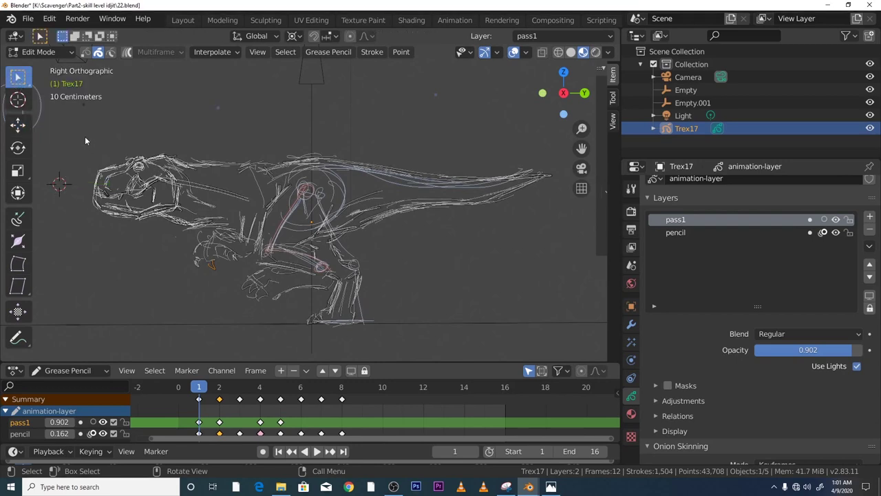
pyautogui.moveTo(85, 137)
pyautogui.mouseDown()
pyautogui.moveTo(106, 194)
pyautogui.moveTo(185, 232)
pyautogui.mouseUp()
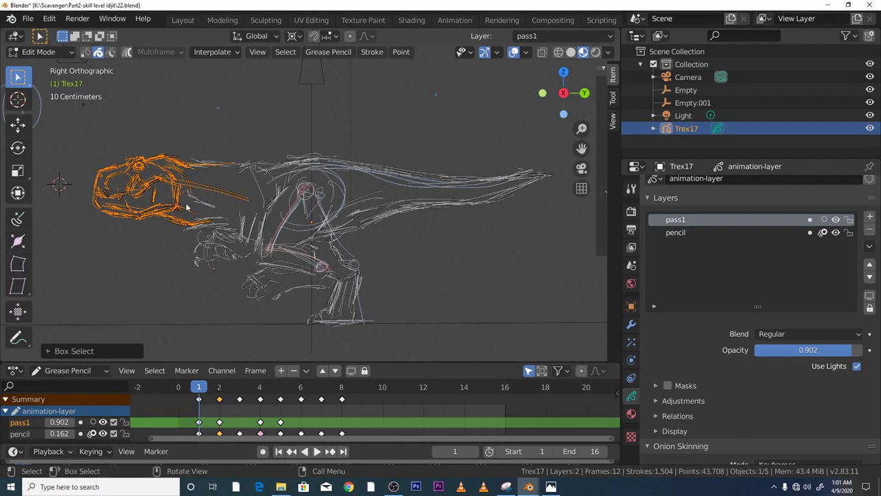
# Copy the selected head strokes and move to frame 2.
pyautogui.rightClick(129, 207)
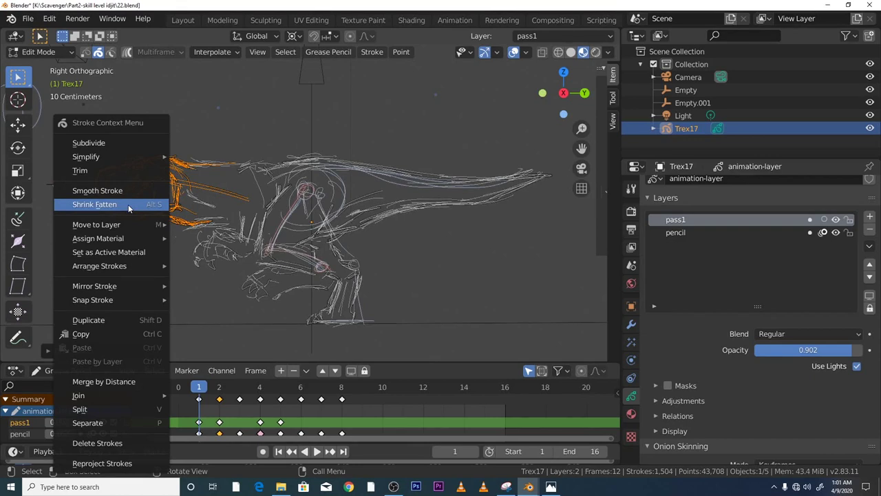
pyautogui.click(119, 336)
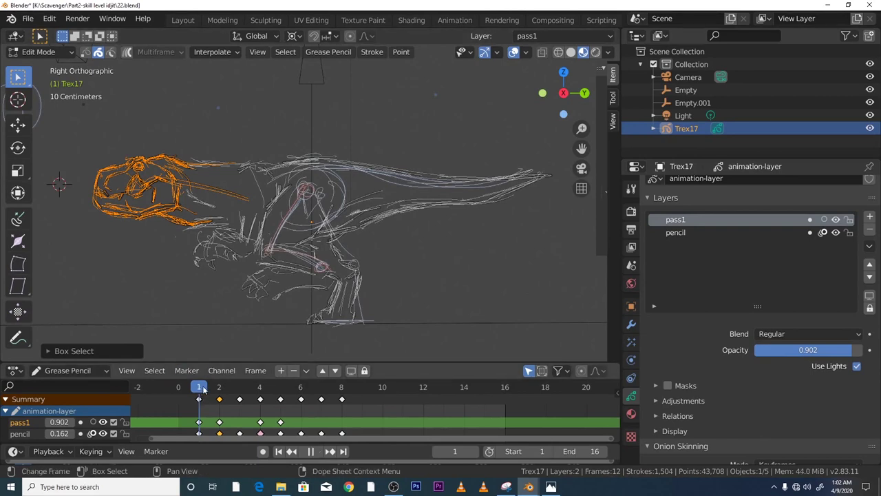
pyautogui.moveTo(200, 386); pyautogui.dragTo(219, 388)
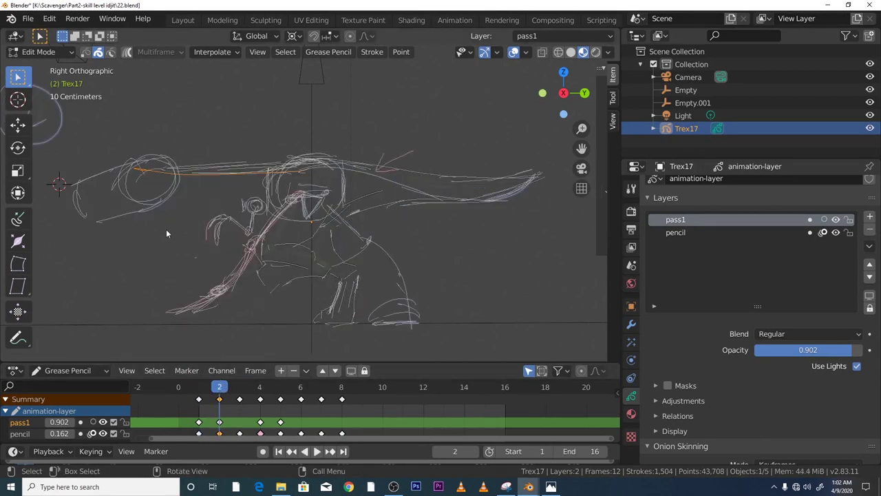
# Set the transform pivot point to the 3D Cursor.
pyautogui.click(18, 100)
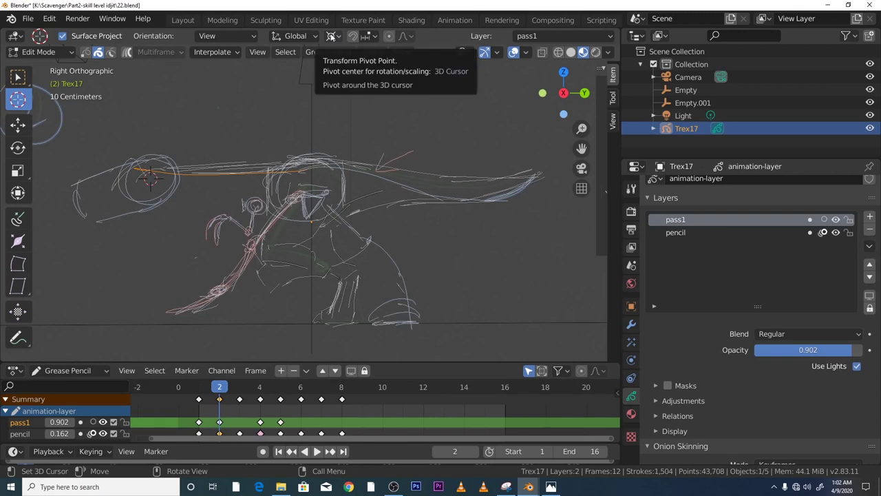
pyautogui.click(331, 37)
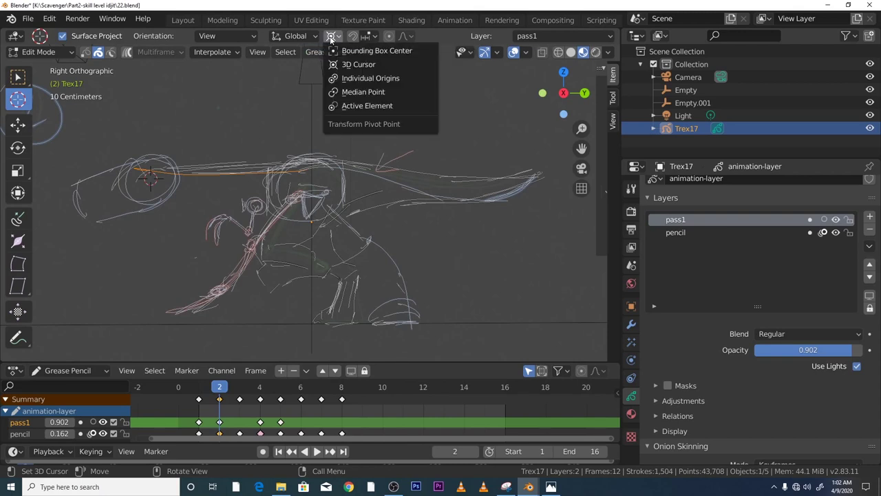
pyautogui.click(343, 64)
pyautogui.click(337, 38)
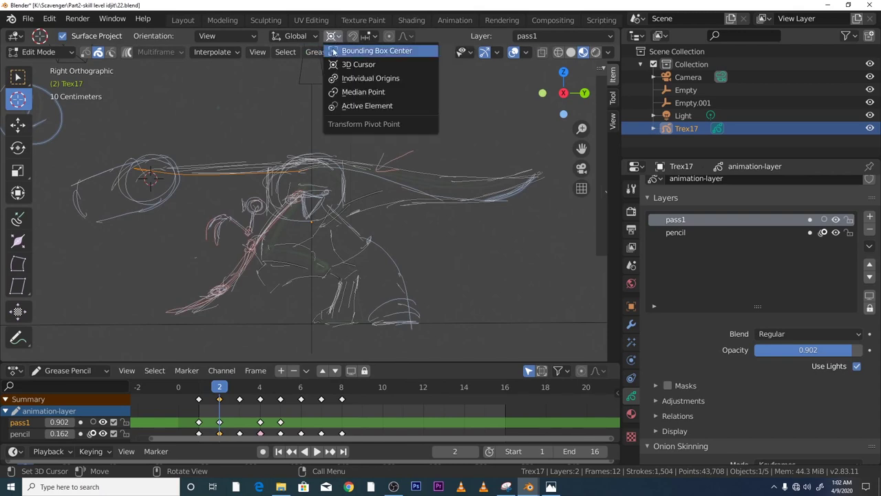
pyautogui.click(334, 65)
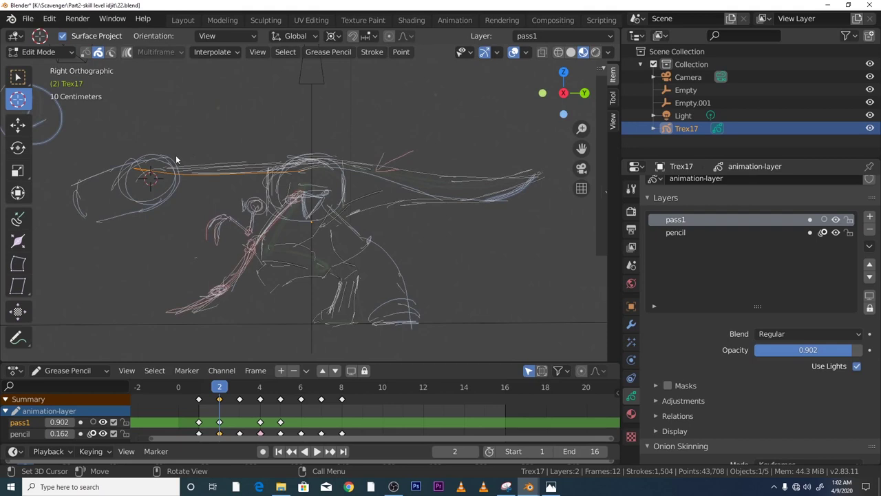
# Paste the copied head strokes into frames 2, 3 and 4.
pyautogui.rightClick(142, 181)
pyautogui.click(119, 248)
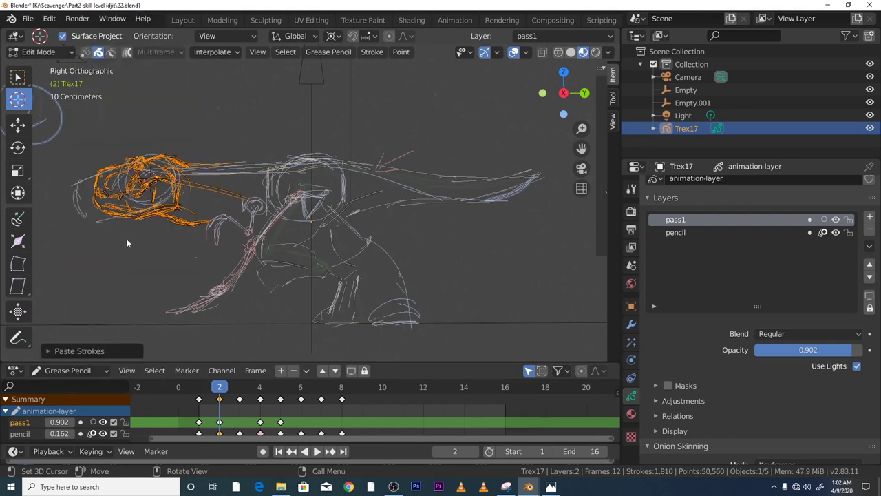
pyautogui.press('space')
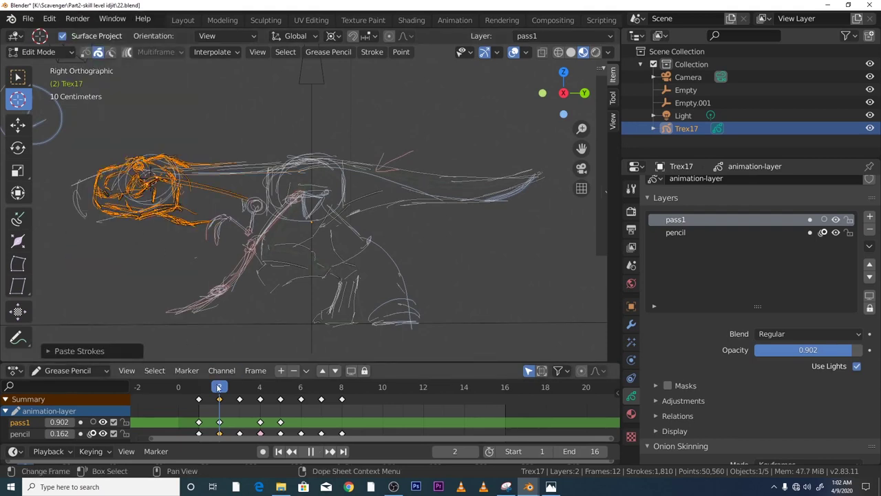
pyautogui.press('space')
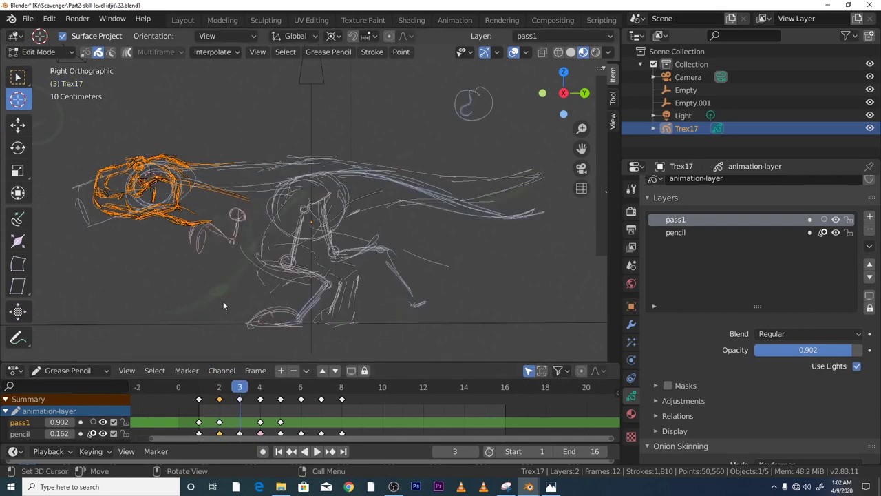
pyautogui.rightClick(181, 240)
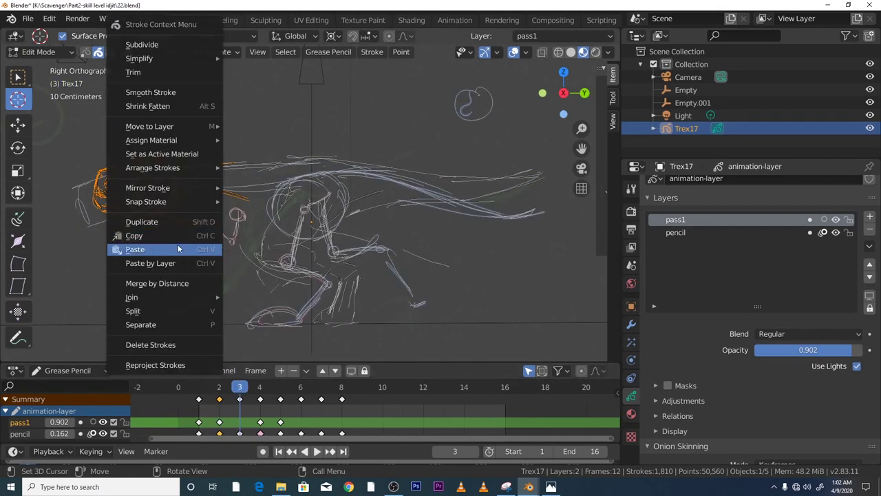
pyautogui.click(178, 246)
pyautogui.press('Right')
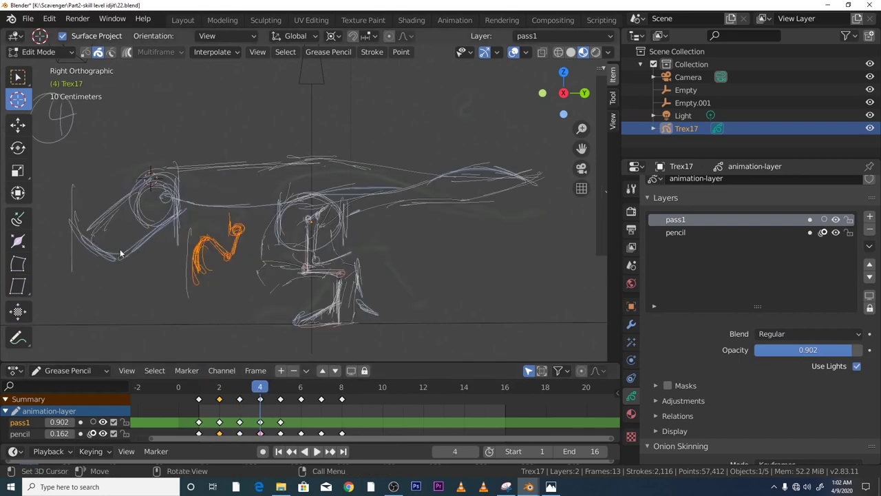
pyautogui.rightClick(148, 232)
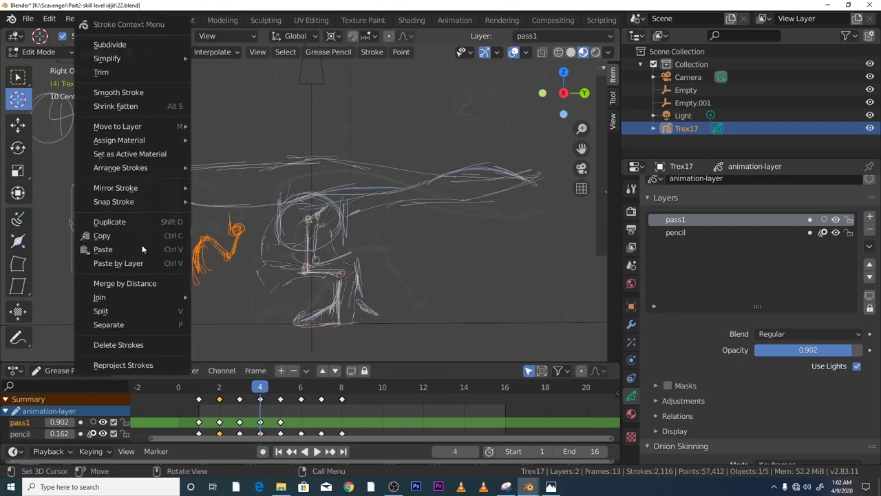
pyautogui.click(142, 246)
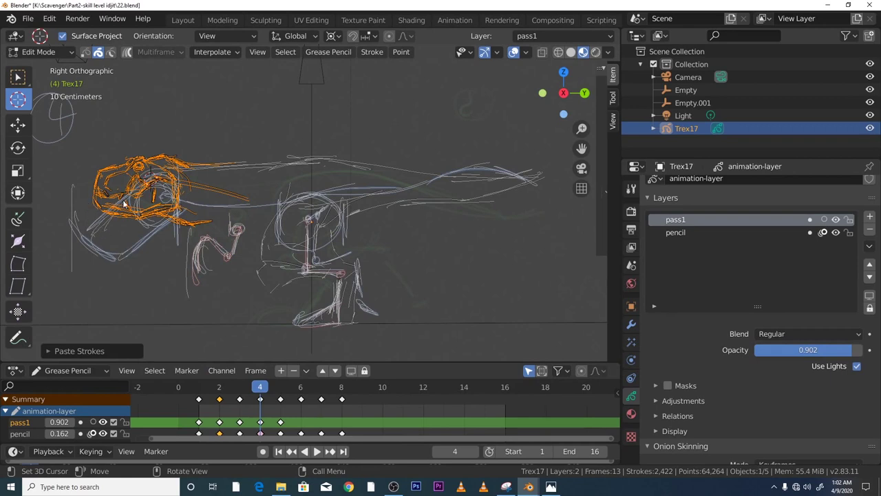
pyautogui.click(19, 149)
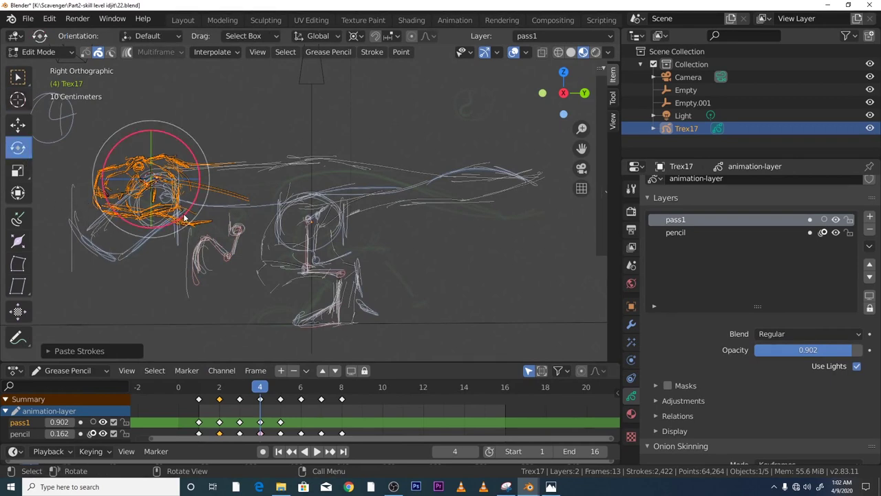
# Tilt the frame-4 head about 17 degrees, shift it left and up onto the neck, and fine-tune the tilt.
pyautogui.moveTo(200, 203); pyautogui.dragTo(191, 210)
pyautogui.hotkey('shift', 'space')
pyautogui.press('space')
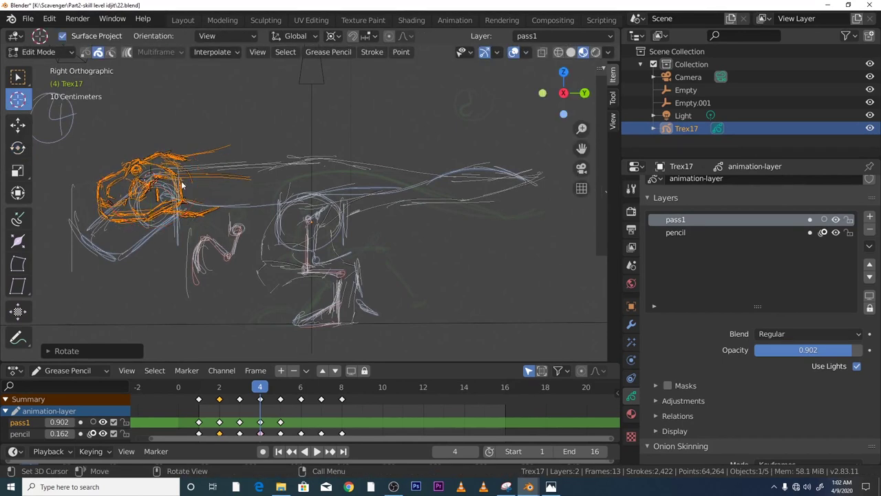
pyautogui.click(17, 148)
pyautogui.moveTo(174, 226)
pyautogui.mouseDown()
pyautogui.moveTo(155, 214)
pyautogui.moveTo(177, 234)
pyautogui.moveTo(169, 226)
pyautogui.mouseUp()
pyautogui.click(17, 124)
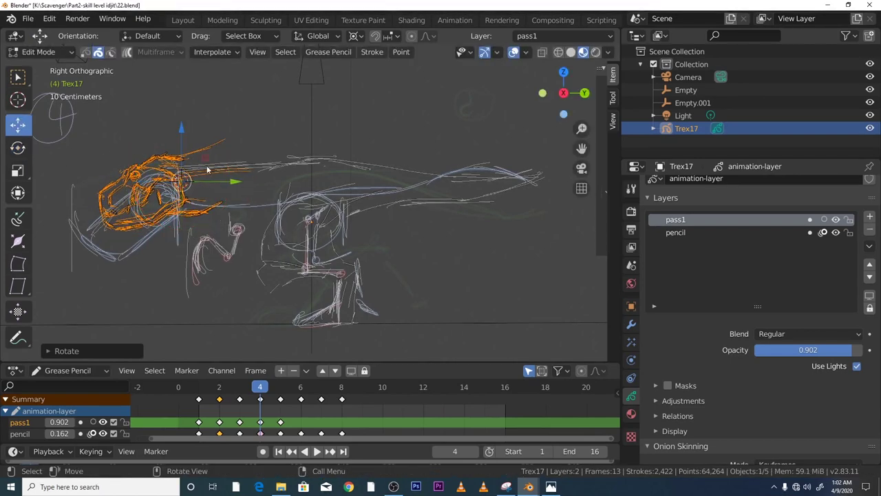
pyautogui.moveTo(201, 181)
pyautogui.mouseDown()
pyautogui.moveTo(191, 171)
pyautogui.moveTo(183, 178)
pyautogui.mouseUp()
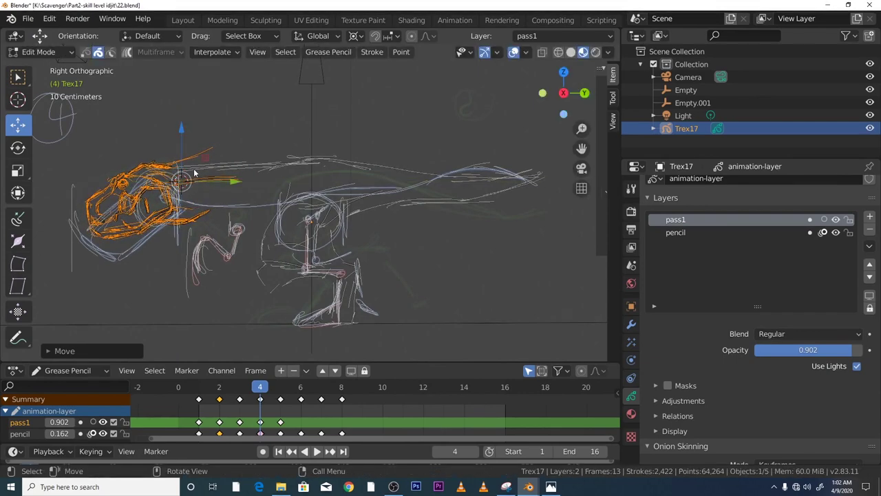
pyautogui.click(18, 147)
pyautogui.moveTo(199, 224); pyautogui.dragTo(199, 229)
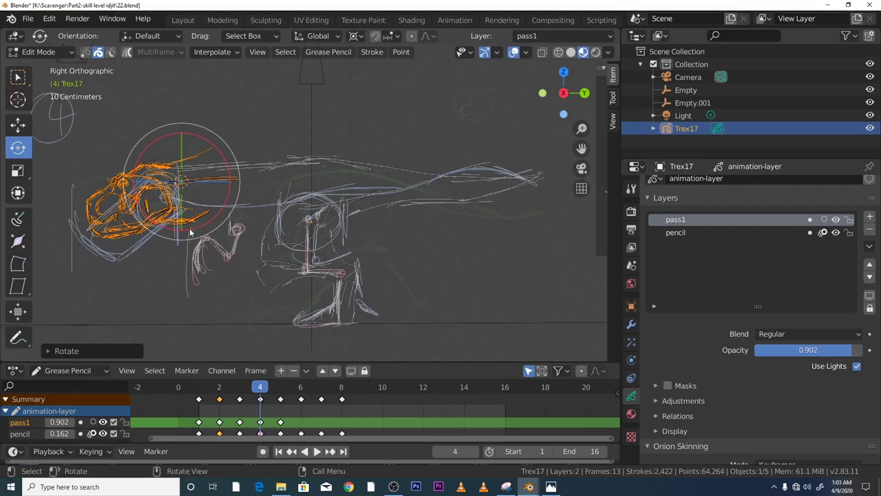
pyautogui.moveTo(259, 388); pyautogui.dragTo(280, 387)
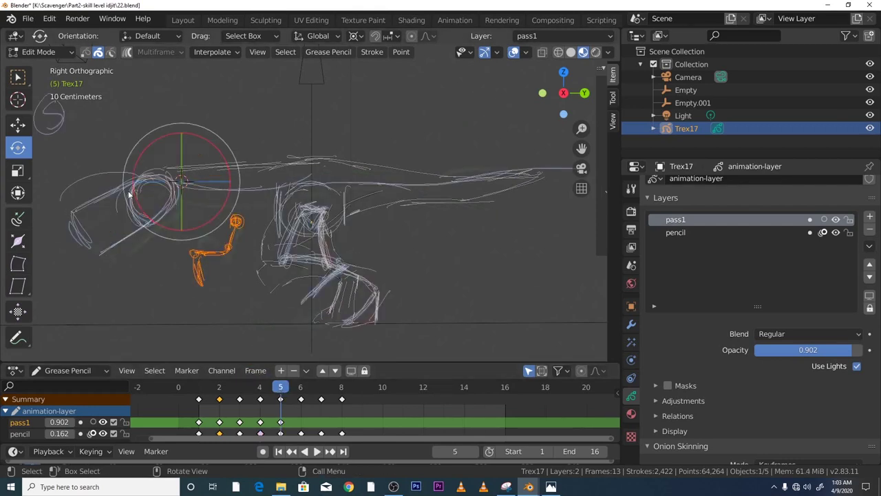
# Paste the head into frame 5, move it down and right, and rotate it about 9 degrees.
pyautogui.click(18, 100)
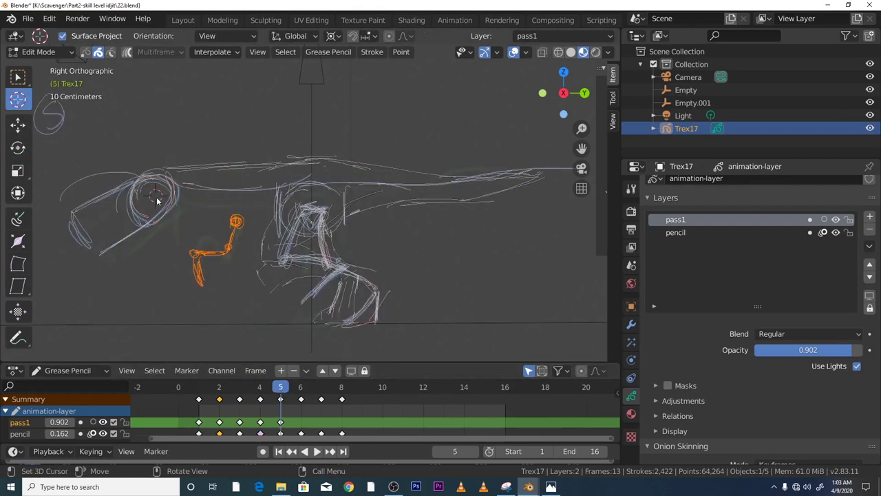
pyautogui.rightClick(157, 197)
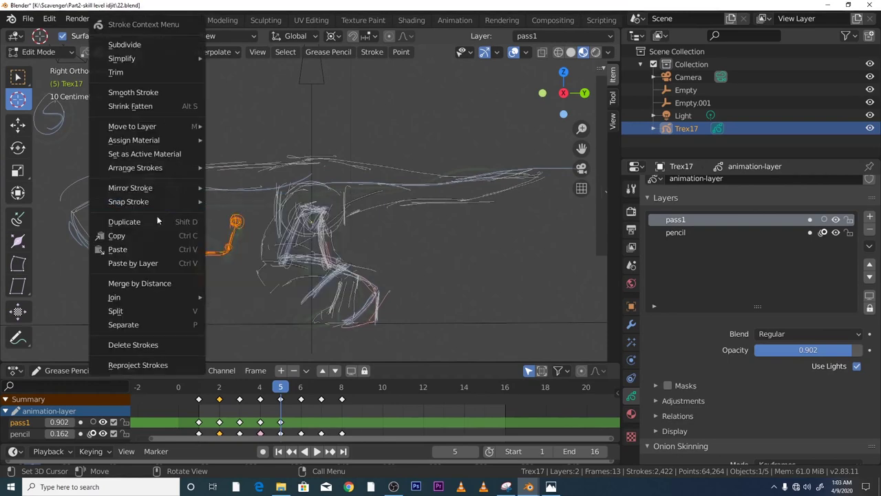
pyautogui.click(152, 245)
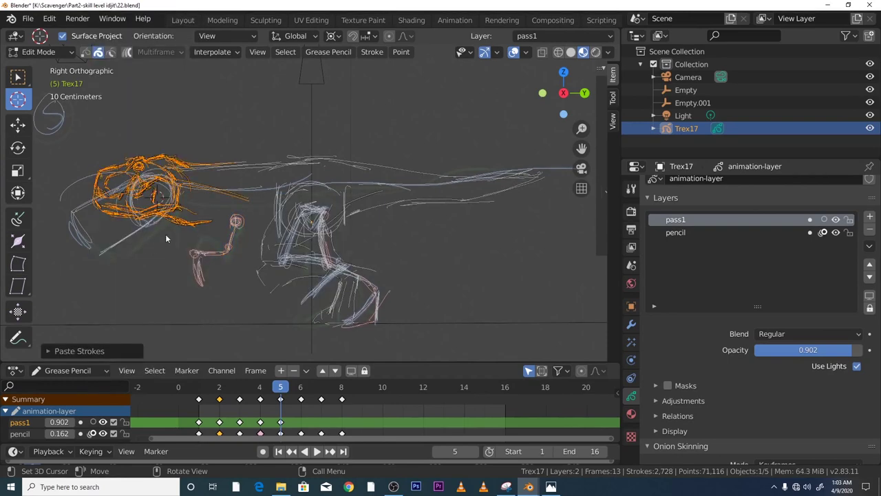
pyautogui.click(18, 124)
pyautogui.moveTo(139, 191); pyautogui.dragTo(178, 197)
pyautogui.click(18, 98)
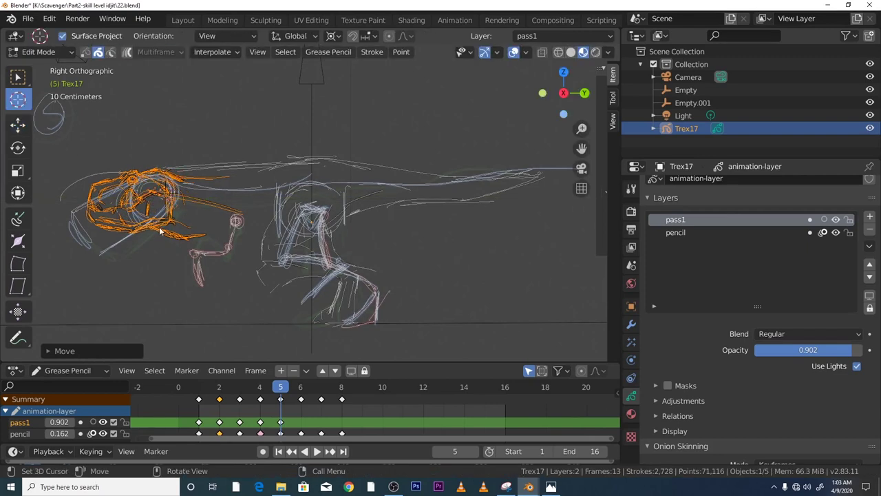
pyautogui.click(18, 147)
pyautogui.moveTo(195, 235); pyautogui.dragTo(206, 225)
pyautogui.press('space')
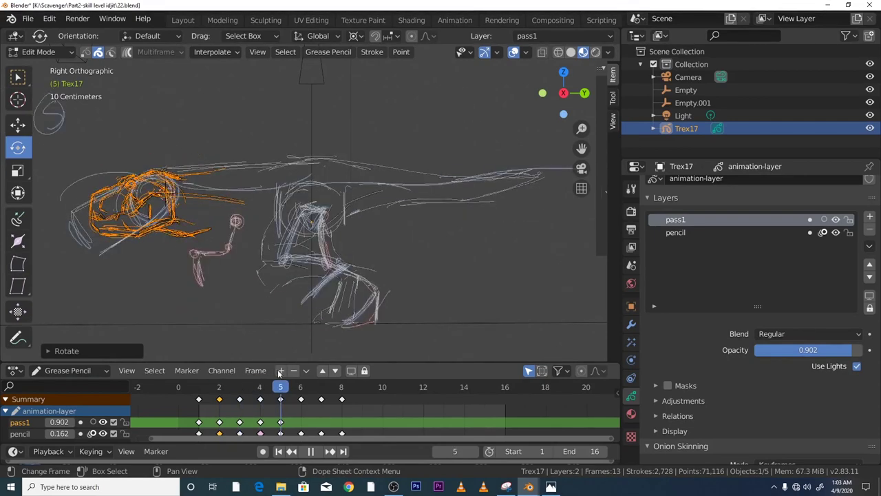
pyautogui.press('space')
pyautogui.moveTo(281, 387)
pyautogui.mouseDown()
pyautogui.moveTo(262, 387)
pyautogui.moveTo(300, 387)
pyautogui.mouseUp()
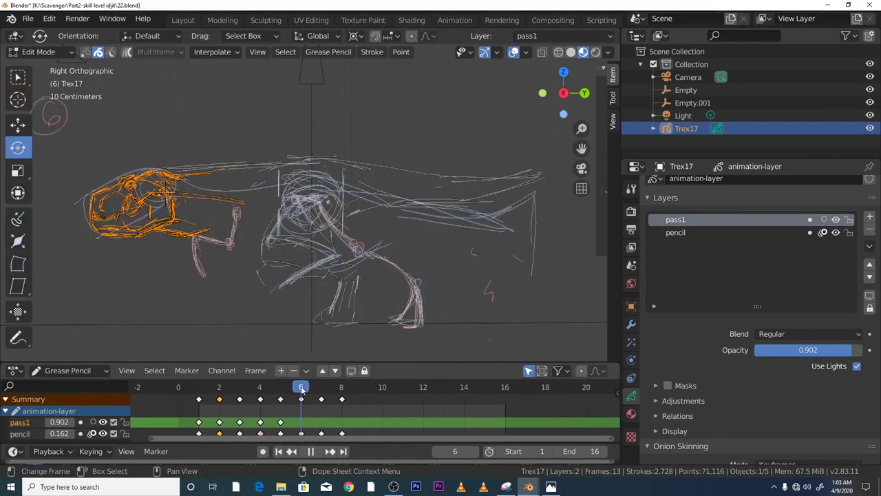
# Paste the head into frame 6 and rotate it about 6 degrees, undoing an accidental tumble.
pyautogui.rightClick(178, 275)
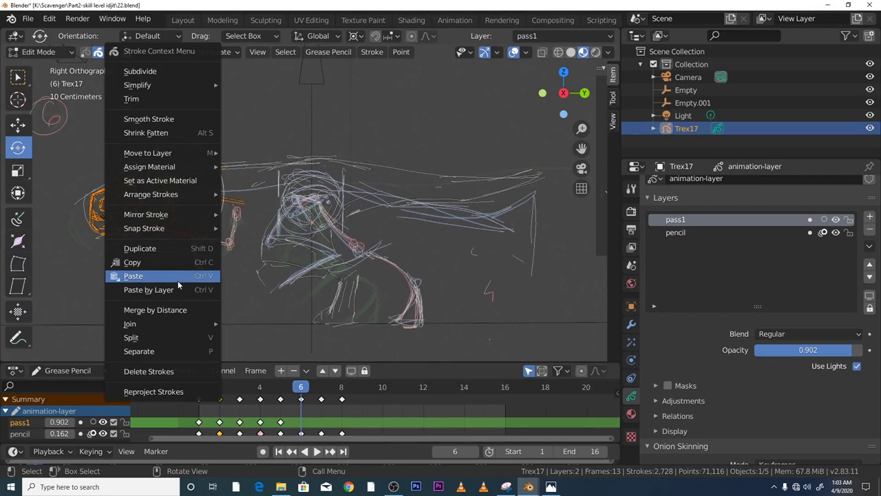
pyautogui.click(180, 276)
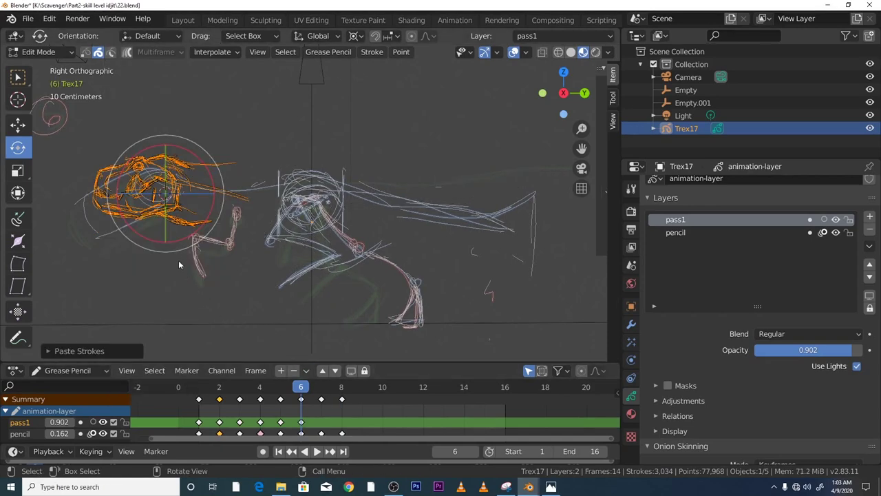
pyautogui.moveTo(184, 239); pyautogui.dragTo(131, 179)
pyautogui.click(49, 18)
pyautogui.click(60, 33)
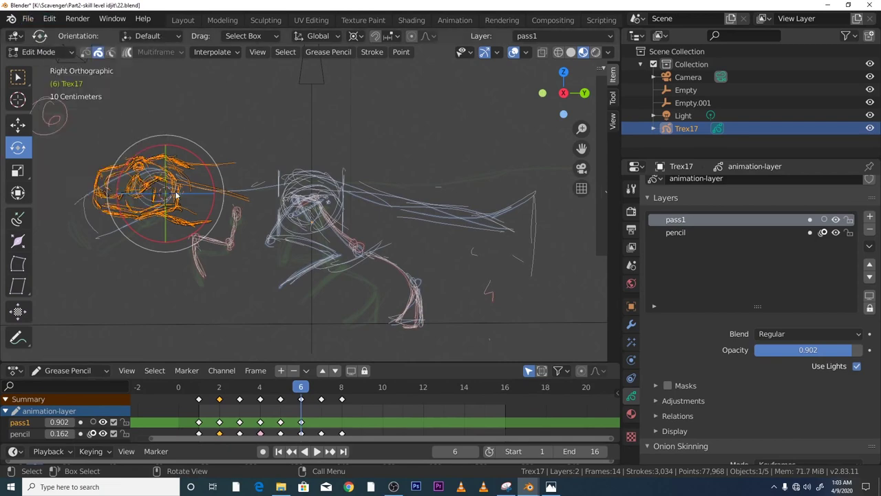
pyautogui.moveTo(212, 210)
pyautogui.mouseDown()
pyautogui.moveTo(217, 198)
pyautogui.moveTo(221, 206)
pyautogui.mouseUp()
pyautogui.moveTo(302, 389); pyautogui.dragTo(320, 387)
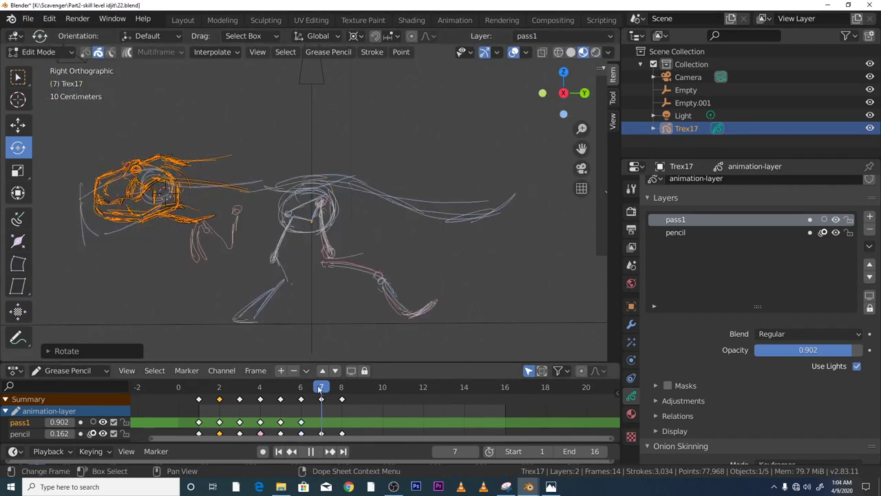
# Paste the head strokes into frames 7 and 8.
pyautogui.rightClick(206, 293)
pyautogui.click(207, 293)
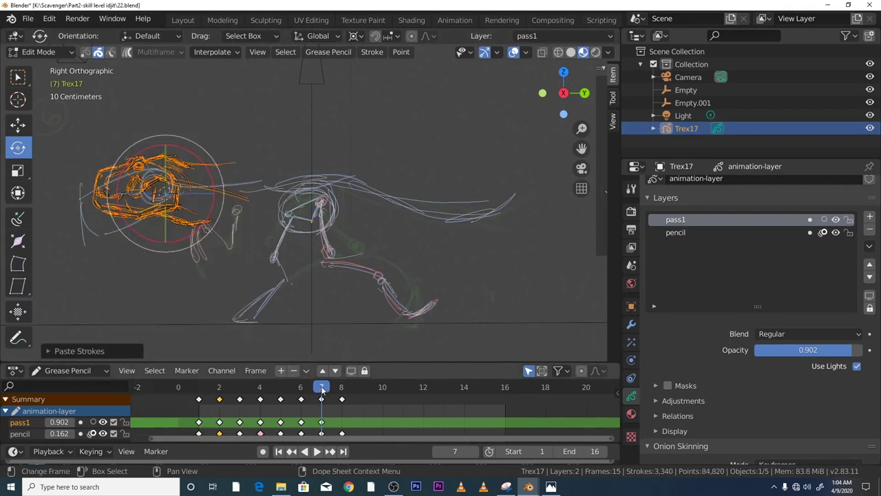
pyautogui.press('Right')
pyautogui.rightClick(223, 281)
pyautogui.click(221, 280)
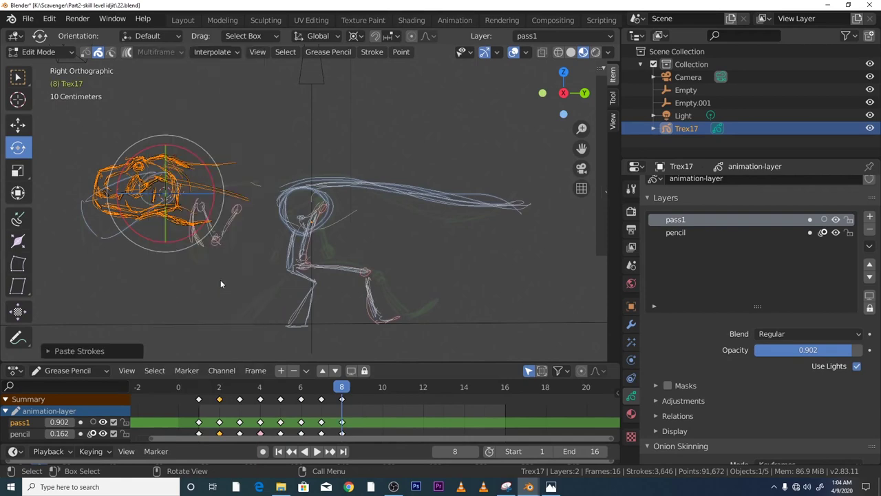
# Play the run cycle from the start and again from around frame 3.
pyautogui.press('space')
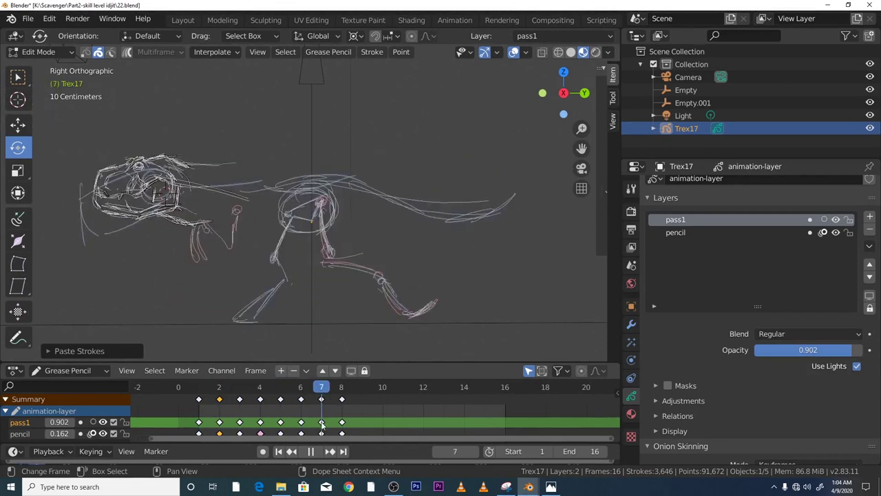
pyautogui.press('space')
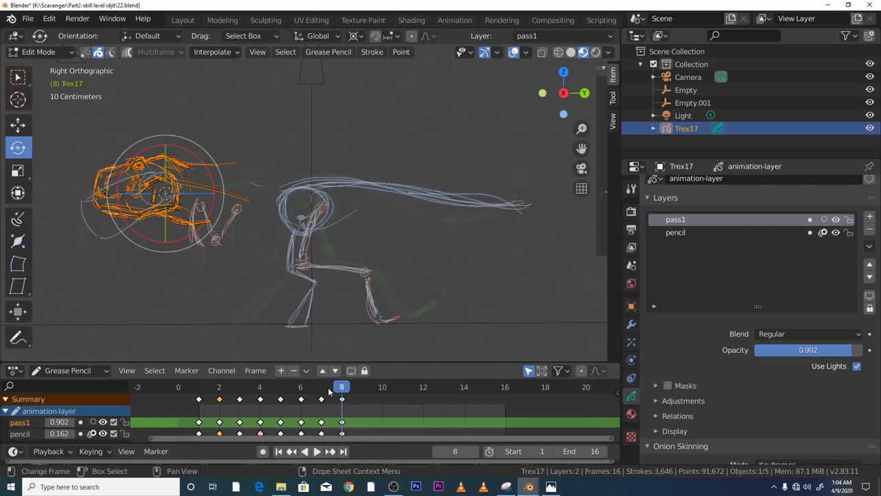
pyautogui.moveTo(344, 391); pyautogui.dragTo(239, 391)
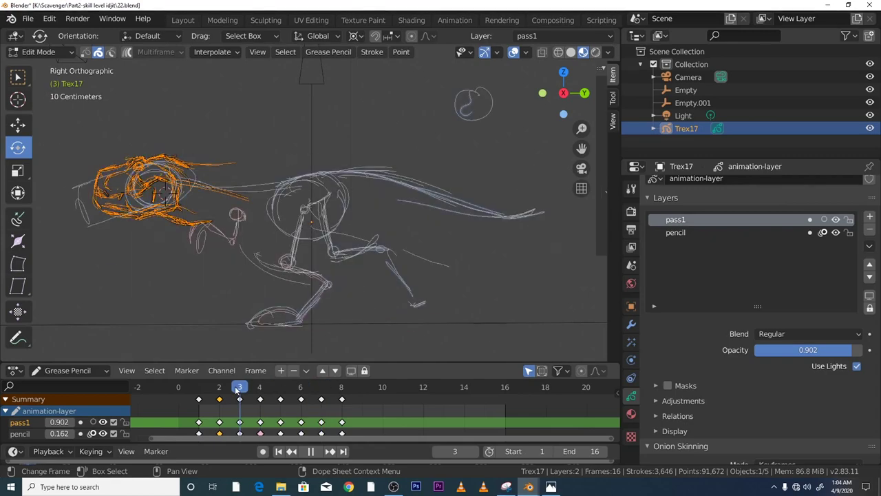
pyautogui.press('space')
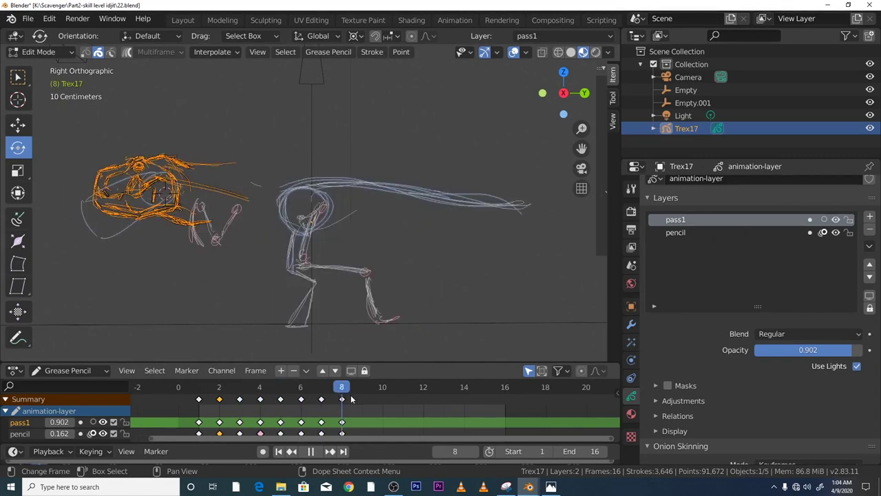
pyautogui.press('space')
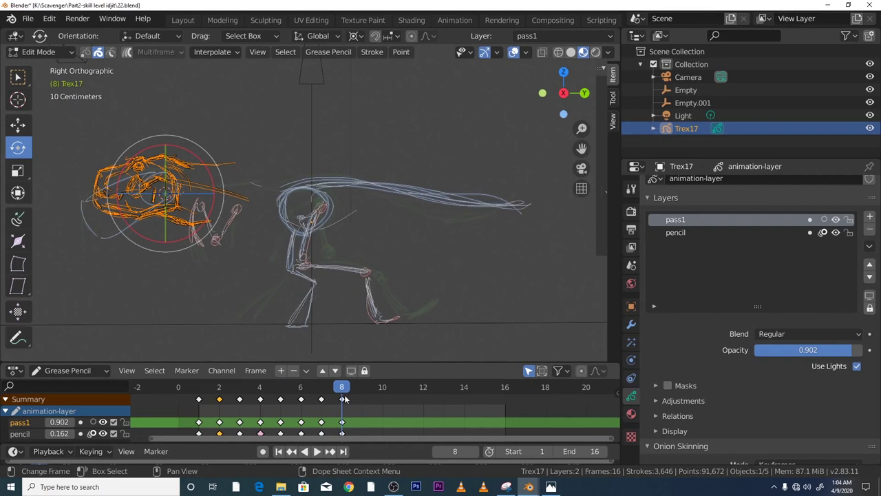
pyautogui.click(393, 486)
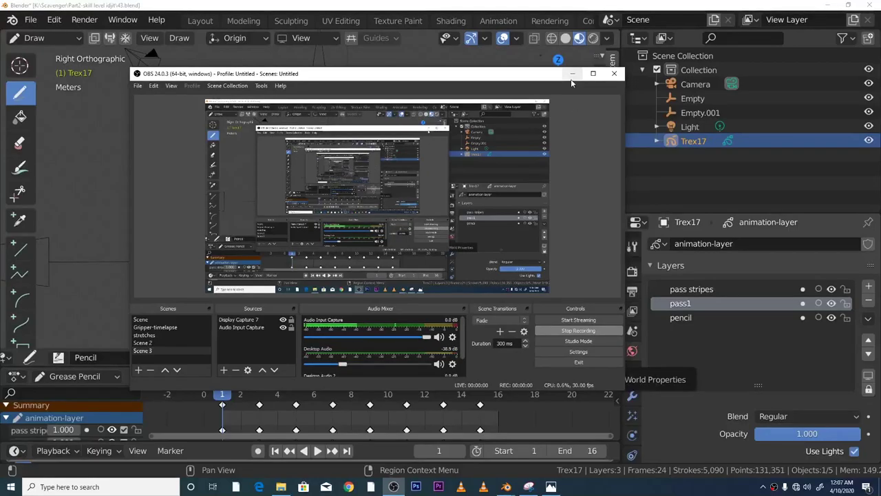
# Play the T-rex run cycle and make pass stripes the active layer.
pyautogui.click(572, 73)
pyautogui.click(317, 450)
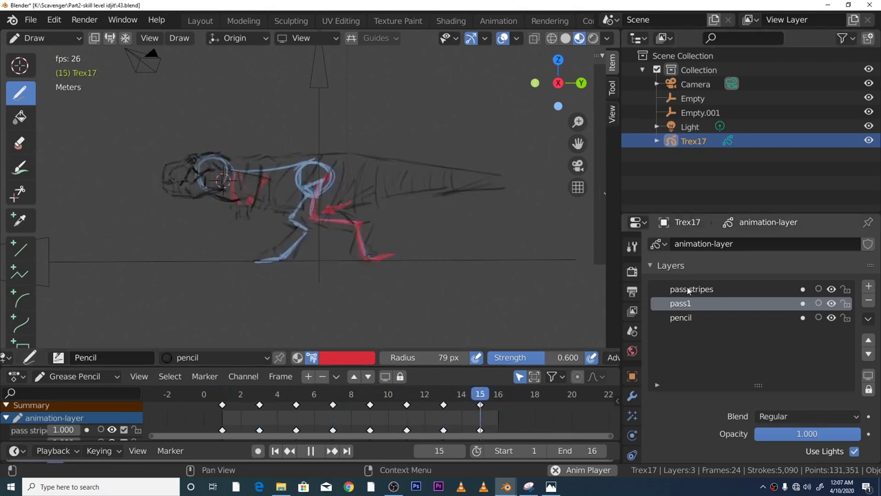
pyautogui.click(713, 290)
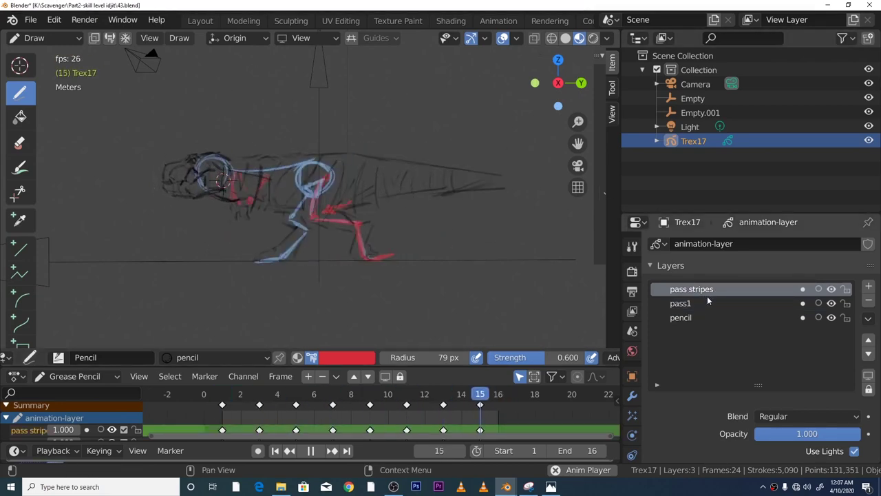
# Toggle the pass1 and pencil layers off and on to compare, leave both visible, and stop playback.
pyautogui.click(832, 304)
pyautogui.click(831, 316)
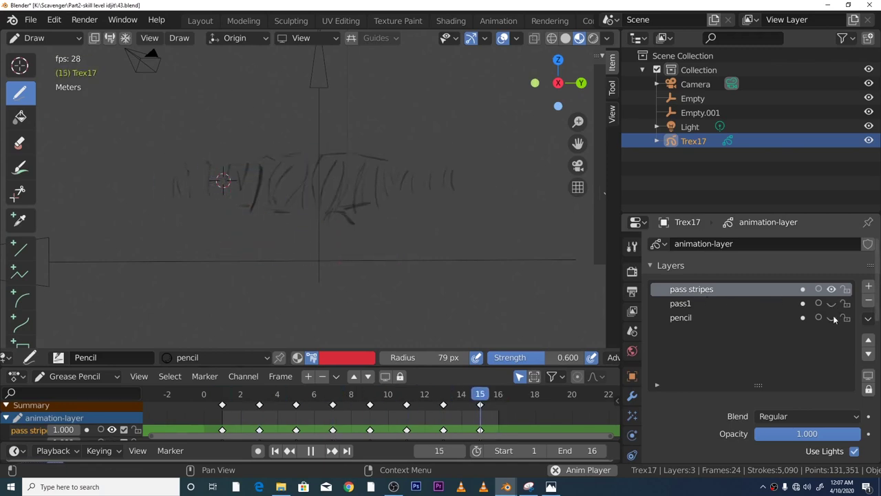
pyautogui.click(832, 304)
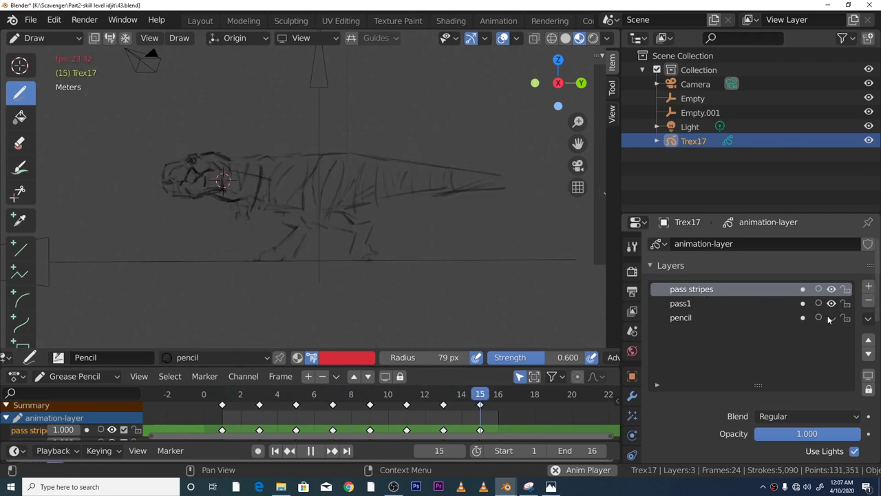
pyautogui.click(832, 317)
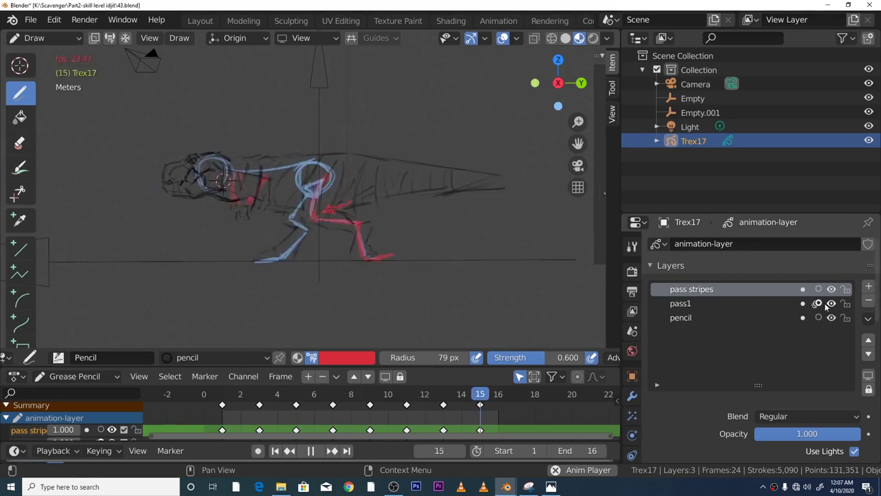
pyautogui.click(832, 304)
pyautogui.click(832, 317)
pyautogui.click(832, 304)
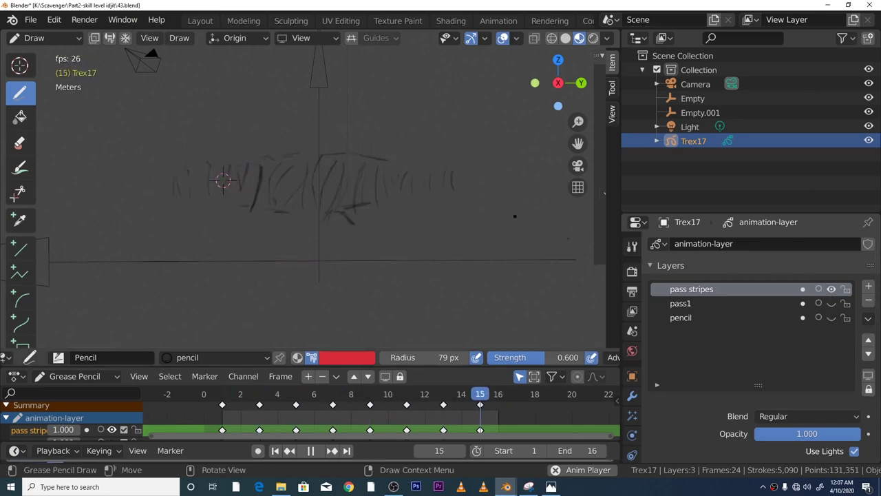
pyautogui.click(832, 317)
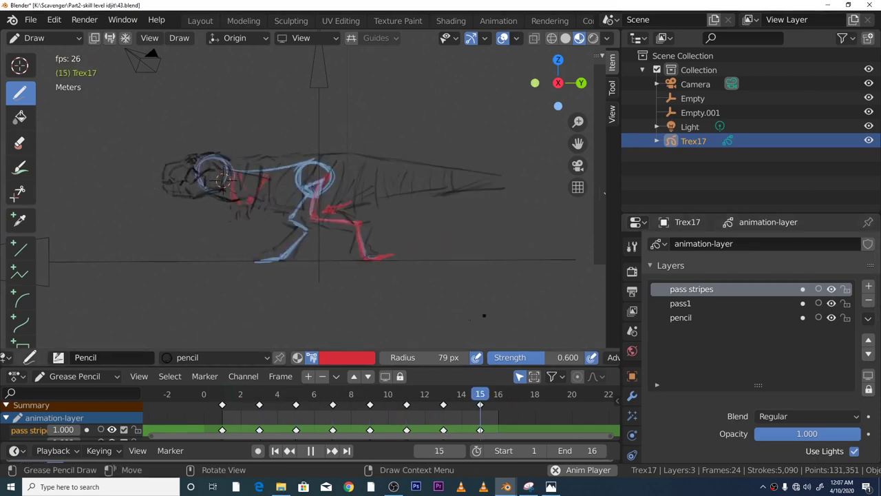
pyautogui.click(249, 393)
pyautogui.press('space')
pyautogui.press('space')
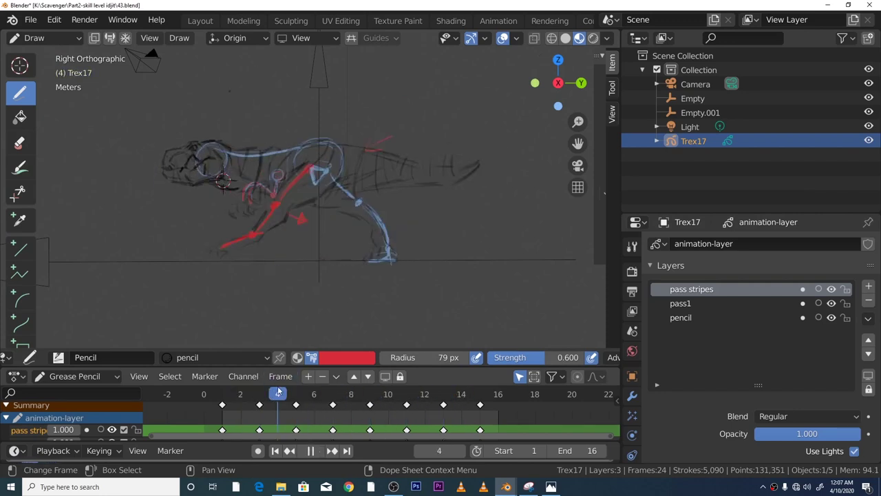
# Zoom in on the T-rex and replay the run cycle from frame 1.
pyautogui.press('space')
pyautogui.moveTo(276, 392); pyautogui.dragTo(222, 393)
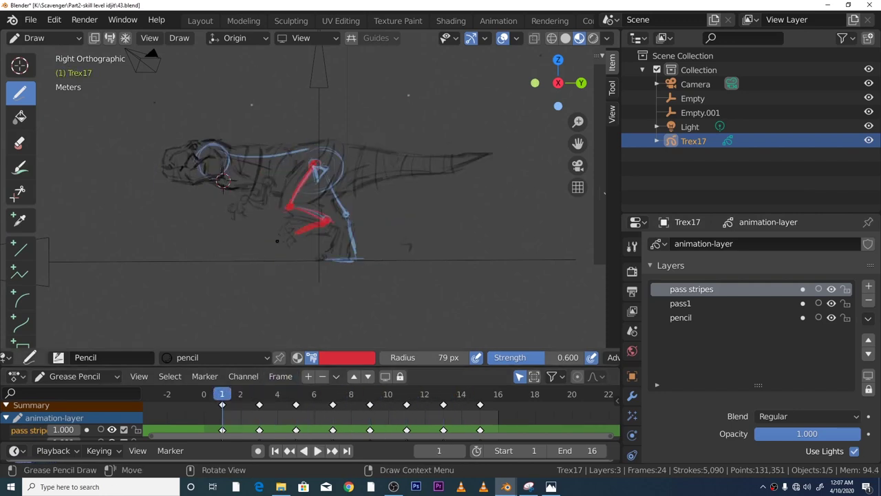
pyautogui.scroll(2, 277, 241)
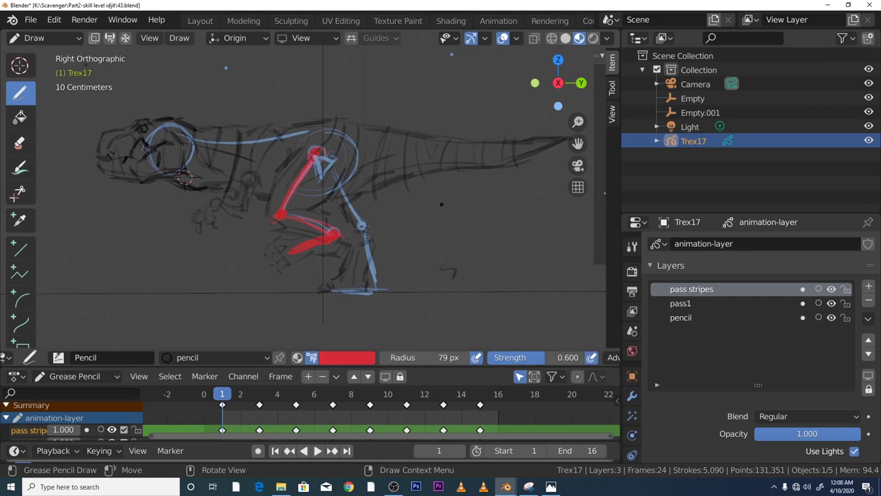
pyautogui.scroll(-1, 441, 203)
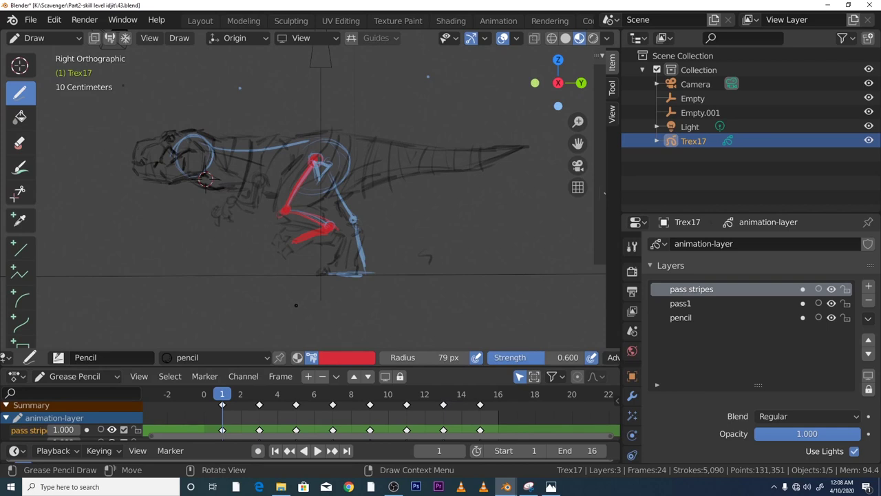
pyautogui.press('space')
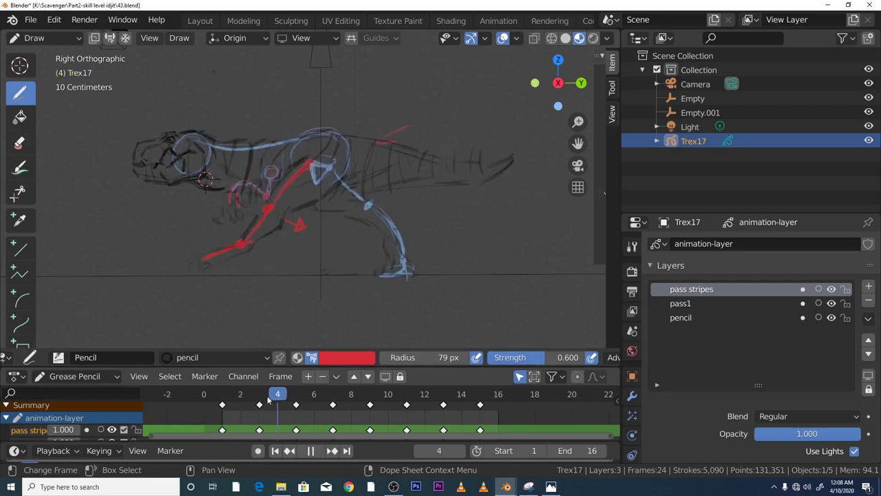
pyautogui.click(226, 401)
pyautogui.press('space')
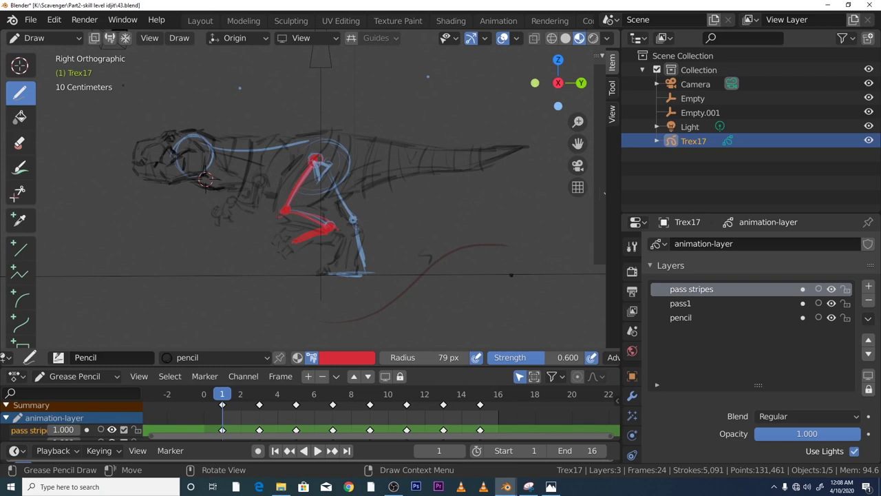
# Draw a dark red arc beneath the T-rex on frame 3 and add a keyframe on frame 6.
pyautogui.press('Up')
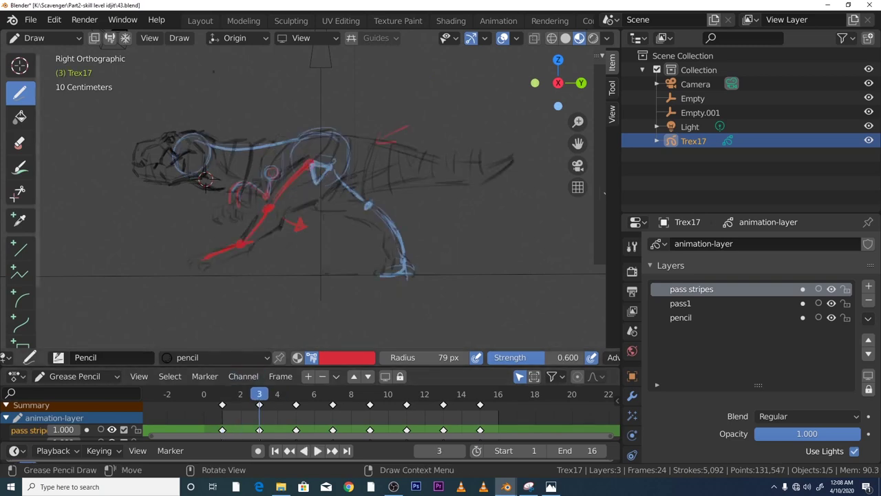
pyautogui.moveTo(103, 297); pyautogui.dragTo(282, 319)
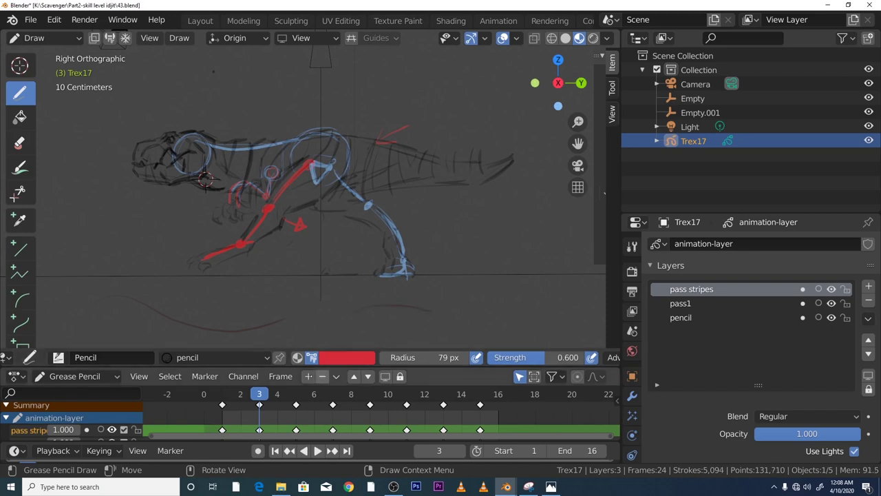
pyautogui.press('space')
pyautogui.press('space')
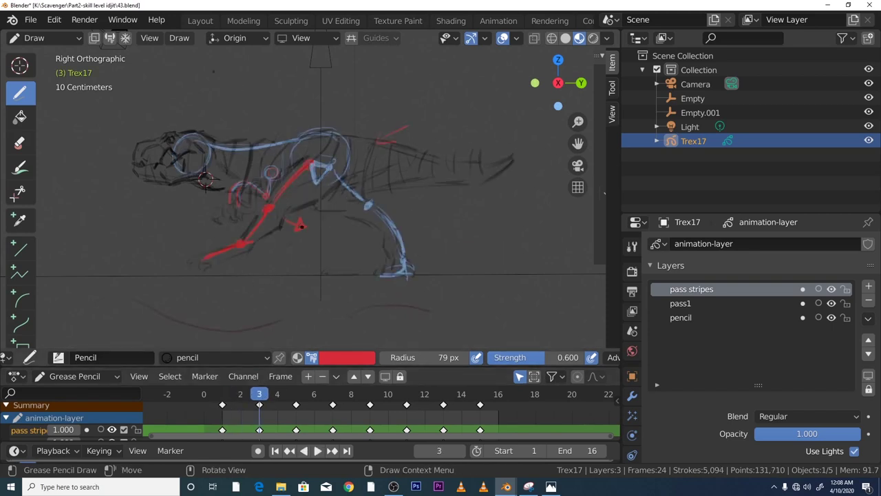
pyautogui.press('space')
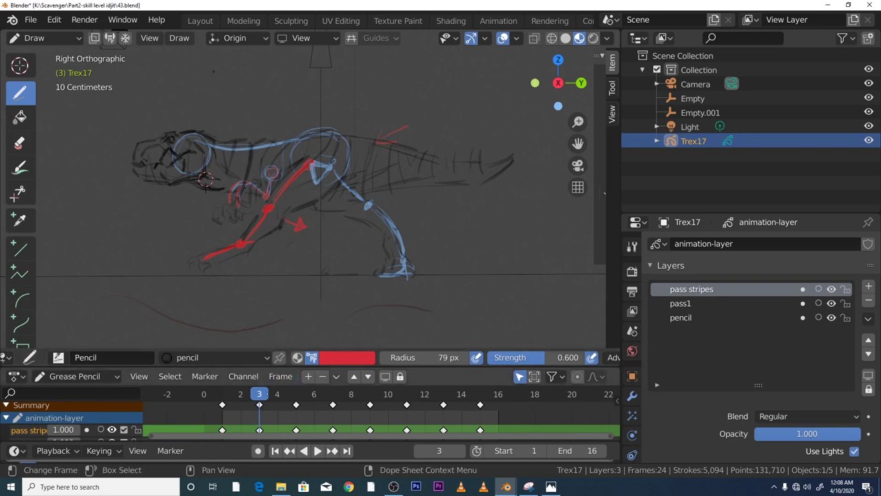
pyautogui.press('space')
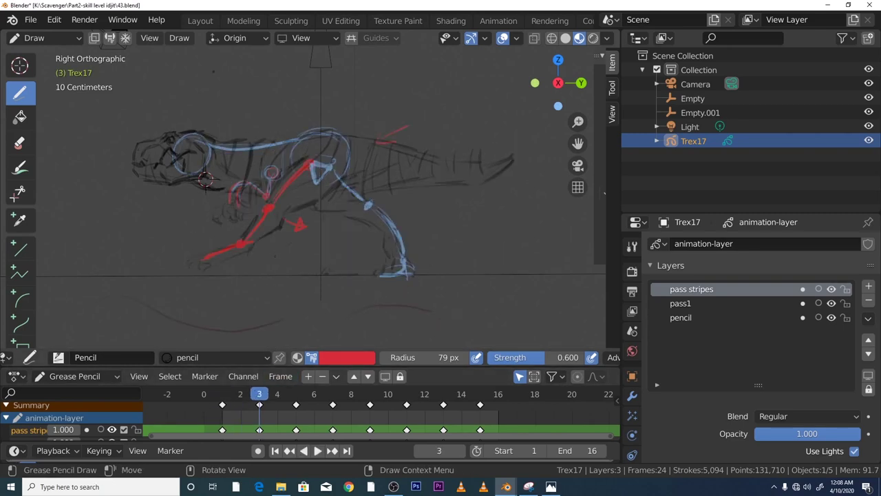
pyautogui.press('space')
pyautogui.press('space')
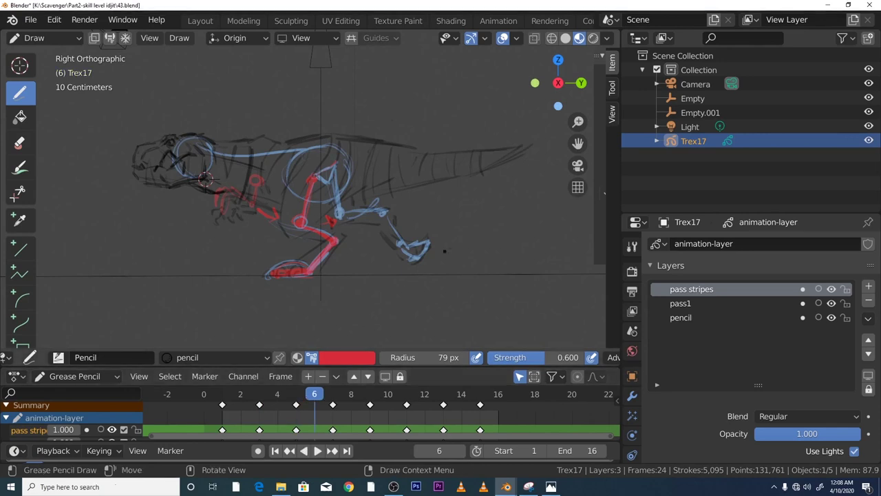
pyautogui.hotkey('ctrl', 'z')
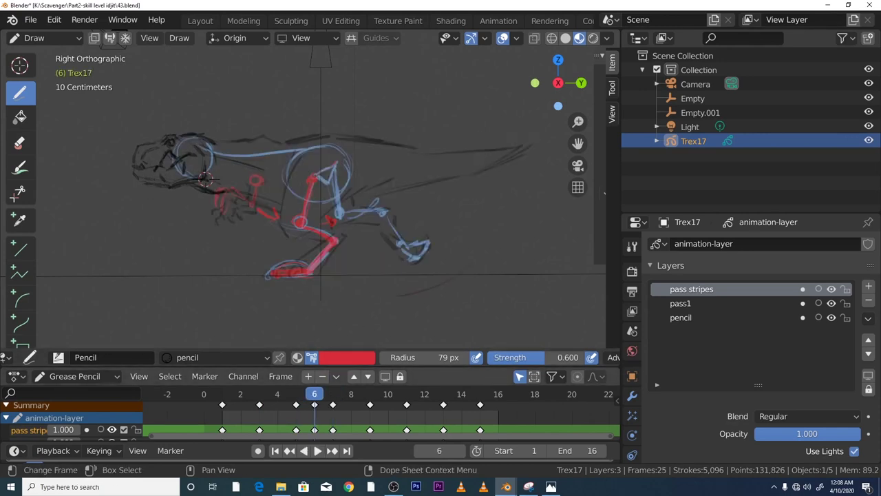
pyautogui.press('space')
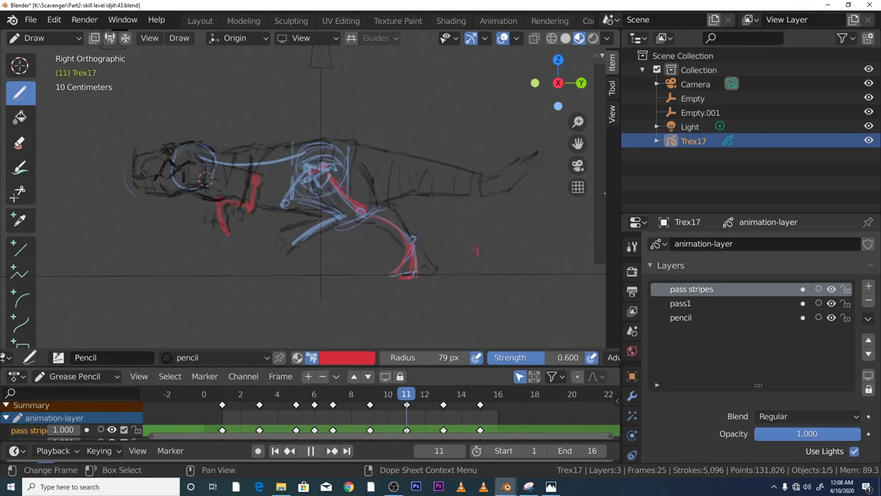
pyautogui.press('space')
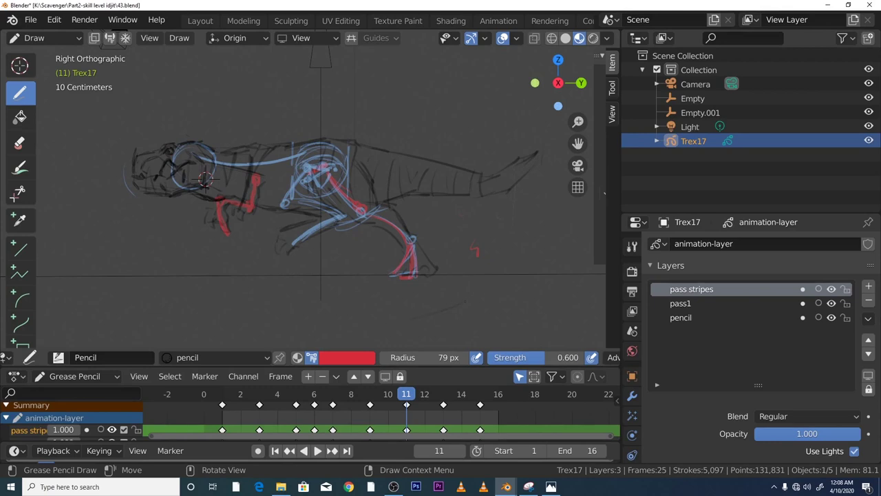
pyautogui.press('space')
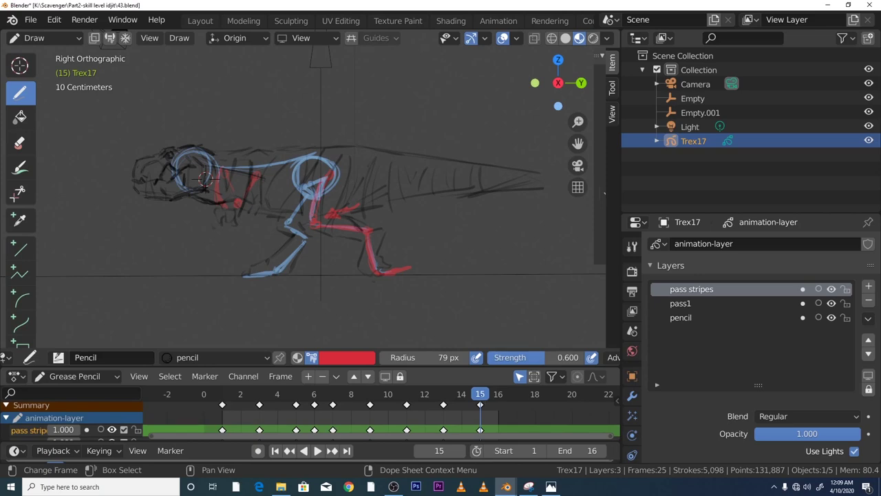
pyautogui.hotkey('ctrl', 'shift', 'space')
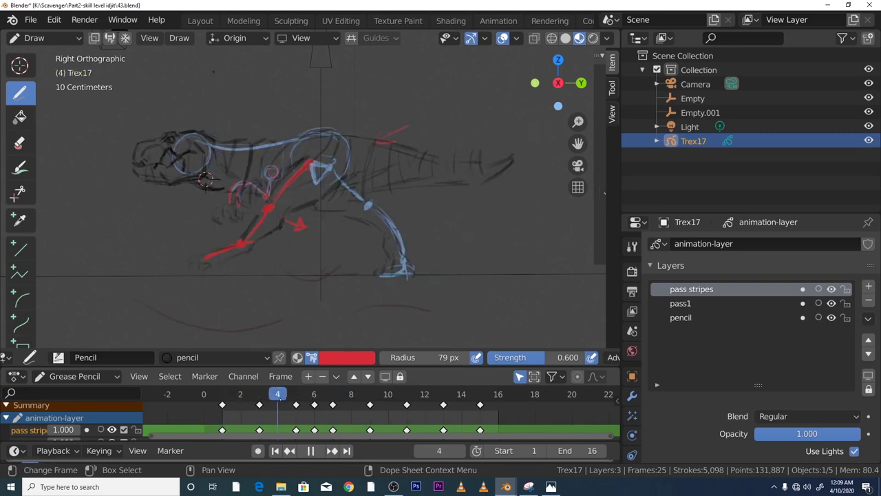
pyautogui.press('space')
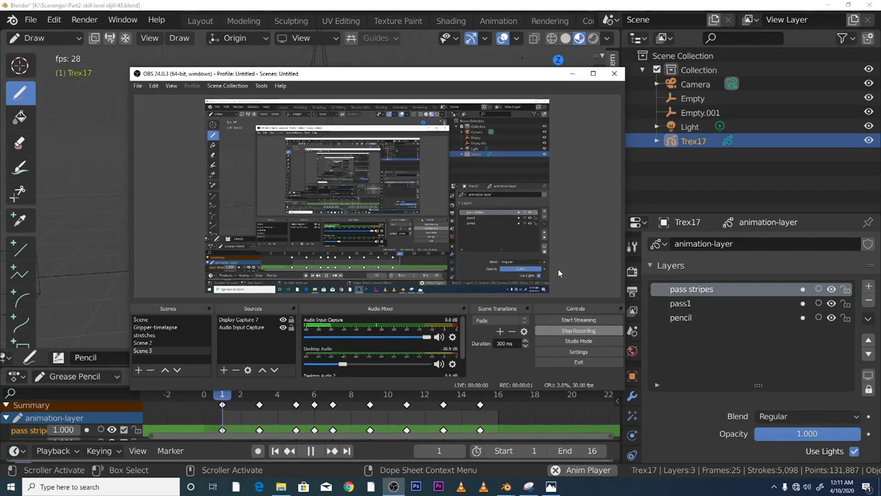
# Orbit the perspective view to see the T-rex from another side.
pyautogui.click(573, 74)
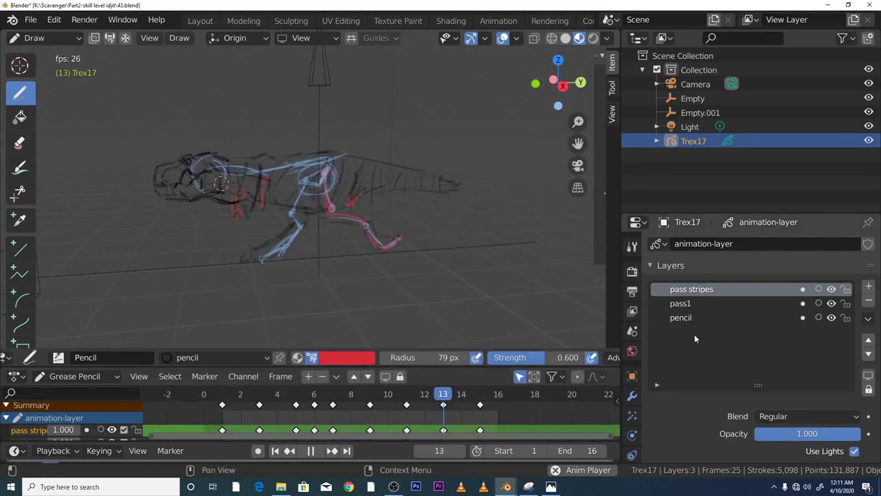
pyautogui.moveTo(544, 96); pyautogui.dragTo(433, 80)
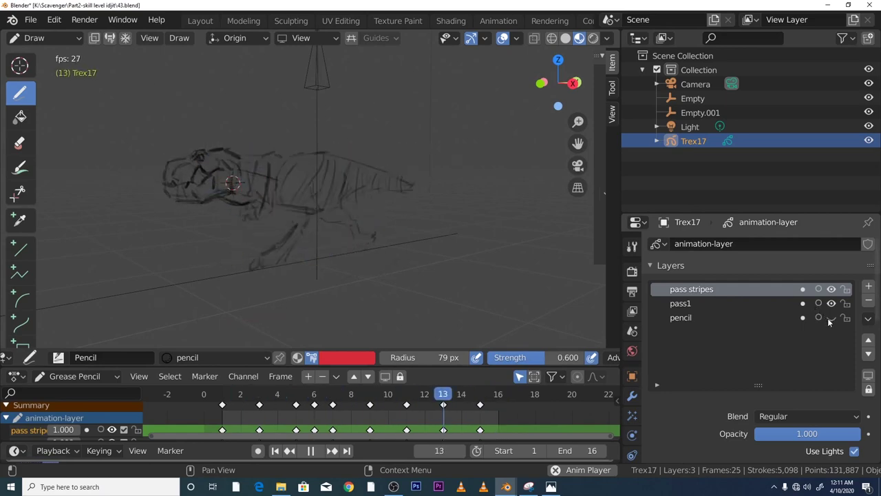
pyautogui.moveTo(554, 86); pyautogui.dragTo(503, 75)
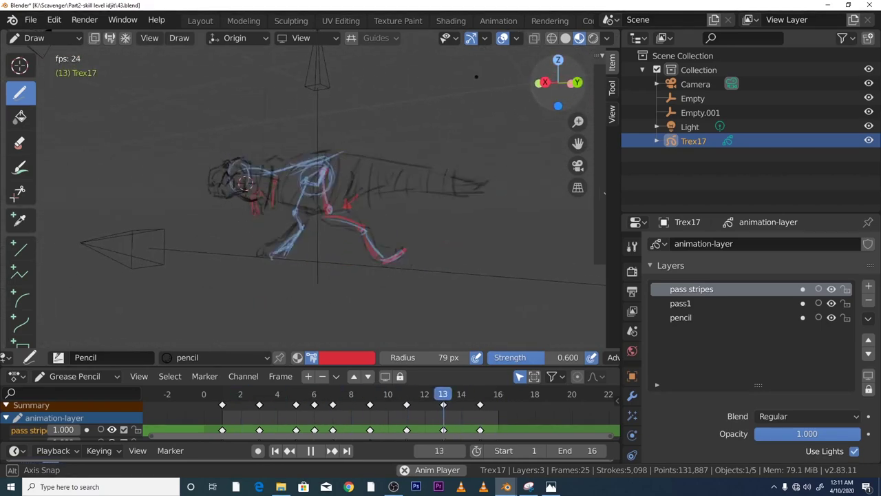
# Hide and reshow the pass1, pencil and pass stripes layers to compare, then stop playback at frame 14.
pyautogui.click(832, 303)
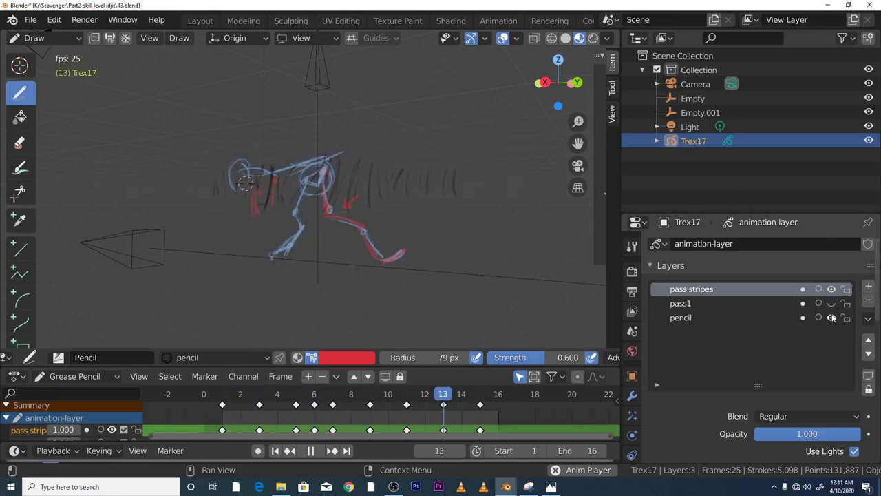
pyautogui.click(832, 318)
pyautogui.click(832, 304)
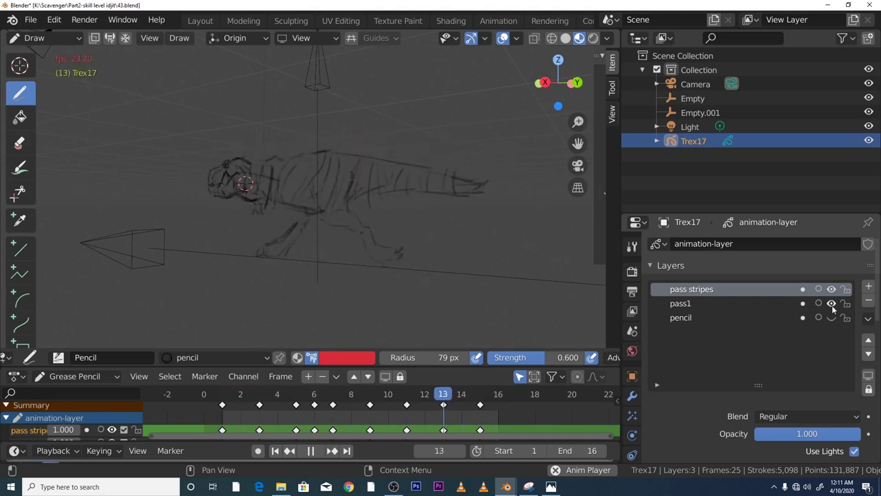
pyautogui.click(832, 289)
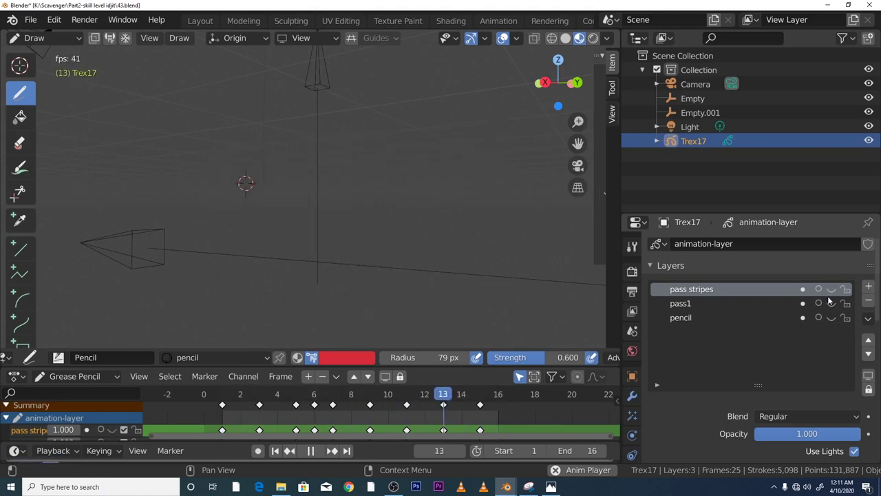
pyautogui.click(832, 290)
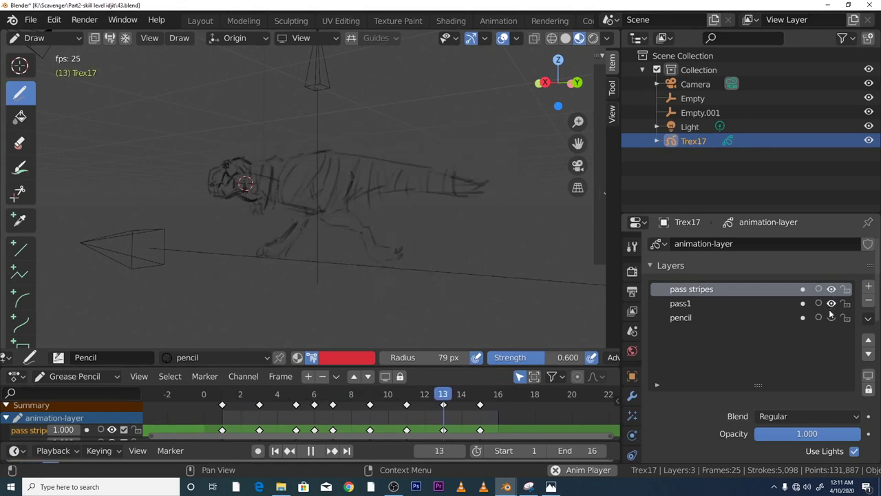
pyautogui.click(831, 317)
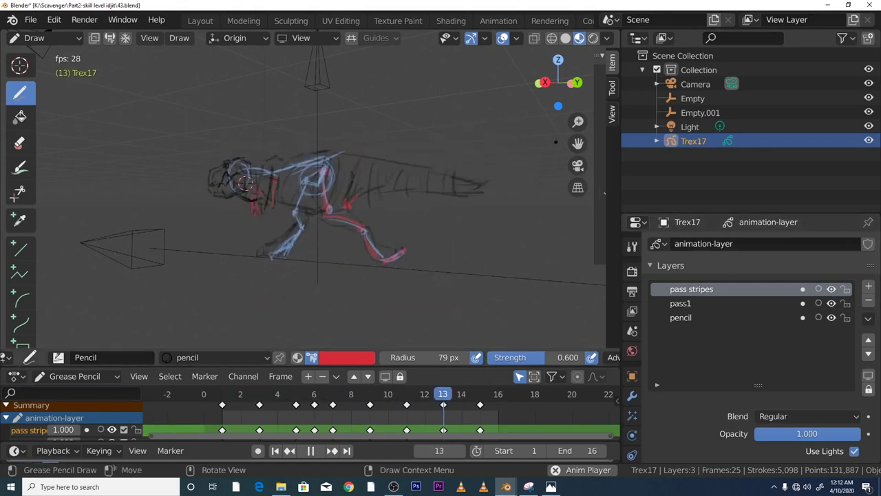
pyautogui.moveTo(559, 84)
pyautogui.mouseDown()
pyautogui.moveTo(538, 85)
pyautogui.moveTo(551, 92)
pyautogui.mouseUp()
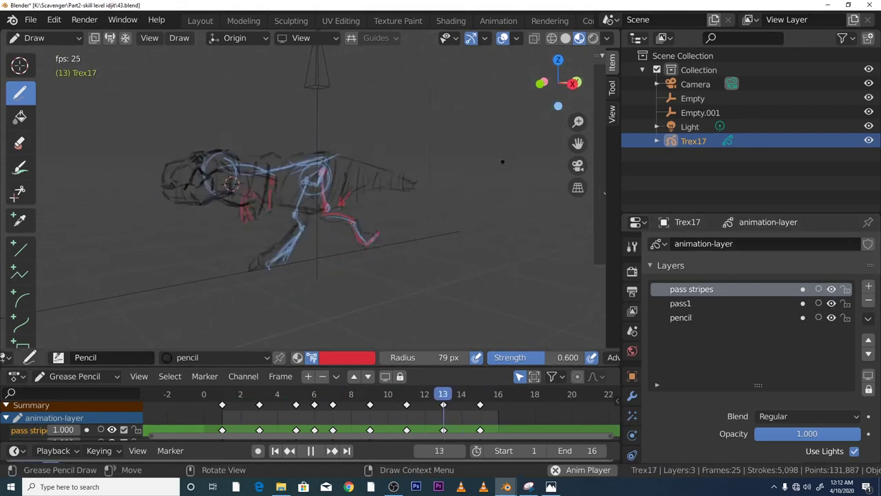
pyautogui.click(314, 452)
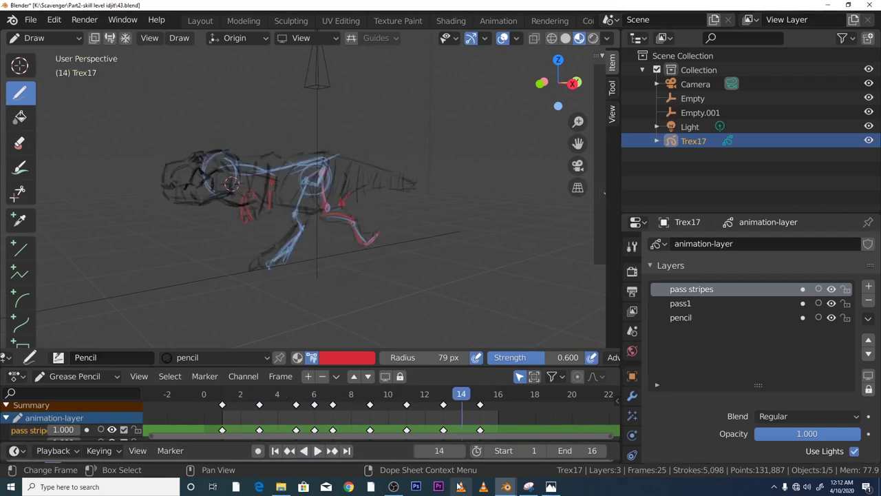
# Save the animation as the incremented file 44.blend in the same folder.
pyautogui.click(30, 21)
pyautogui.click(79, 129)
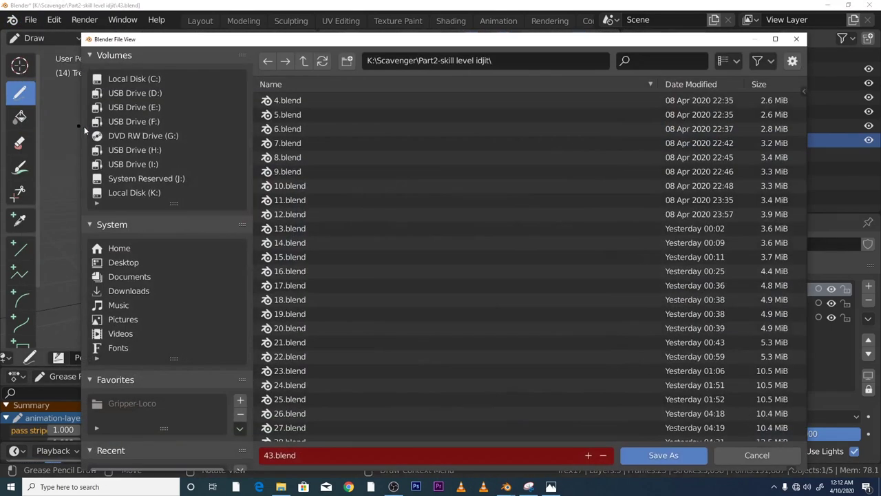
pyautogui.click(590, 456)
pyautogui.click(634, 457)
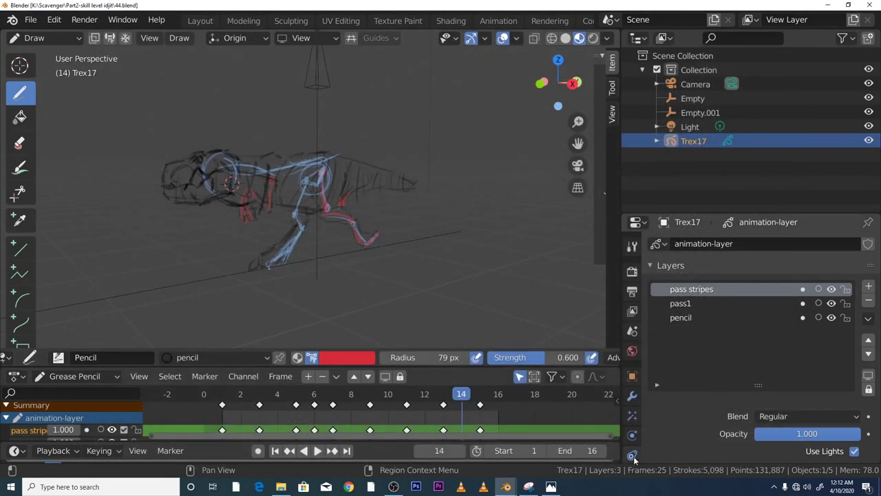